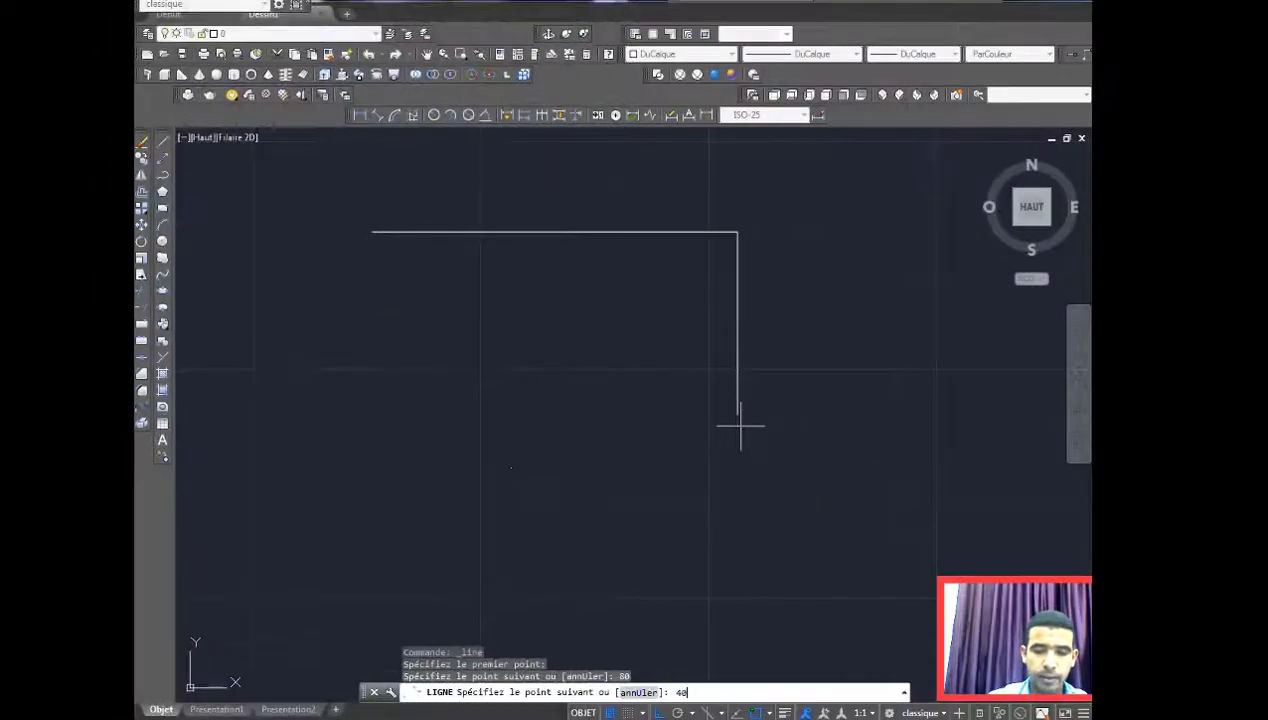
# Step: Finish the rectangle with the 40 right edge and 80 bottom edge, closing it at the start corner
pyautogui.press('Return')
pyautogui.press('BackSpace')
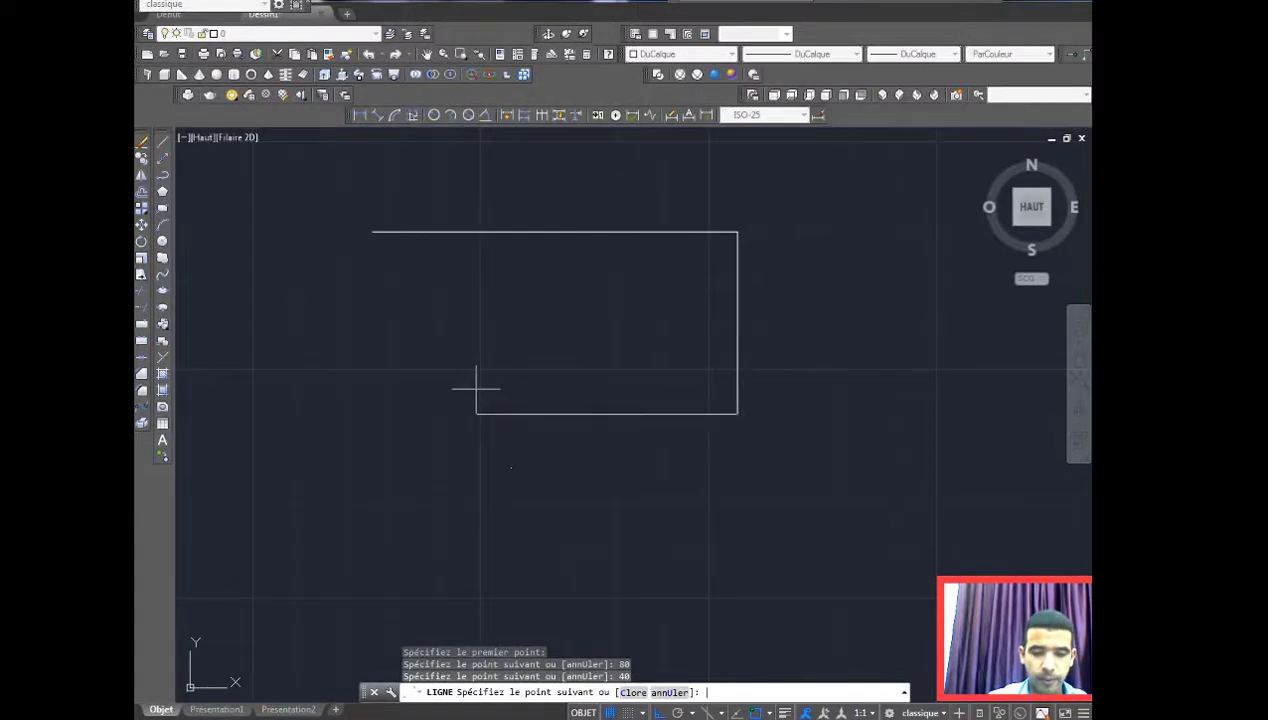
pyautogui.write('80')
pyautogui.press('Return')
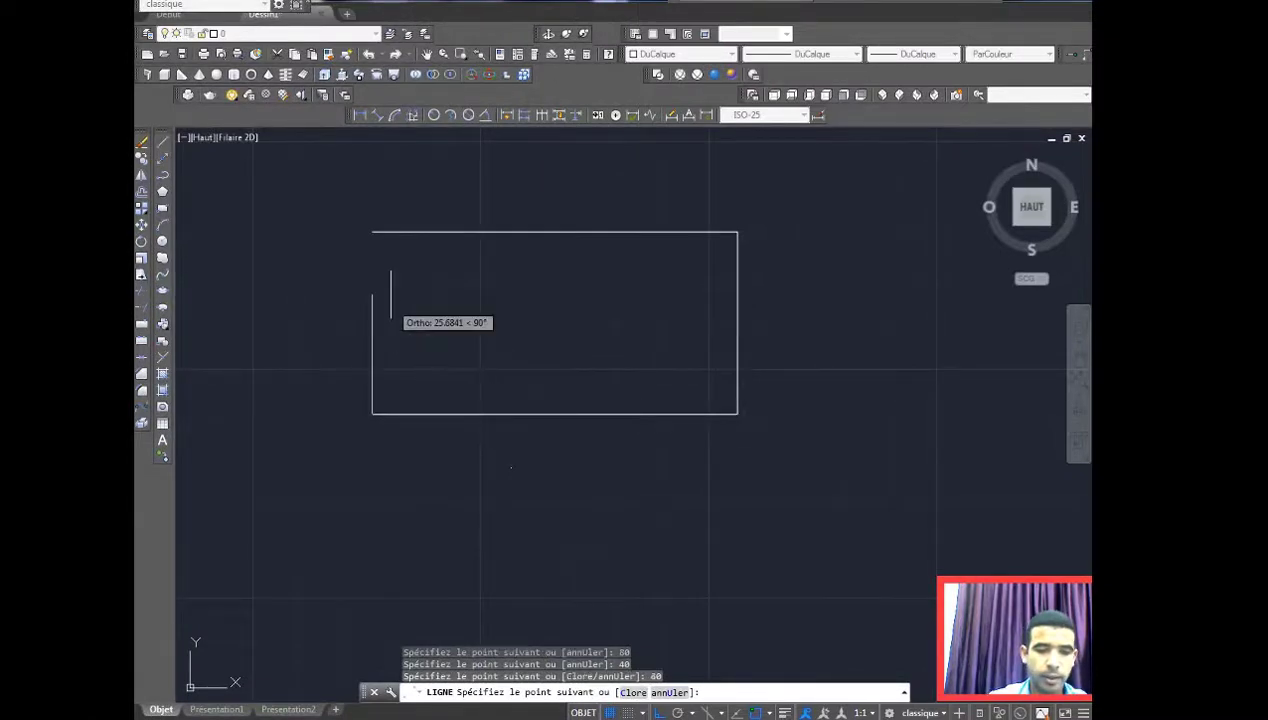
pyautogui.click(372, 231)
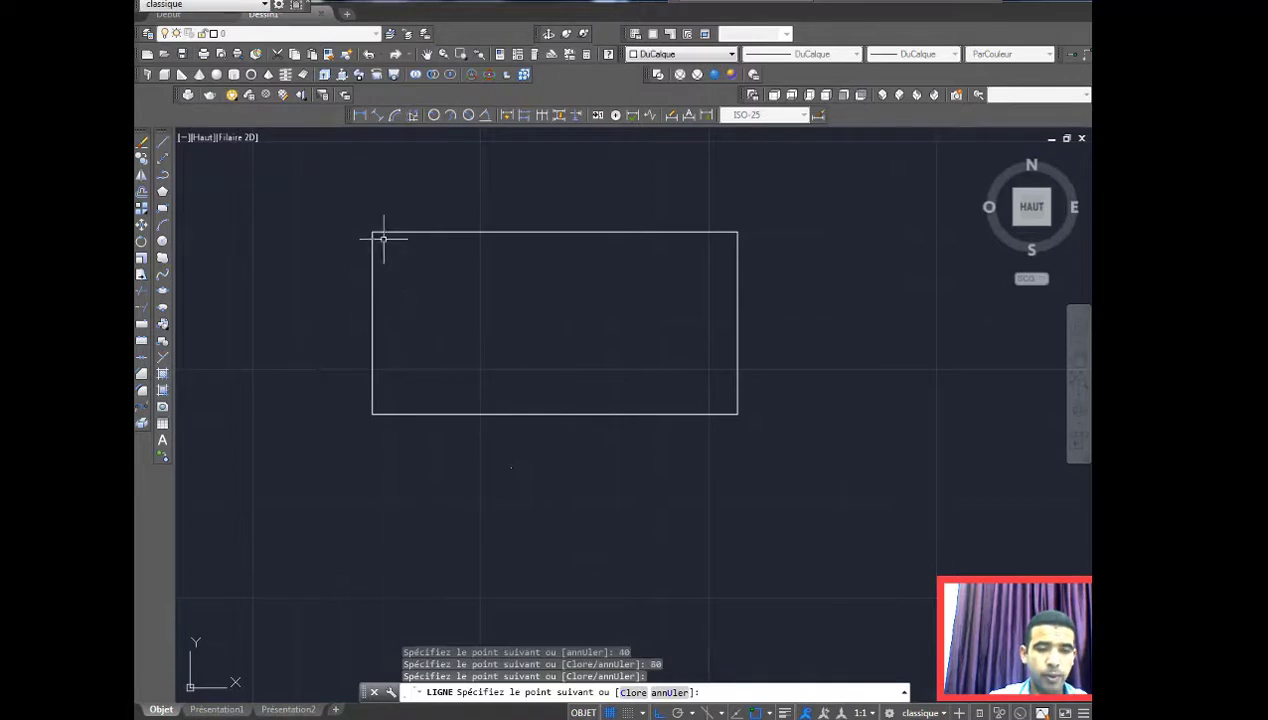
pyautogui.press('Return')
pyautogui.moveTo(430, 310); pyautogui.dragTo(441, 355, button='middle')
pyautogui.scroll(2, 494, 360)
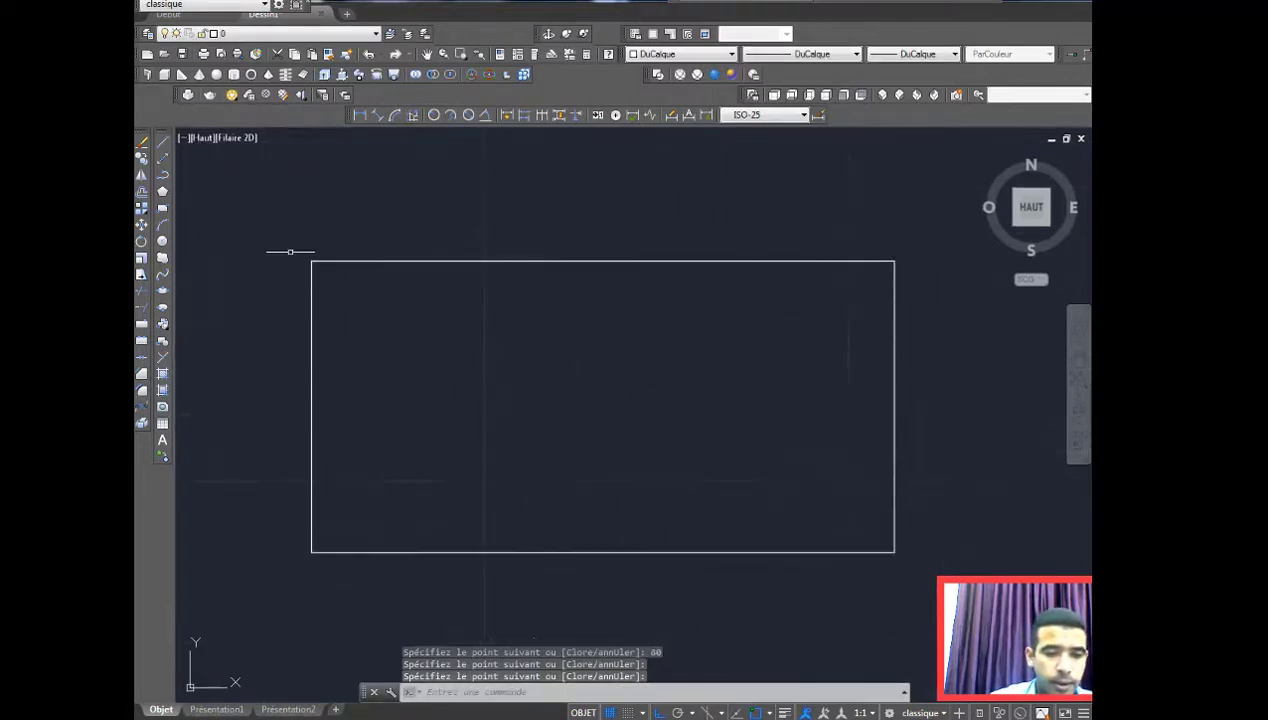
# Step: Set the fillet radius to 20 and round the top-left corner
pyautogui.click(142, 398)
pyautogui.rightClick(229, 361)
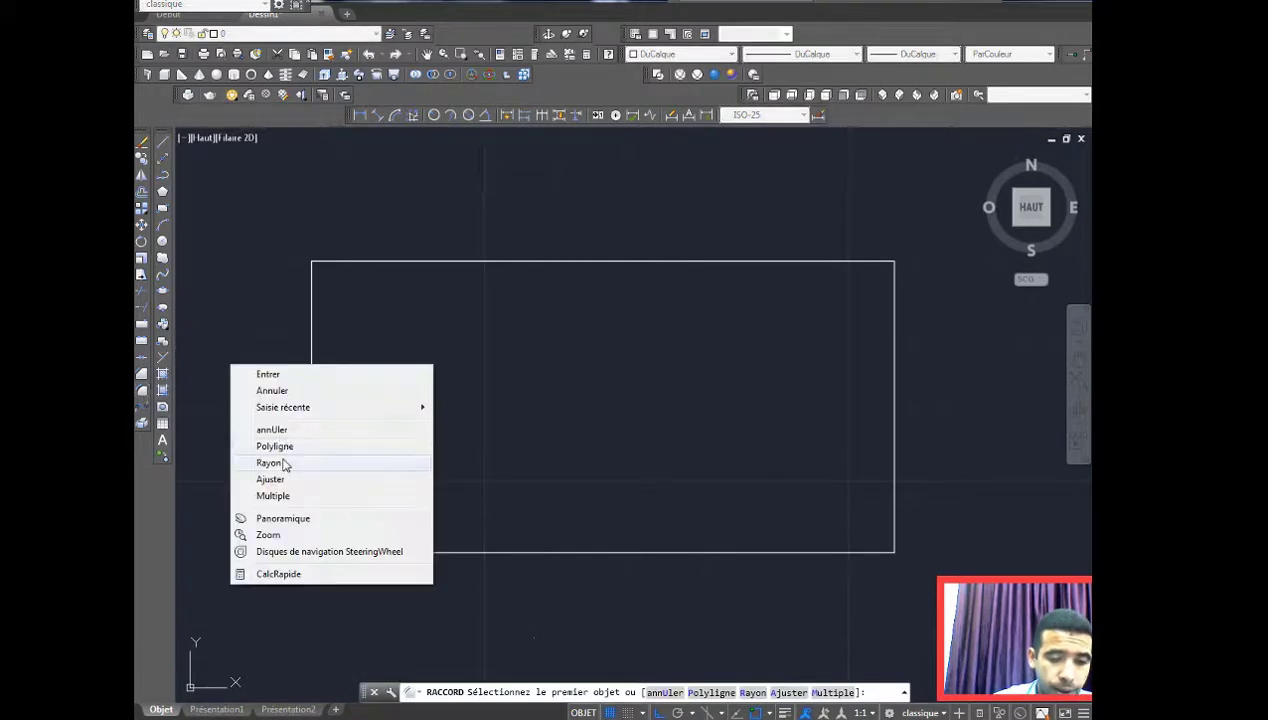
pyautogui.click(283, 457)
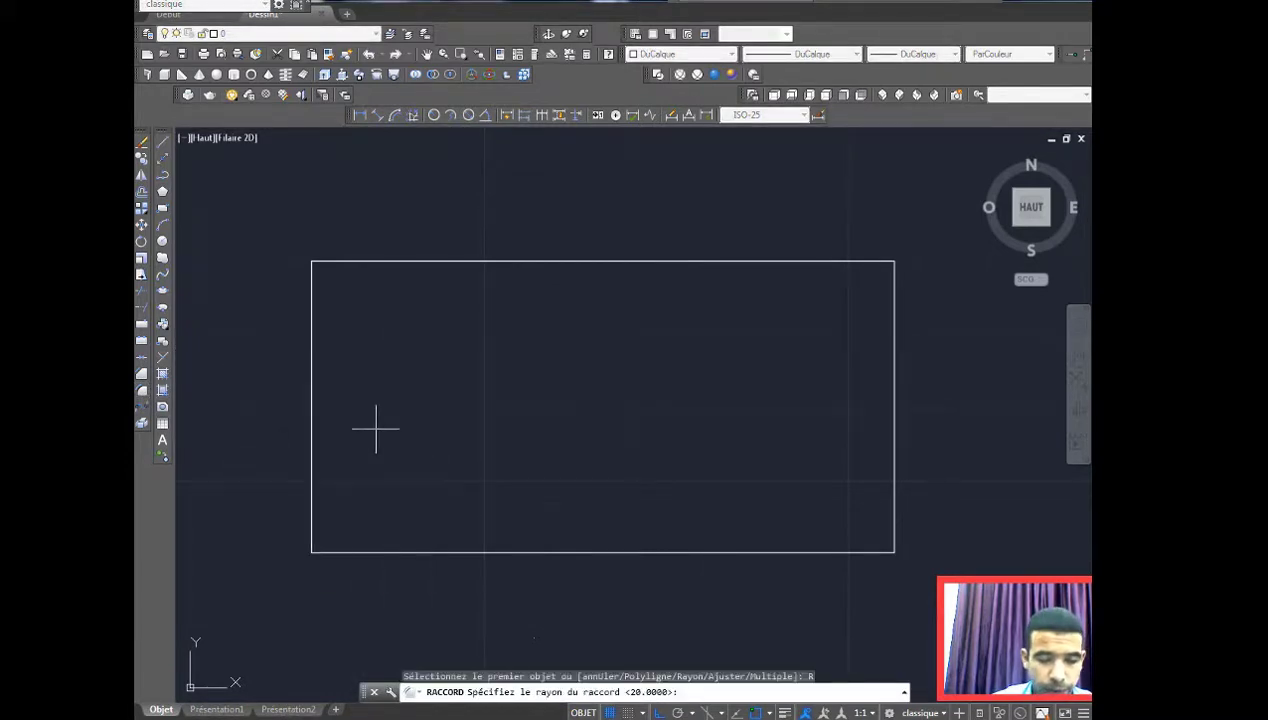
pyautogui.write('20')
pyautogui.press('Return')
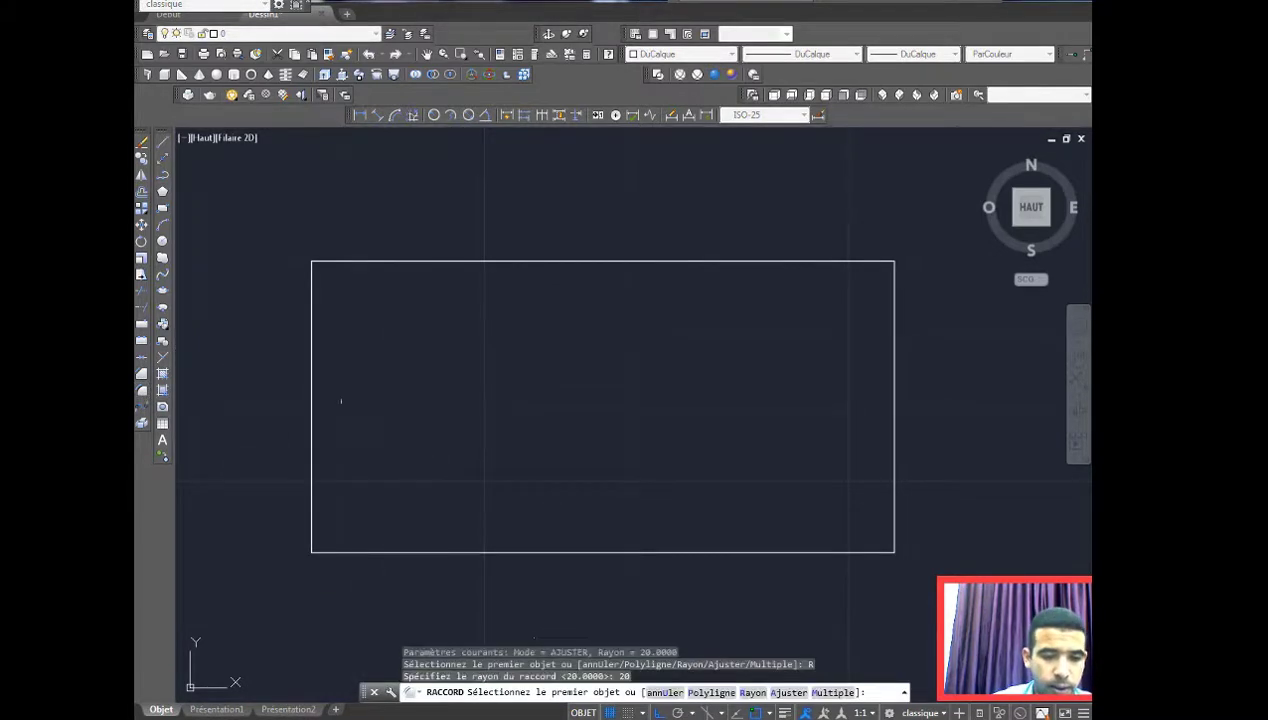
pyautogui.click(313, 322)
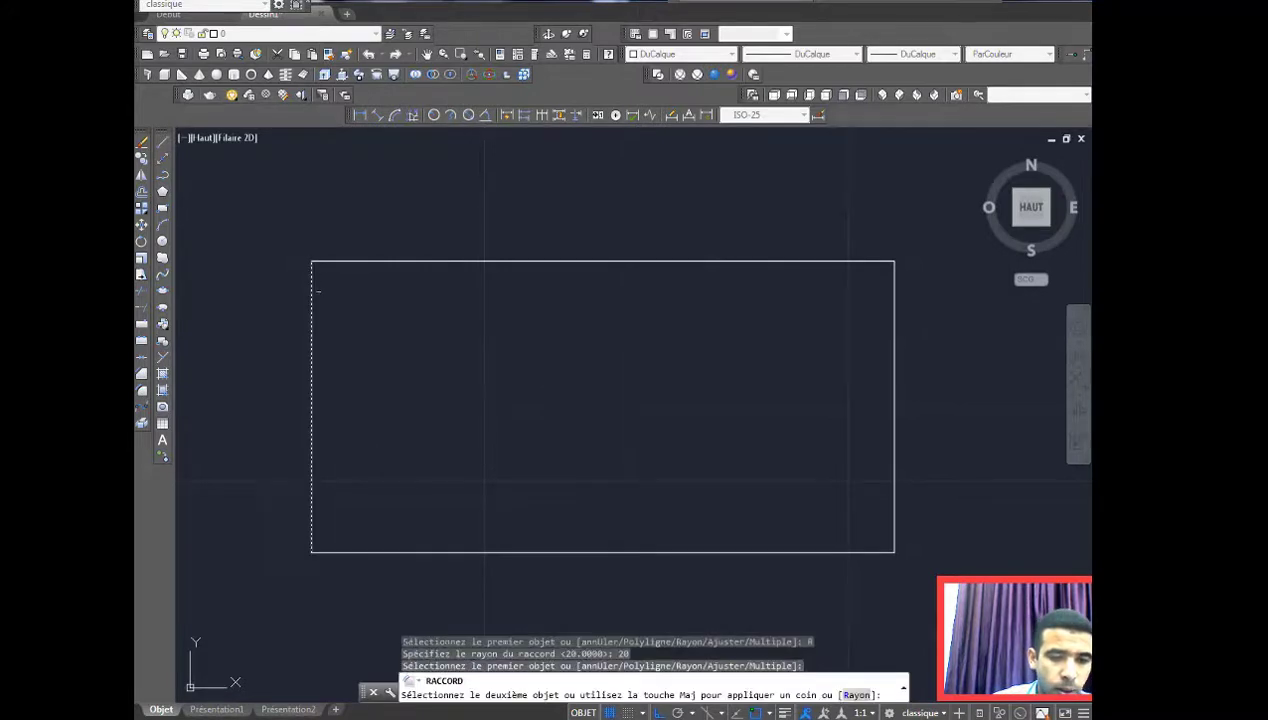
pyautogui.click(336, 260)
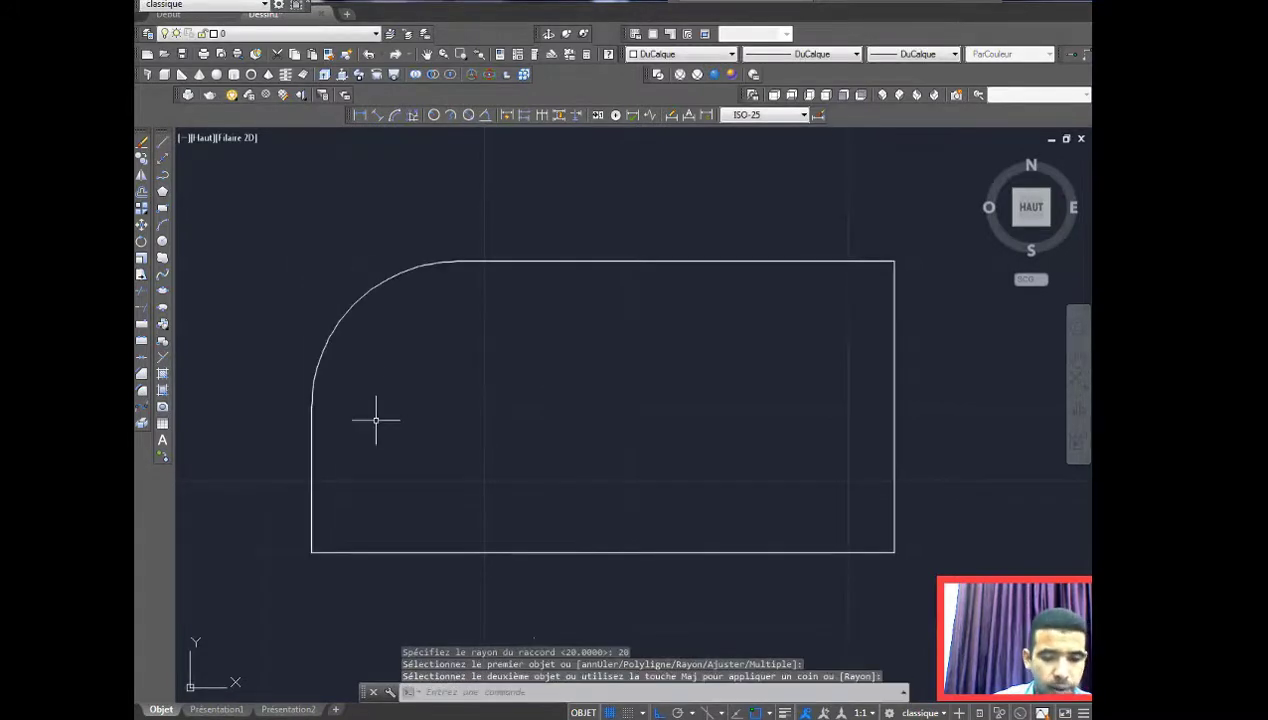
# Step: Round the bottom-left, bottom-right and top-right corners with the same R20 fillet
pyautogui.press('Return')
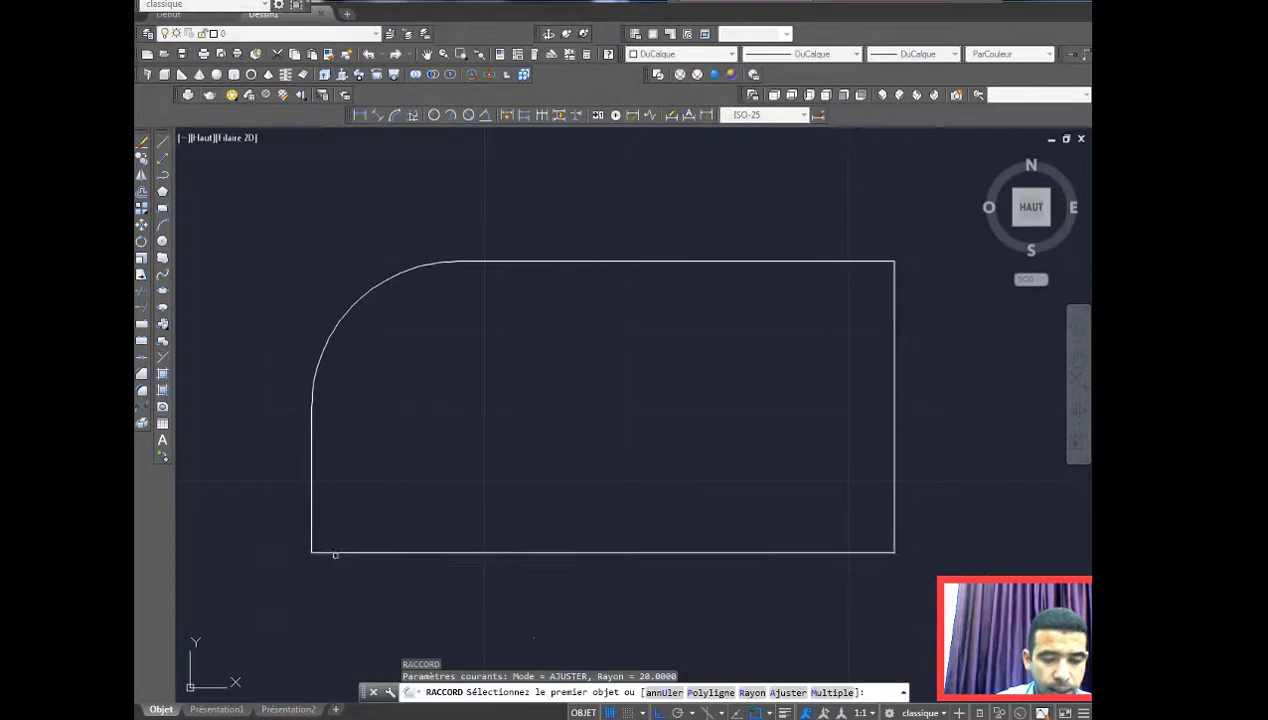
pyautogui.click(346, 551)
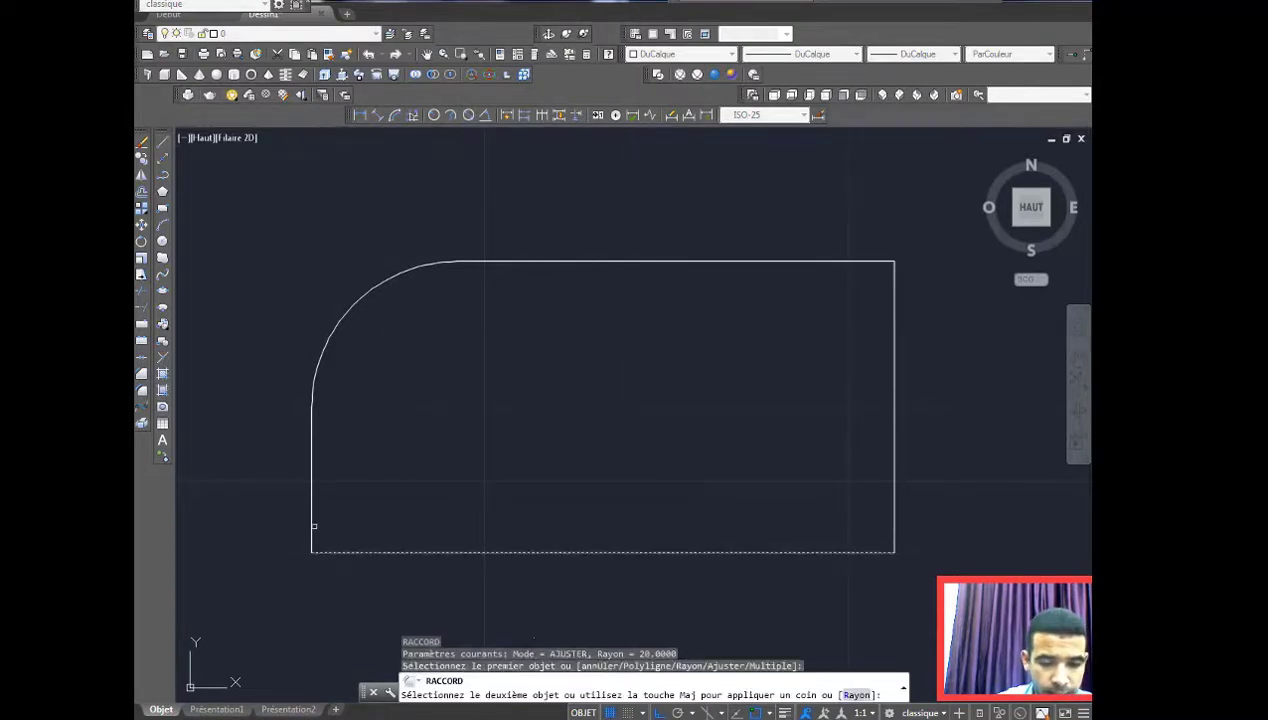
pyautogui.click(312, 522)
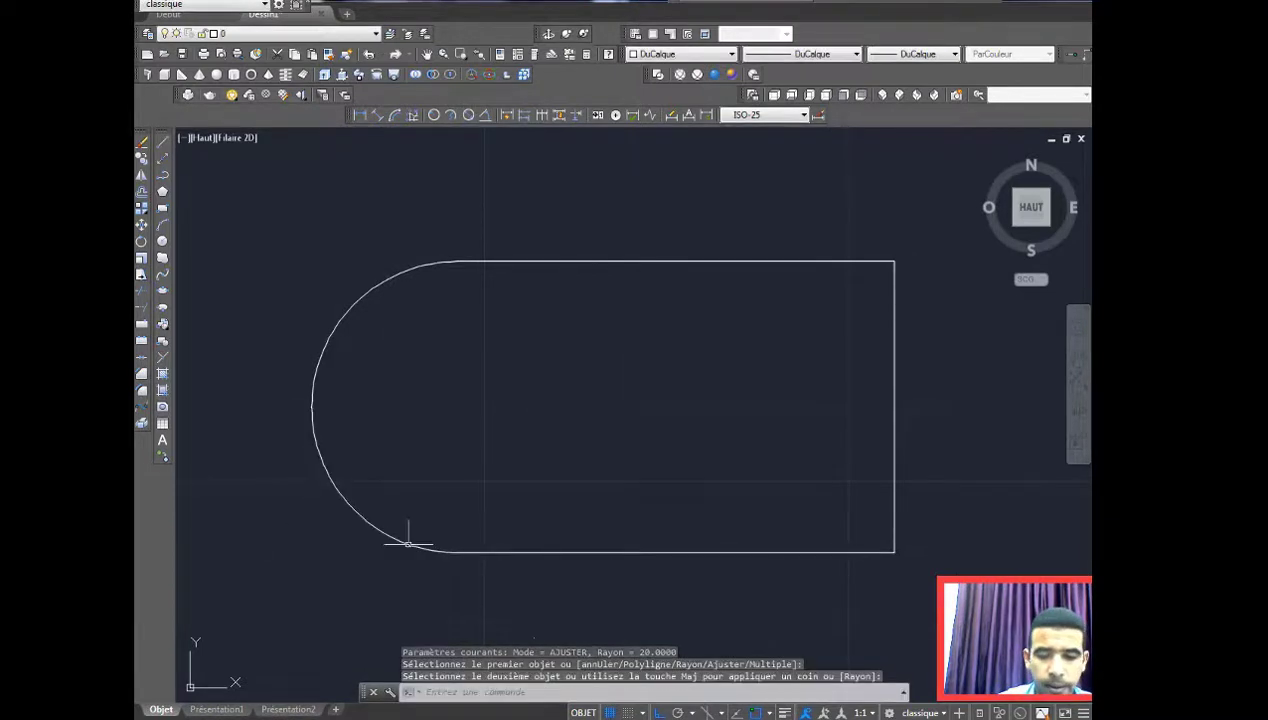
pyautogui.press('Return')
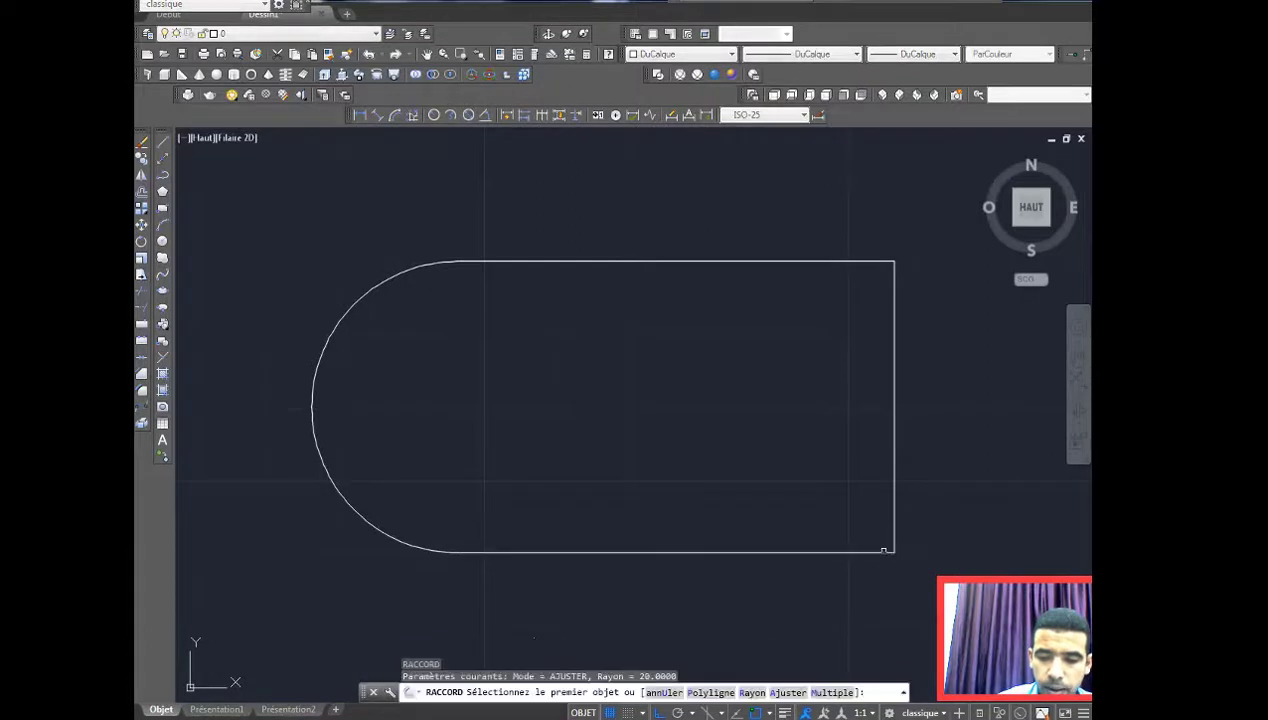
pyautogui.click(886, 551)
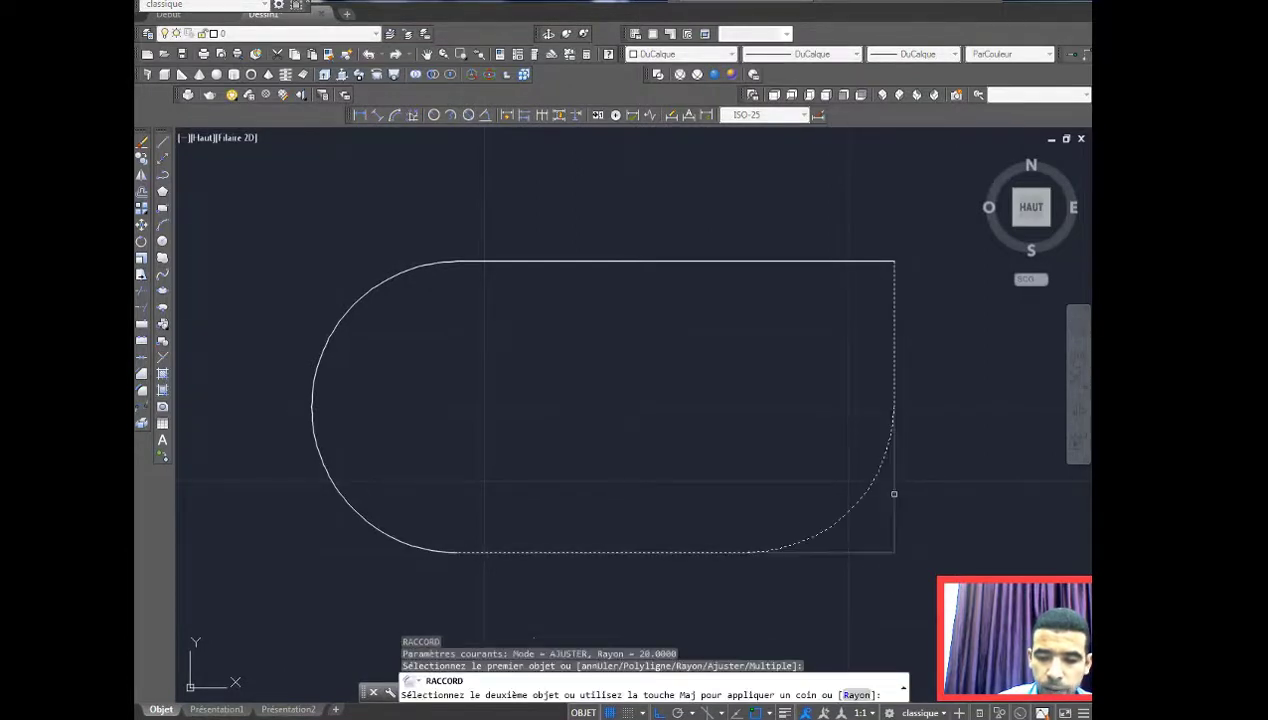
pyautogui.click(893, 471)
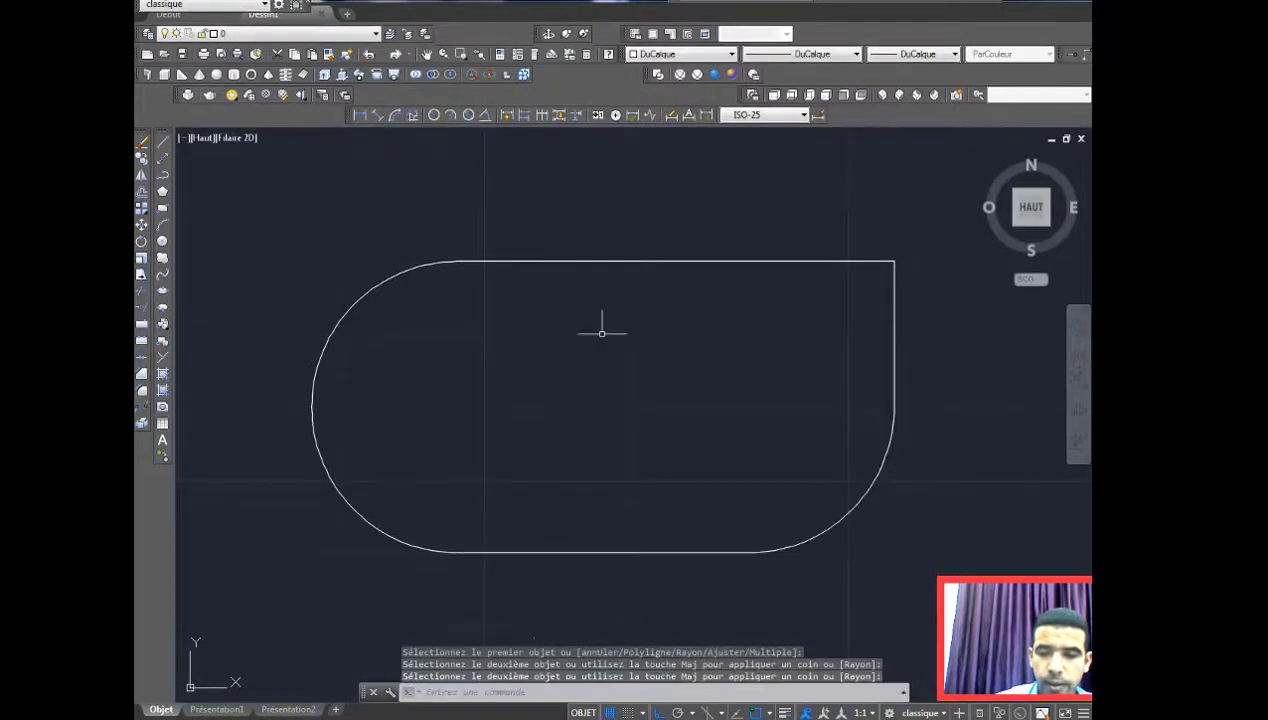
pyautogui.press('Return')
pyautogui.click(845, 262)
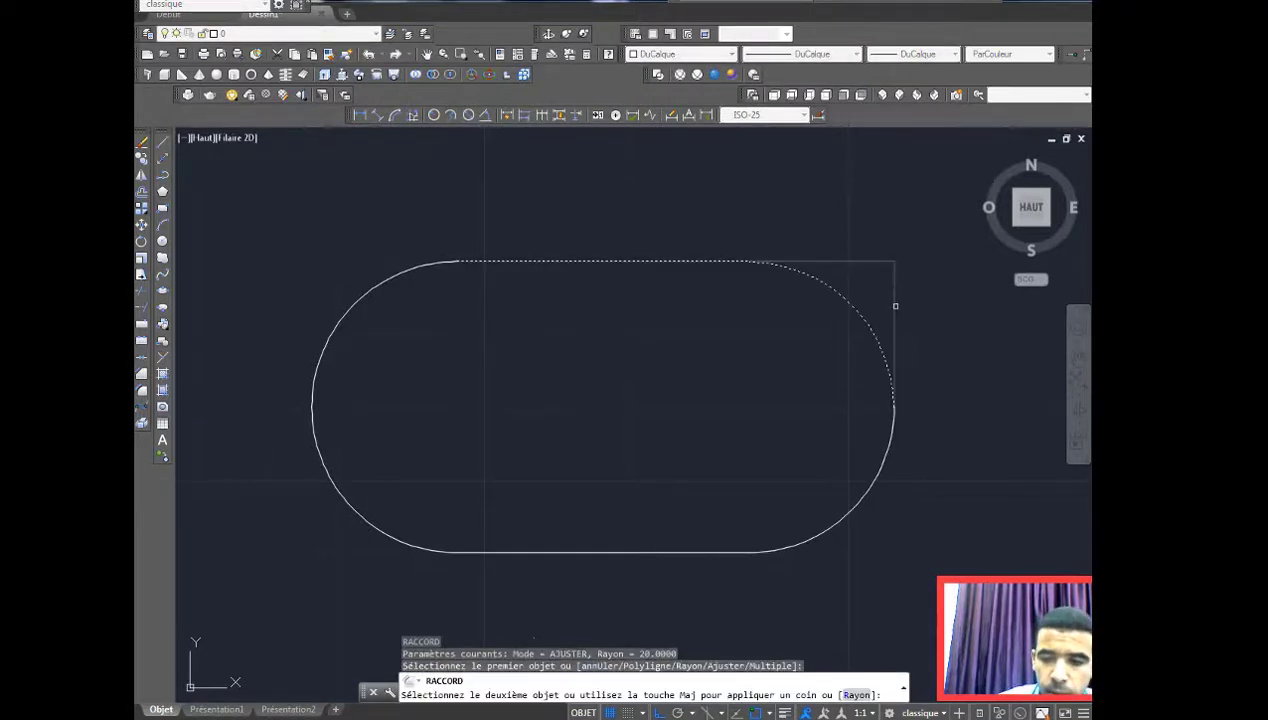
pyautogui.click(892, 309)
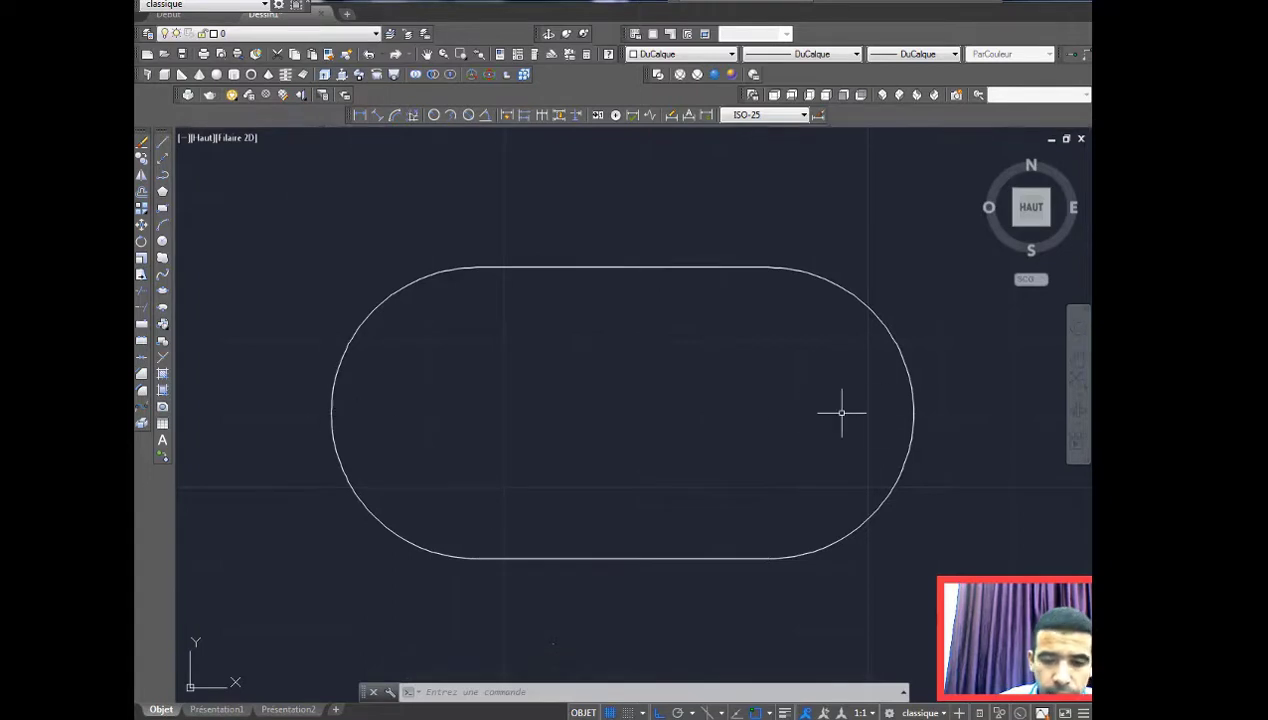
# Step: Draw a vertical line between the top and bottom midpoints and a horizontal line between the arc midpoints
pyautogui.click(163, 143)
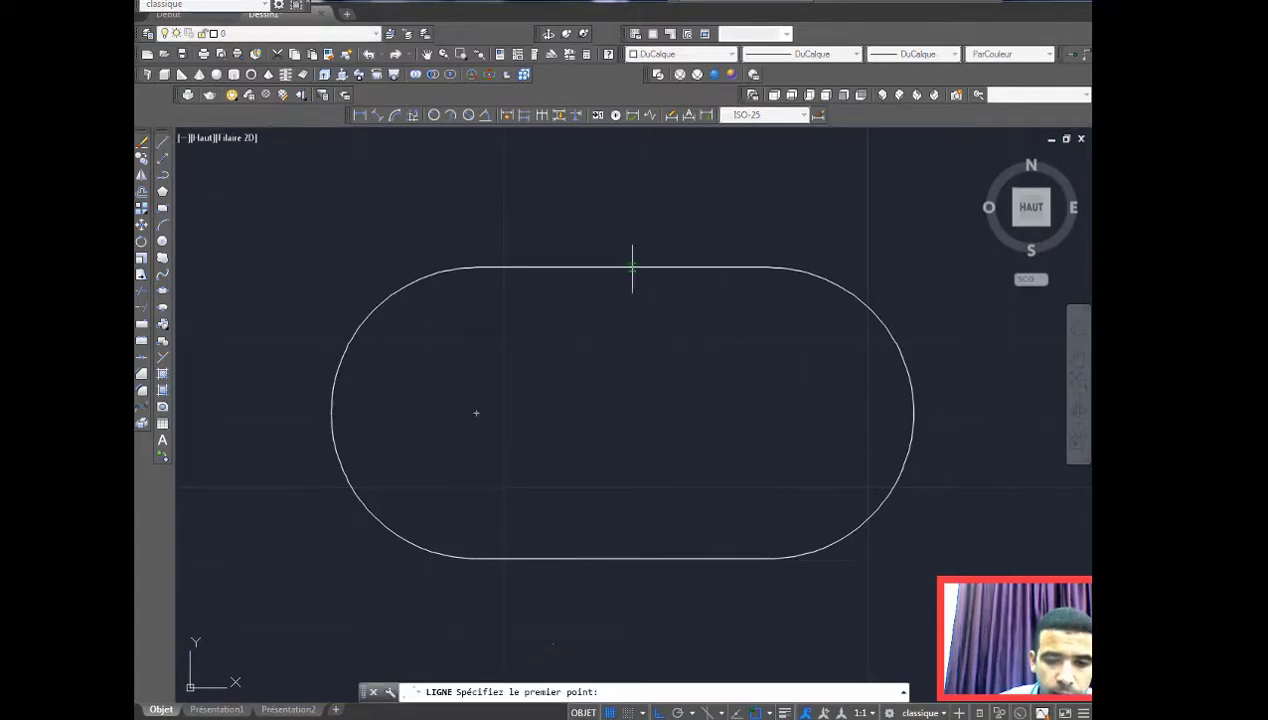
pyautogui.click(622, 268)
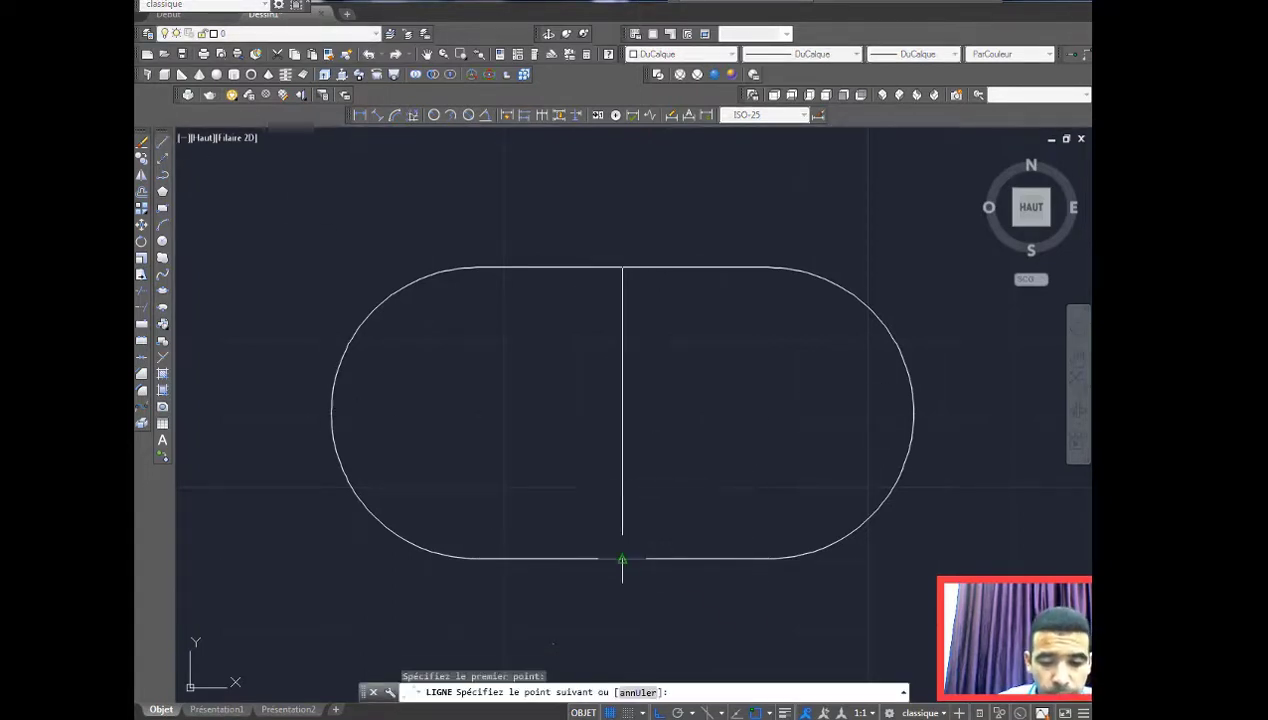
pyautogui.click(622, 558)
pyautogui.press('Return')
pyautogui.press('Return')
pyautogui.click(332, 412)
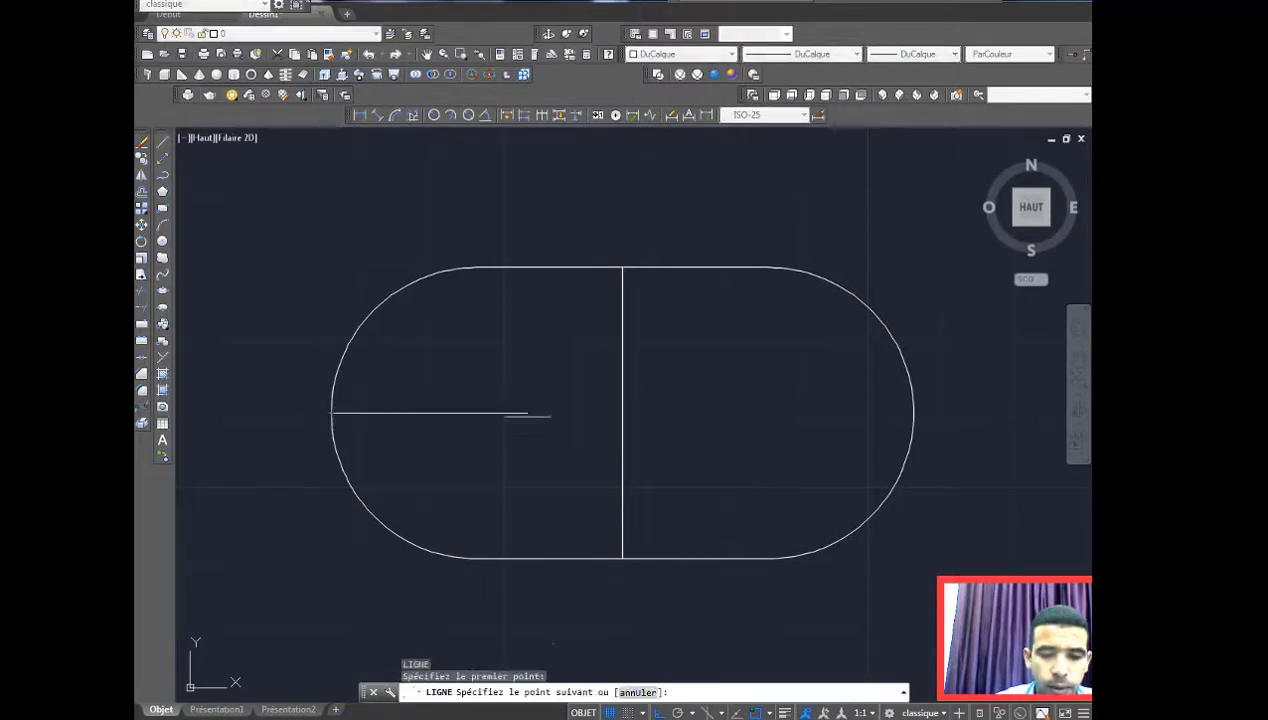
pyautogui.click(913, 412)
pyautogui.press('Return')
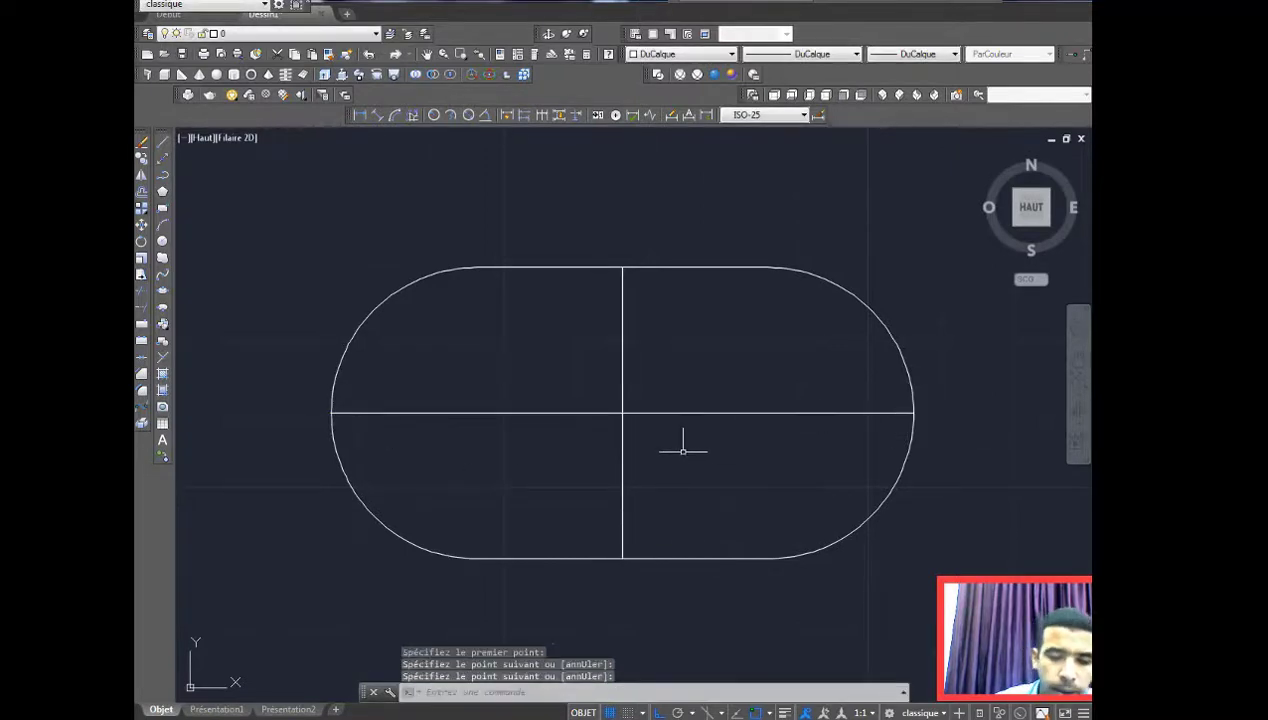
pyautogui.click(660, 445)
pyautogui.click(570, 380)
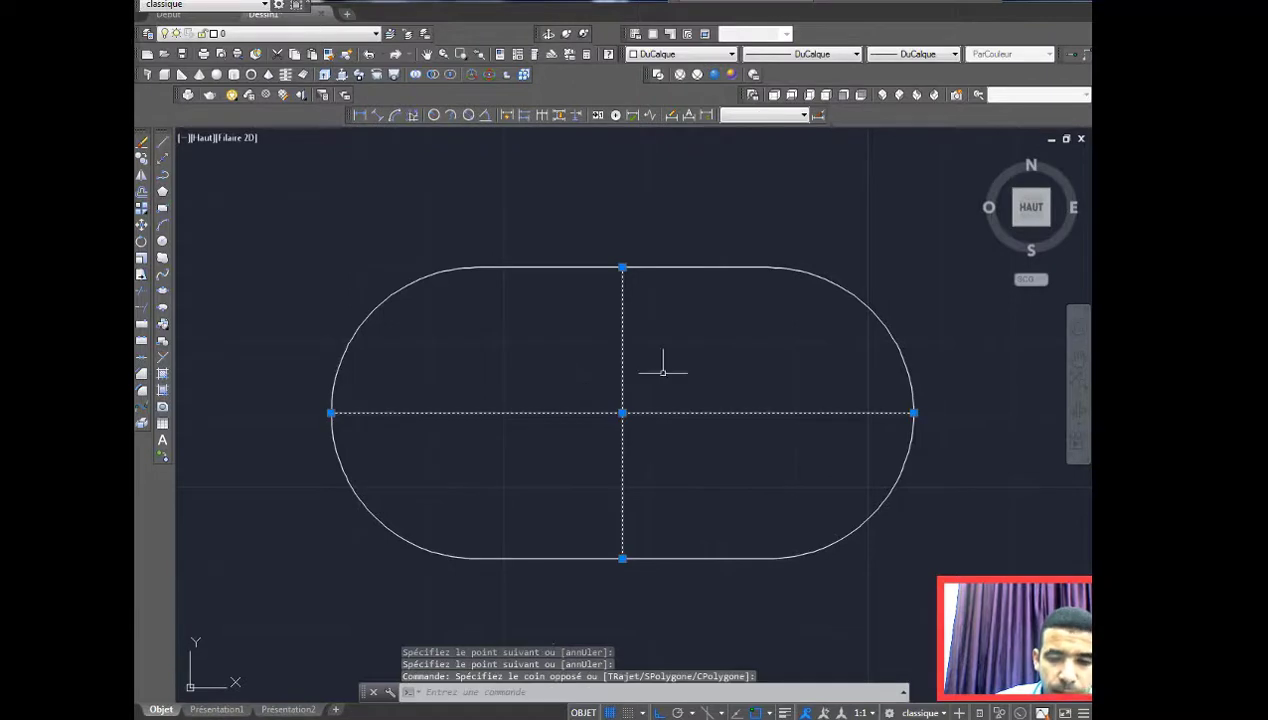
pyautogui.press('Escape')
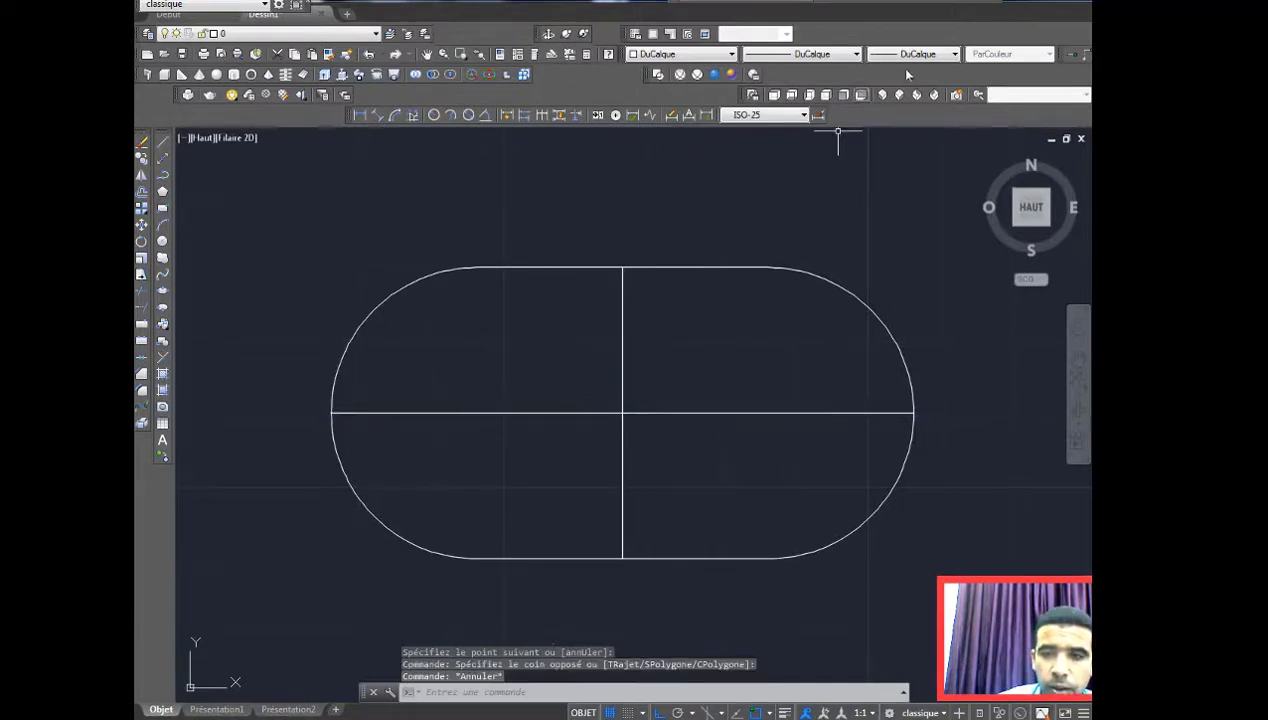
# Step: Load the AXES linetype into the drawing through the linetype manager
pyautogui.click(852, 54)
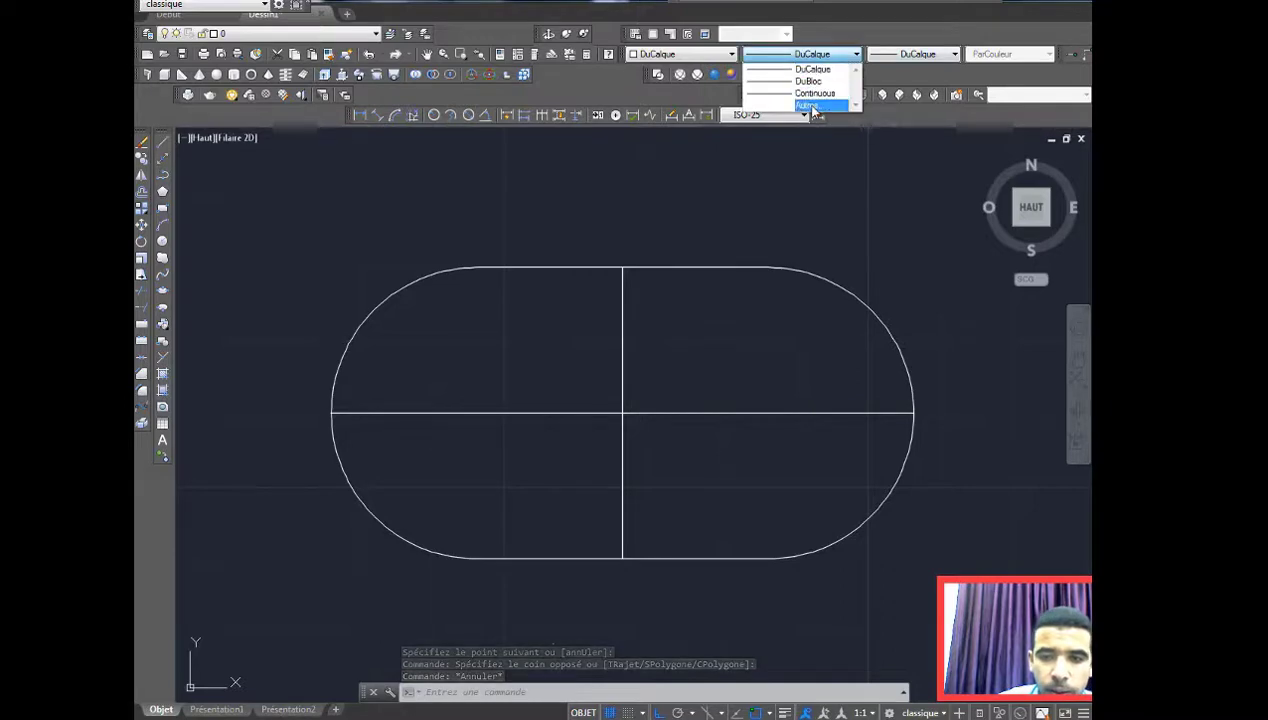
pyautogui.click(805, 105)
pyautogui.click(680, 229)
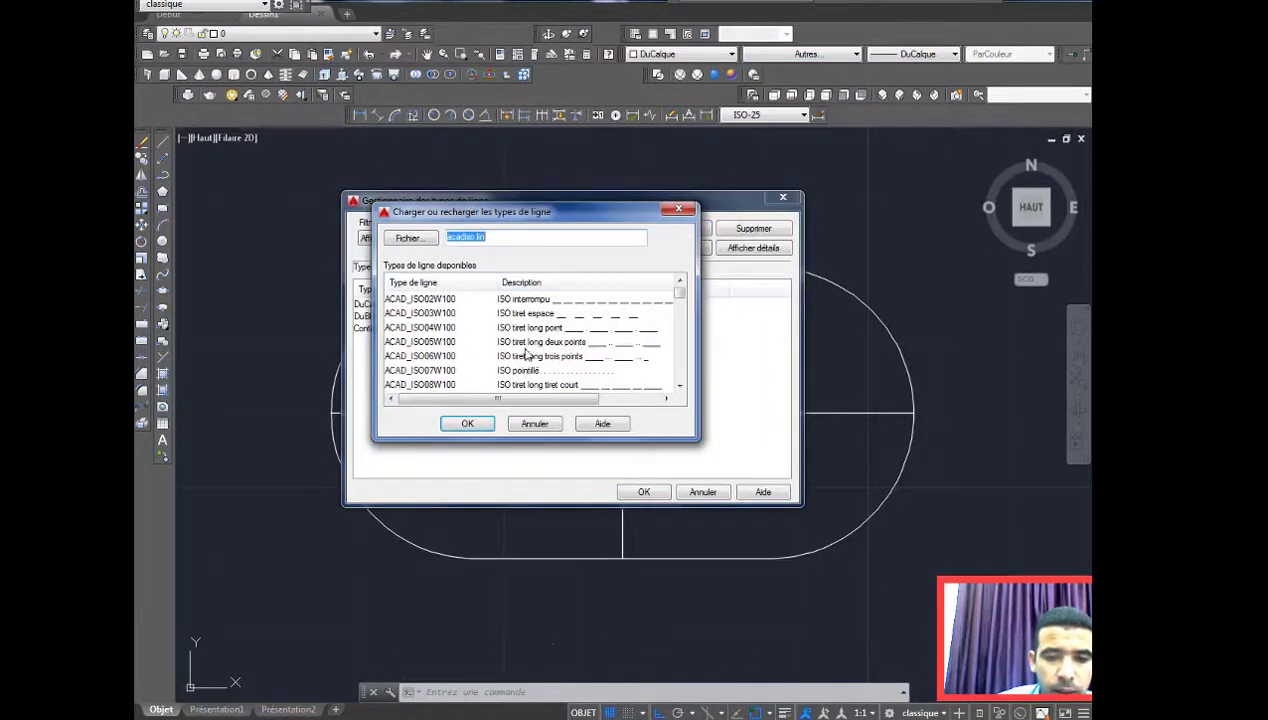
pyautogui.click(550, 358)
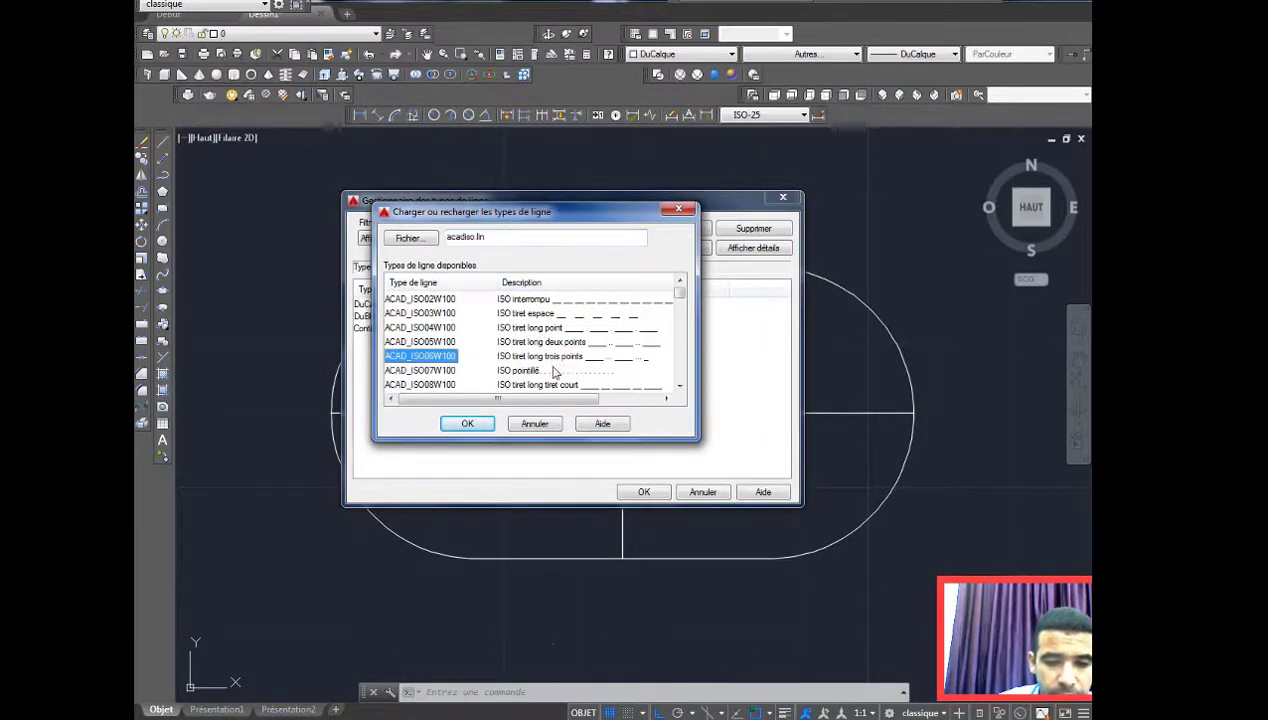
pyautogui.scroll(-3, 540, 362)
pyautogui.scroll(-2, 527, 358)
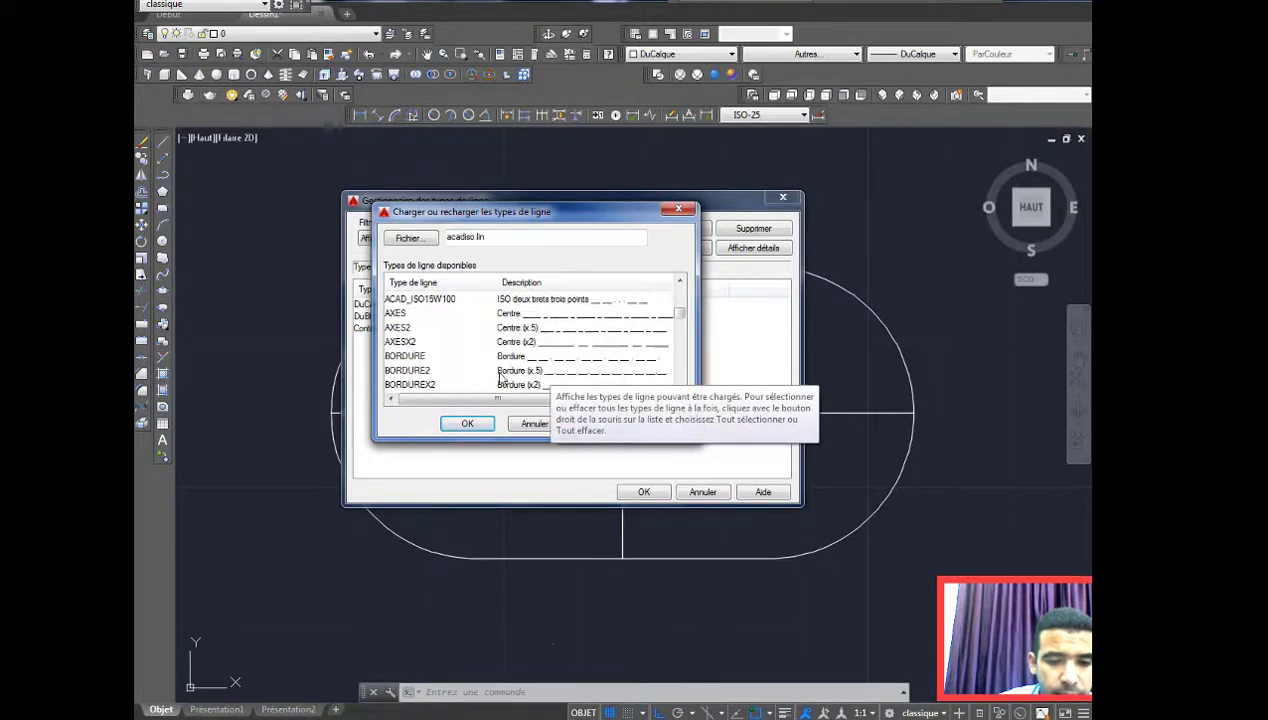
pyautogui.click(502, 313)
pyautogui.click(467, 423)
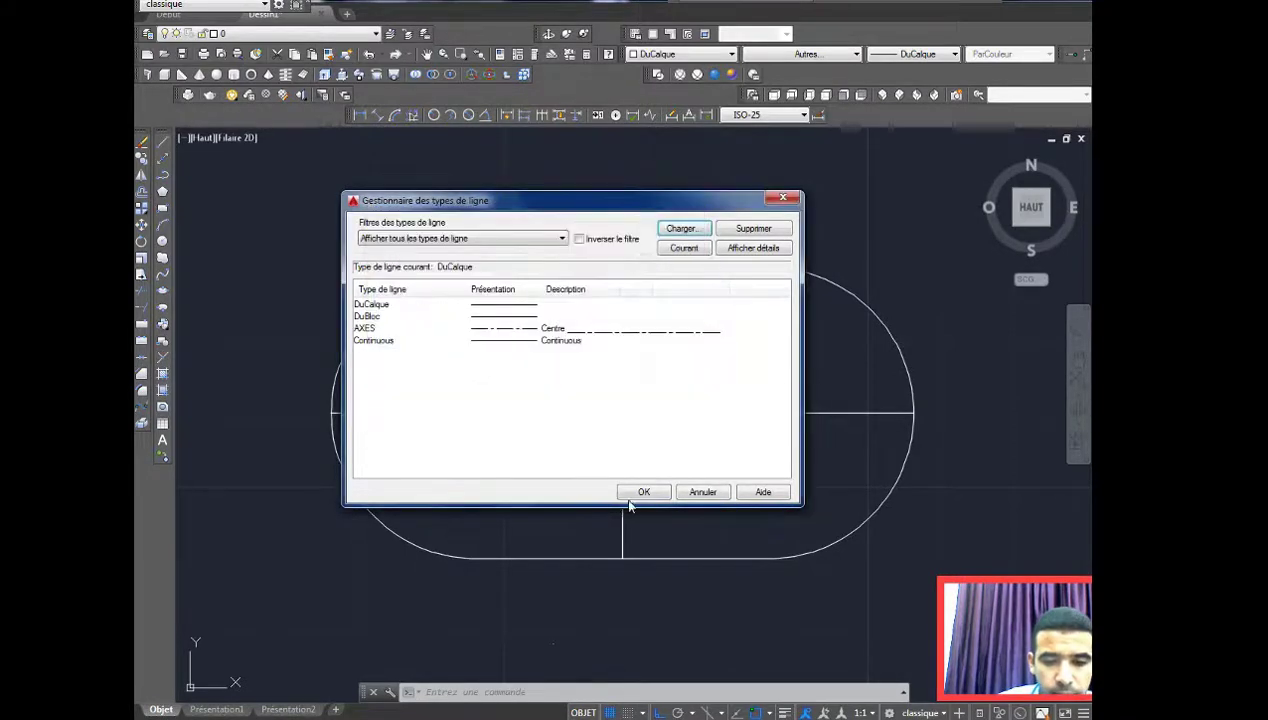
pyautogui.click(644, 492)
# Step: Apply the AXES linetype to both centre lines
pyautogui.click(668, 444)
pyautogui.click(552, 356)
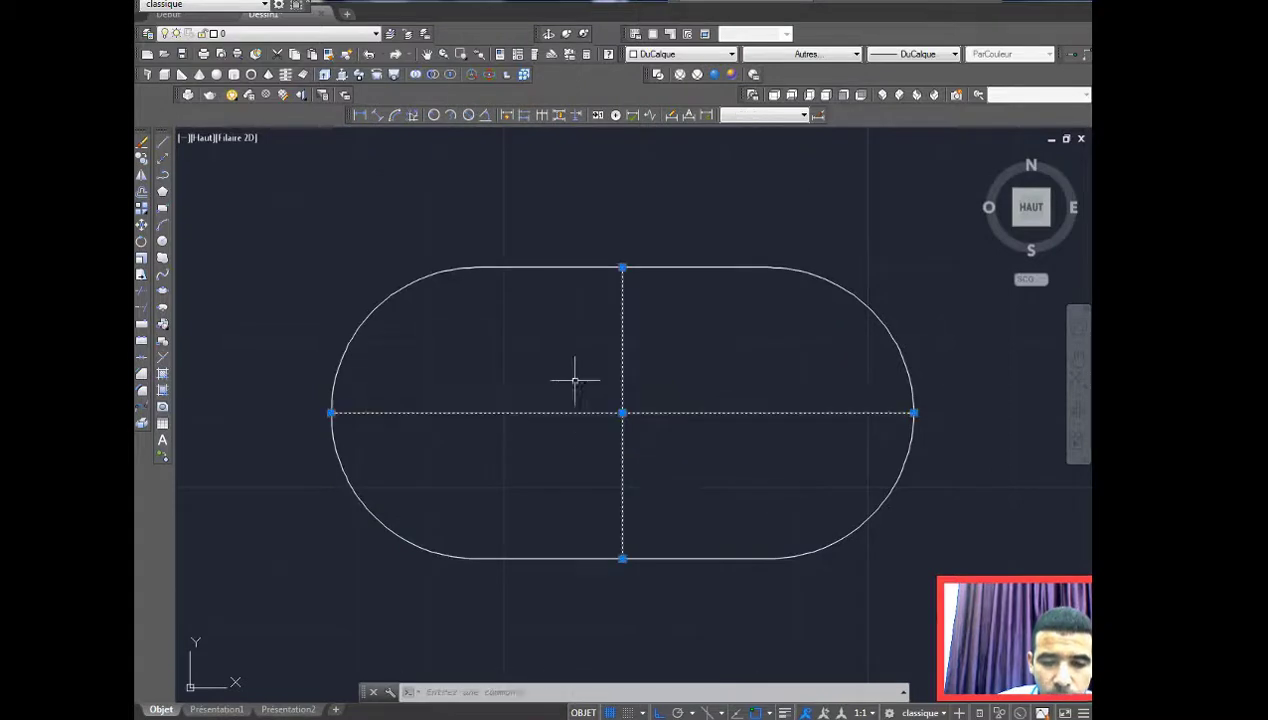
pyautogui.click(853, 53)
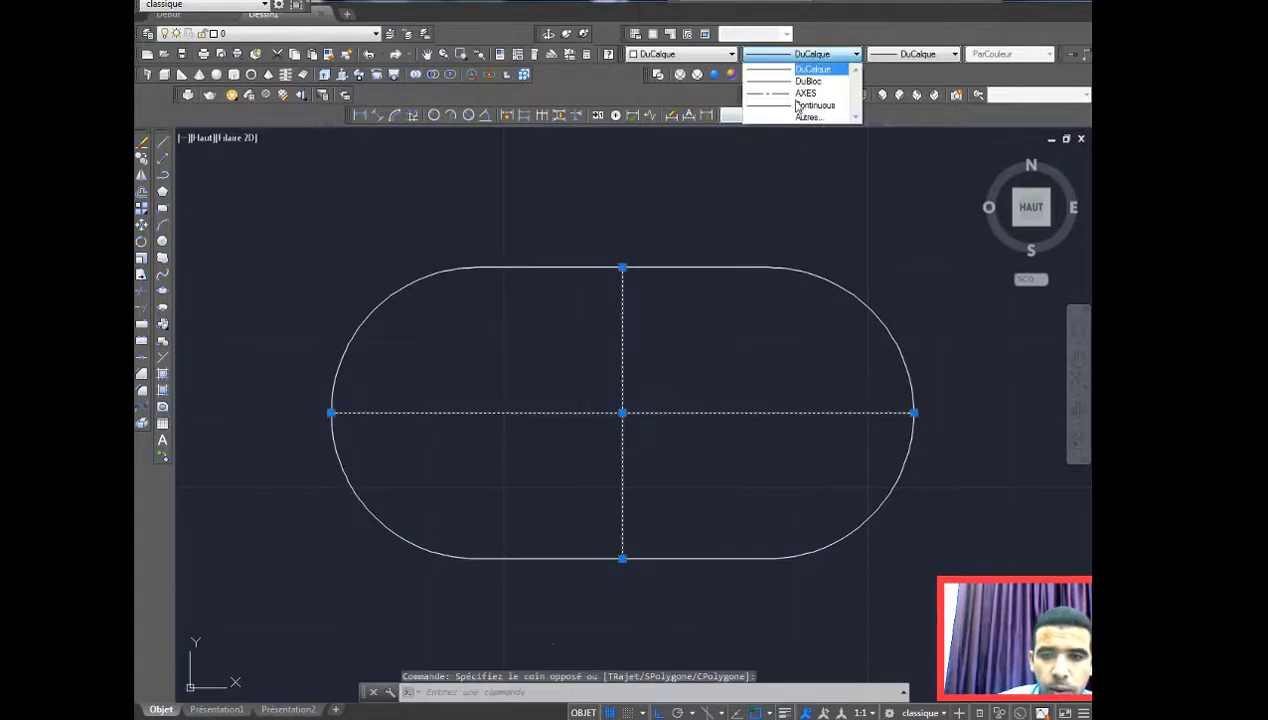
pyautogui.click(800, 91)
pyautogui.press('Escape')
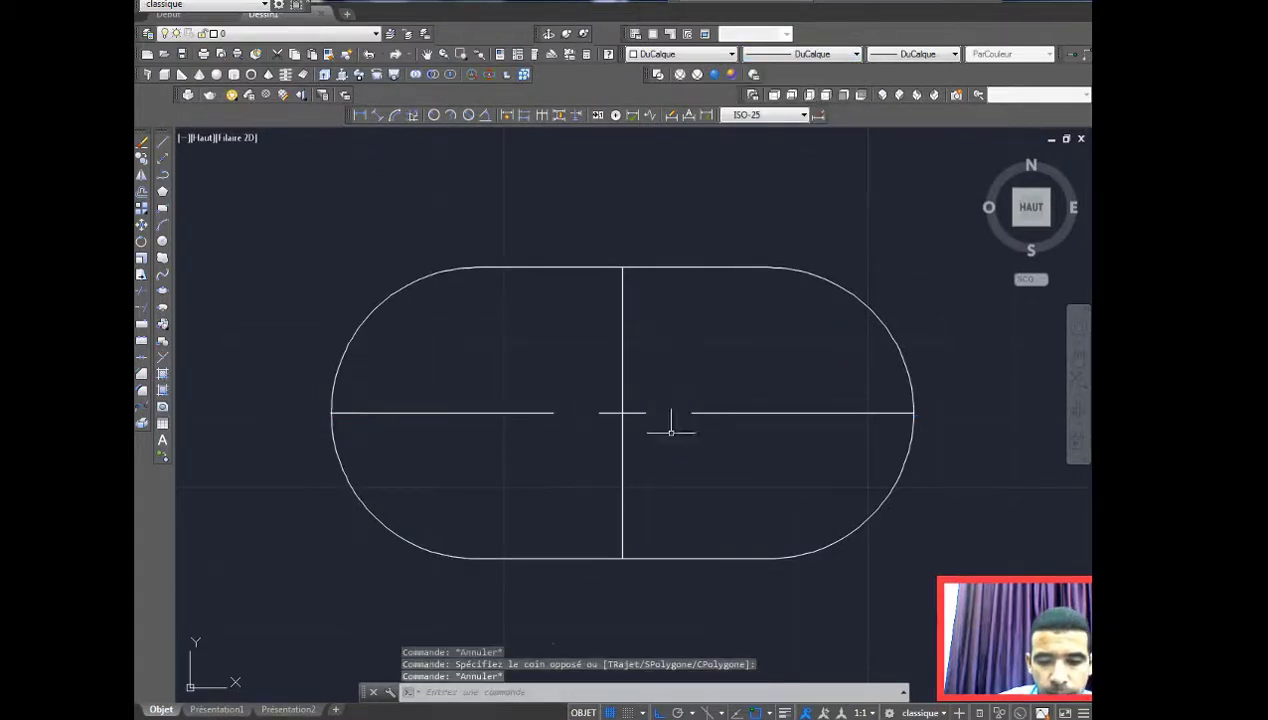
# Step: Set the centre lines' linetype scale to 0.2 in the Properties palette
pyautogui.click(665, 430)
pyautogui.click(577, 398)
pyautogui.scroll(-2, 480, 130)
pyautogui.rightClick(570, 360)
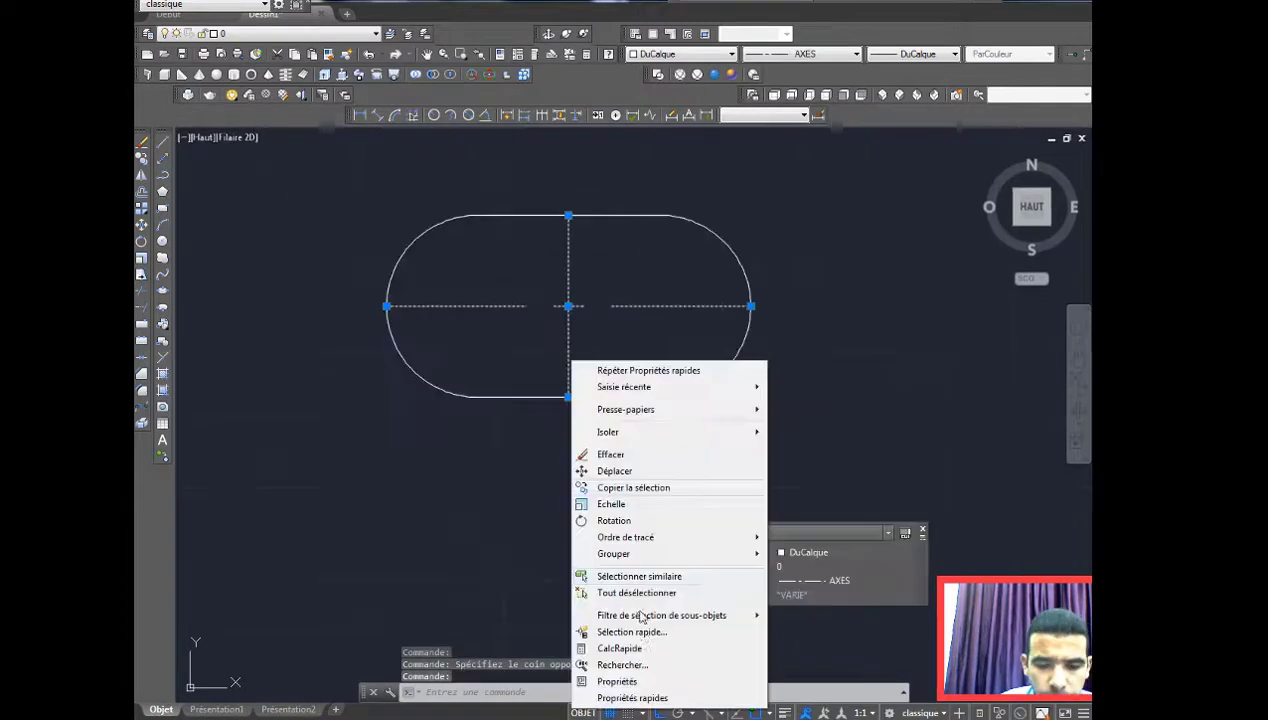
pyautogui.click(635, 683)
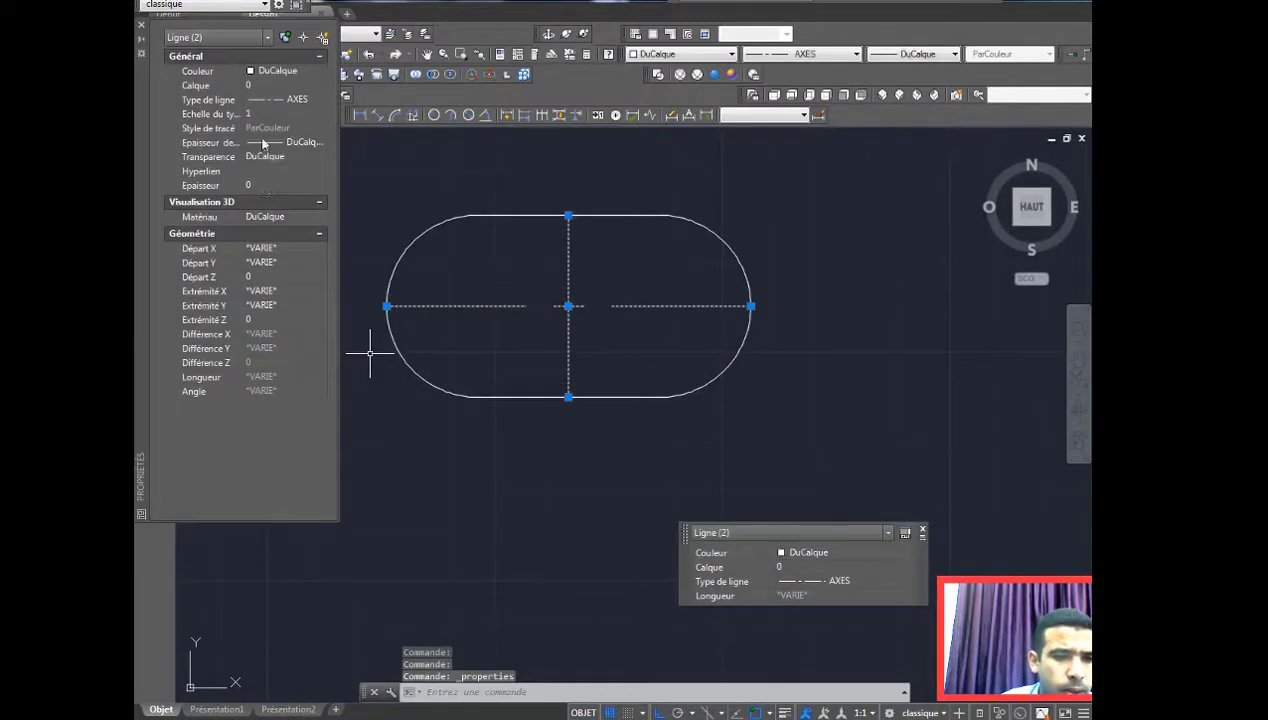
pyautogui.click(280, 114)
pyautogui.write('0.2')
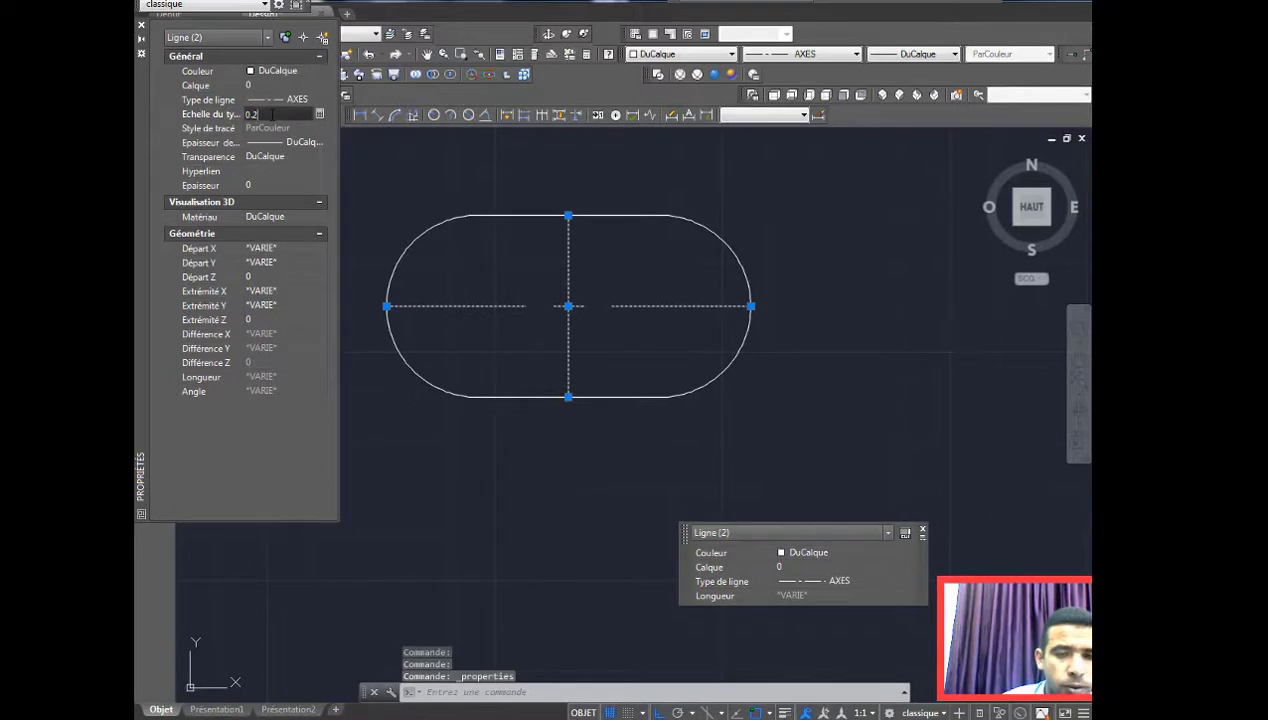
pyautogui.press('Return')
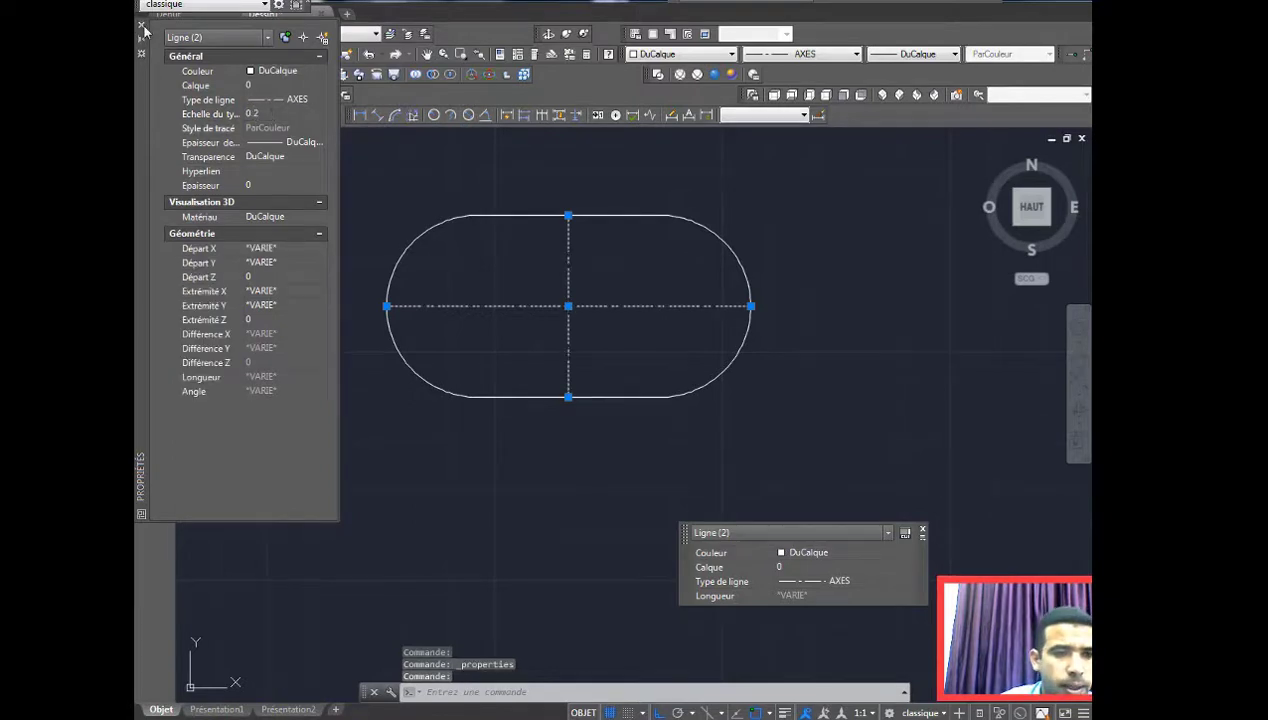
pyautogui.press('Escape')
# Step: Draw a radius 10 circle centred on the centre-line intersection
pyautogui.scroll(3, 594, 320)
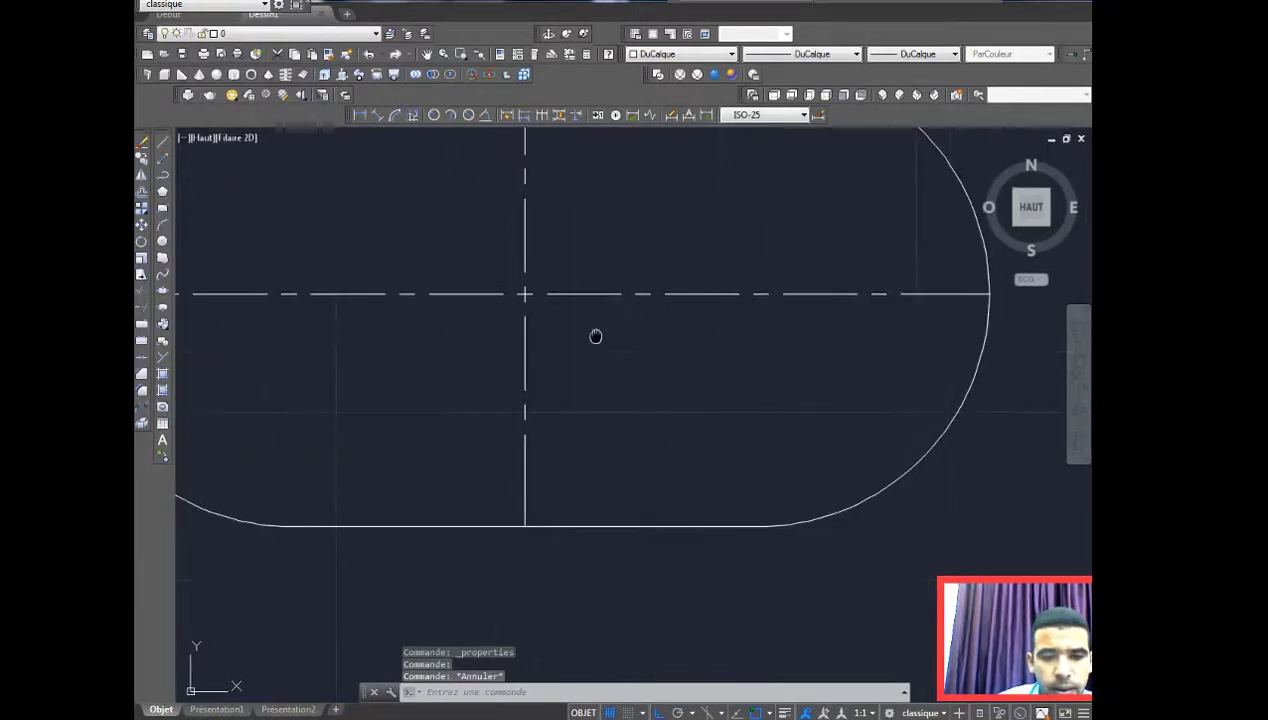
pyautogui.scroll(-1, 626, 395)
pyautogui.moveTo(626, 395); pyautogui.dragTo(621, 421, button='middle')
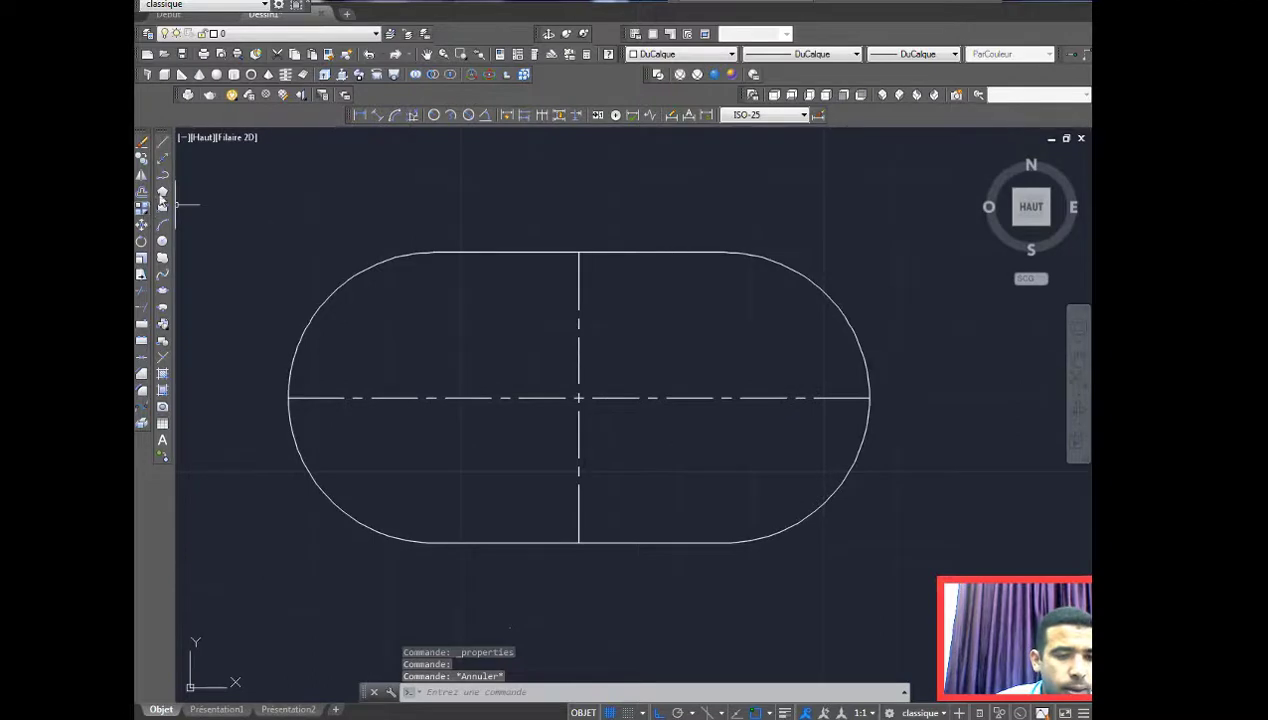
pyautogui.click(163, 243)
pyautogui.click(578, 398)
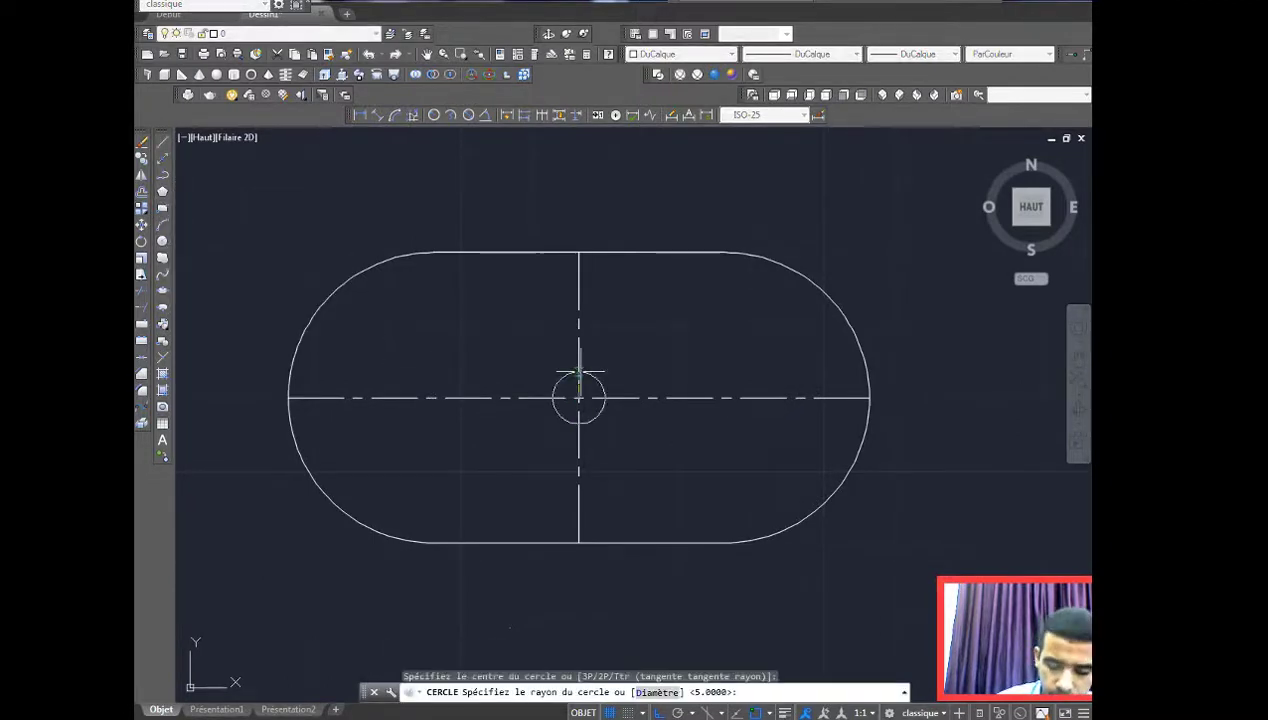
pyautogui.write('10')
pyautogui.press('Return')
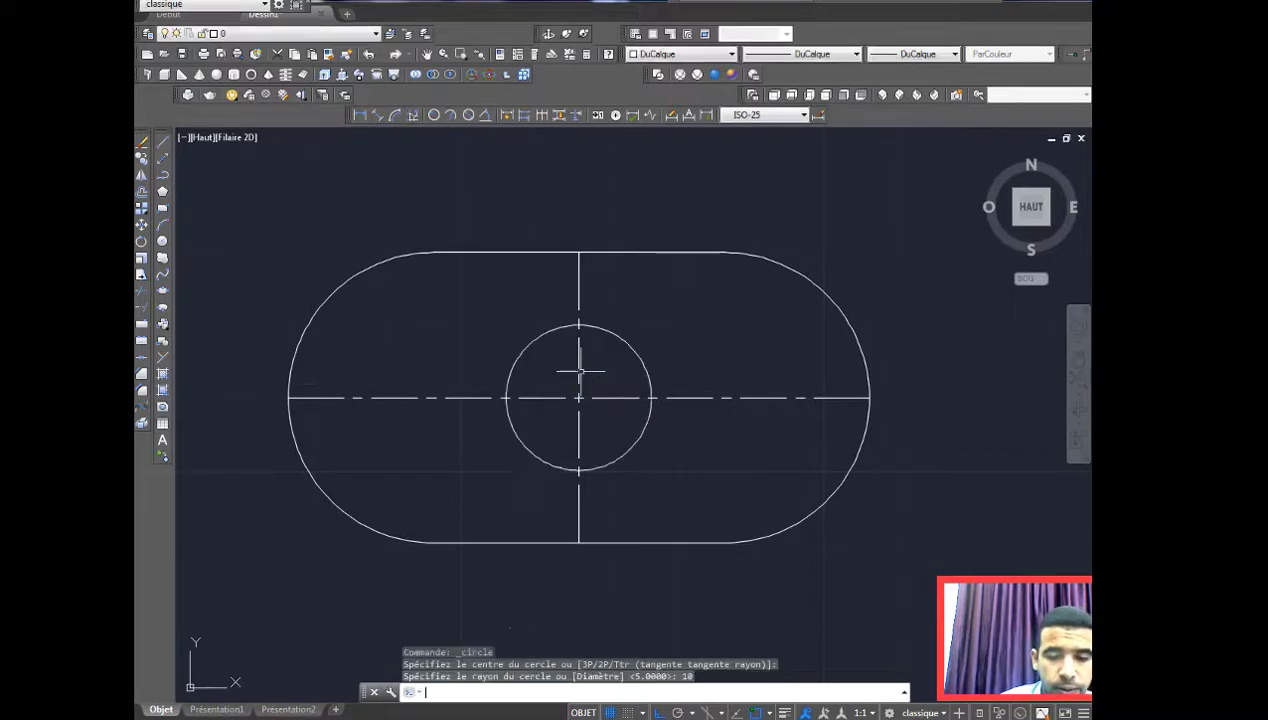
pyautogui.click(163, 191)
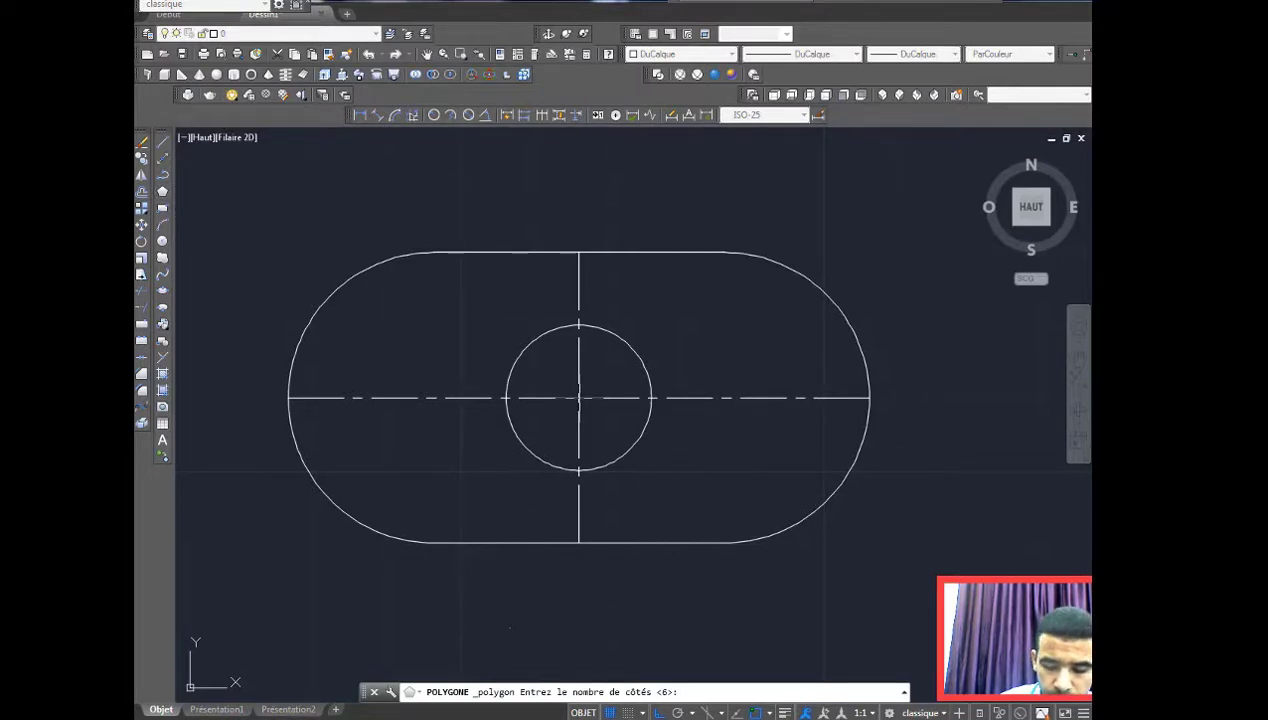
pyautogui.write('6')
# Step: Draw a six-sided polygon inscribed in the R10 circle, with a vertex at its top quadrant
pyautogui.press('Return')
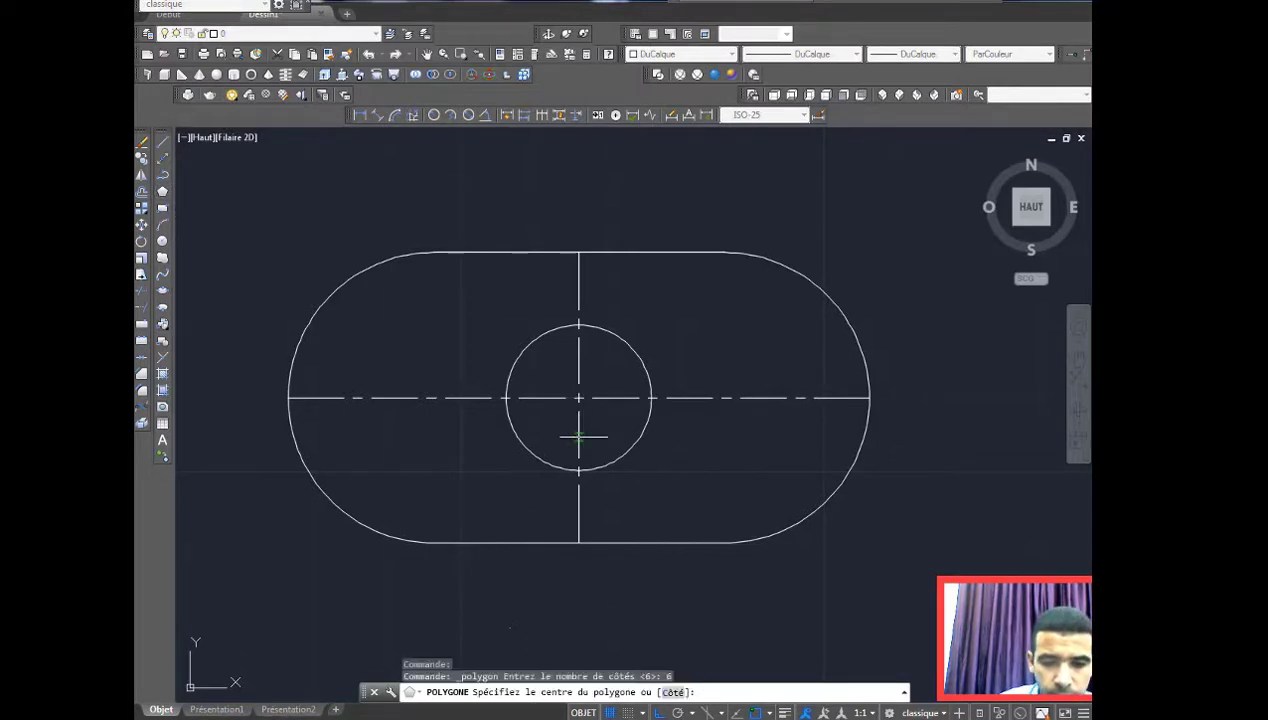
pyautogui.click(578, 398)
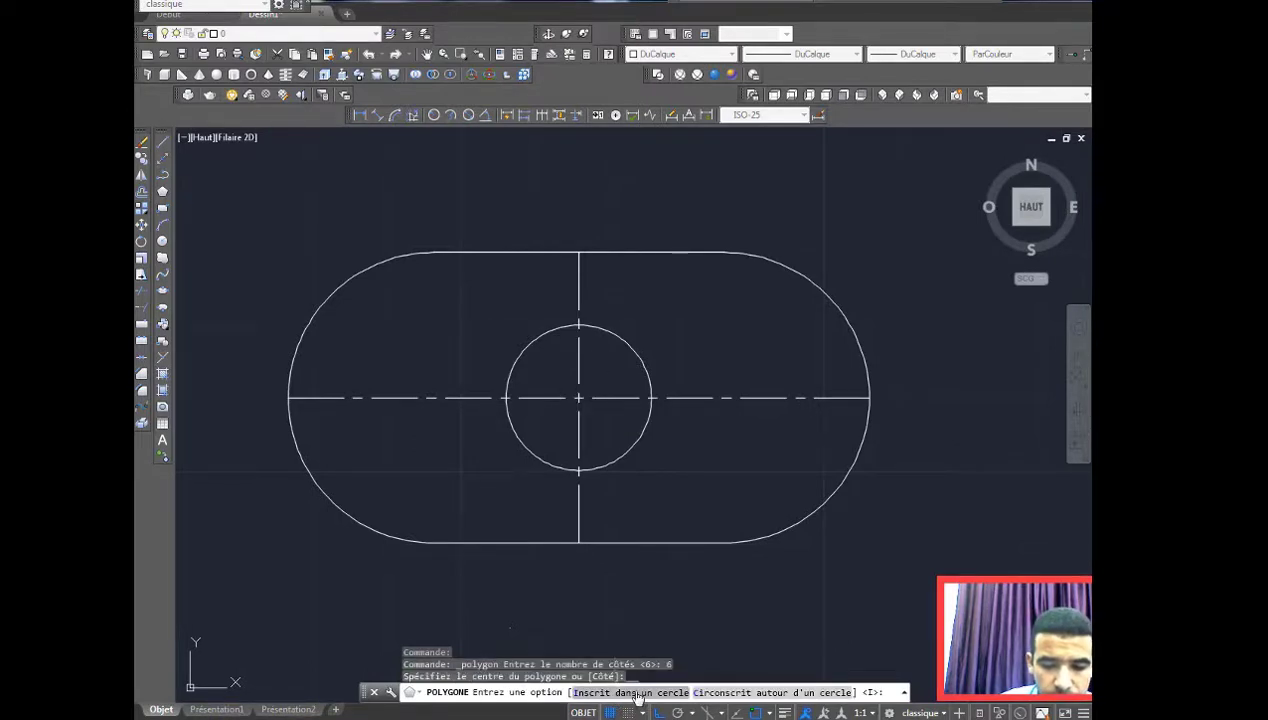
pyautogui.click(643, 693)
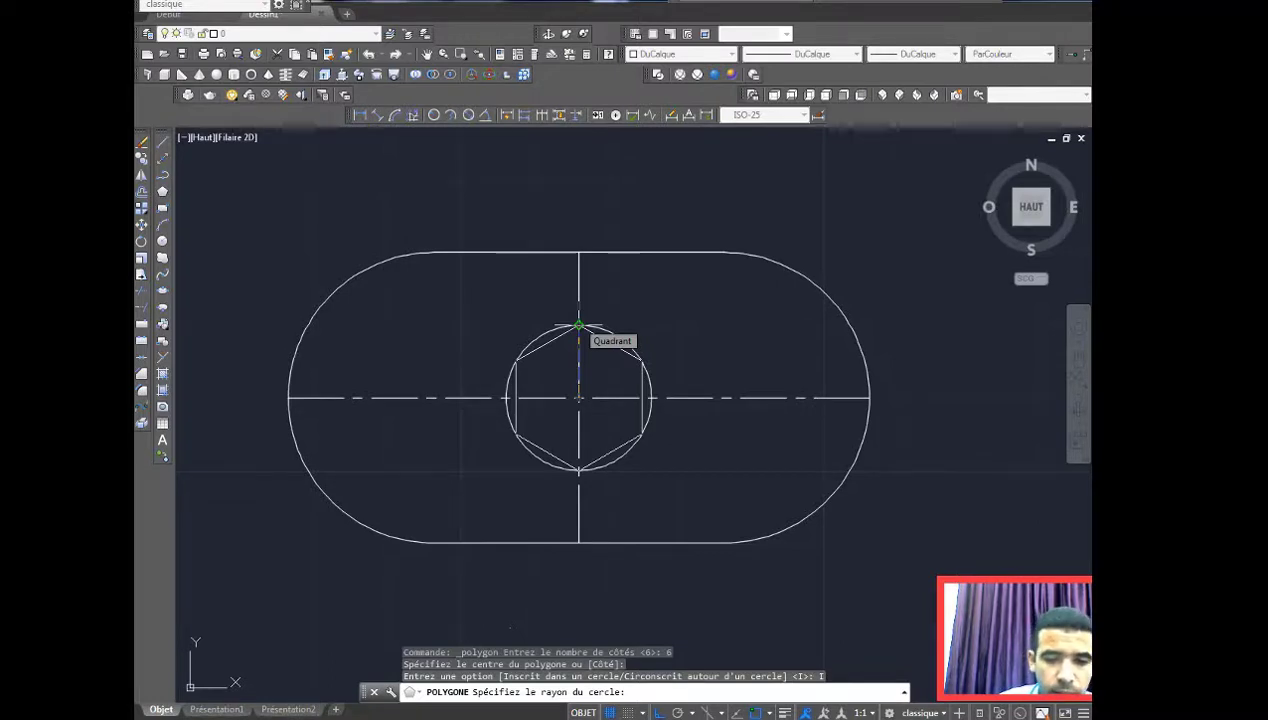
pyautogui.click(578, 325)
pyautogui.scroll(1, 585, 373)
pyautogui.scroll(-1, 606, 350)
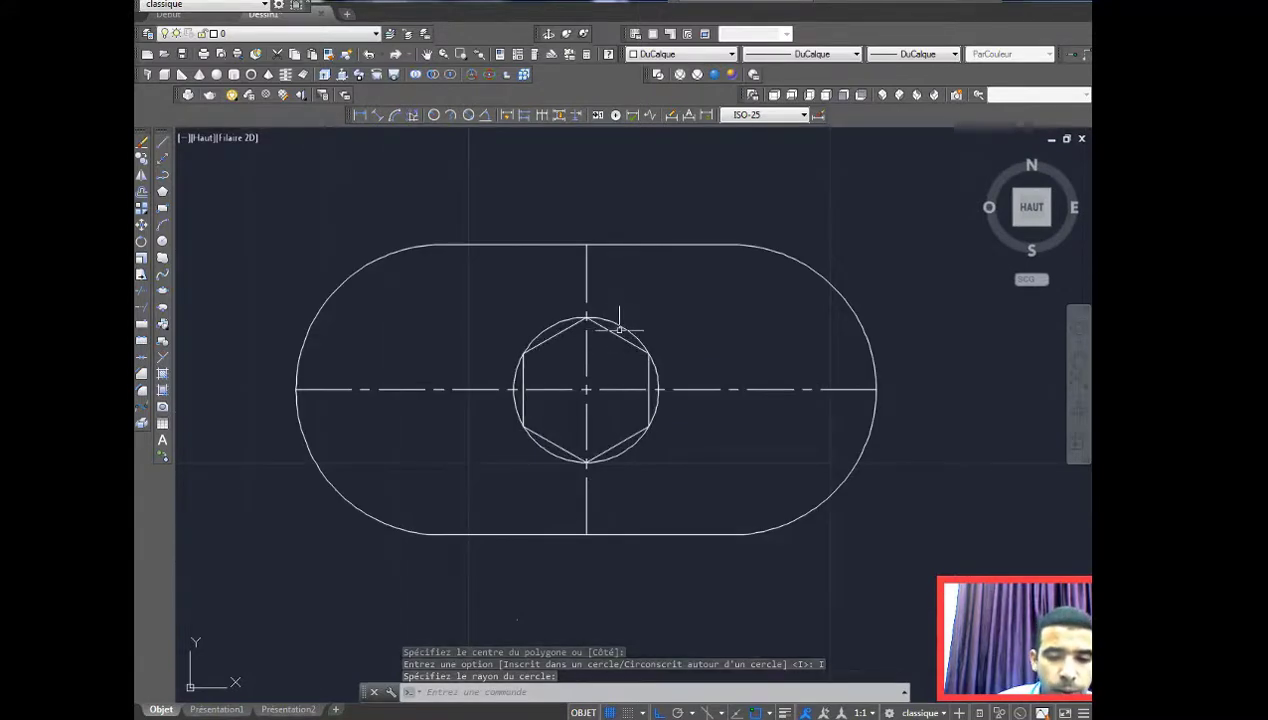
# Step: Delete the construction circle around the hexagon
pyautogui.click(620, 323)
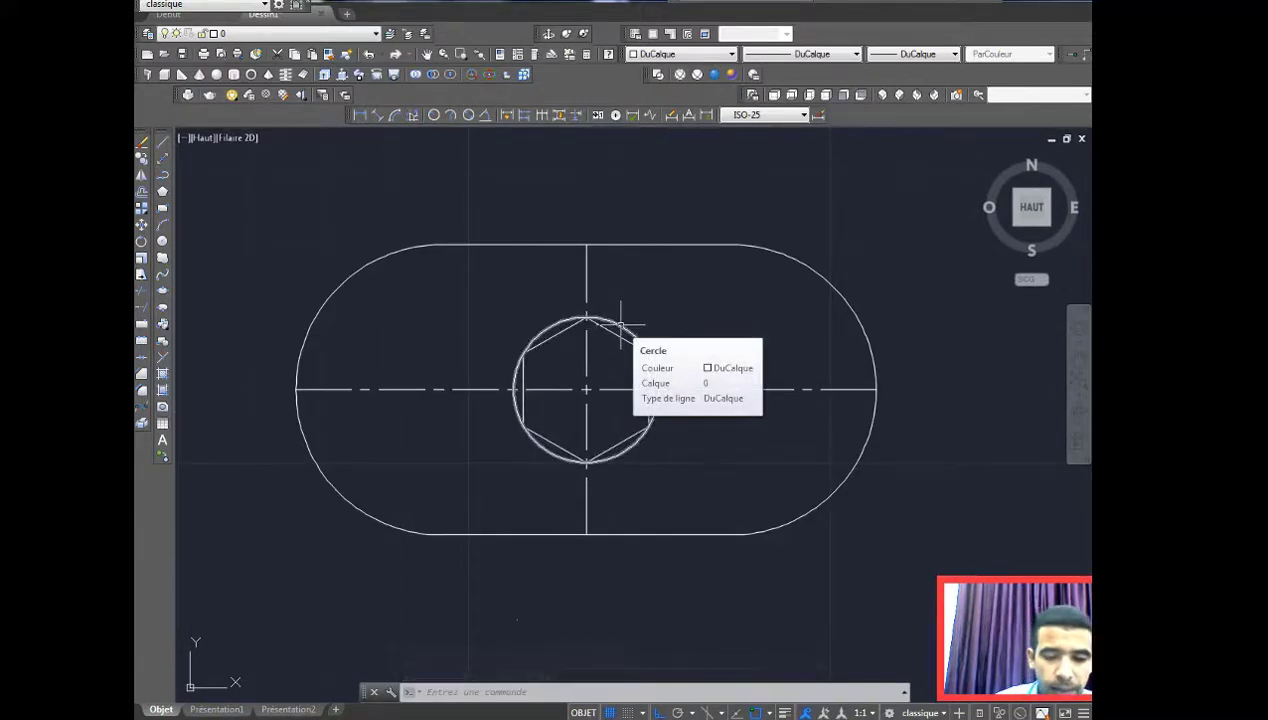
pyautogui.click(620, 323)
pyautogui.press('Delete')
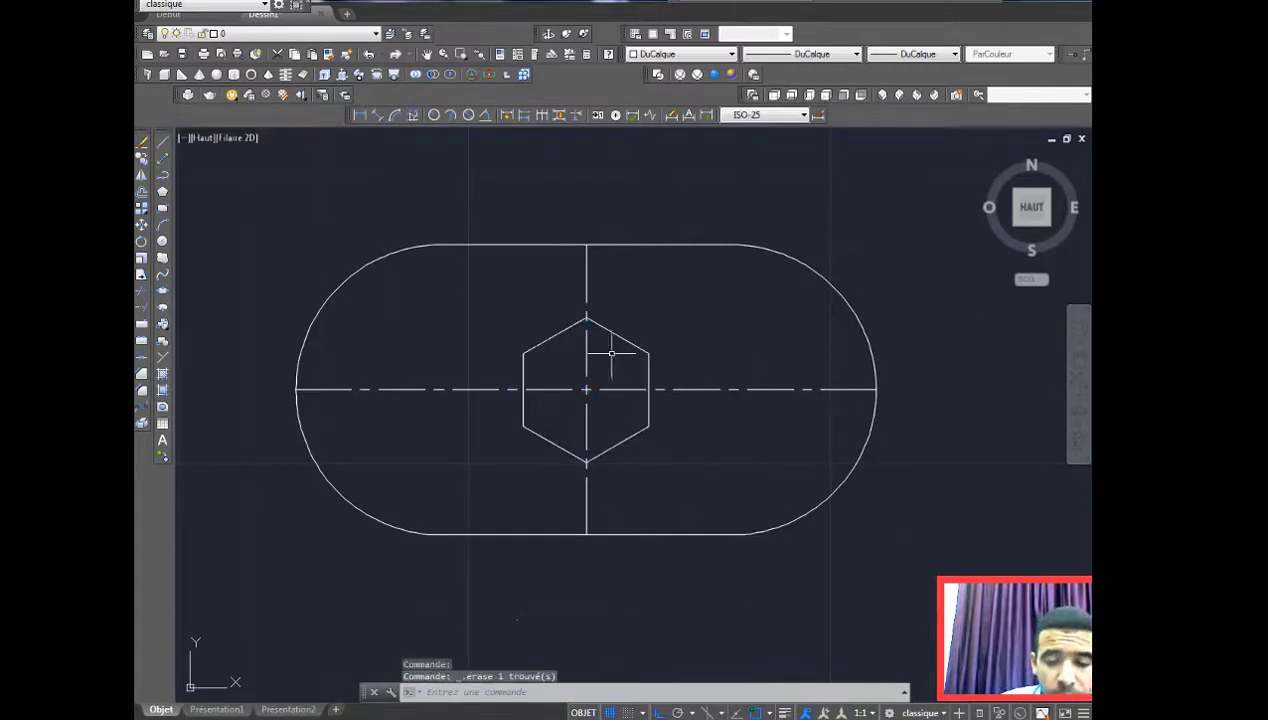
pyautogui.scroll(2, 603, 400)
pyautogui.scroll(-3, 603, 415)
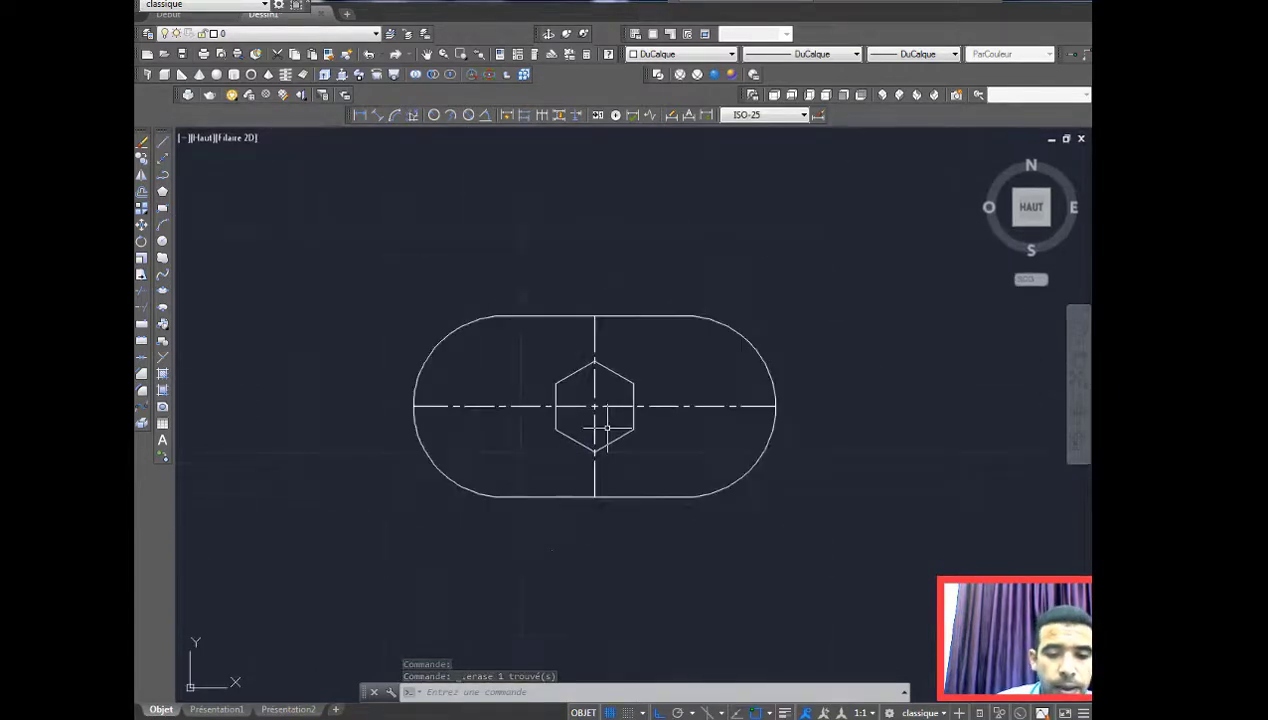
pyautogui.scroll(-1, 585, 432)
# Step: Draw two R5 circles: one at the hexagon's centre, one on the horizontal centre line left of it
pyautogui.scroll(2, 597, 430)
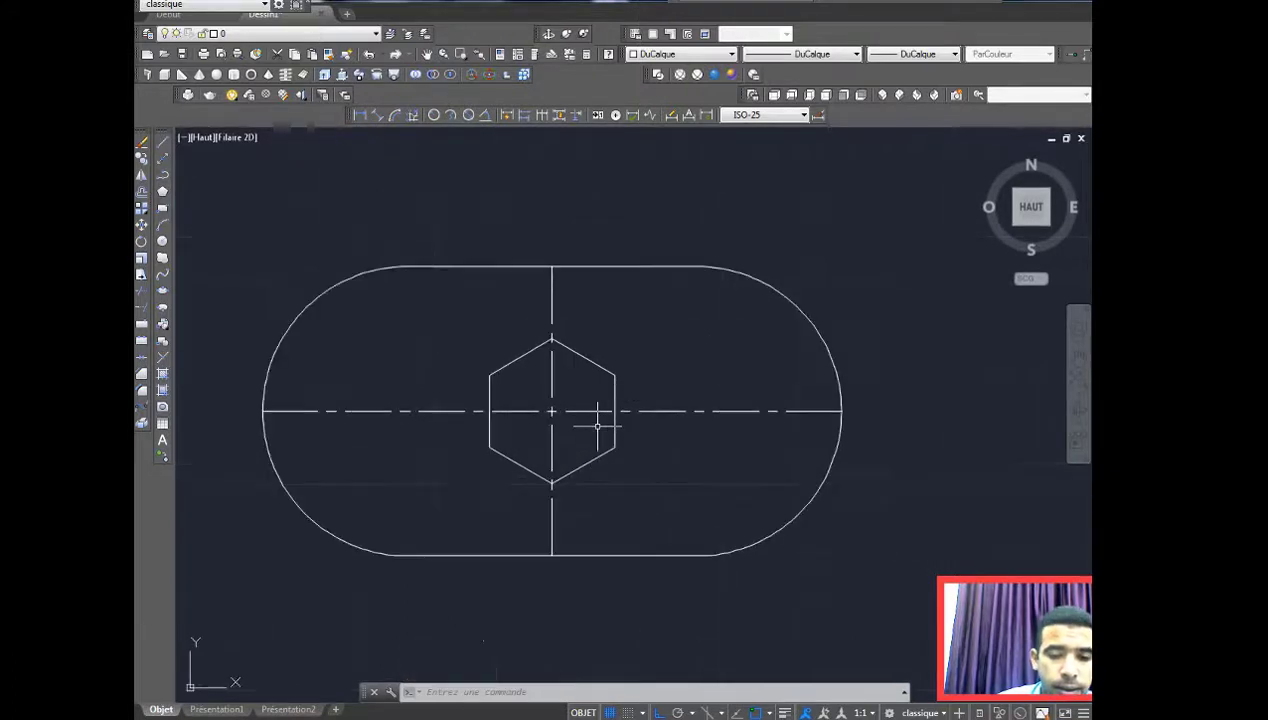
pyautogui.click(162, 241)
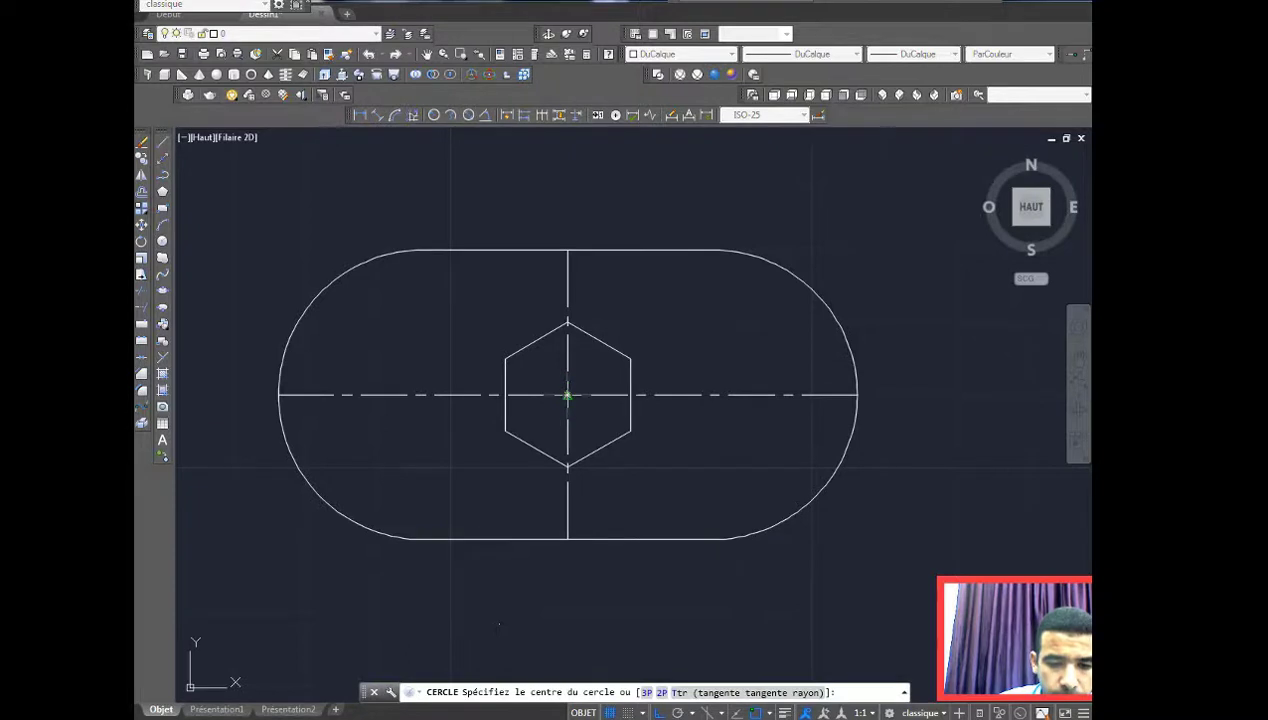
pyautogui.click(567, 396)
pyautogui.write('5')
pyautogui.press('Return')
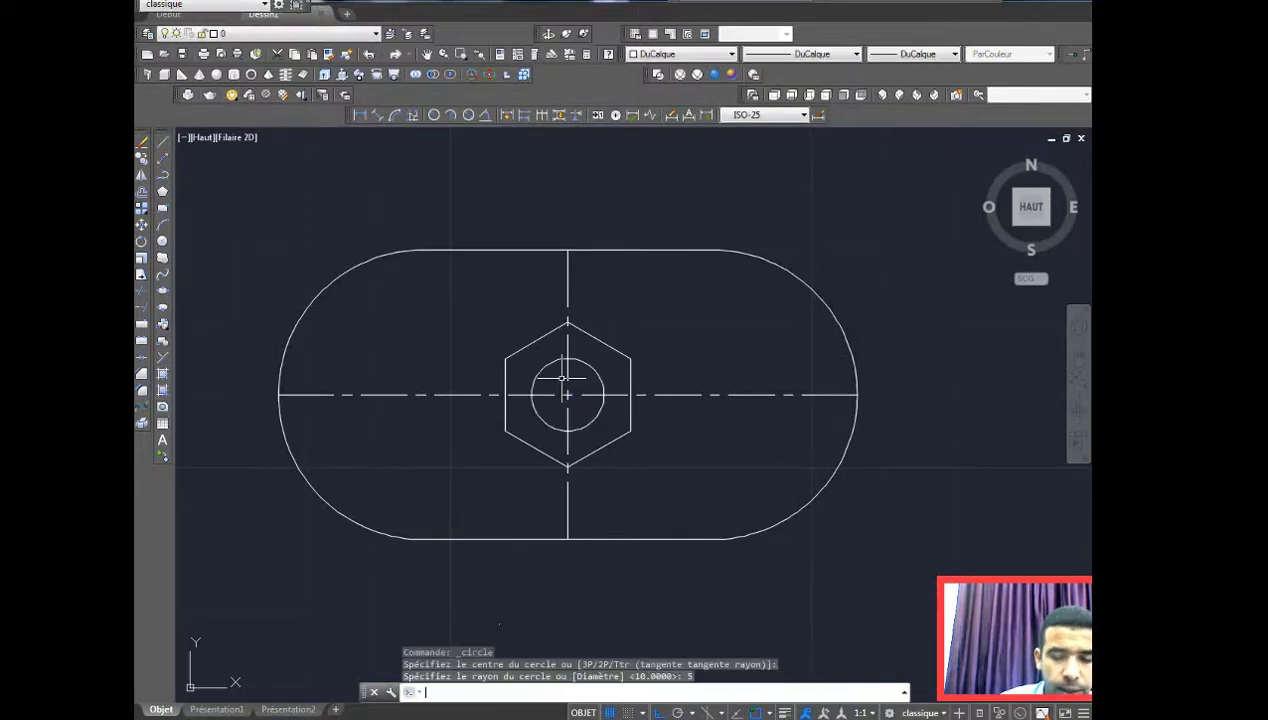
pyautogui.moveTo(563, 378)
pyautogui.mouseDown(button='middle')
pyautogui.moveTo(565, 360)
pyautogui.moveTo(595, 376)
pyautogui.moveTo(599, 404)
pyautogui.mouseUp(button='middle')
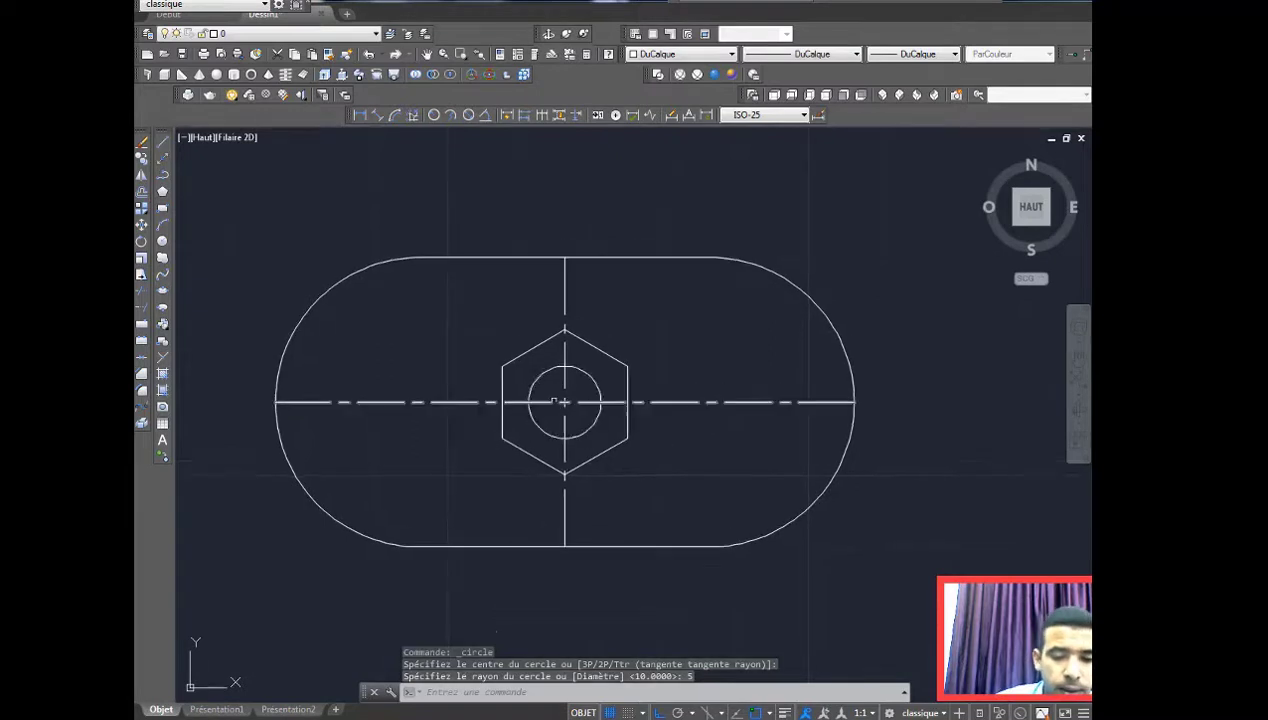
pyautogui.click(141, 241)
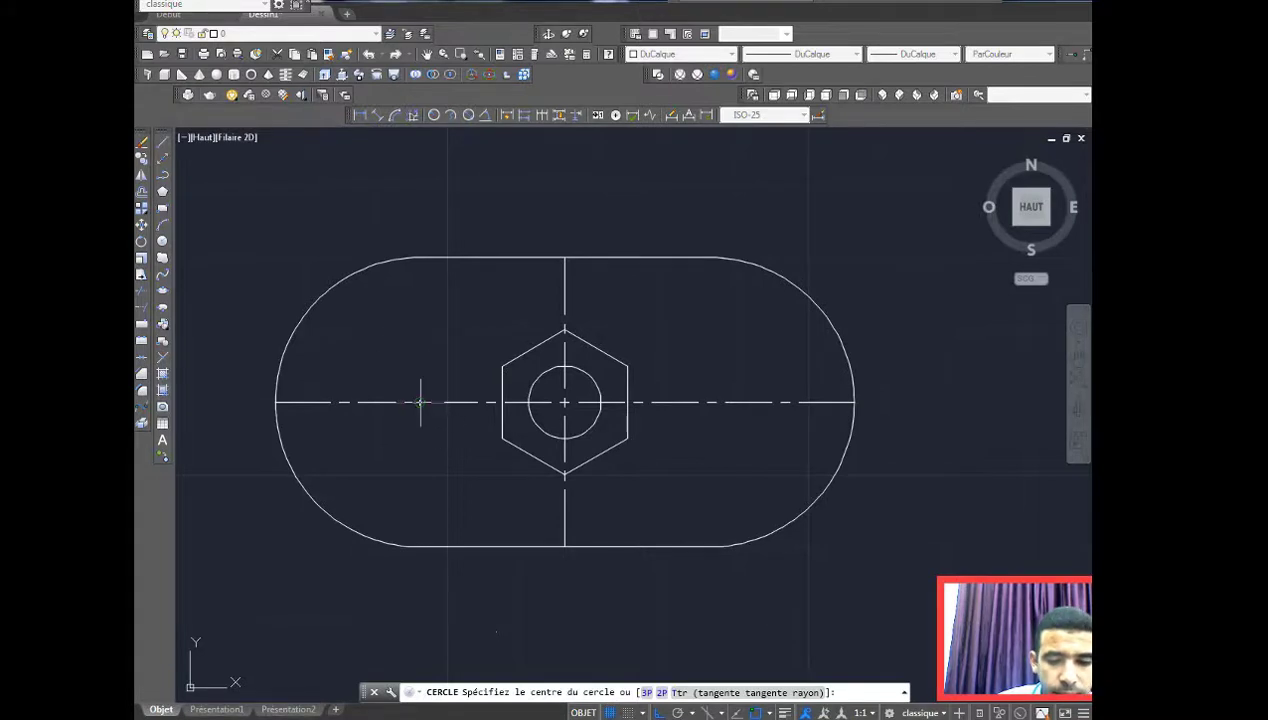
pyautogui.click(420, 402)
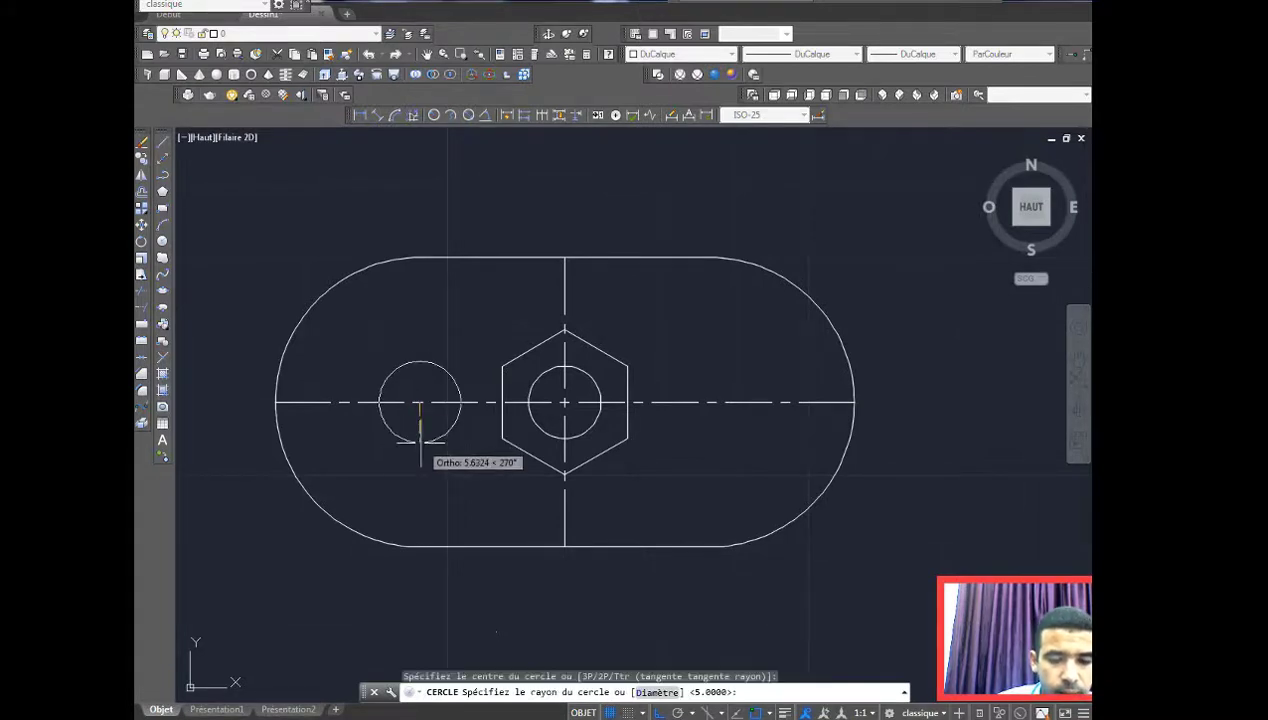
pyautogui.write('5')
pyautogui.press('Return')
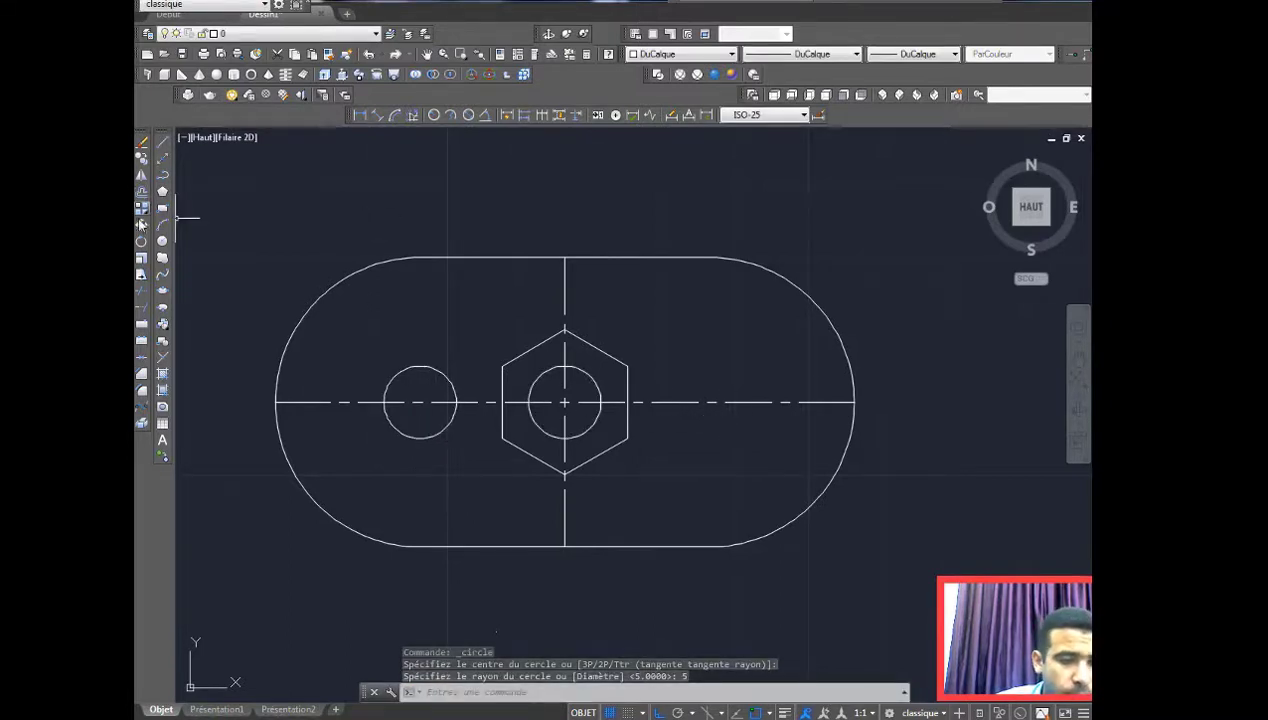
# Step: Mirror the left R5 circle about the vertical centre line, keeping the original
pyautogui.click(141, 174)
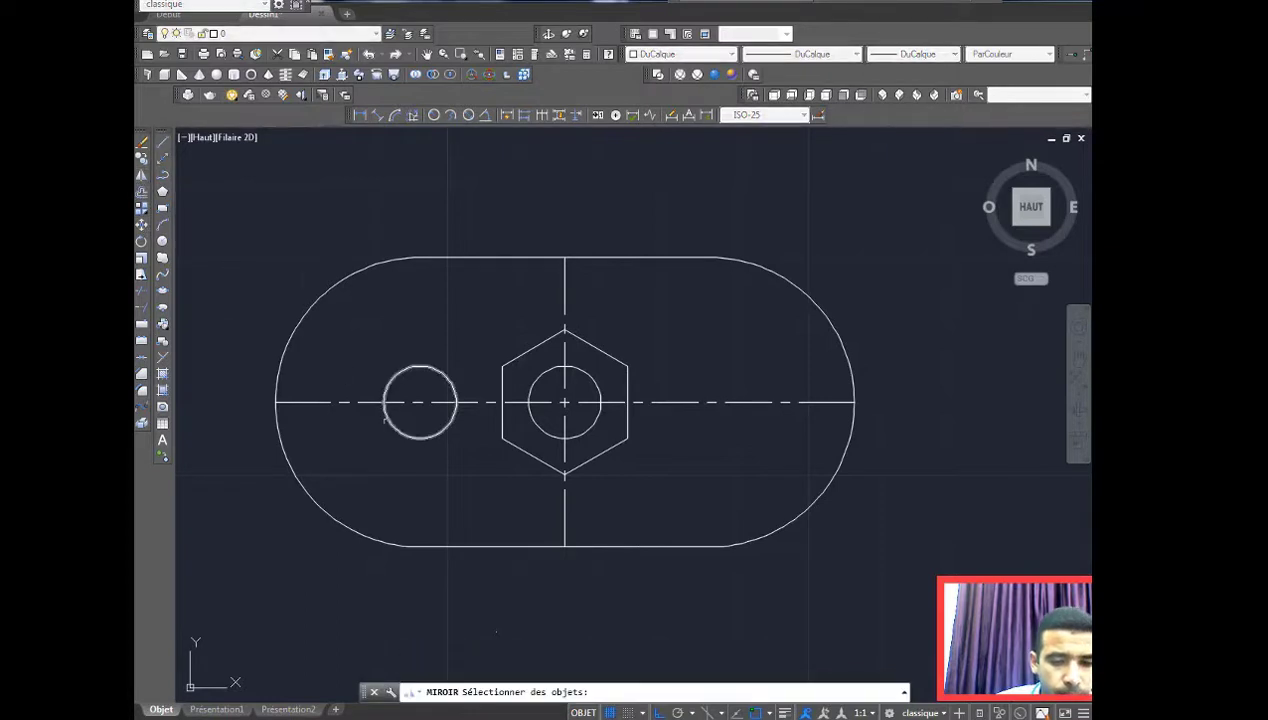
pyautogui.click(388, 423)
pyautogui.press('Return')
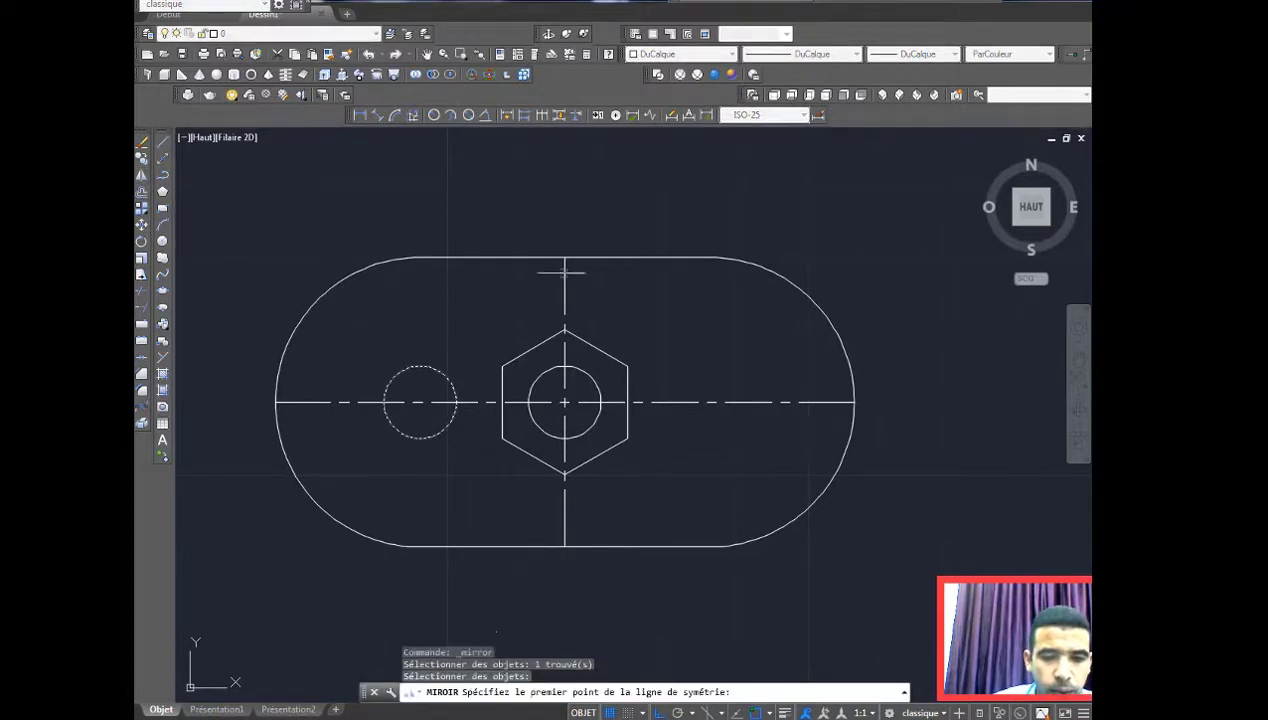
pyautogui.click(565, 257)
pyautogui.click(565, 546)
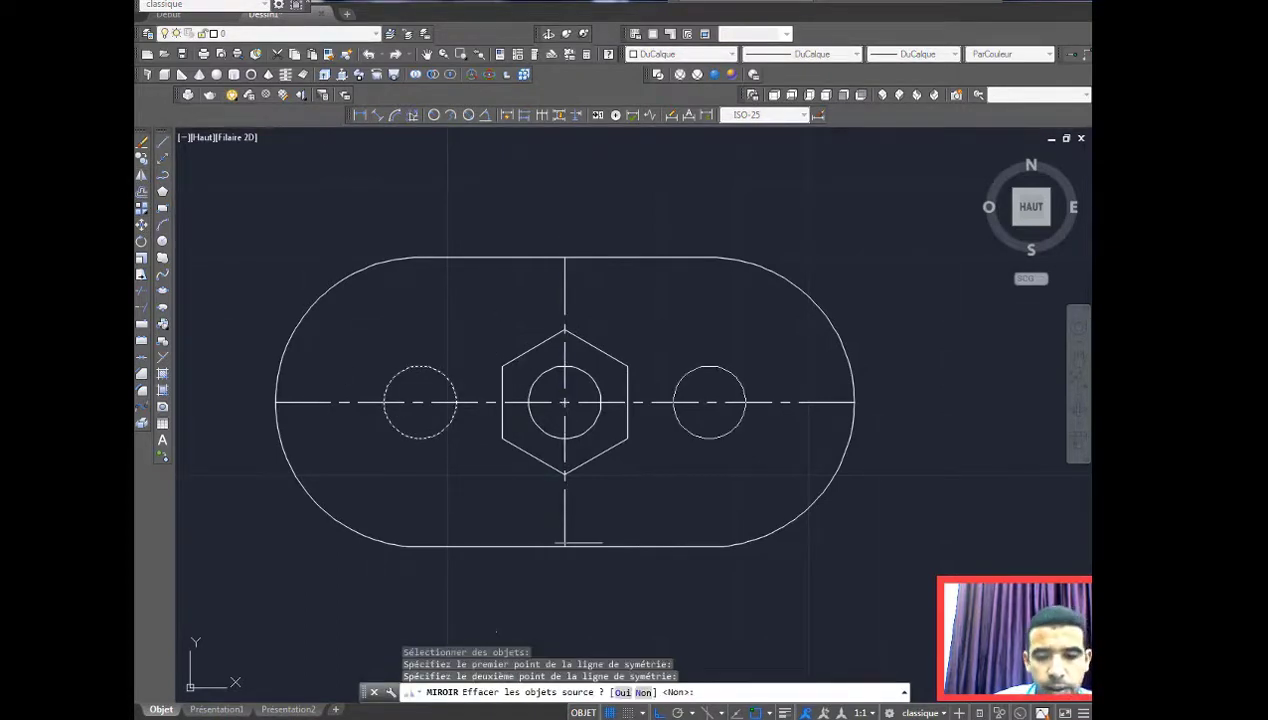
pyautogui.press('Return')
pyautogui.moveTo(702, 484); pyautogui.dragTo(621, 422, button='middle')
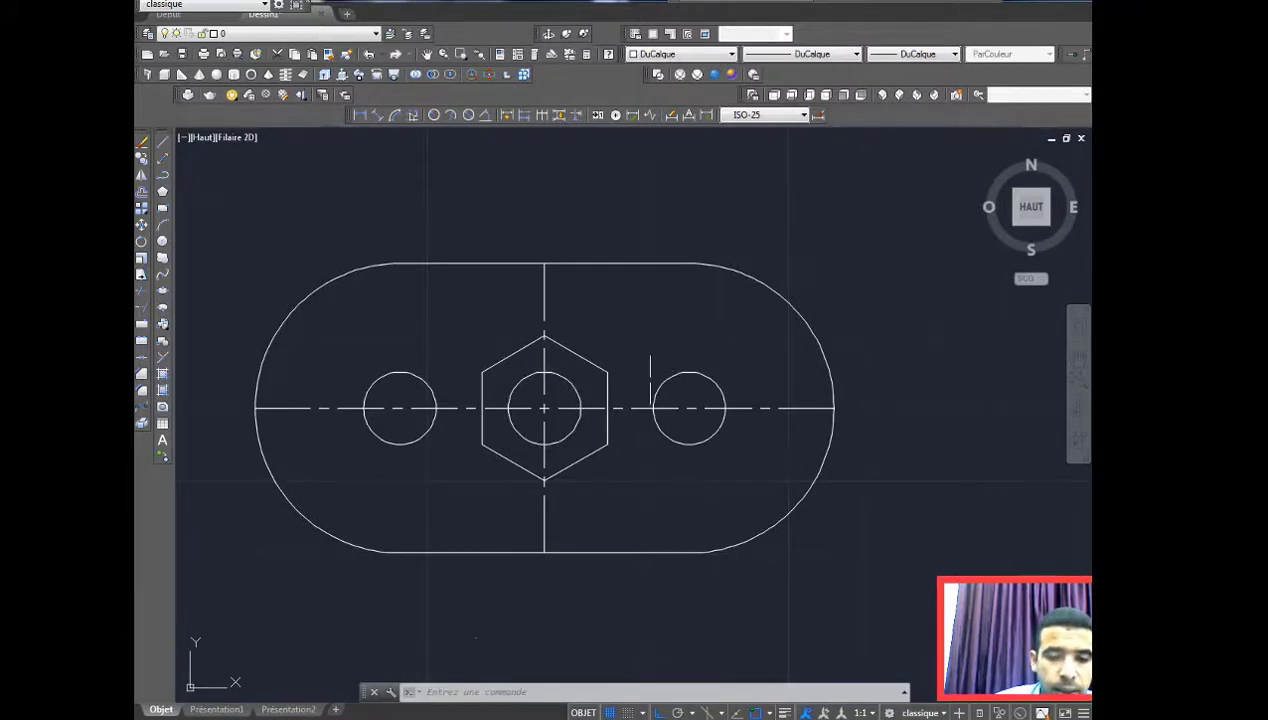
pyautogui.moveTo(646, 415); pyautogui.dragTo(680, 415, button='middle')
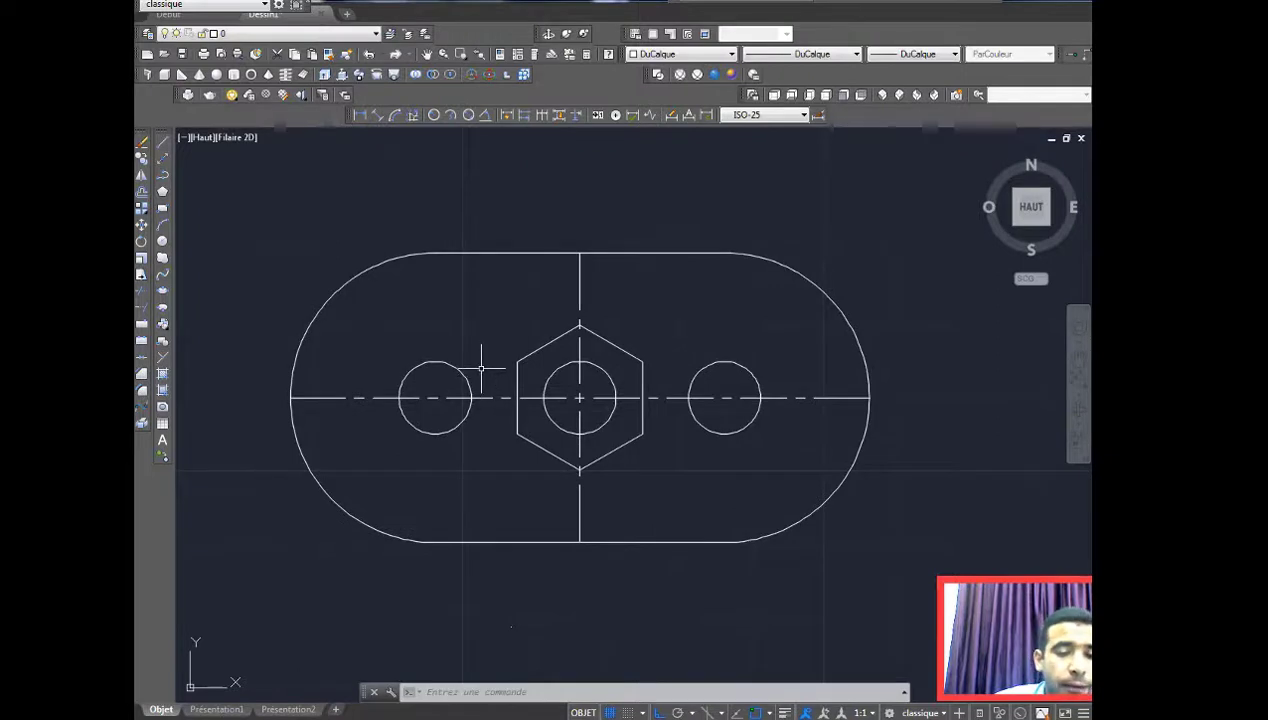
# Step: Add linear dimensions for the slot's 80 overall length and 40 height
pyautogui.click(361, 117)
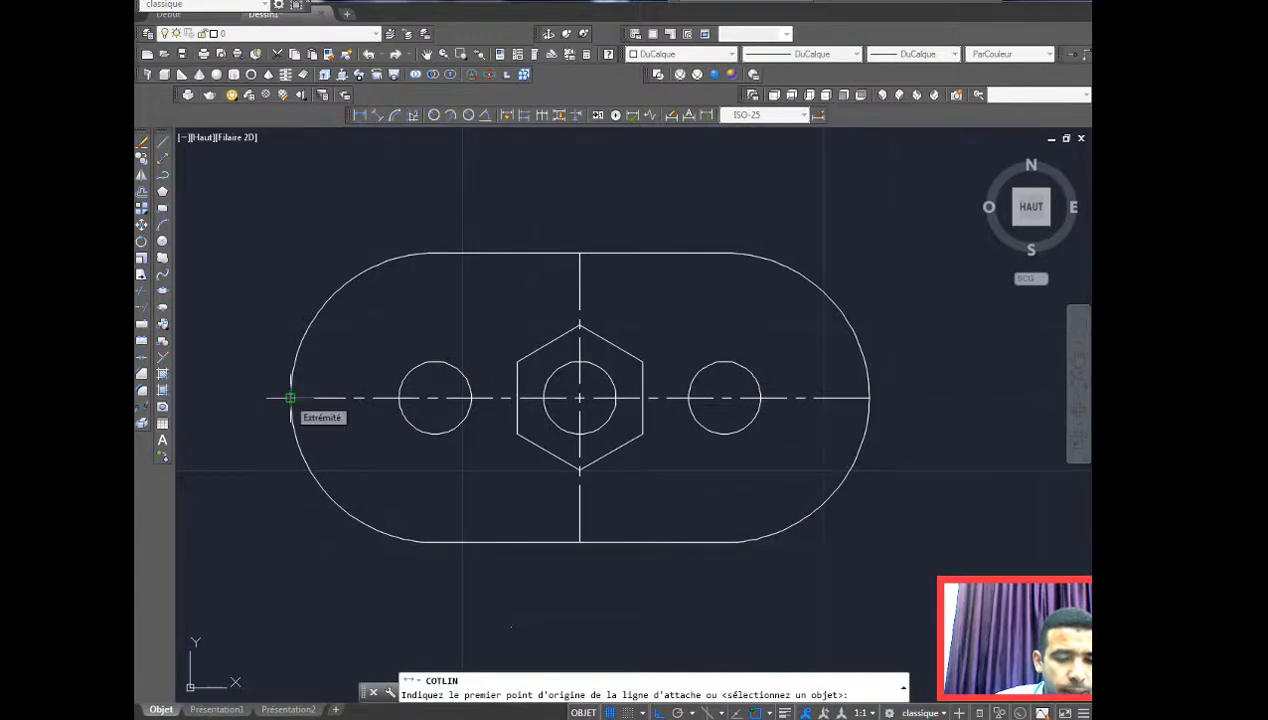
pyautogui.click(290, 398)
pyautogui.click(869, 398)
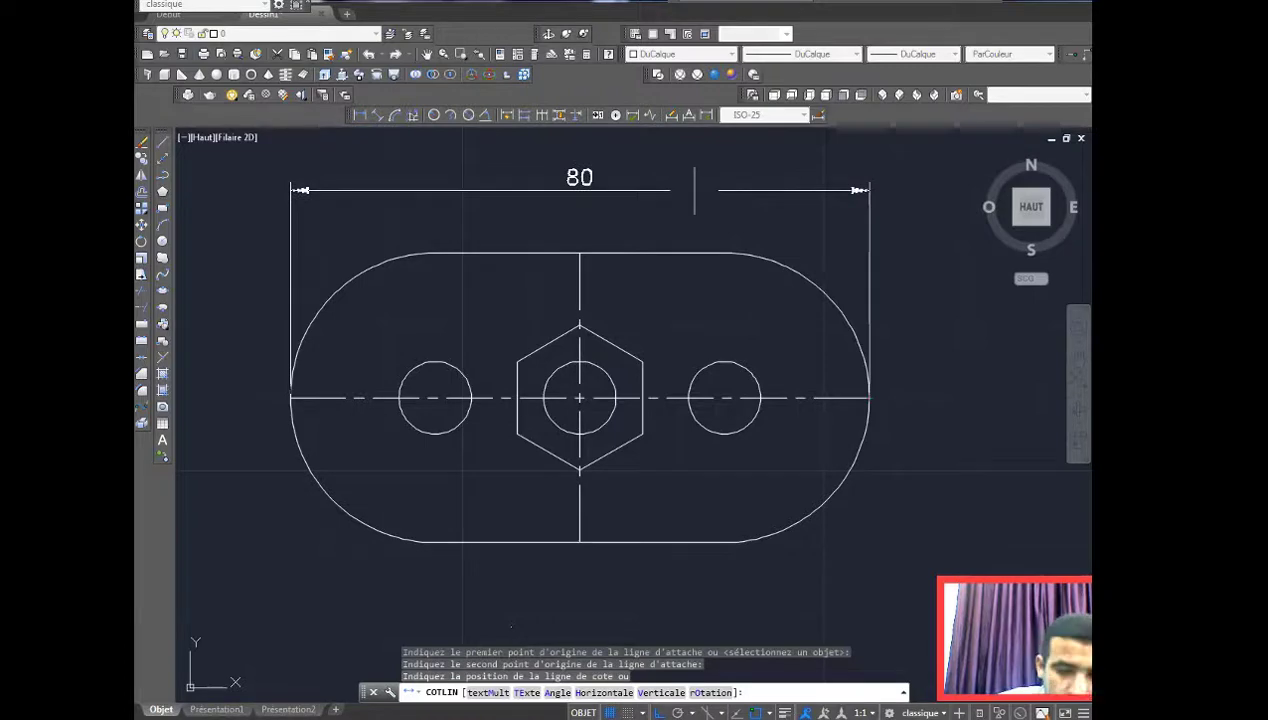
pyautogui.click(692, 189)
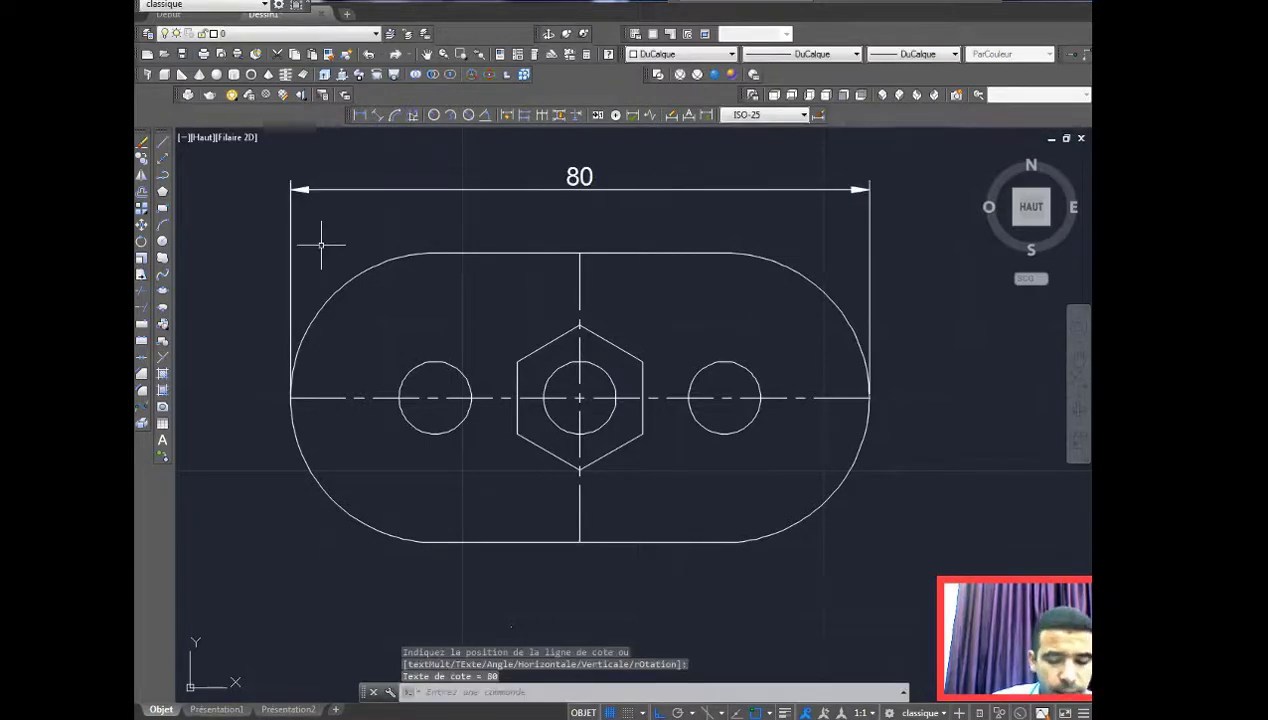
pyautogui.press('Return')
pyautogui.click(579, 252)
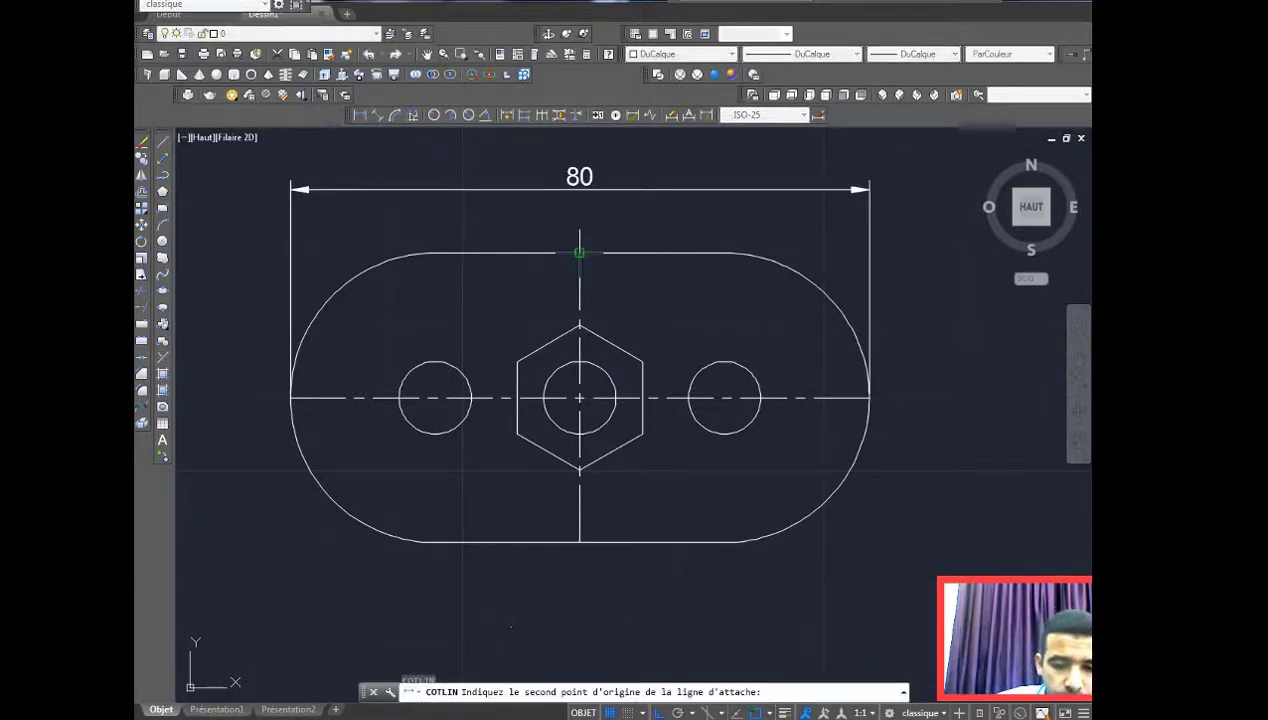
pyautogui.click(578, 541)
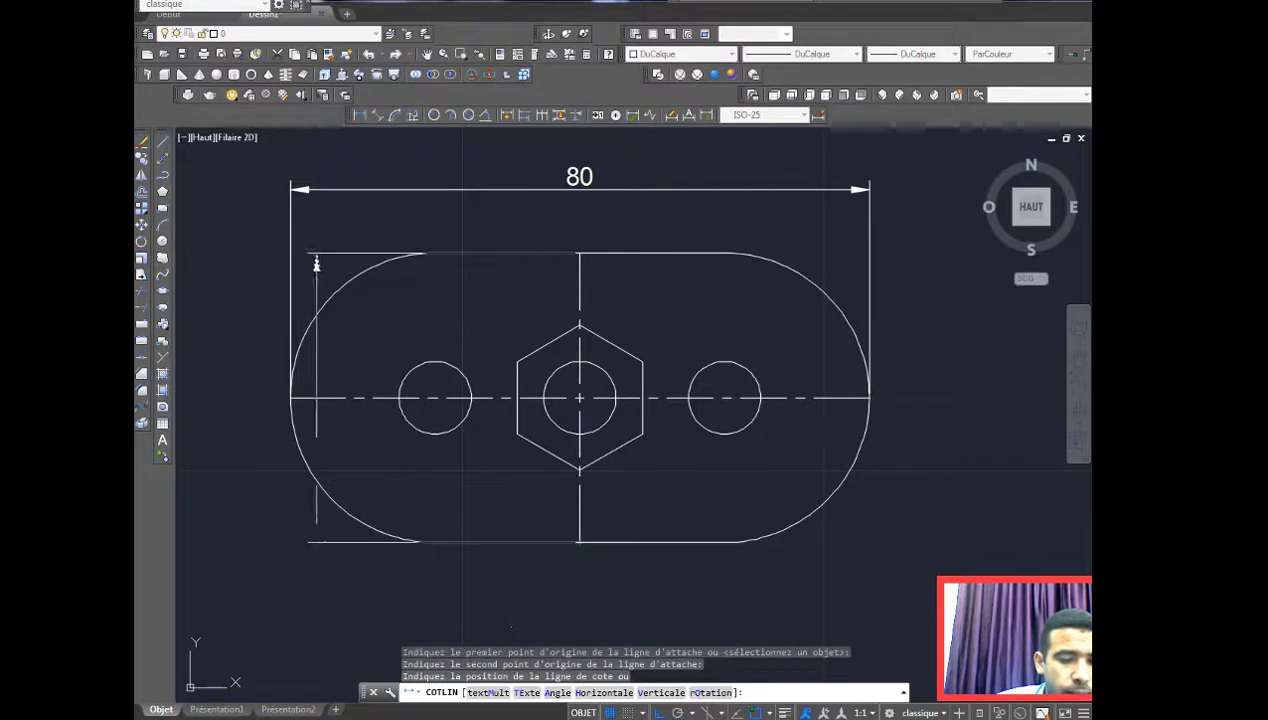
pyautogui.click(233, 400)
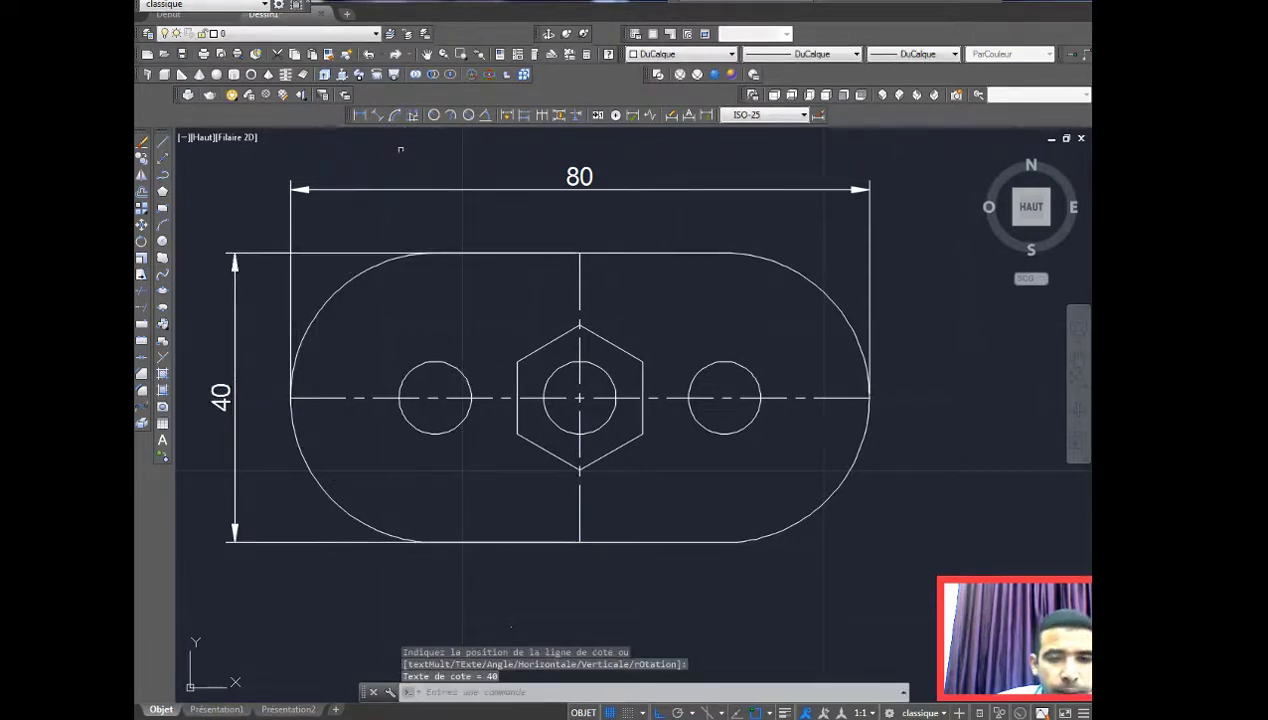
# Step: Dimension the left hole as R5 and the hexagon's corner-to-corner height as 20
pyautogui.click(437, 115)
pyautogui.click(410, 372)
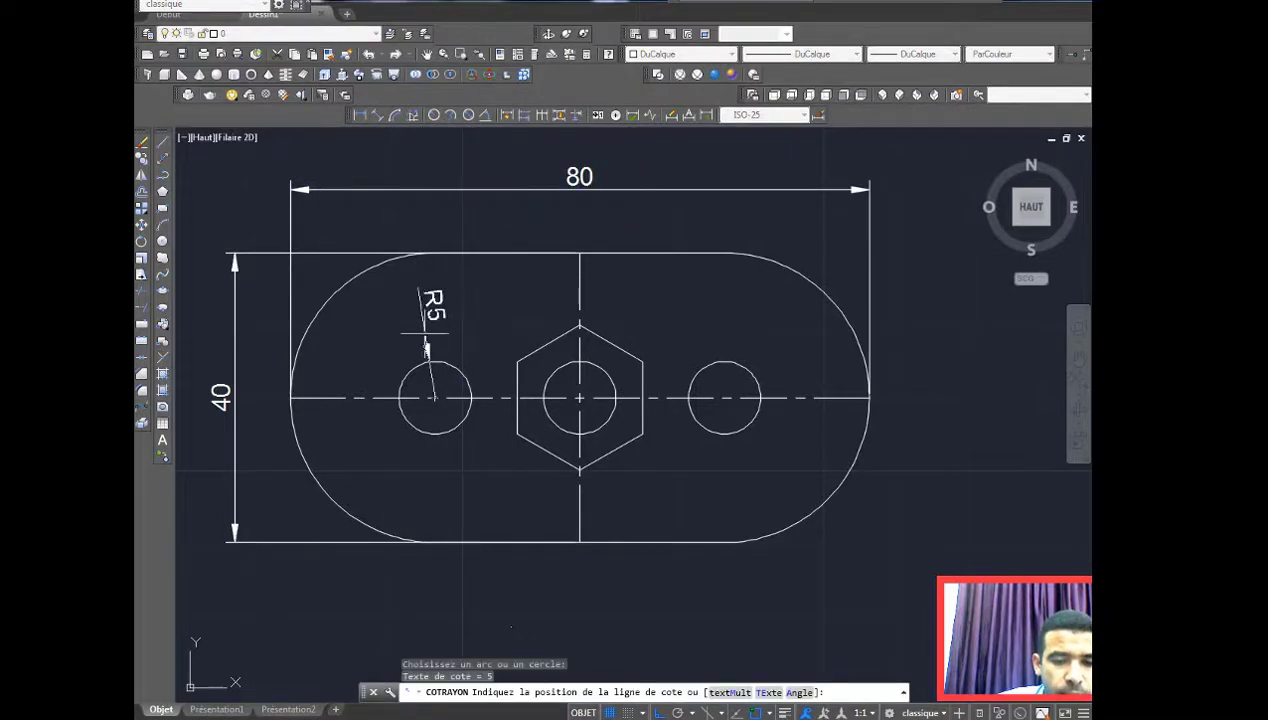
pyautogui.click(417, 302)
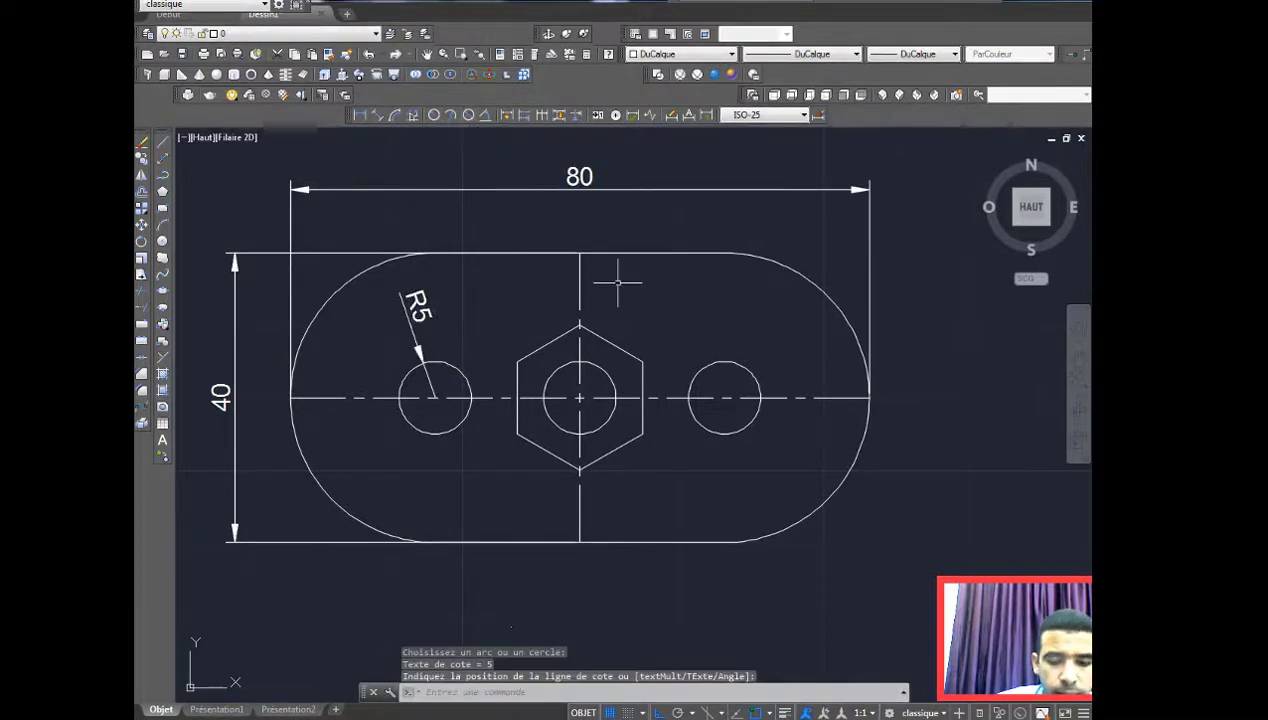
pyautogui.click(437, 115)
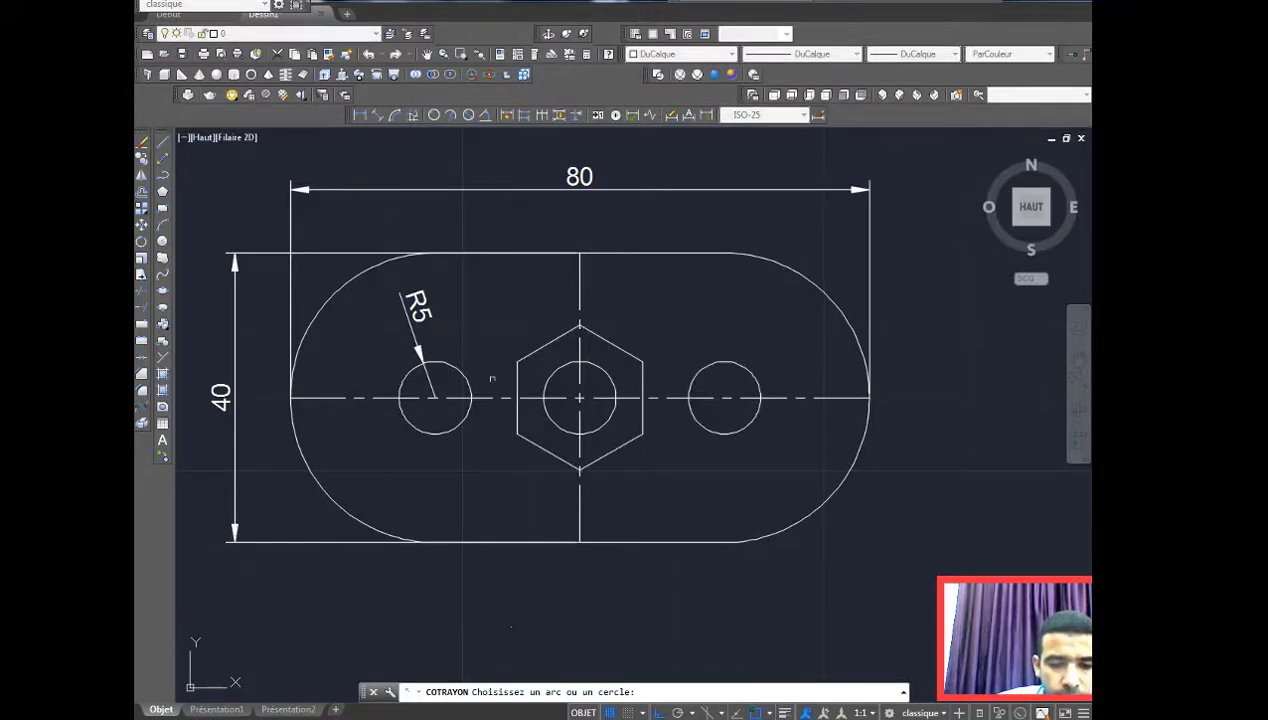
pyautogui.click(358, 114)
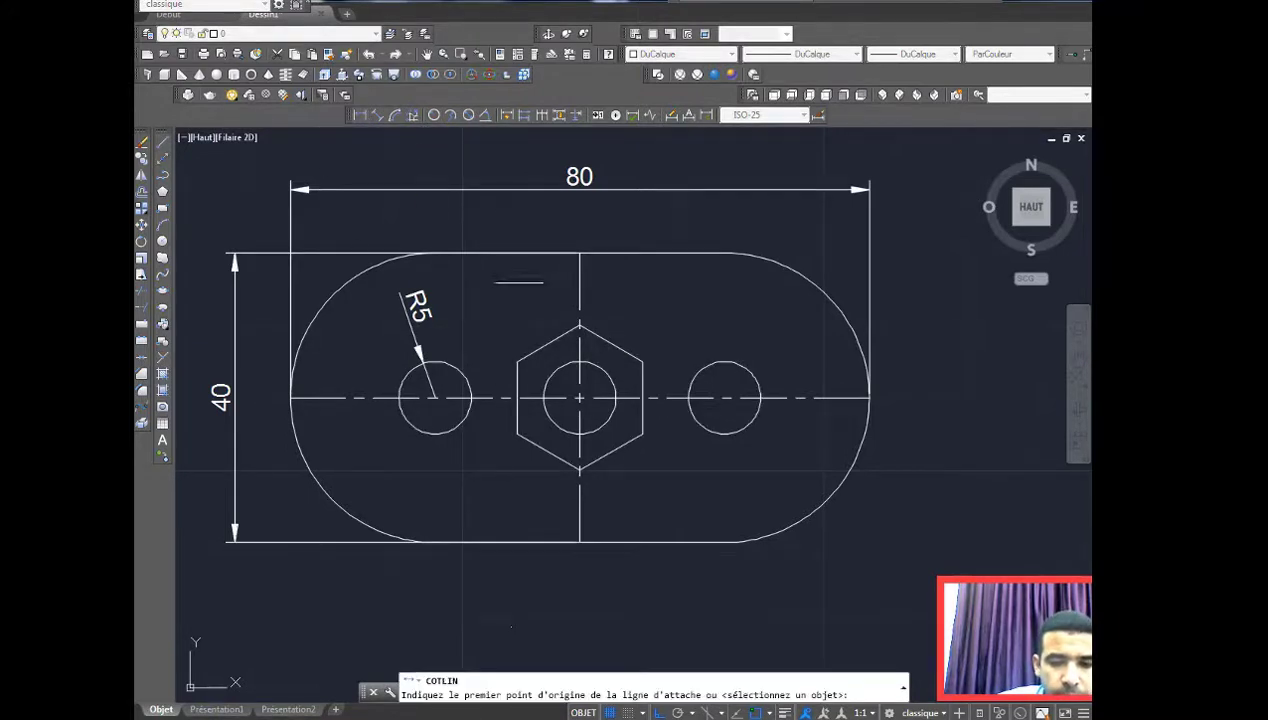
pyautogui.click(579, 326)
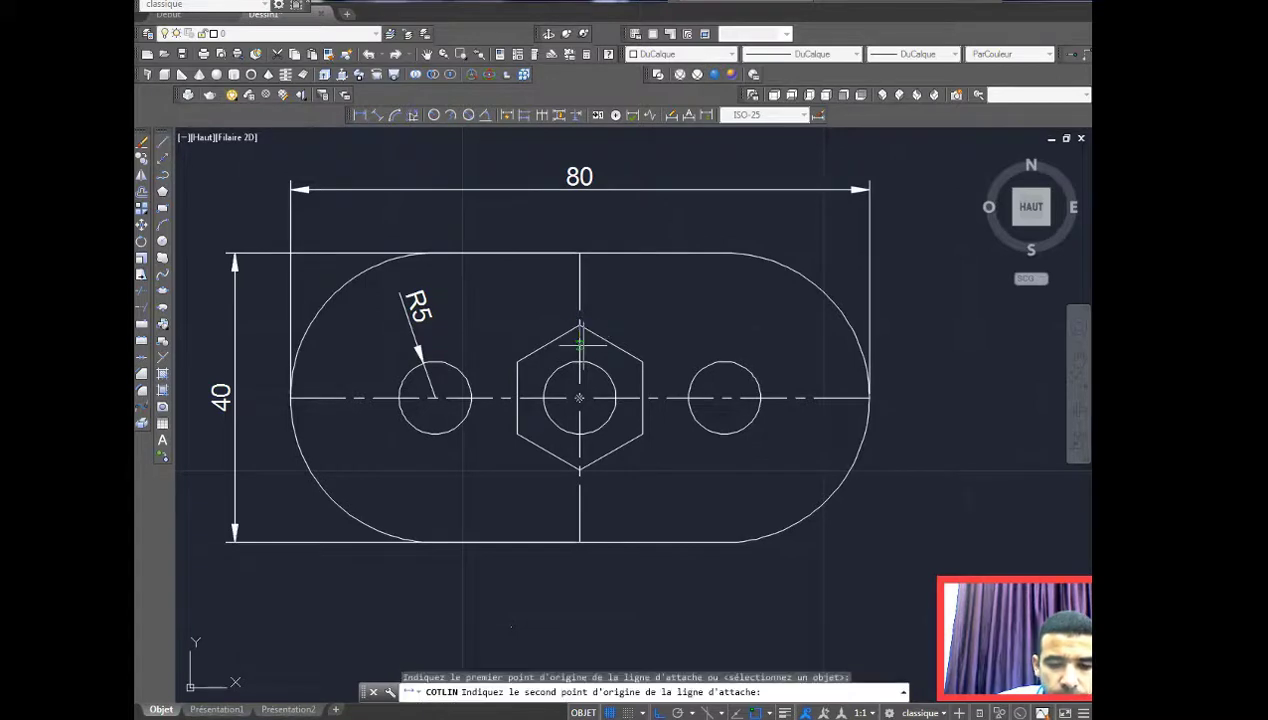
pyautogui.click(579, 469)
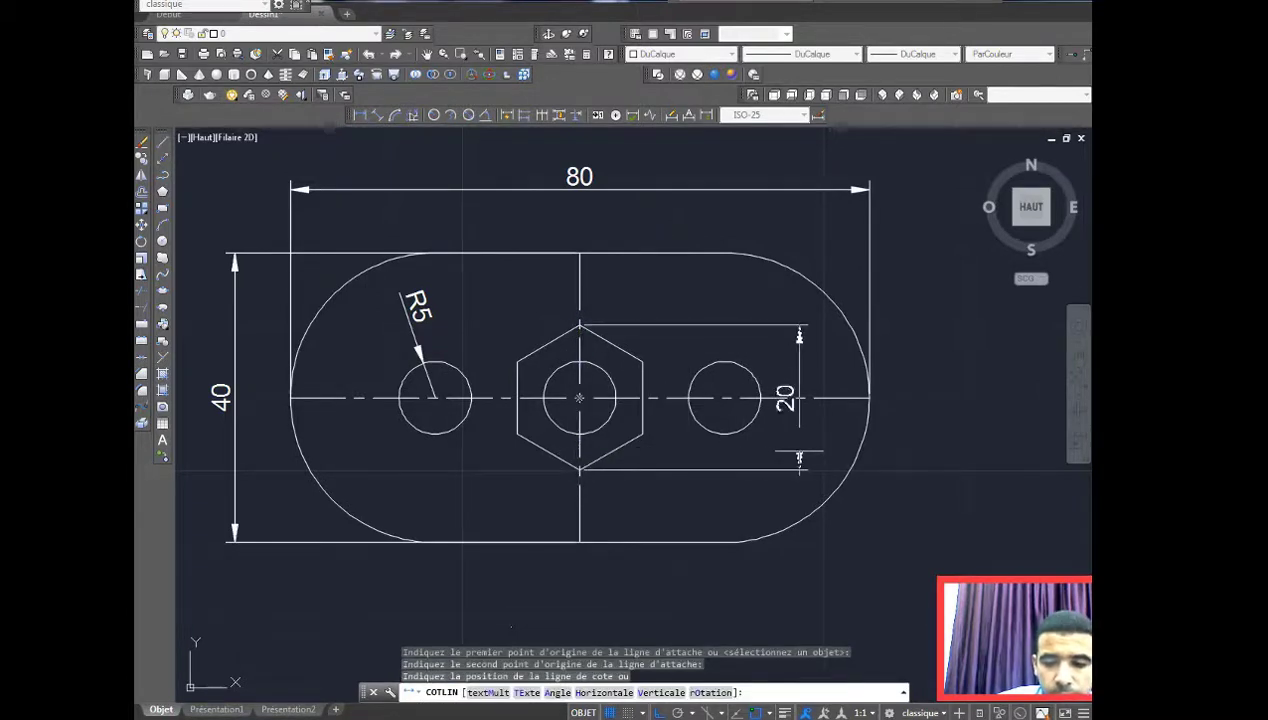
pyautogui.click(799, 448)
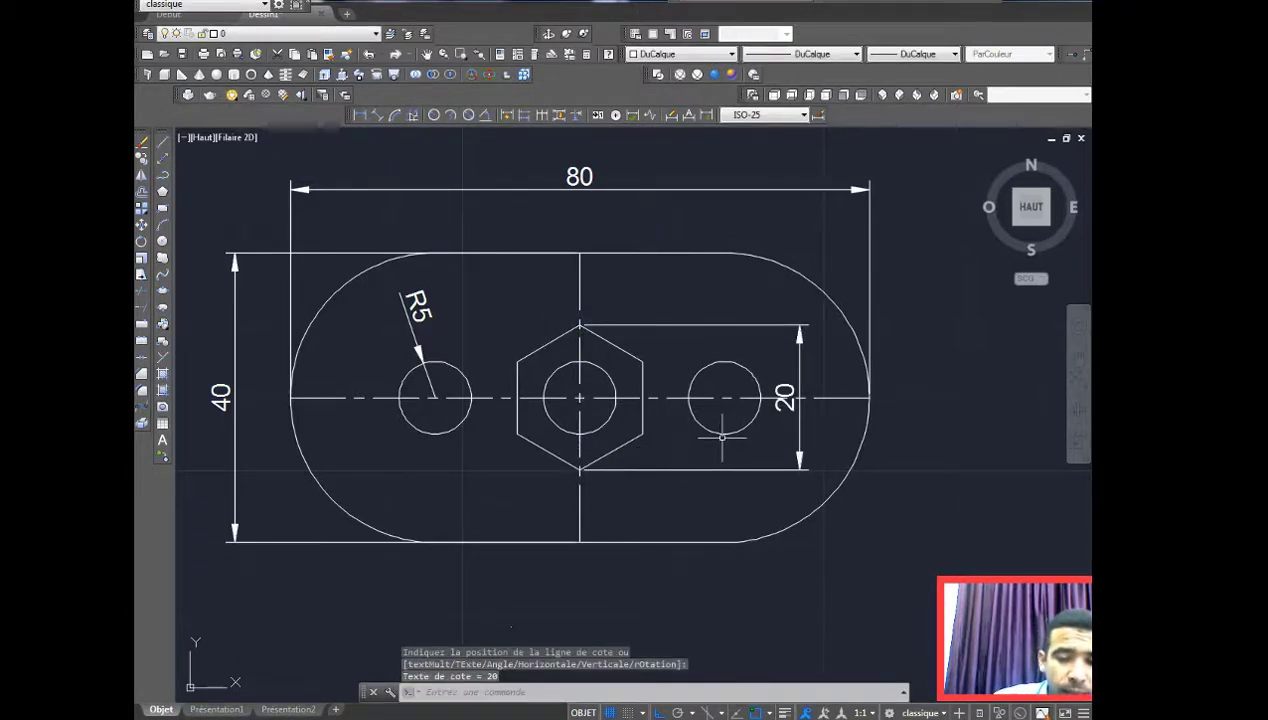
pyautogui.moveTo(729, 427); pyautogui.dragTo(733, 438, button='middle')
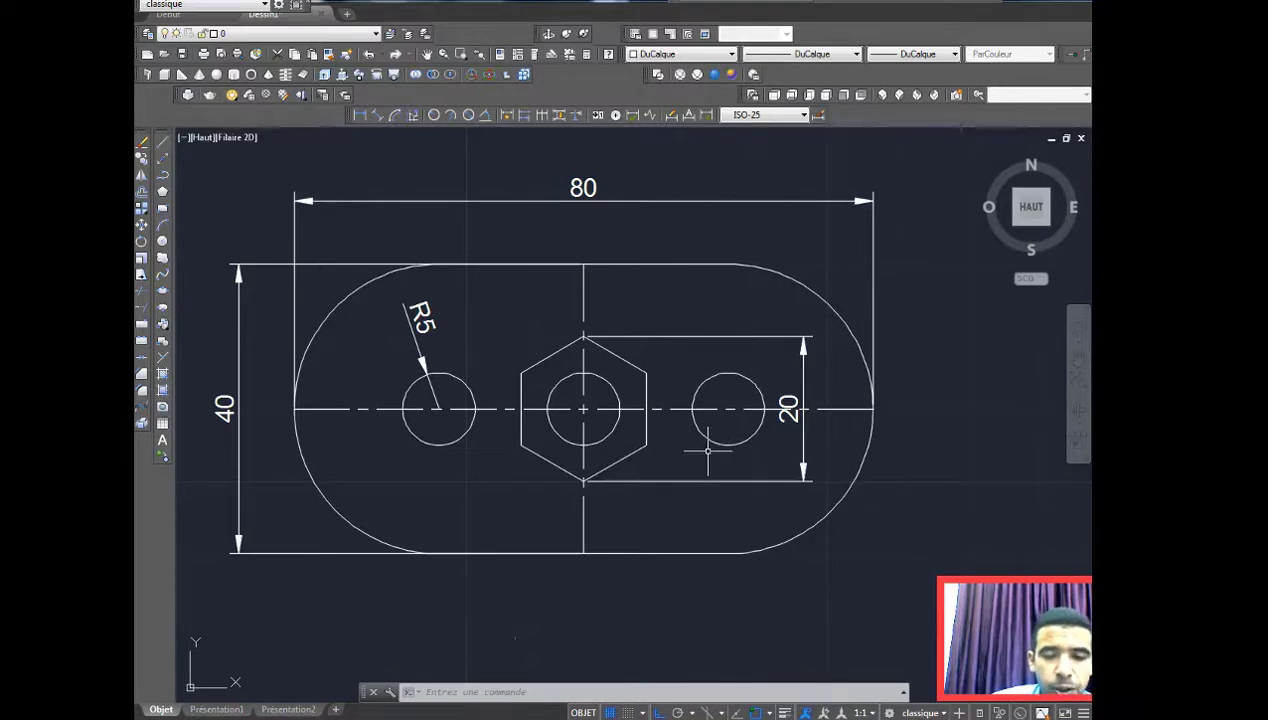
# Step: Copy the whole plate drawing to the right, using the left hole centre as base point
pyautogui.scroll(-3, 710, 455)
pyautogui.scroll(3, 712, 463)
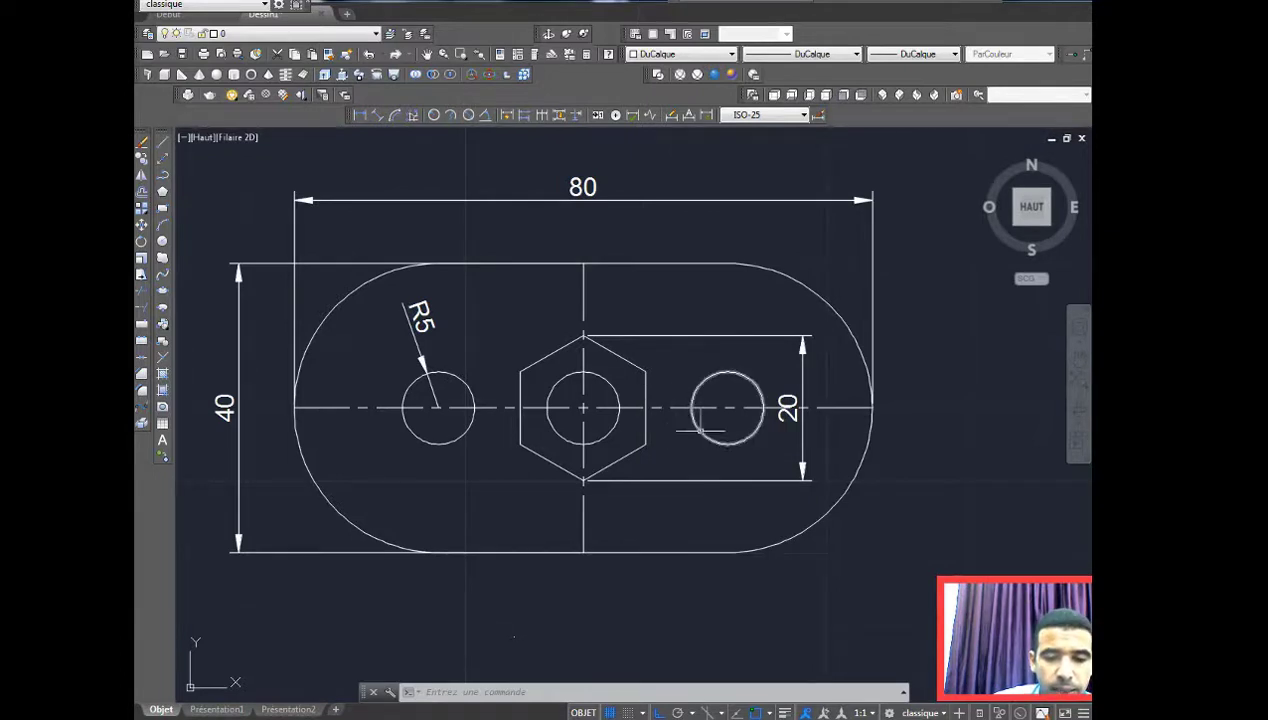
pyautogui.scroll(-3, 674, 412)
pyautogui.moveTo(674, 412); pyautogui.dragTo(590, 405, button='middle')
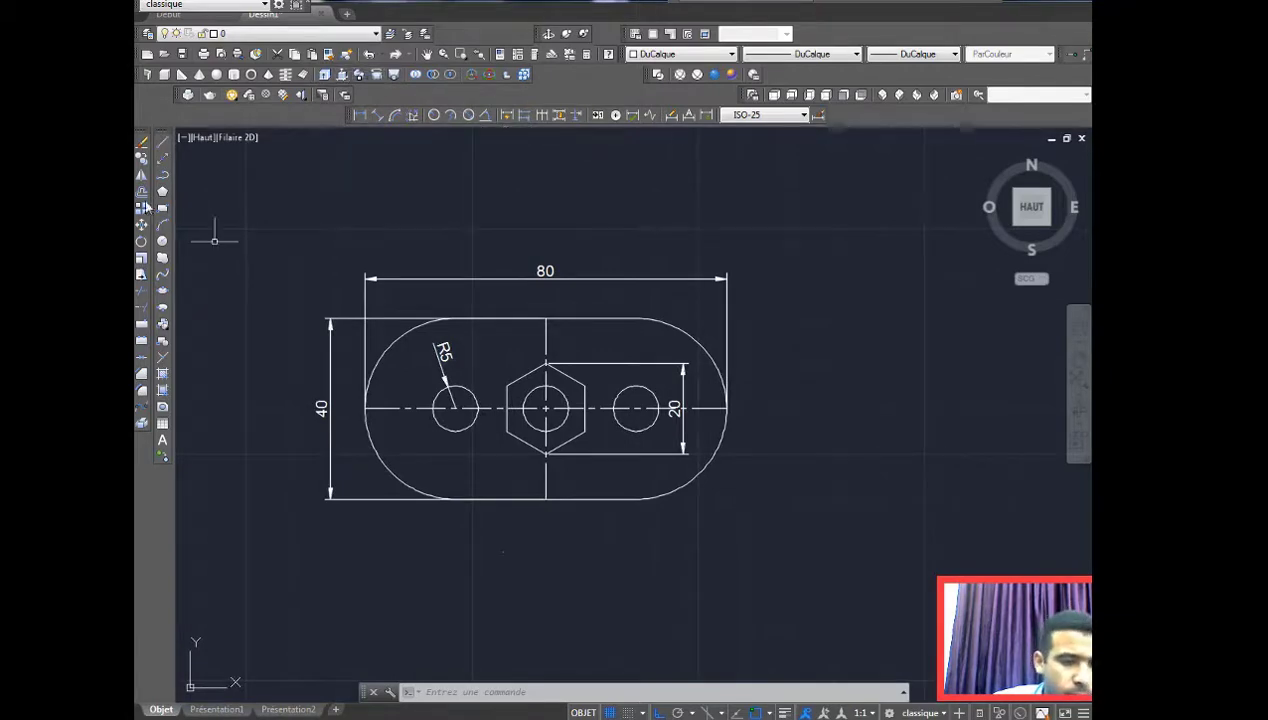
pyautogui.click(141, 158)
pyautogui.click(780, 537)
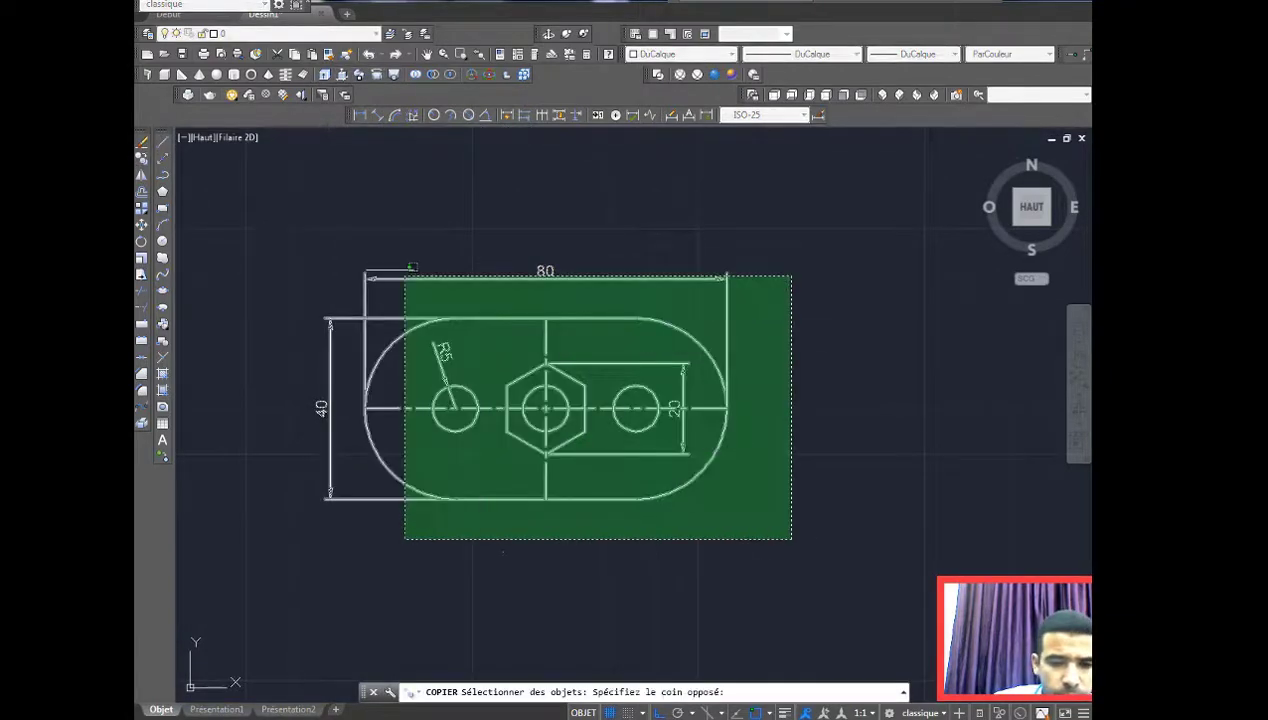
pyautogui.click(269, 229)
pyautogui.press('Return')
pyautogui.click(455, 408)
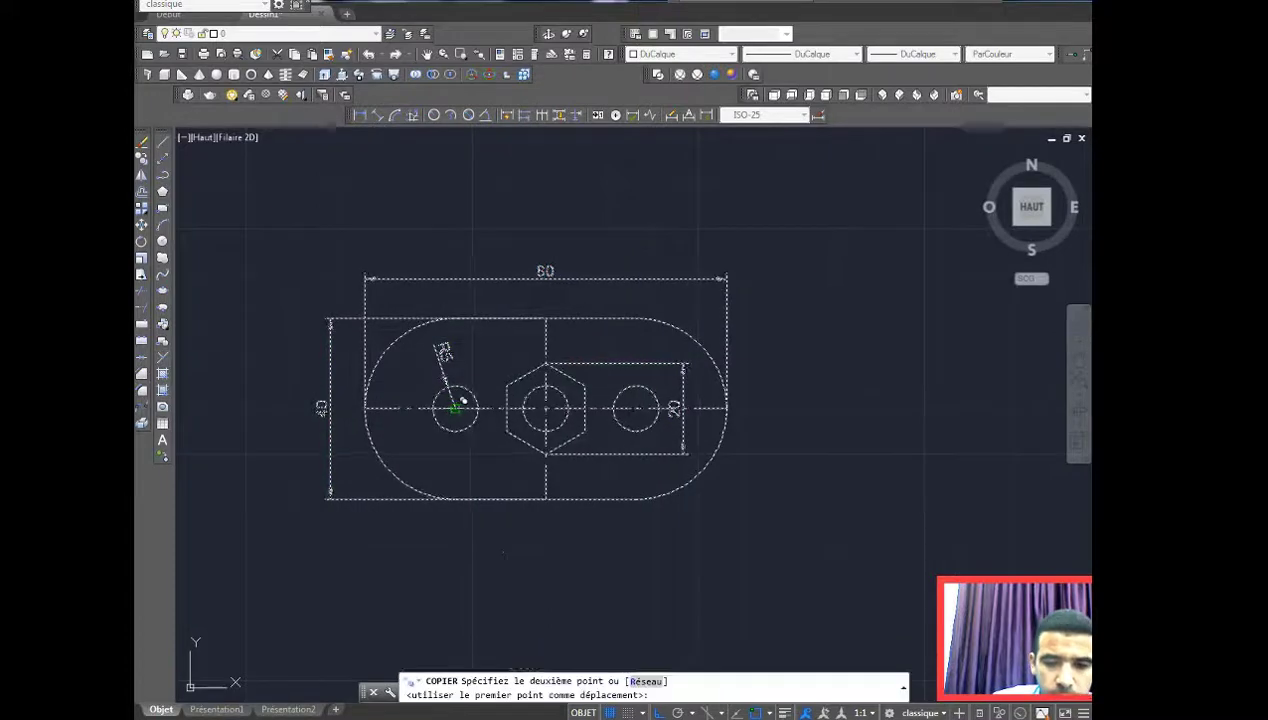
pyautogui.moveTo(760, 455); pyautogui.dragTo(615, 428, button='middle')
pyautogui.scroll(-2, 722, 411)
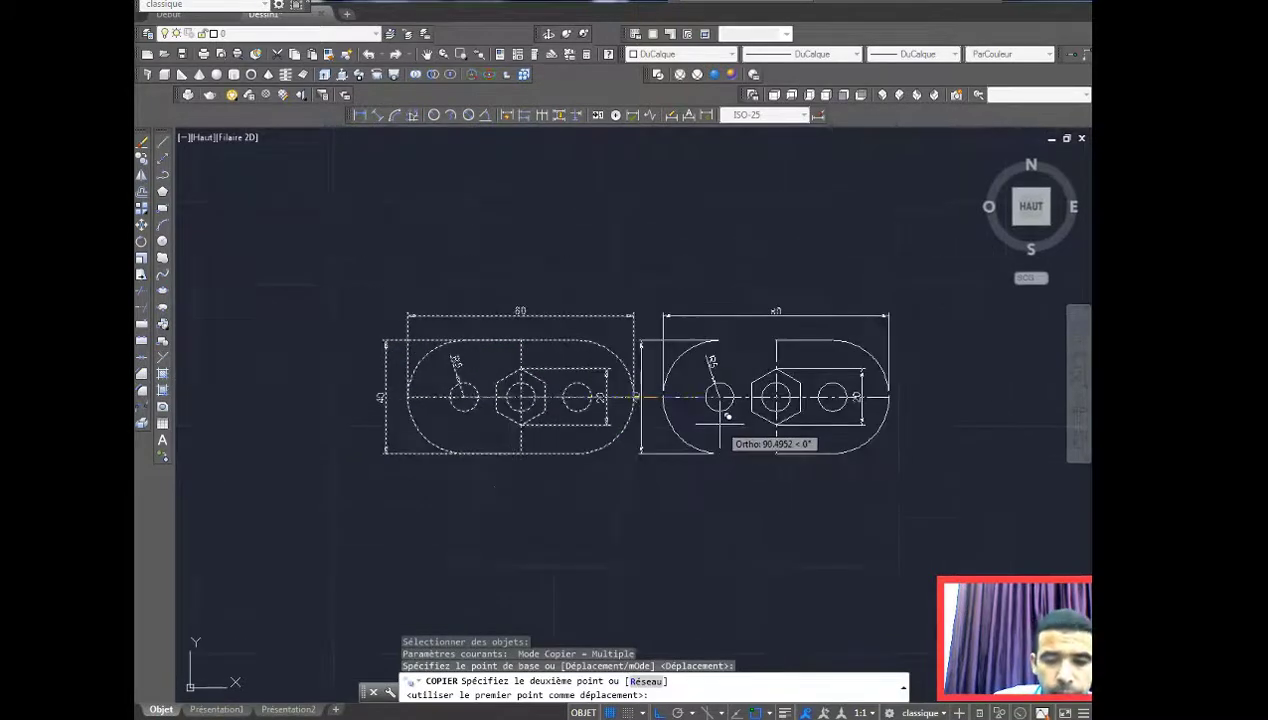
pyautogui.moveTo(722, 411); pyautogui.dragTo(598, 411, button='middle')
pyautogui.click(727, 416)
pyautogui.press('Escape')
# Step: Erase the copy's 80, 40, R5 and 20 dimensions
pyautogui.scroll(2, 590, 410)
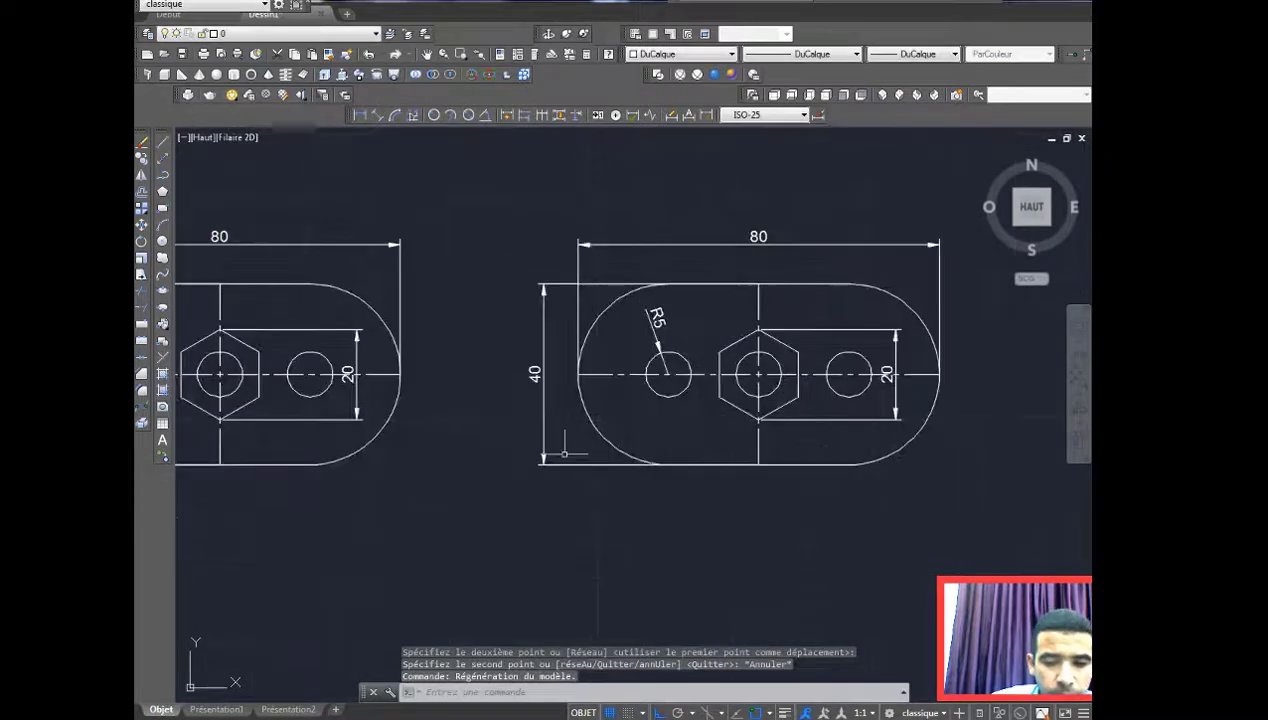
pyautogui.click(569, 325)
pyautogui.click(535, 266)
pyautogui.press('Delete')
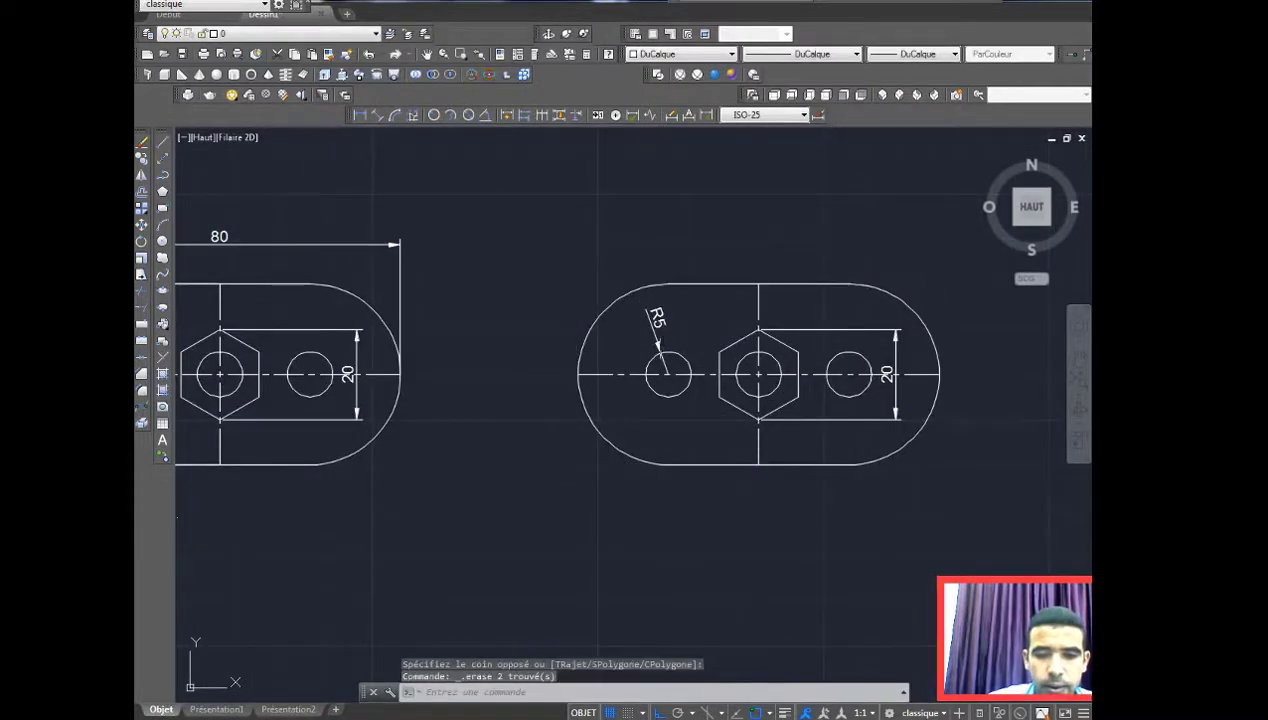
pyautogui.click(658, 340)
pyautogui.click(615, 295)
pyautogui.press('Delete')
pyautogui.click(878, 376)
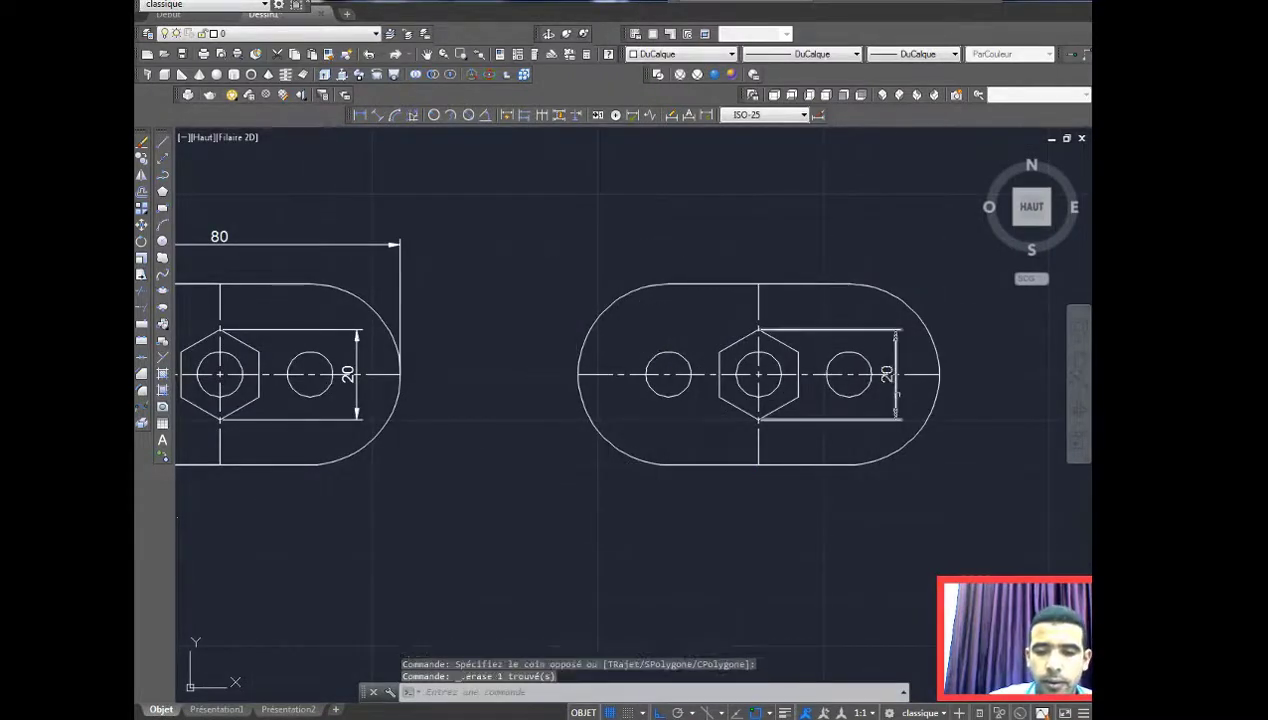
pyautogui.press('Delete')
# Step: Erase the copy's centre lines and frame both plates in view
pyautogui.scroll(4, 762, 378)
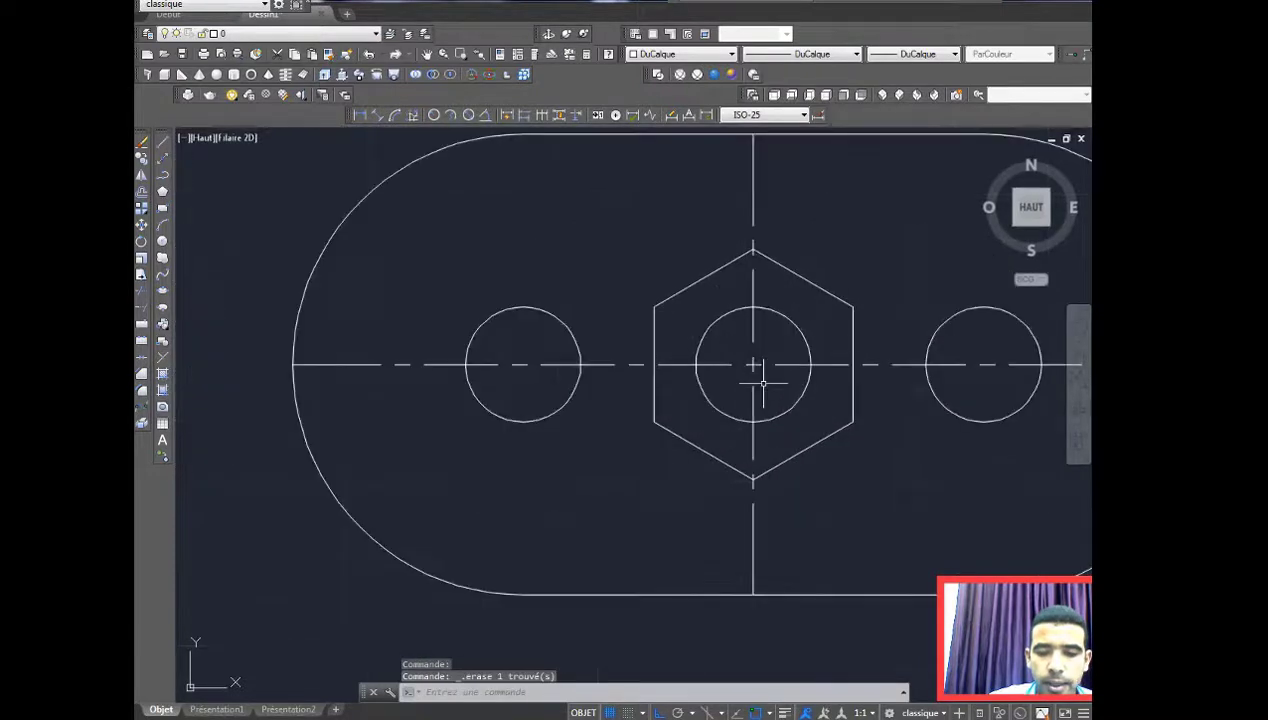
pyautogui.click(770, 386)
pyautogui.click(752, 366)
pyautogui.press('Delete')
pyautogui.scroll(-4, 765, 386)
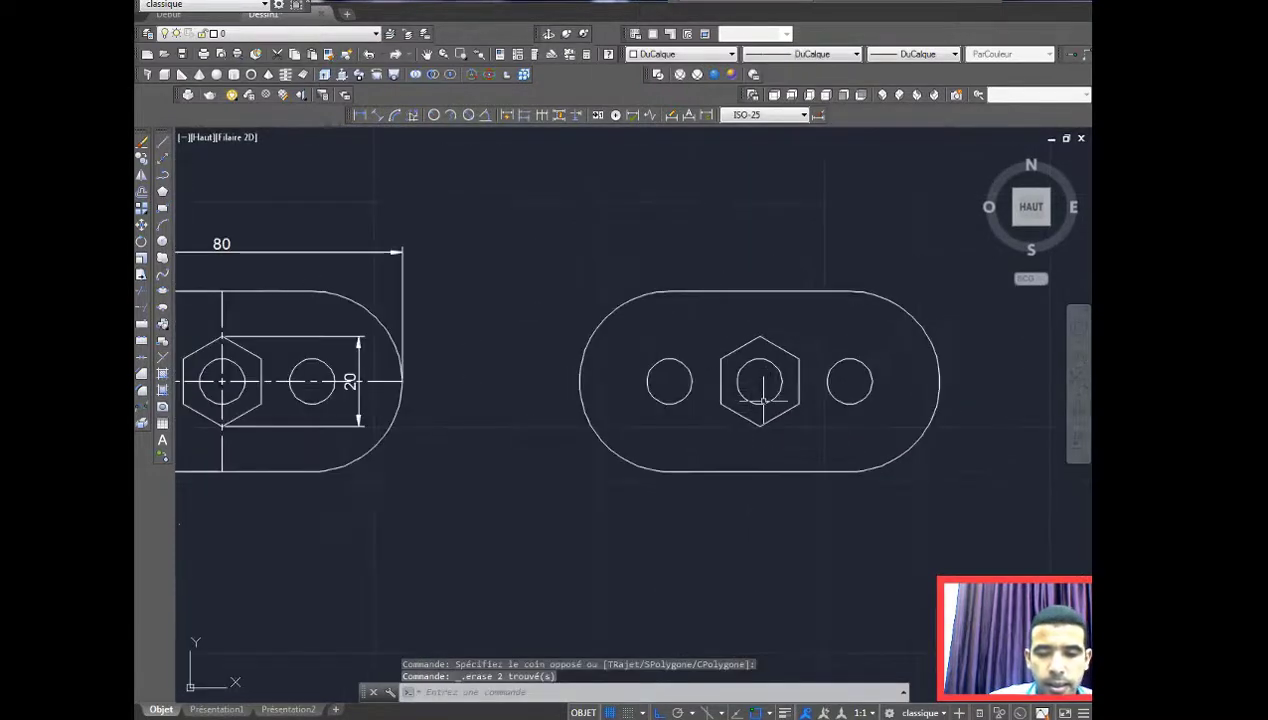
pyautogui.moveTo(762, 386); pyautogui.dragTo(714, 405, button='middle')
pyautogui.scroll(-2, 700, 410)
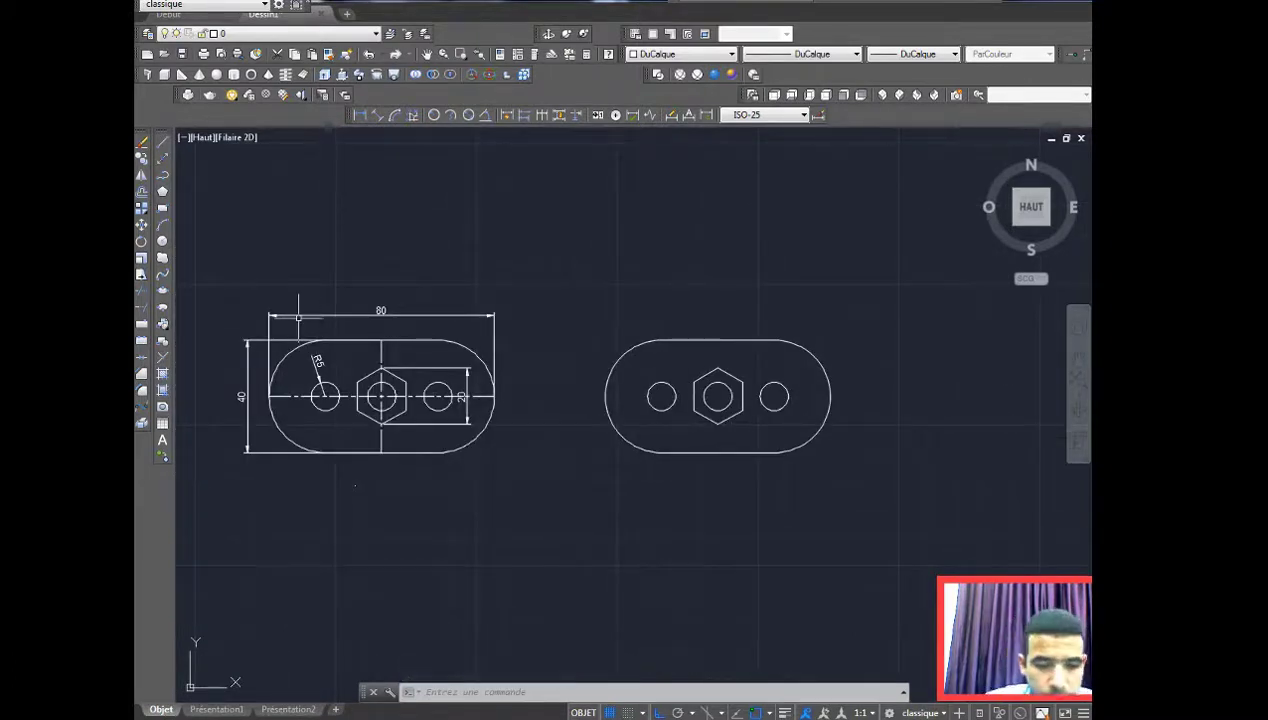
pyautogui.moveTo(737, 377); pyautogui.dragTo(717, 385, button='middle')
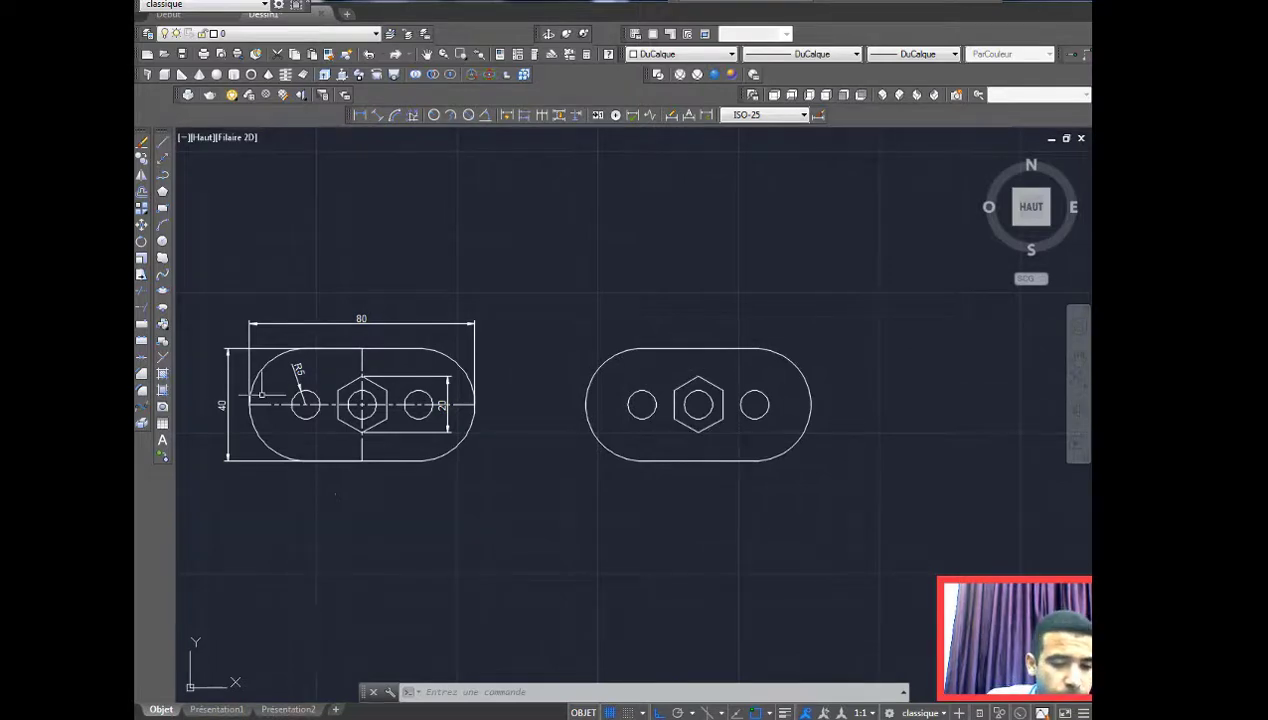
# Step: Convert the right copy's slot outline, hexagon and three circles into 5 regions with REGION
pyautogui.click(163, 411)
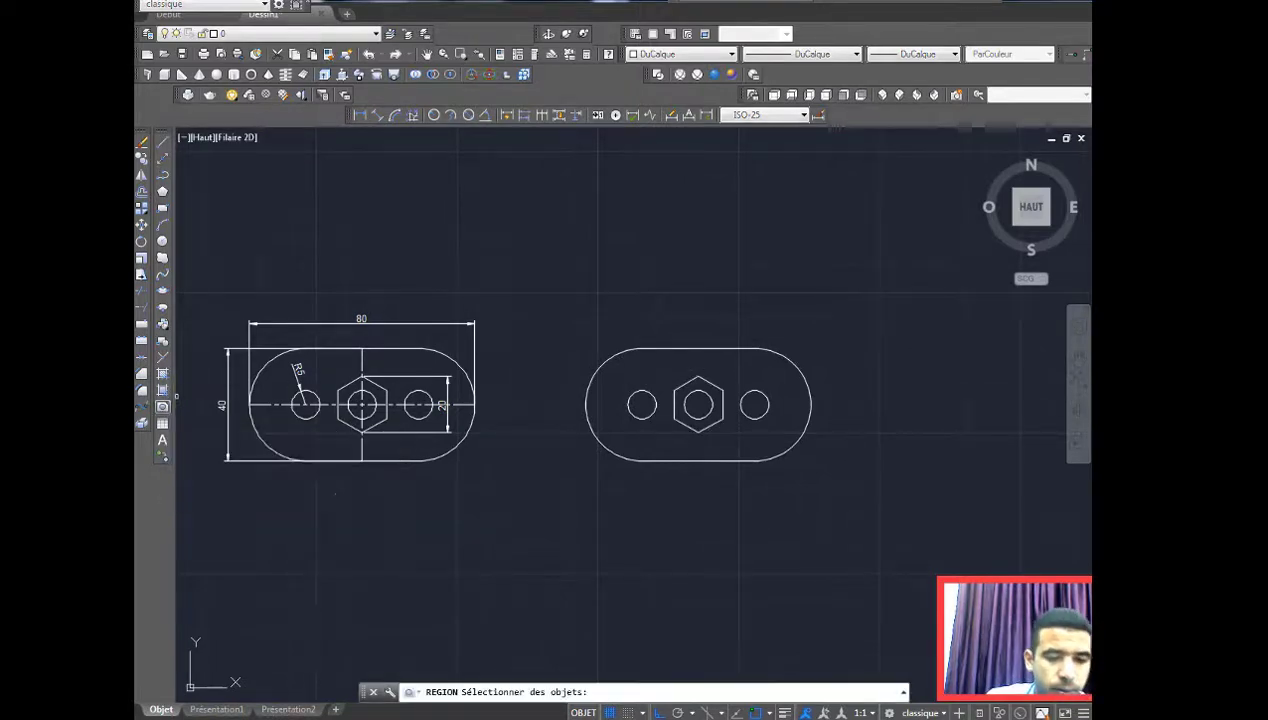
pyautogui.click(855, 491)
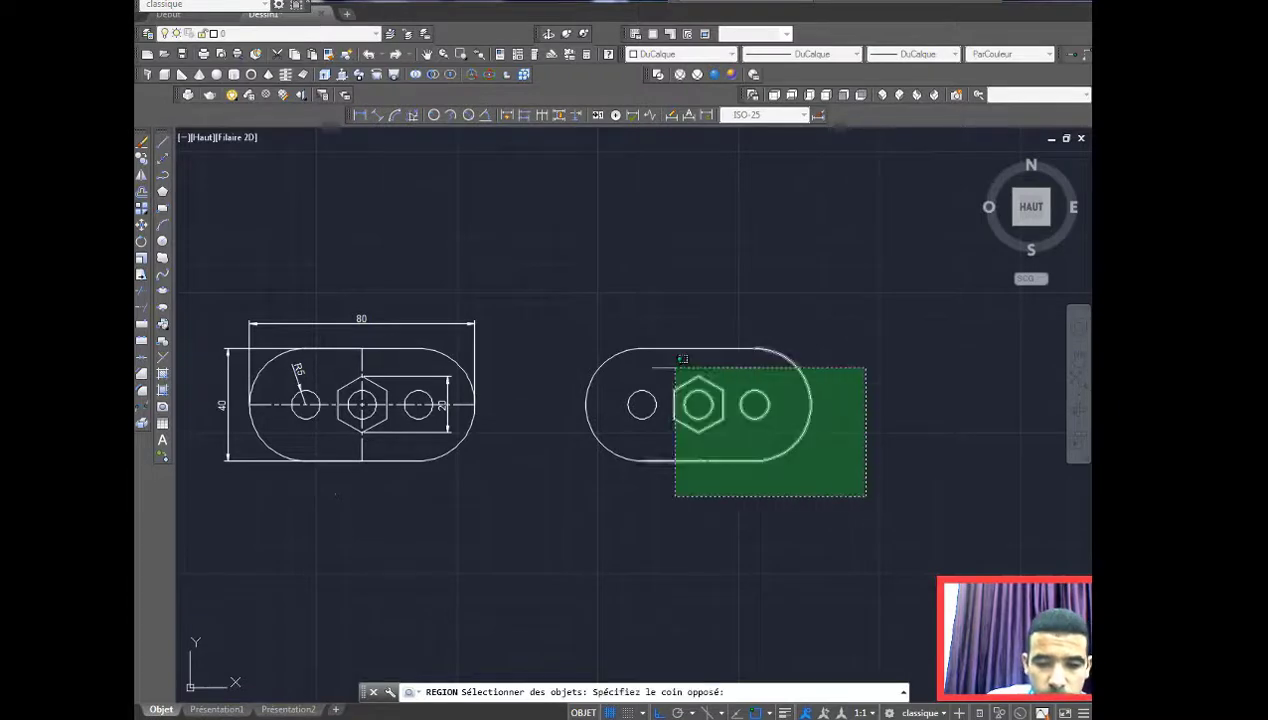
pyautogui.click(517, 316)
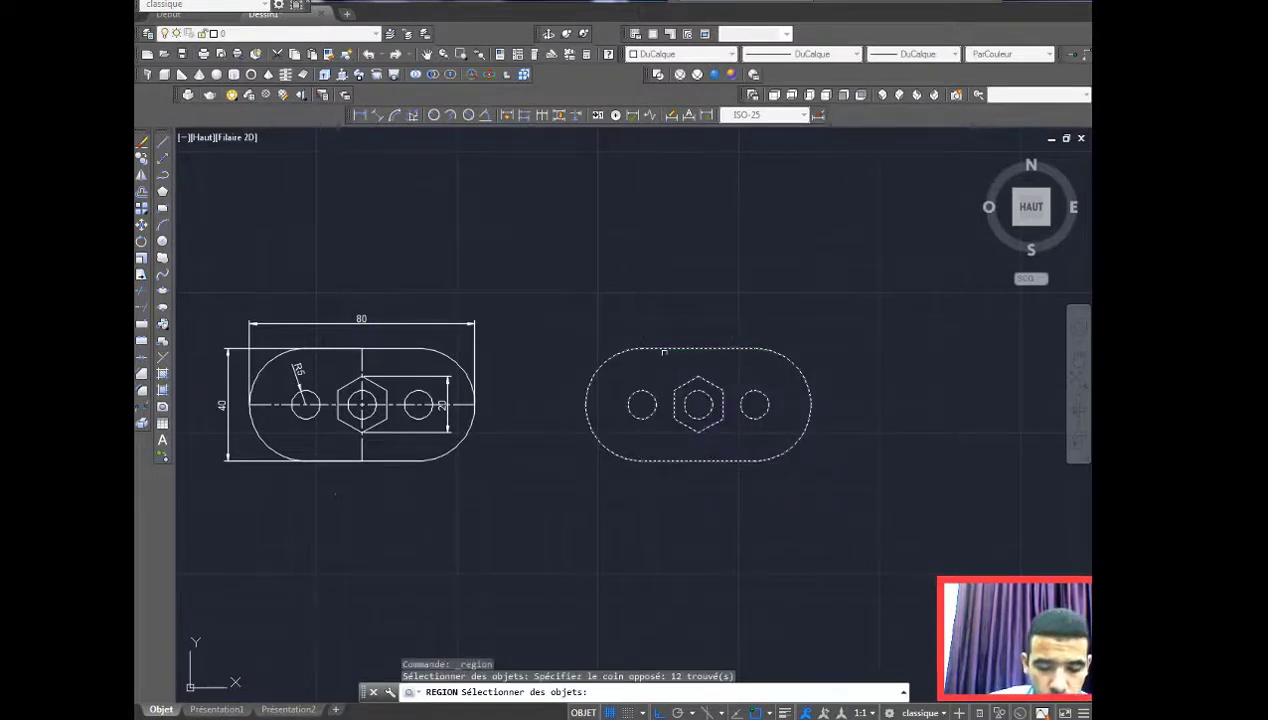
pyautogui.press('Return')
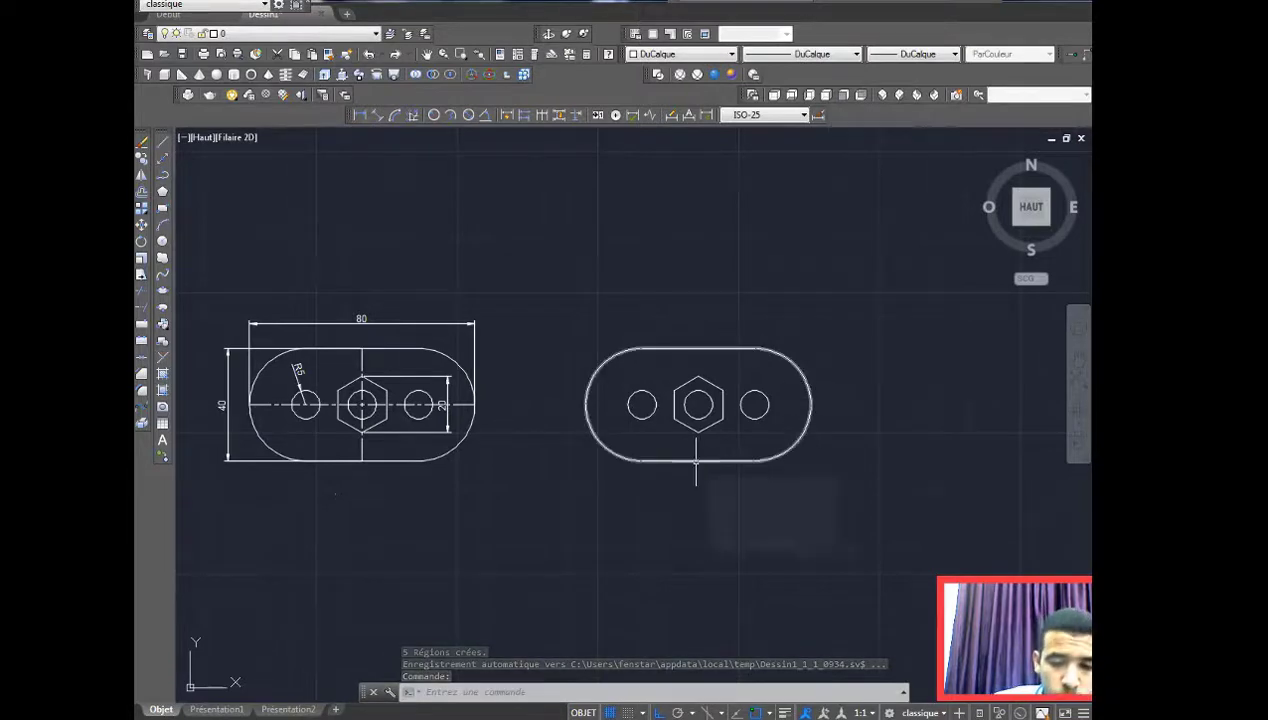
pyautogui.moveTo(658, 497); pyautogui.dragTo(664, 480, button='middle')
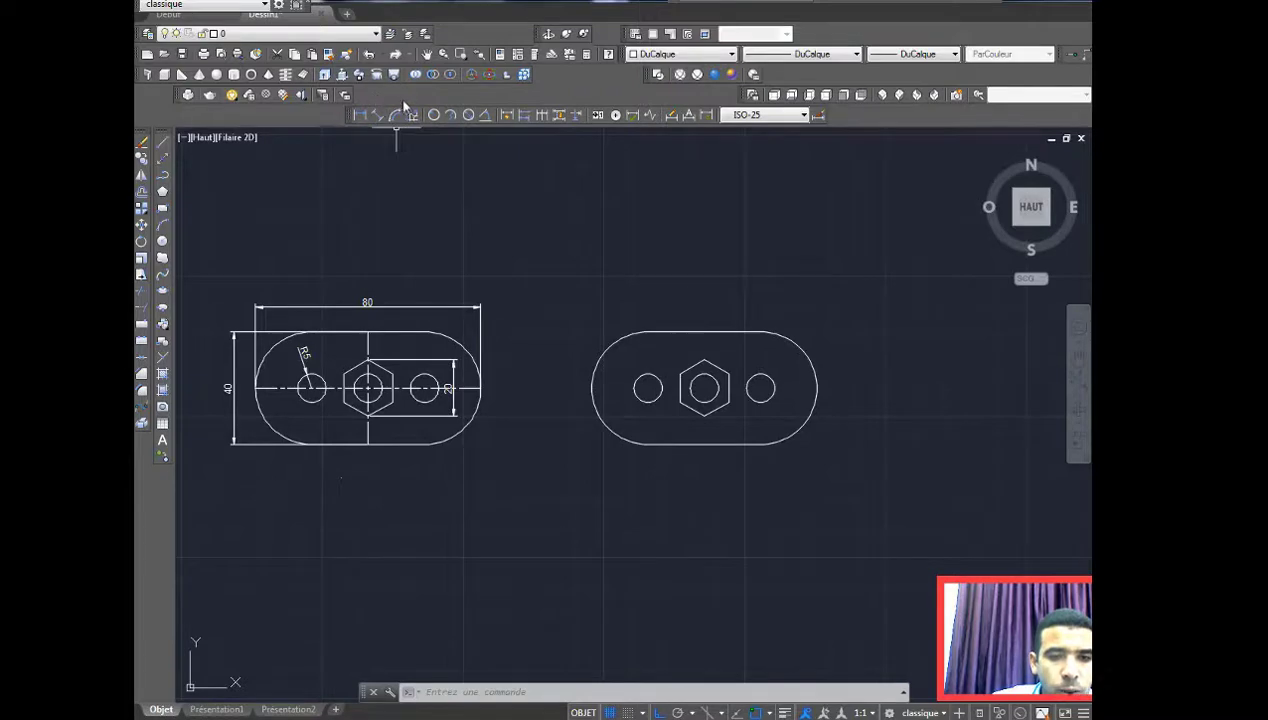
# Step: In southwest isometric view, extrude the oblong slot outline to a height of 20
pyautogui.click(881, 95)
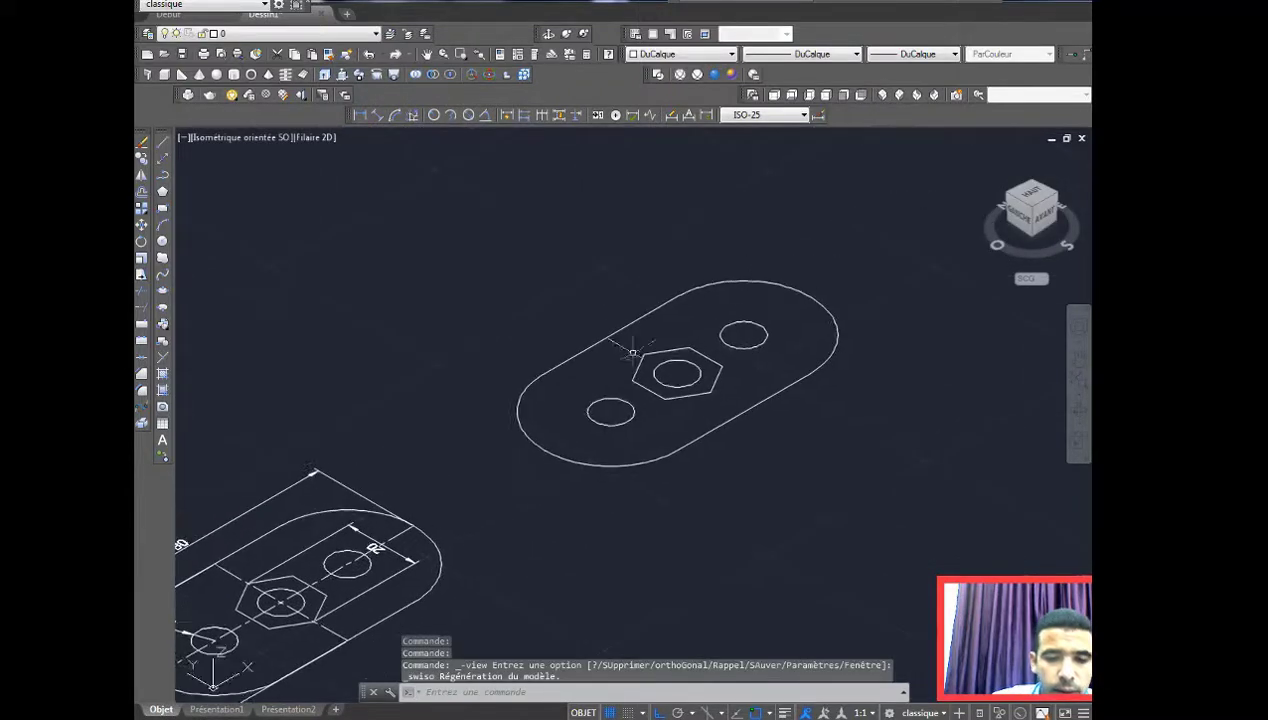
pyautogui.click(322, 72)
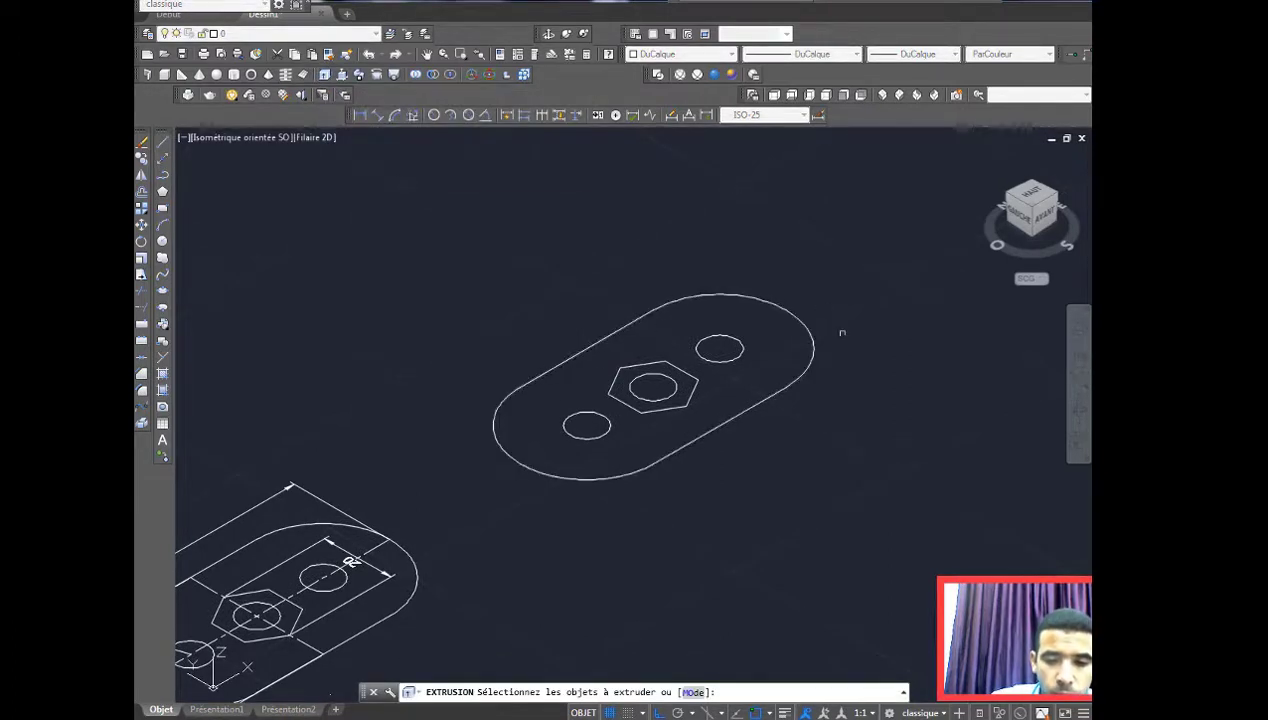
pyautogui.click(620, 328)
pyautogui.rightClick(607, 304)
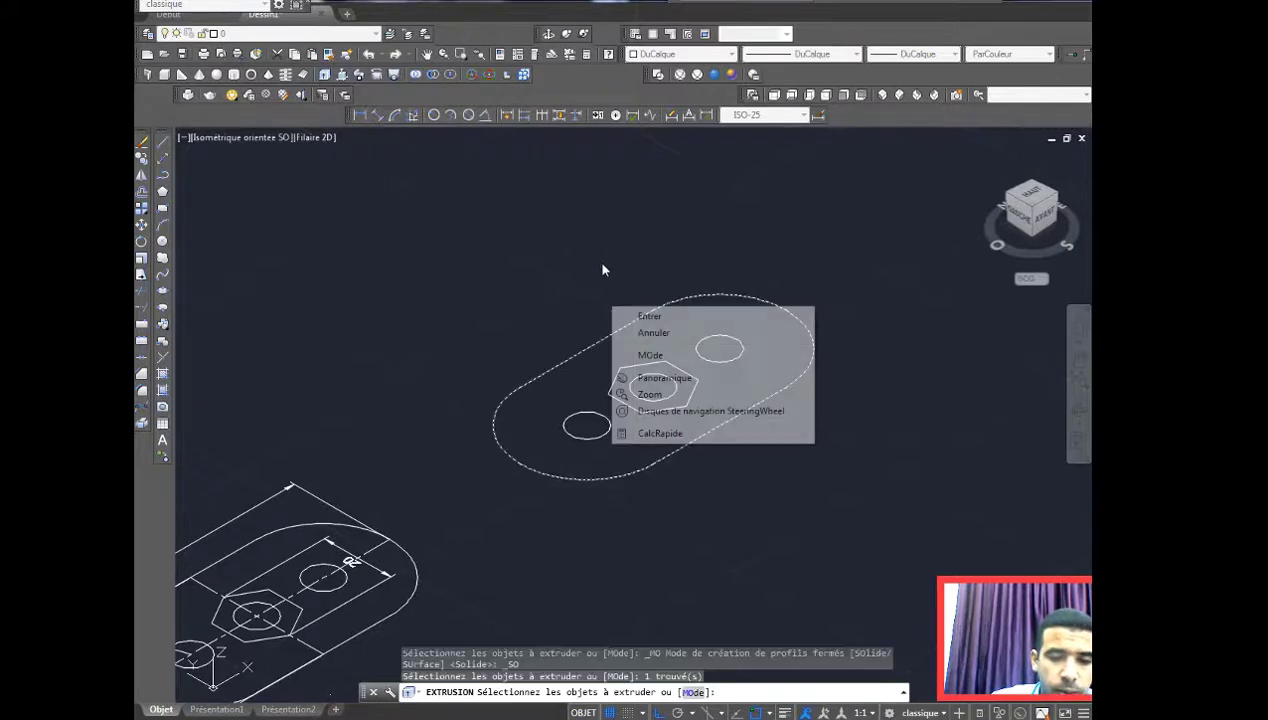
pyautogui.click(645, 316)
pyautogui.write('20')
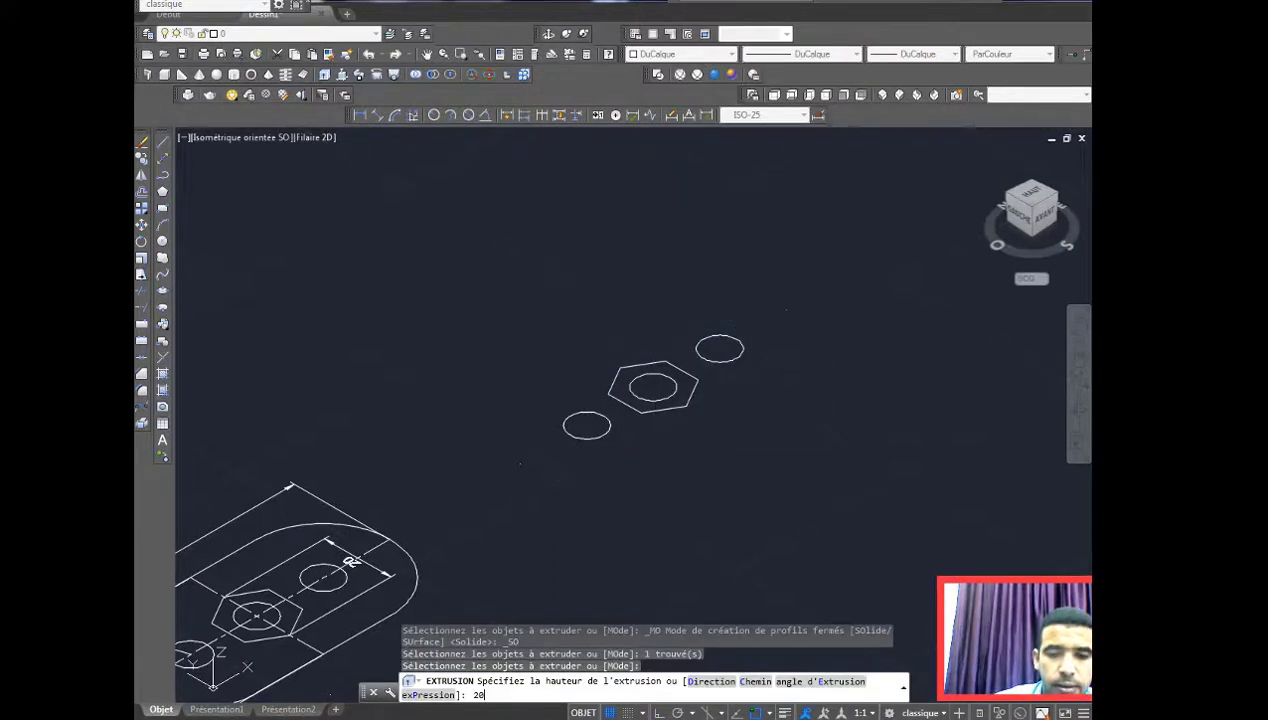
pyautogui.press('Return')
pyautogui.moveTo(628, 266); pyautogui.dragTo(611, 280, button='middle')
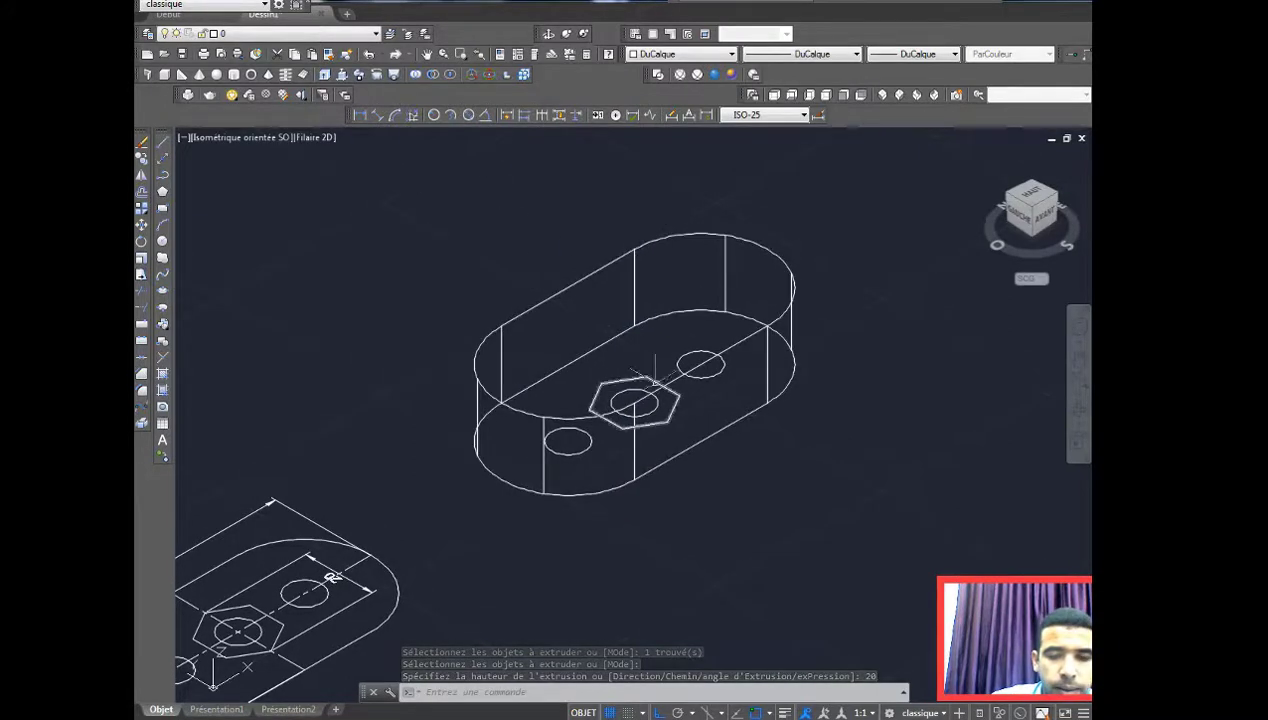
# Step: Extrude the hexagon to a height of 10
pyautogui.click(322, 75)
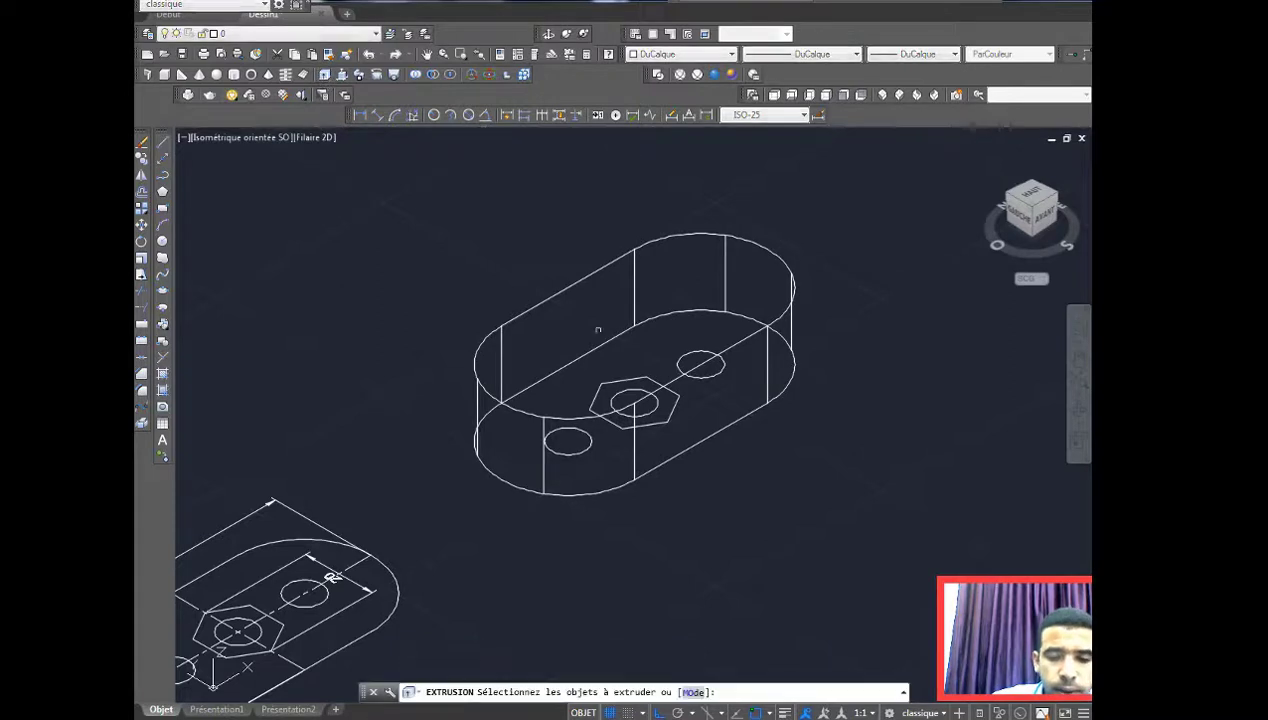
pyautogui.click(632, 382)
pyautogui.rightClick(642, 340)
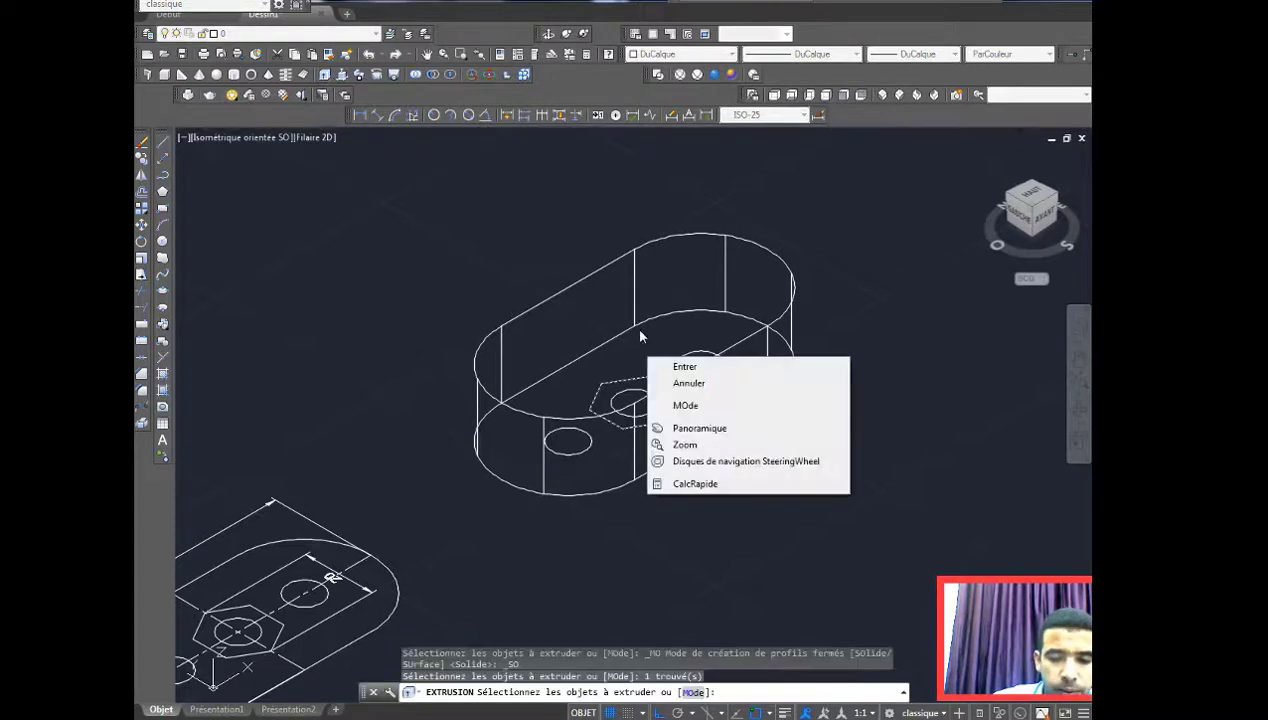
pyautogui.click(682, 367)
pyautogui.write('10')
pyautogui.press('Return')
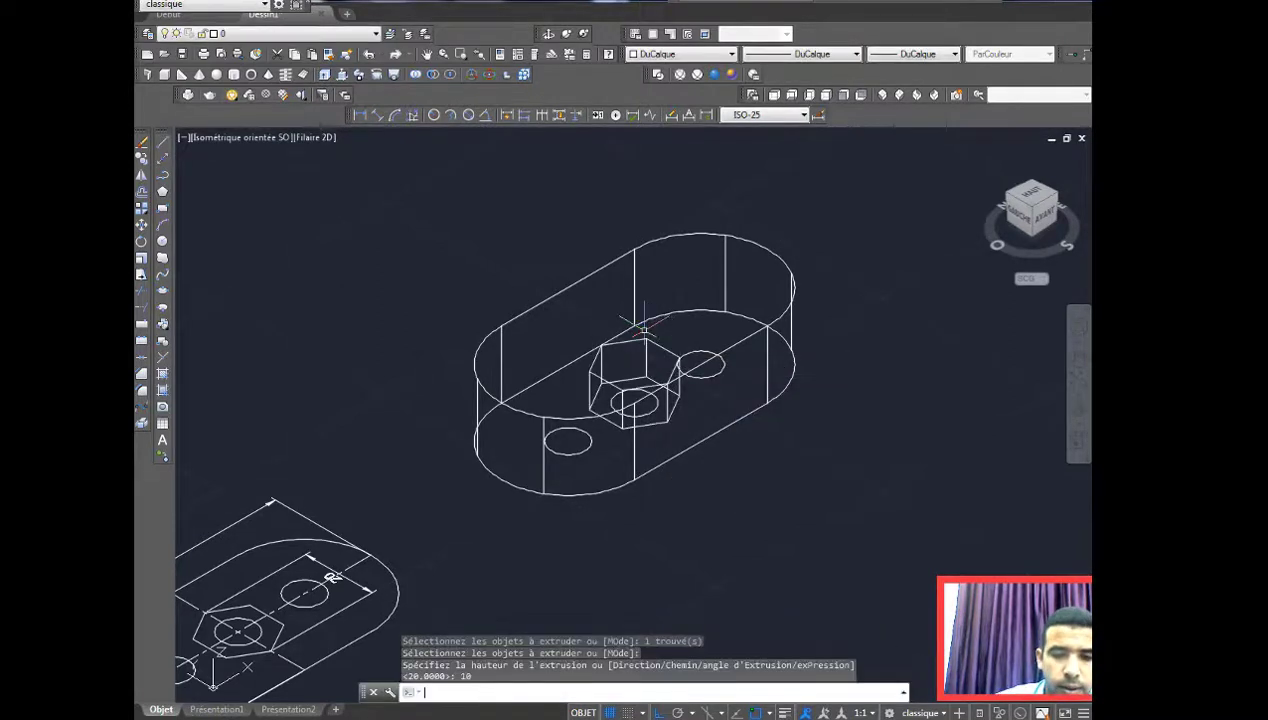
# Step: Extrude the circle inside the hexagon to a height of 40
pyautogui.click(322, 75)
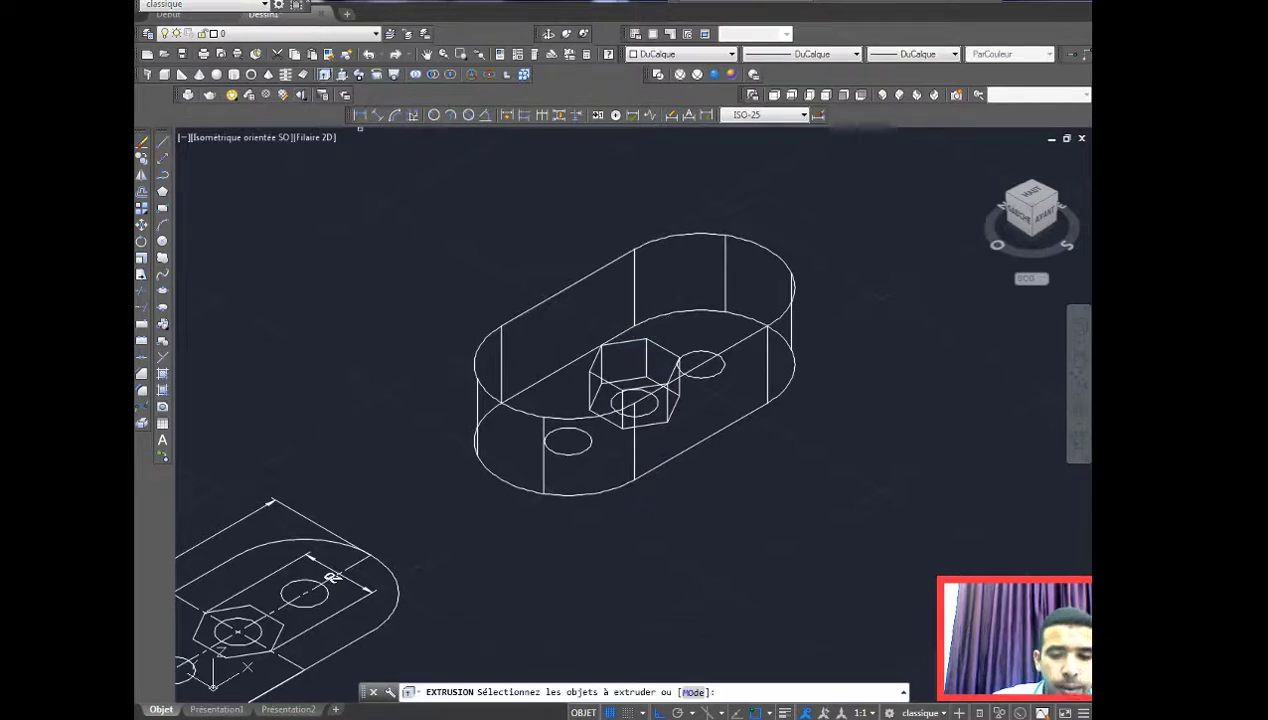
pyautogui.click(656, 407)
pyautogui.rightClick(655, 406)
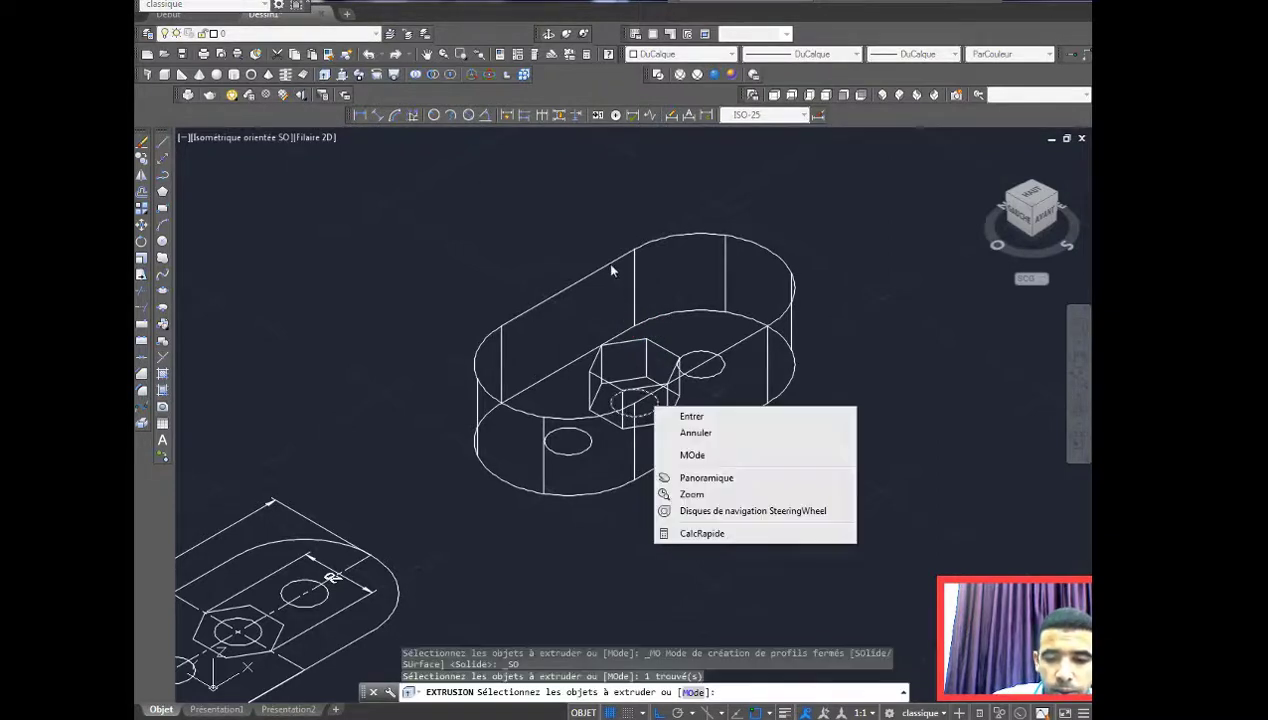
pyautogui.click(691, 416)
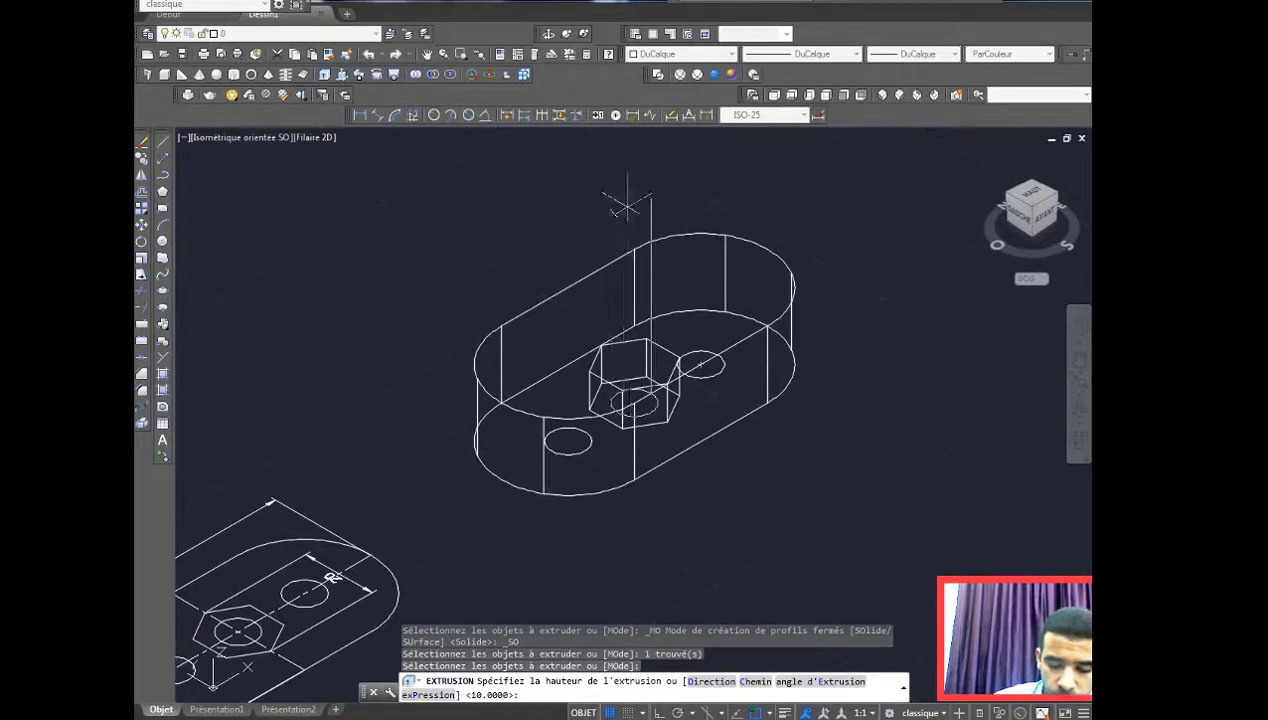
pyautogui.write('40')
pyautogui.press('Return')
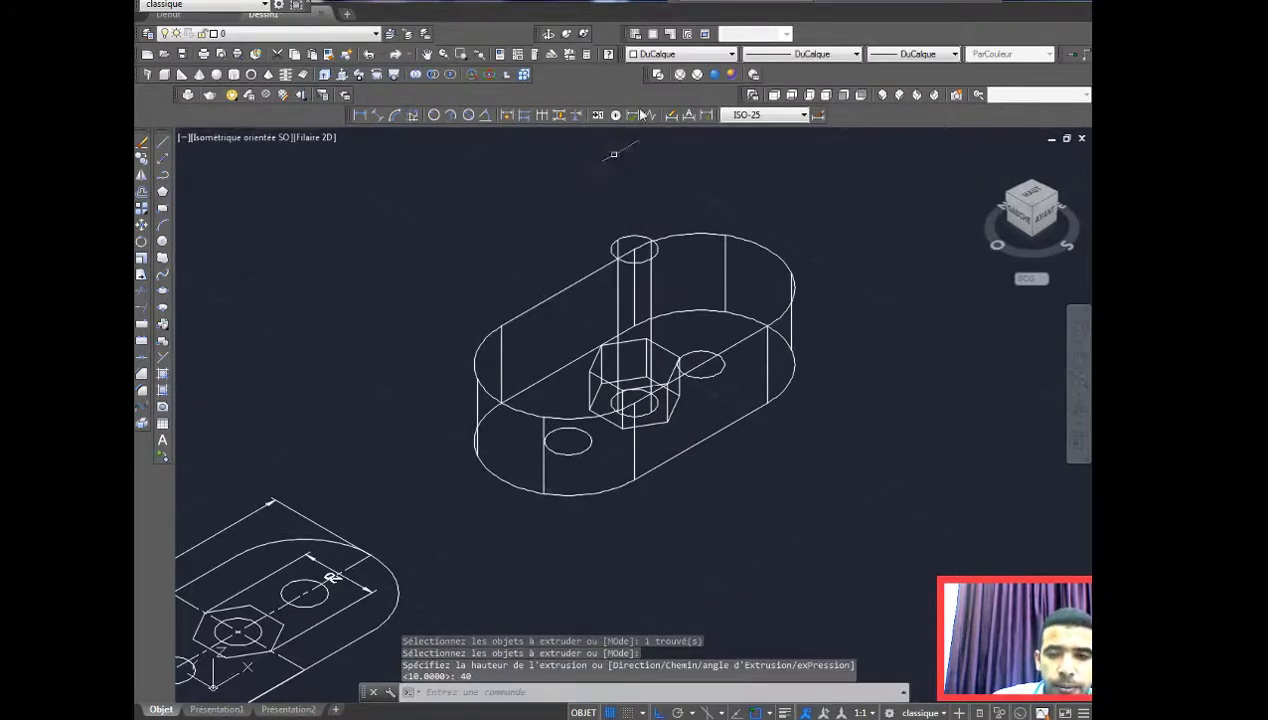
# Step: Switch to the Conceptual visual style, zoom to extents and orbit around the shaded plate
pyautogui.click(731, 76)
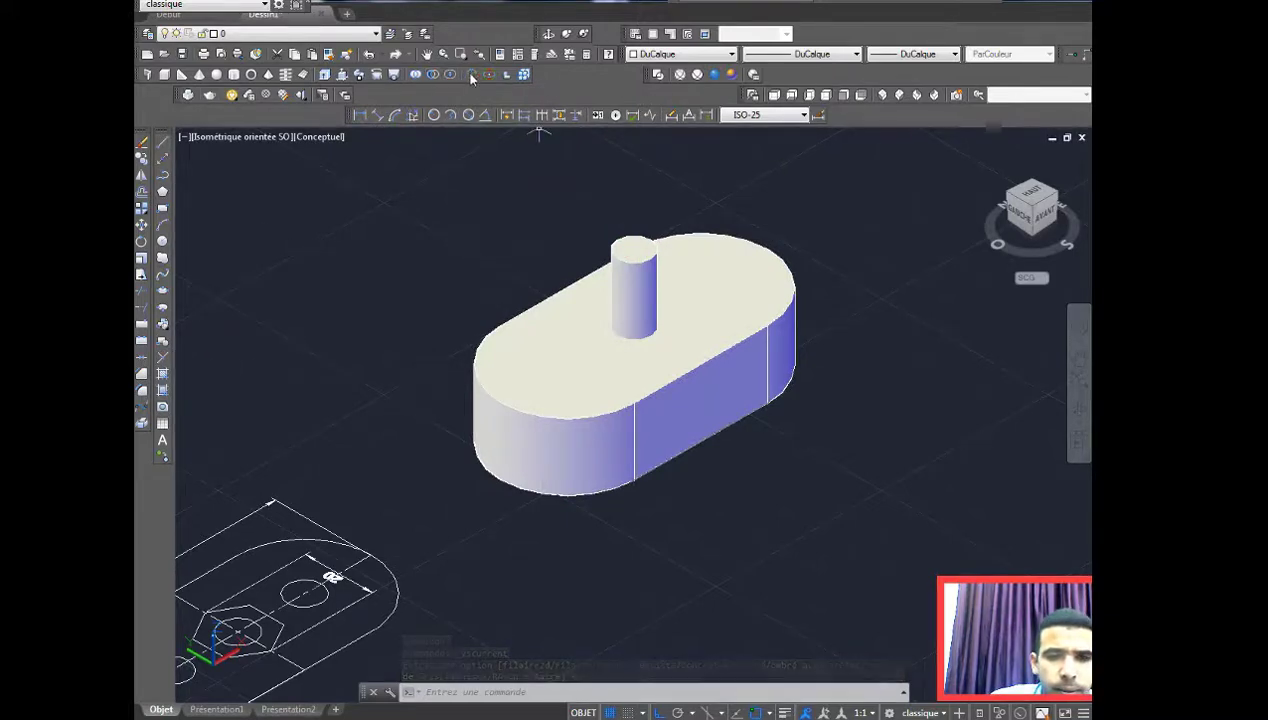
pyautogui.click(432, 75)
pyautogui.rightClick(659, 298)
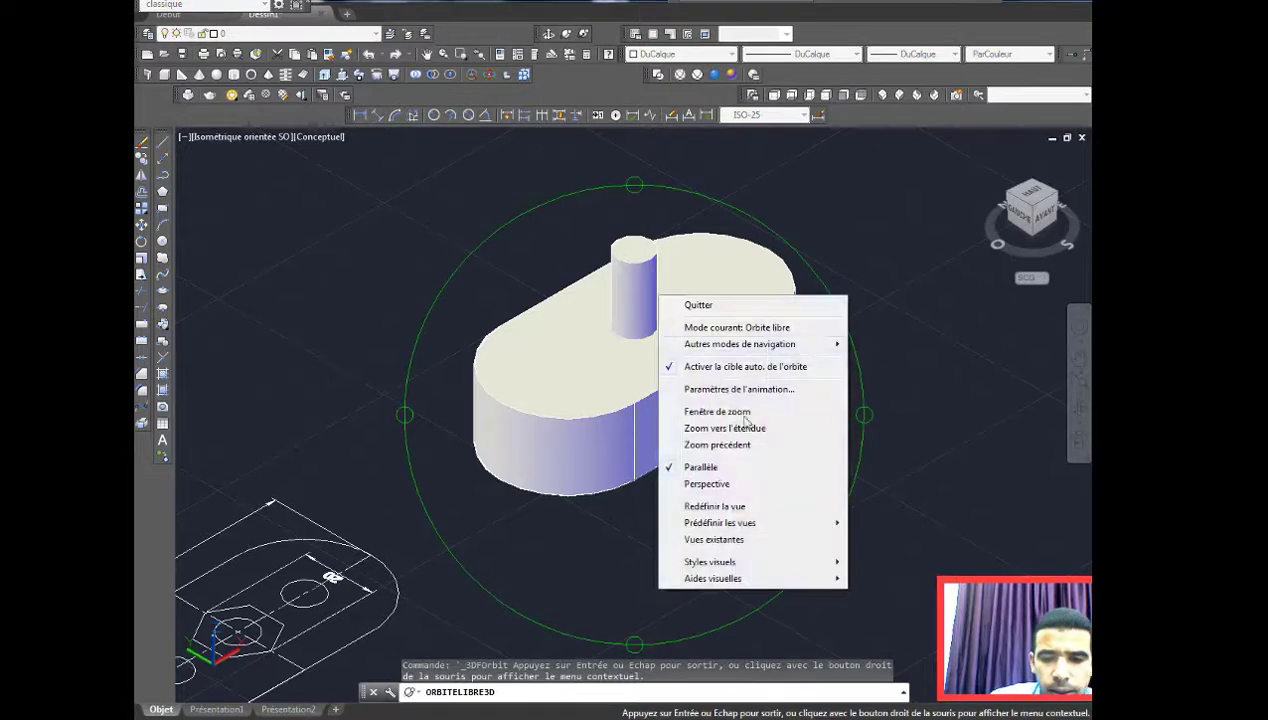
pyautogui.click(745, 429)
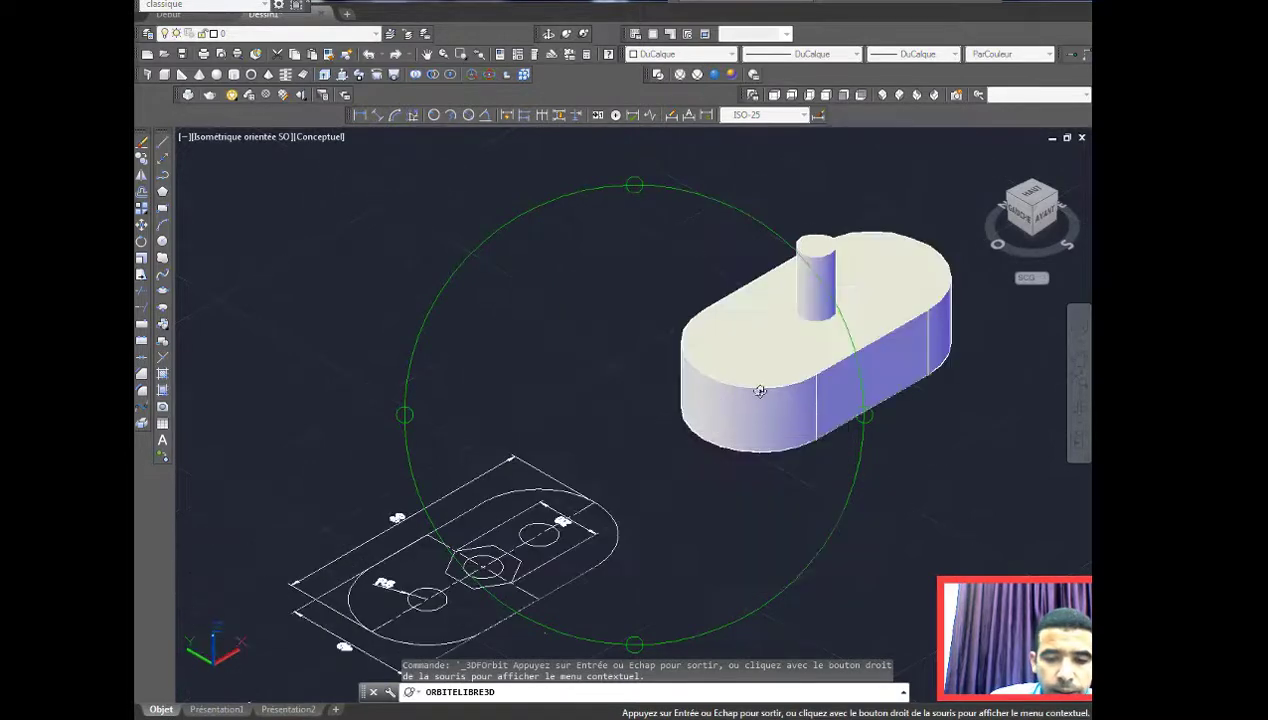
pyautogui.moveTo(750, 383)
pyautogui.mouseDown()
pyautogui.moveTo(642, 352)
pyautogui.moveTo(543, 249)
pyautogui.moveTo(605, 229)
pyautogui.moveTo(659, 337)
pyautogui.moveTo(736, 388)
pyautogui.moveTo(772, 342)
pyautogui.moveTo(645, 382)
pyautogui.moveTo(669, 425)
pyautogui.mouseUp()
pyautogui.scroll(3, 645, 382)
pyautogui.scroll(2, 645, 421)
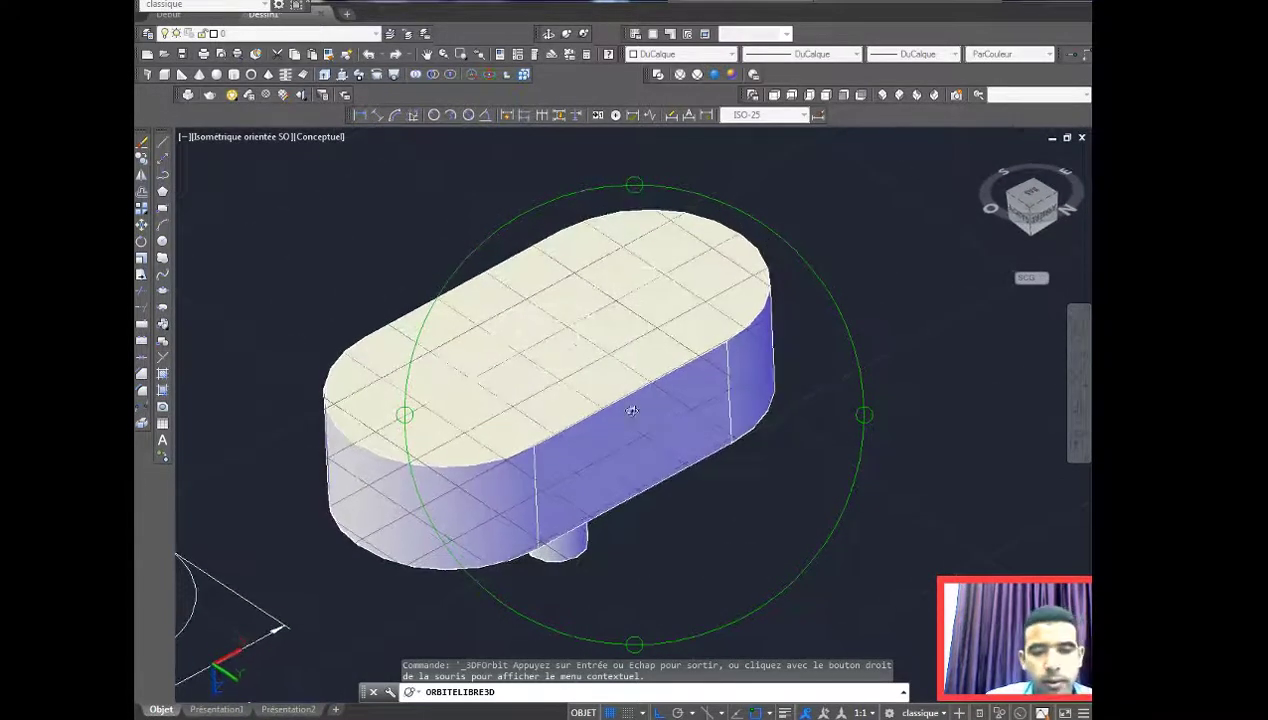
pyautogui.press('Escape')
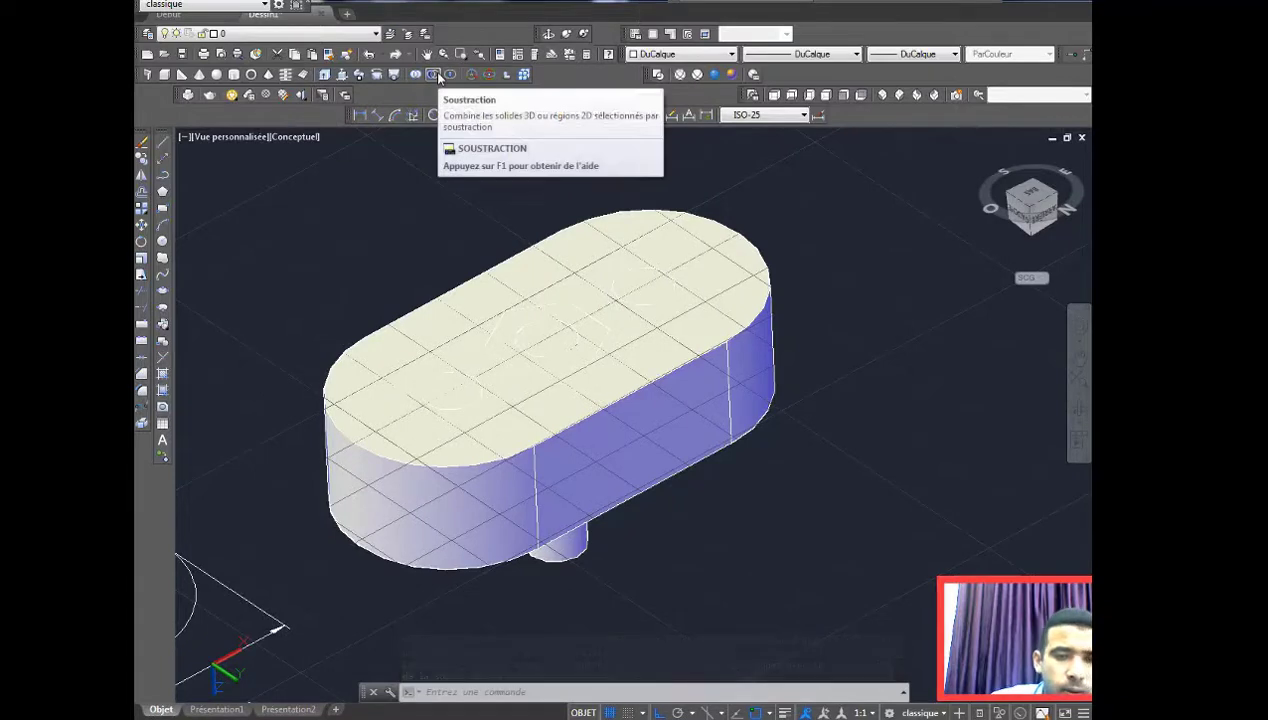
# Step: In 2D wireframe, subtract the hexagonal prism from the plate
pyautogui.click(437, 77)
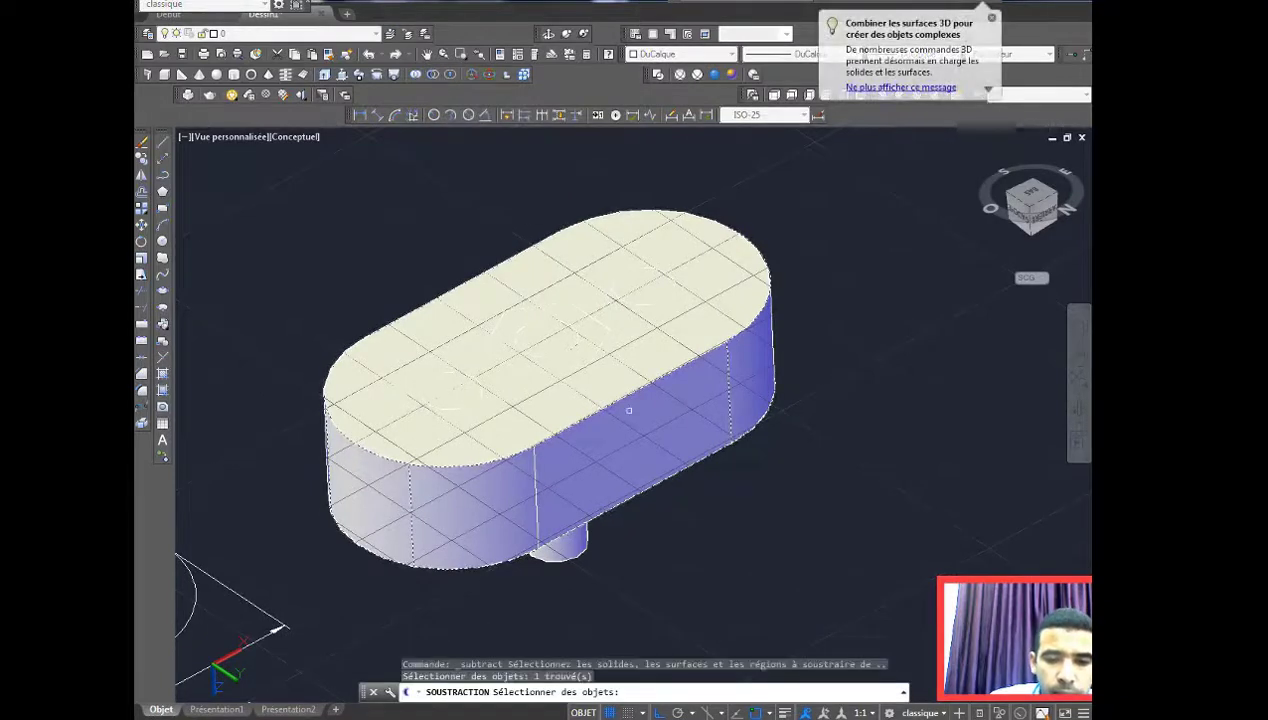
pyautogui.press('Escape')
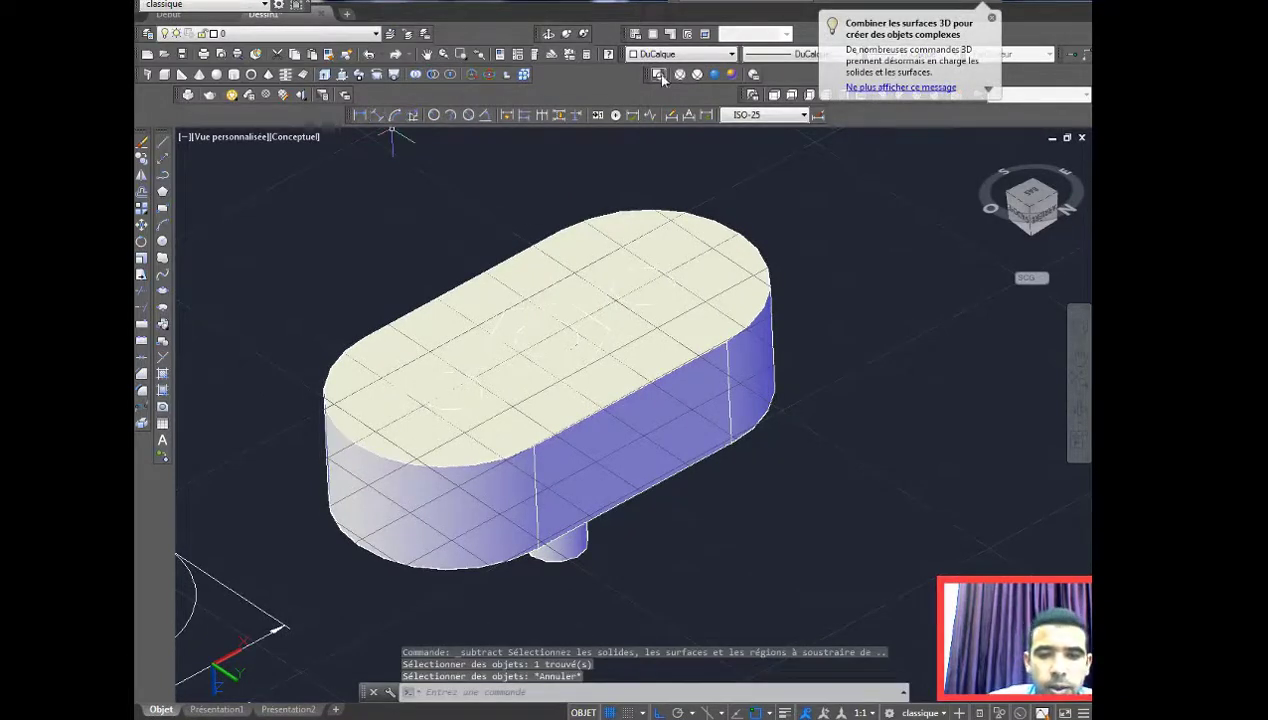
pyautogui.click(658, 75)
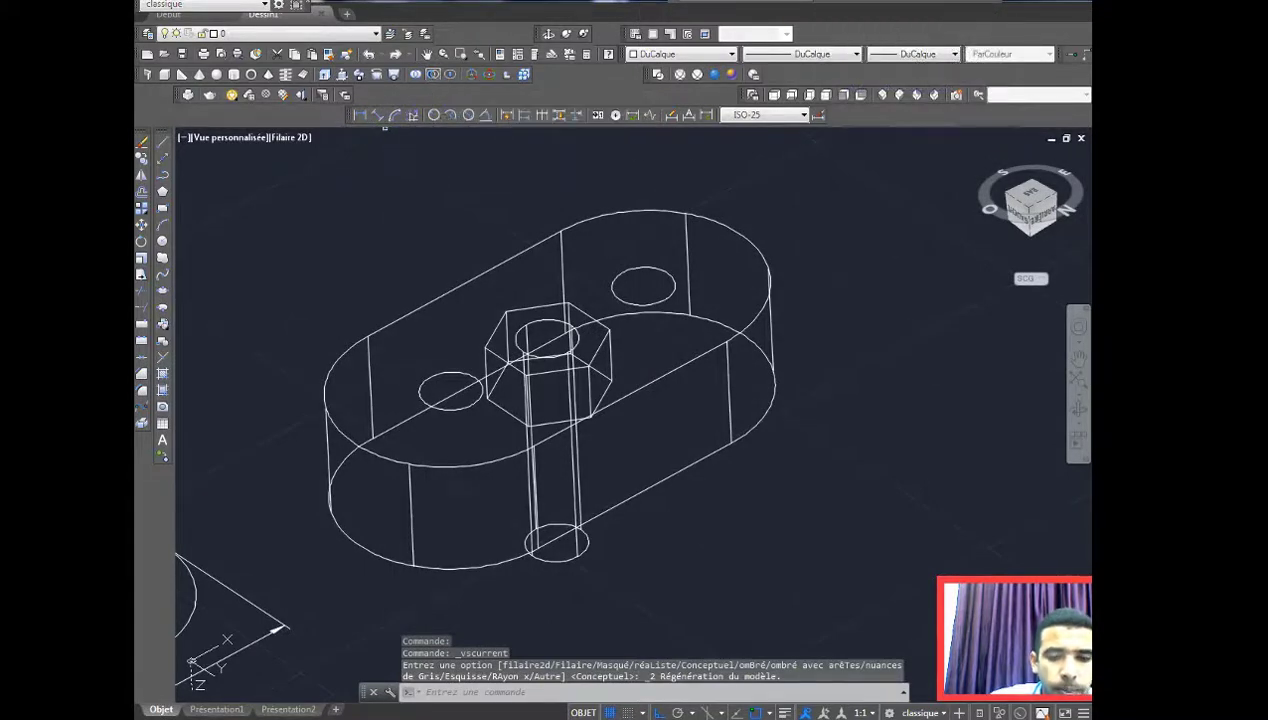
pyautogui.click(431, 74)
pyautogui.click(659, 377)
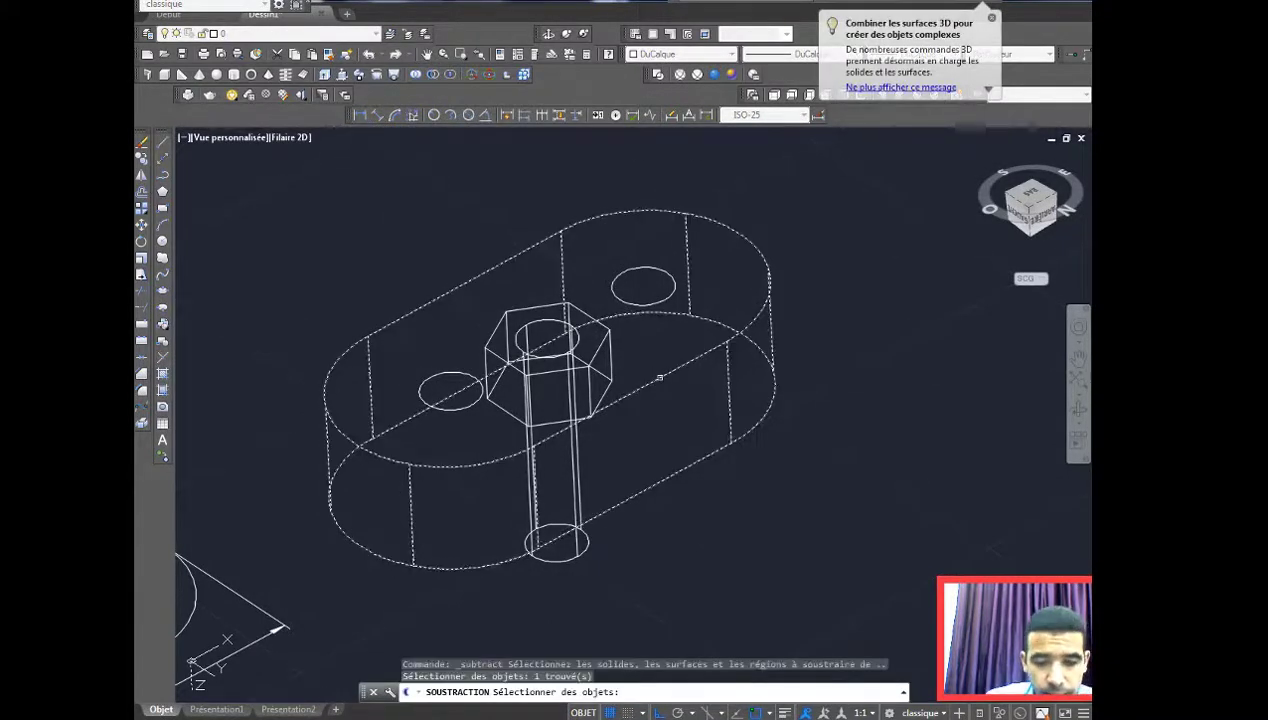
pyautogui.press('Return')
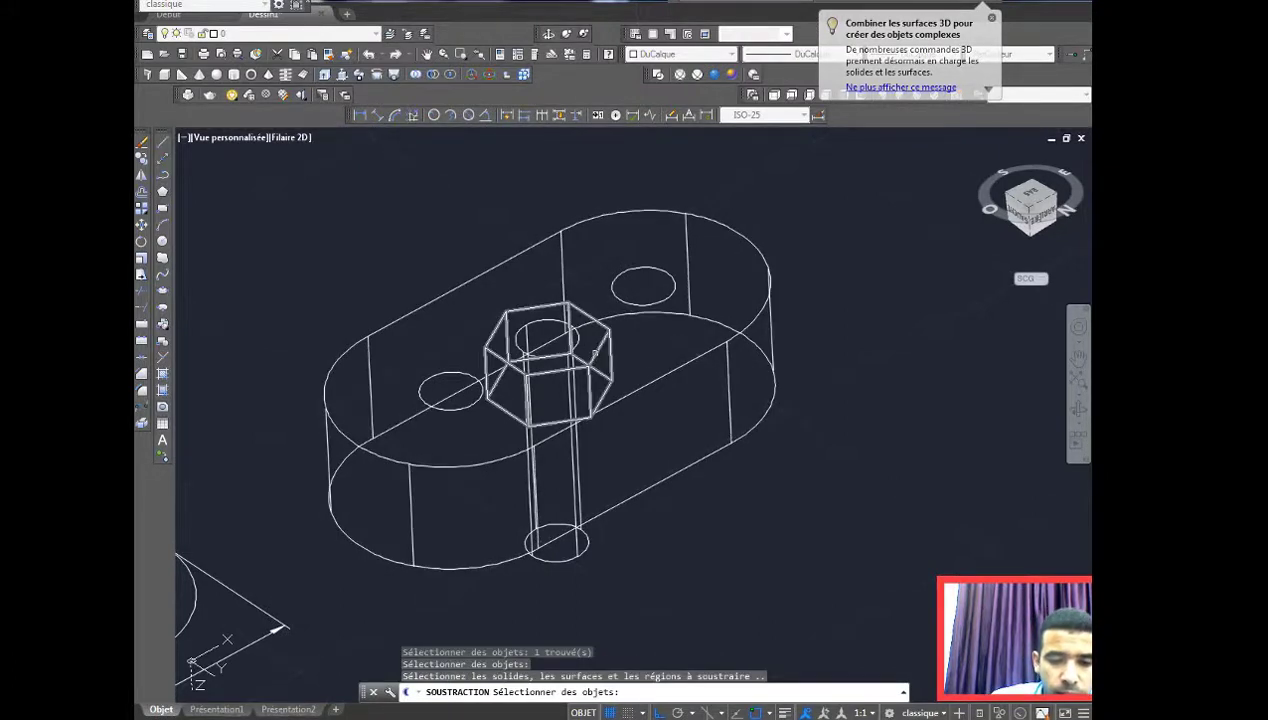
pyautogui.click(594, 352)
pyautogui.press('Return')
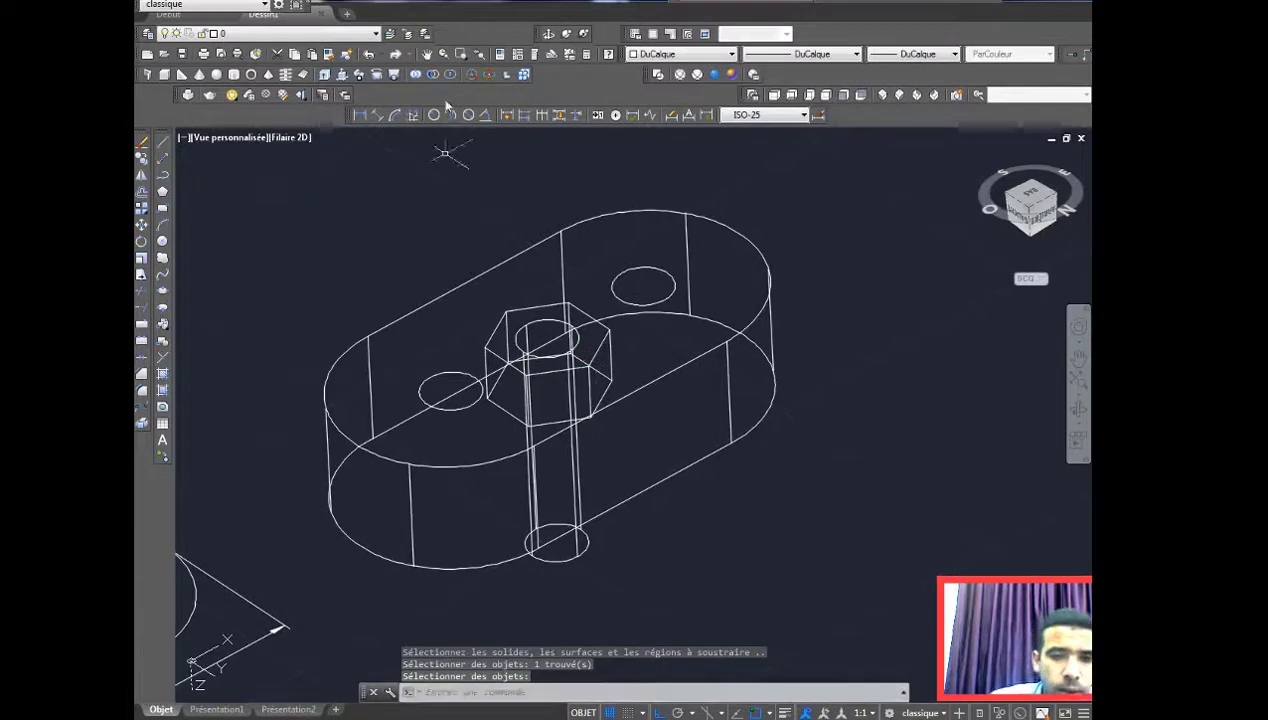
# Step: Back in the shaded view, subtract the cylinder from the plate
pyautogui.click(728, 75)
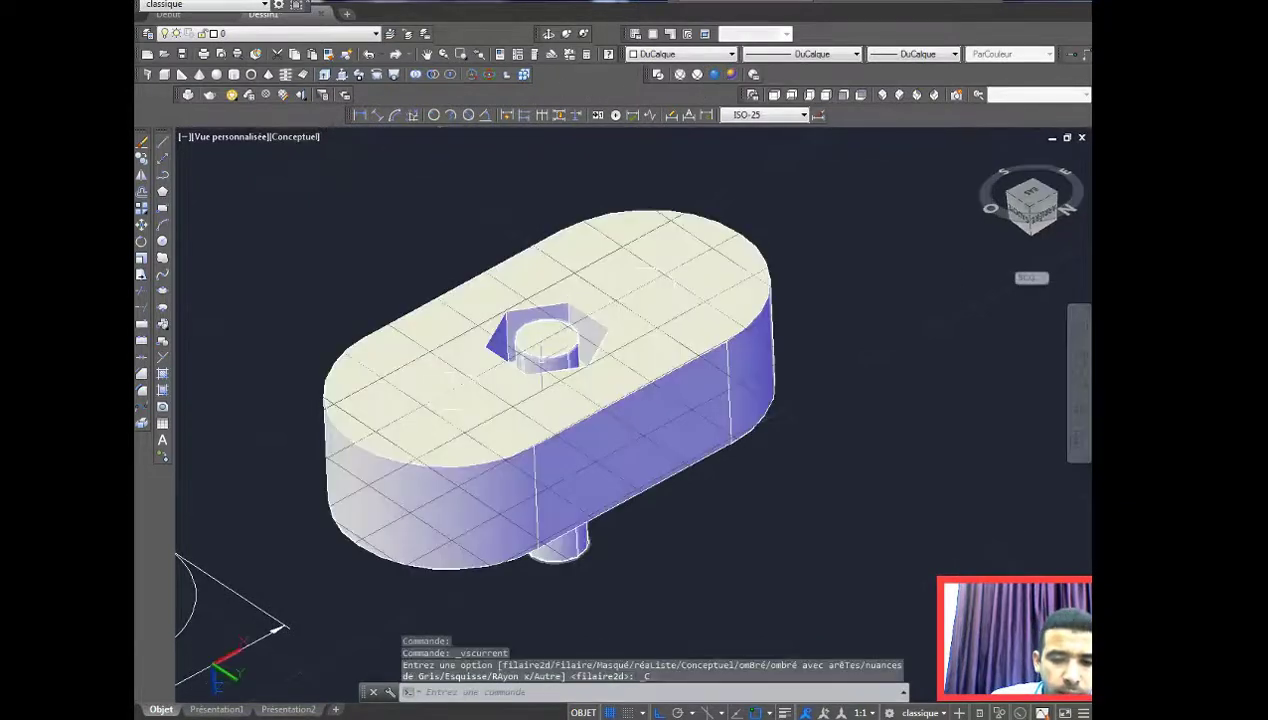
pyautogui.click(432, 75)
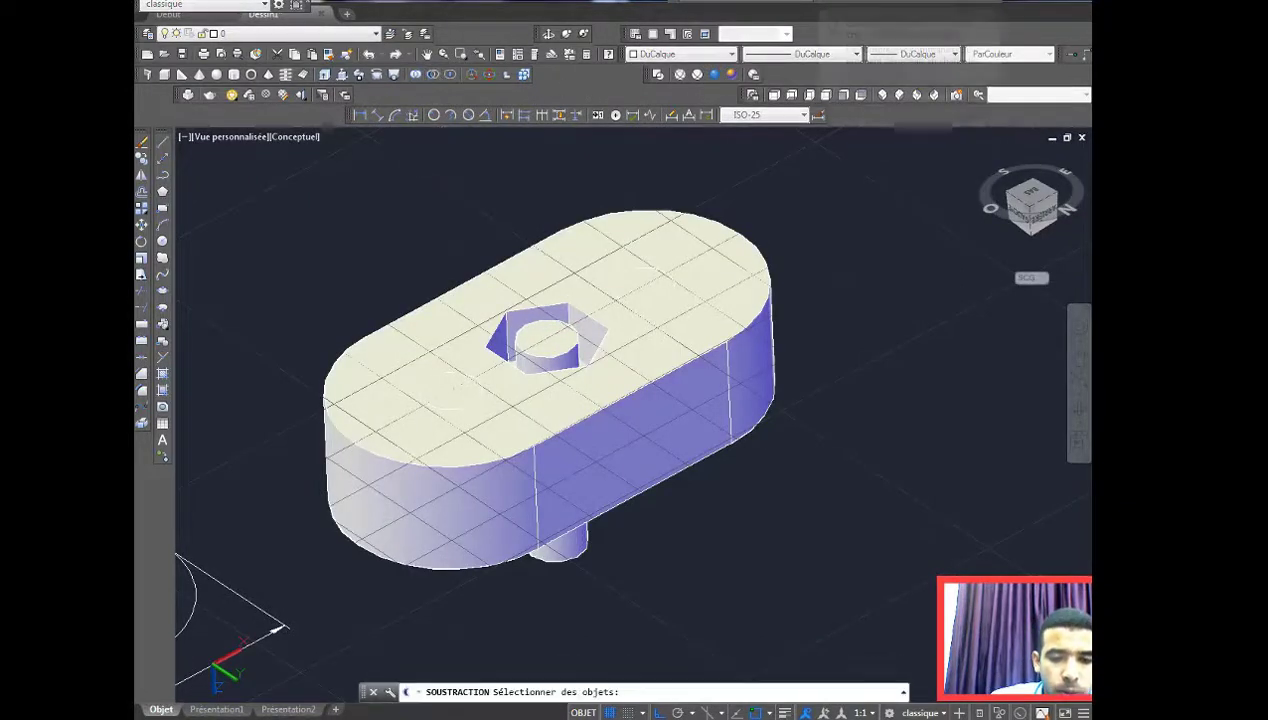
pyautogui.click(663, 430)
pyautogui.press('Return')
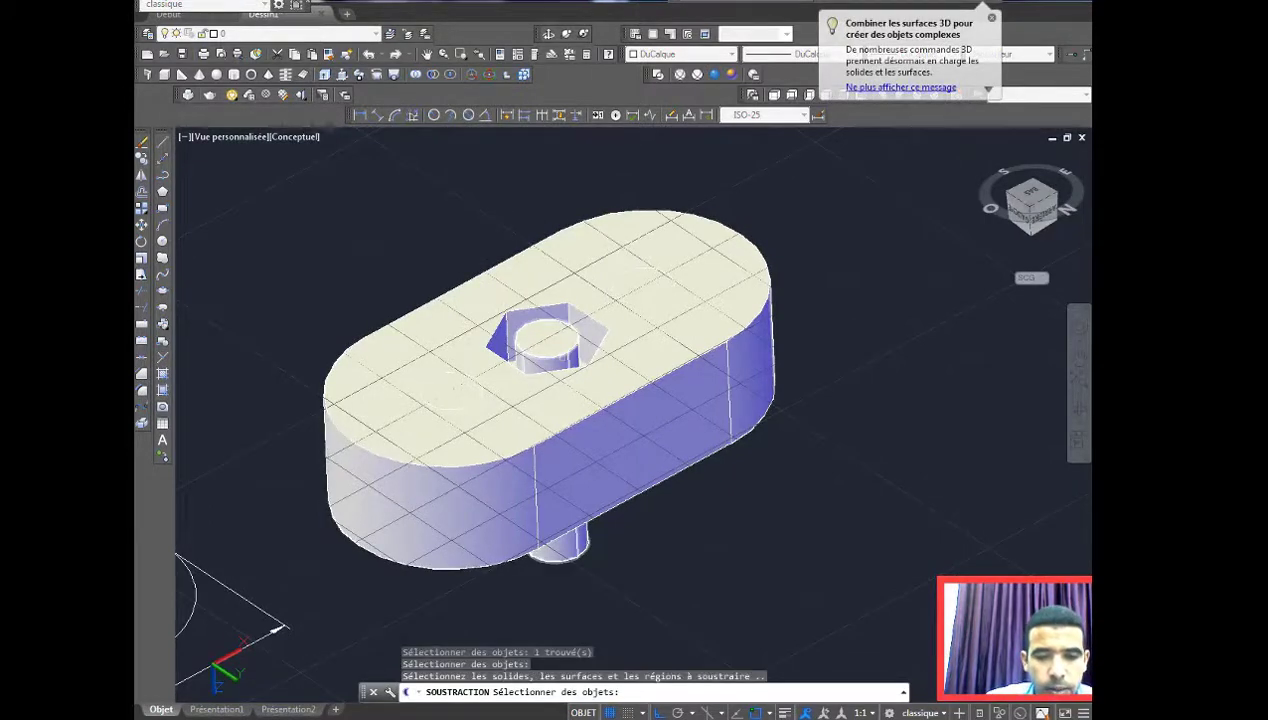
pyautogui.click(545, 345)
pyautogui.press('Return')
# Step: Orbit the plate to inspect the hex pocket and round through-hole
pyautogui.click(565, 45)
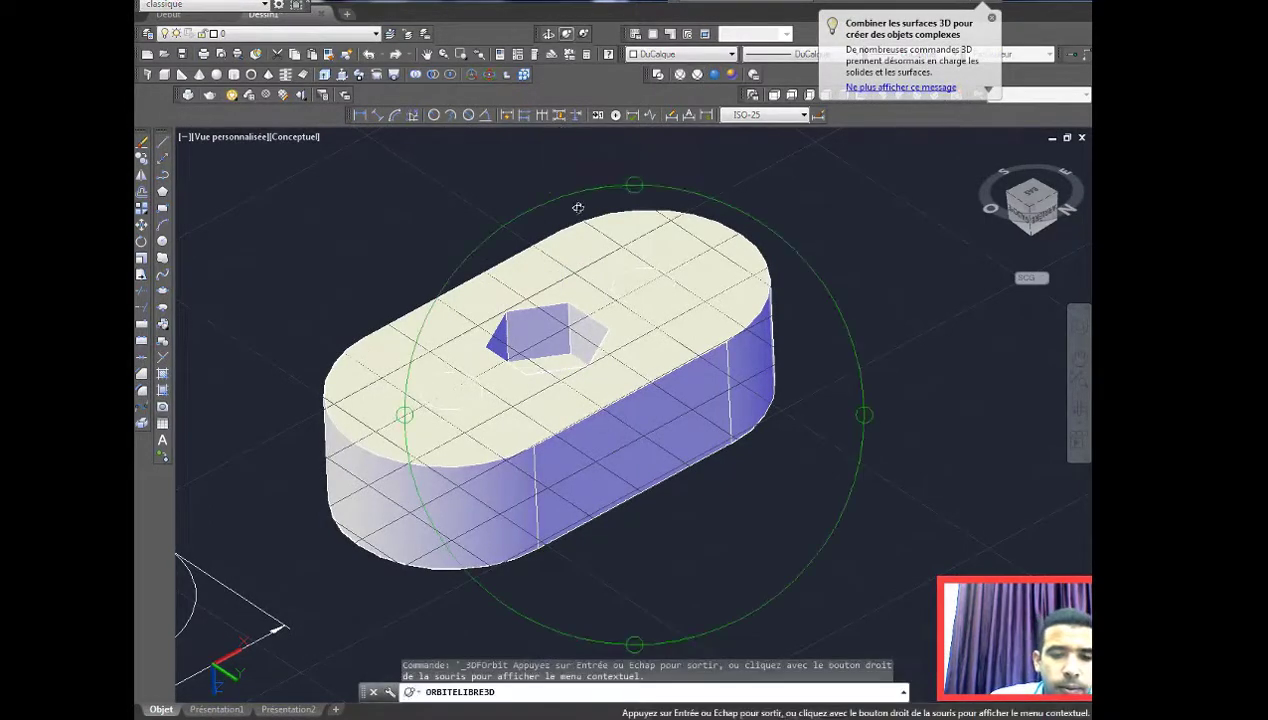
pyautogui.moveTo(575, 300)
pyautogui.mouseDown()
pyautogui.moveTo(552, 338)
pyautogui.moveTo(565, 295)
pyautogui.mouseUp()
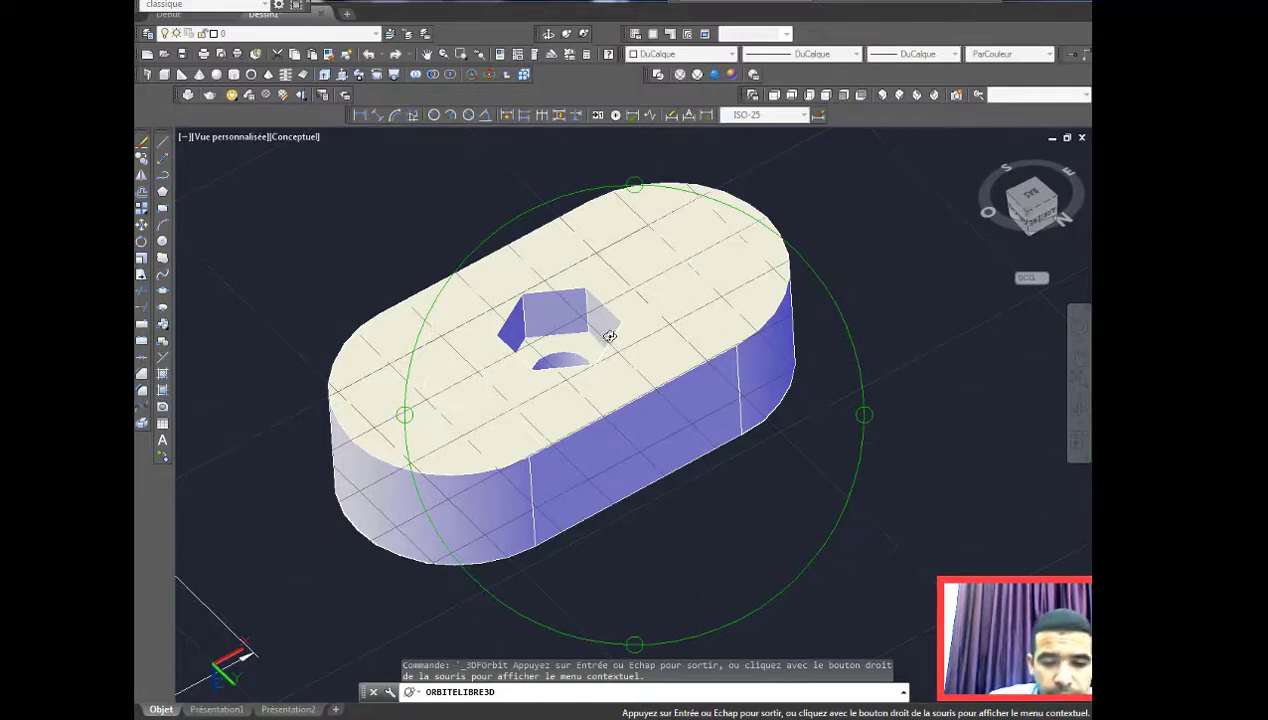
pyautogui.moveTo(576, 397); pyautogui.dragTo(580, 402)
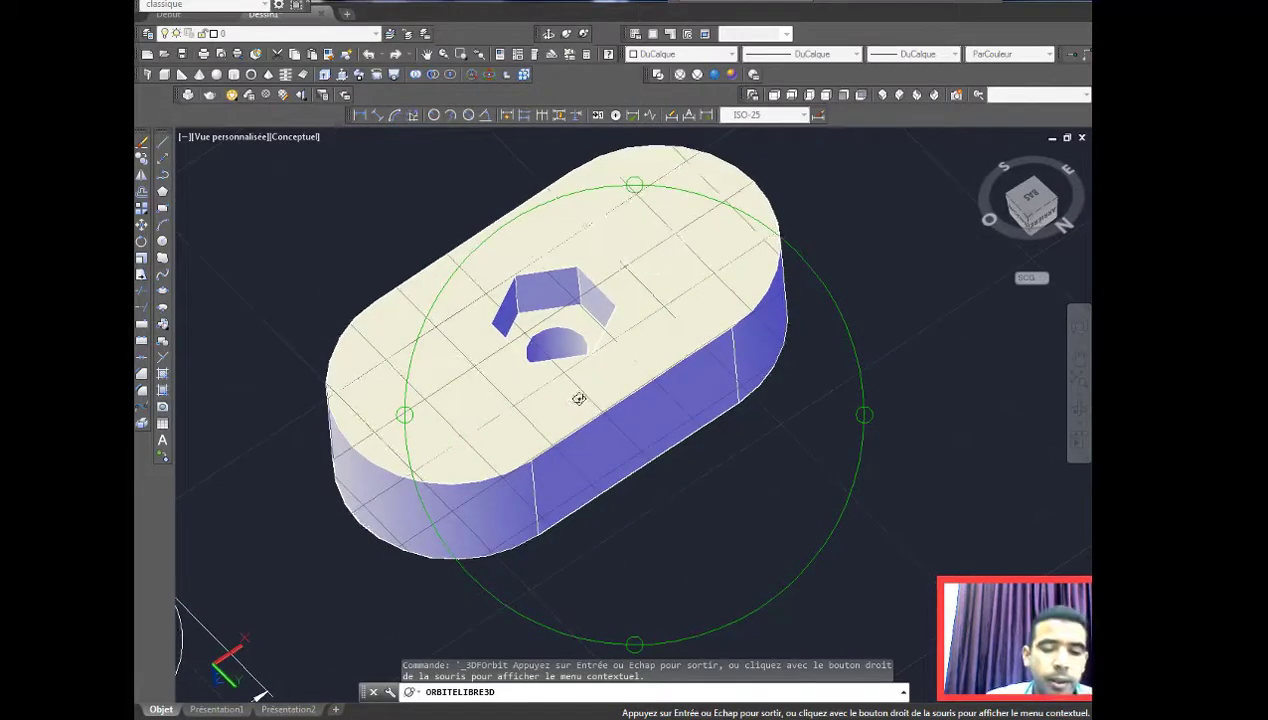
pyautogui.press('Escape')
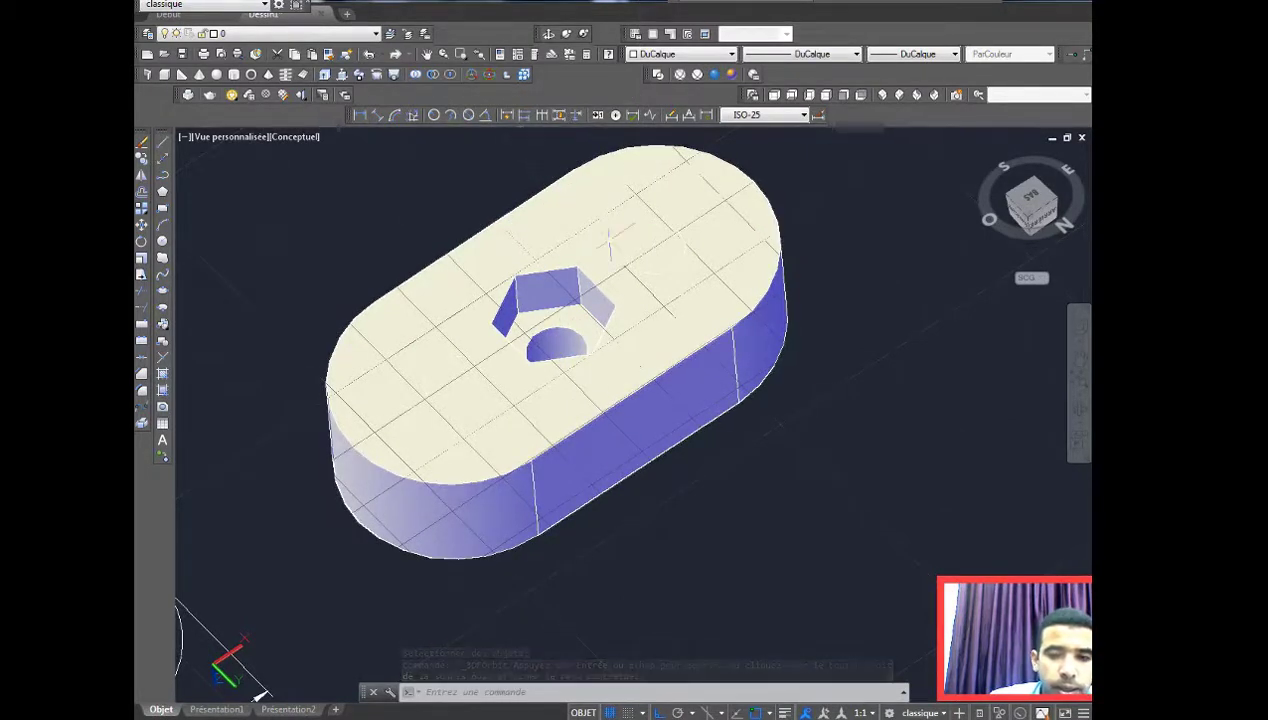
# Step: View the model from the top and bottom, then switch to 2D wireframe
pyautogui.click(782, 95)
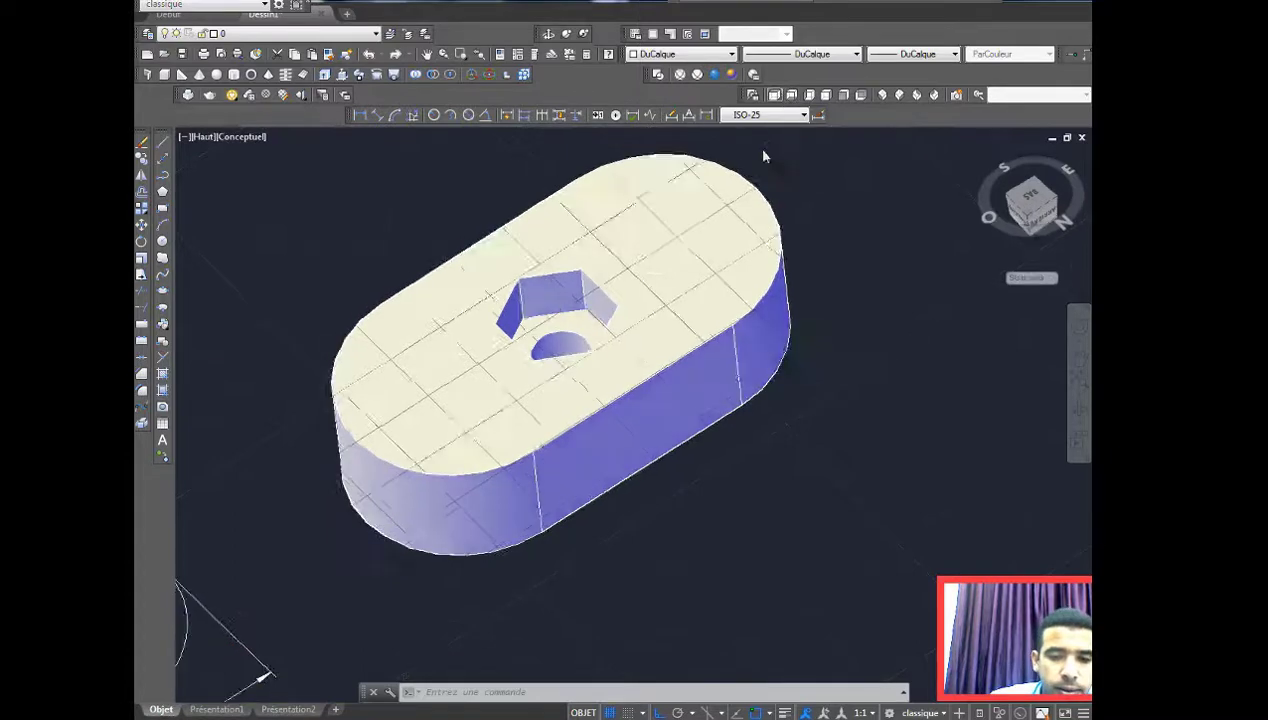
pyautogui.moveTo(637, 368); pyautogui.dragTo(509, 373, button='middle')
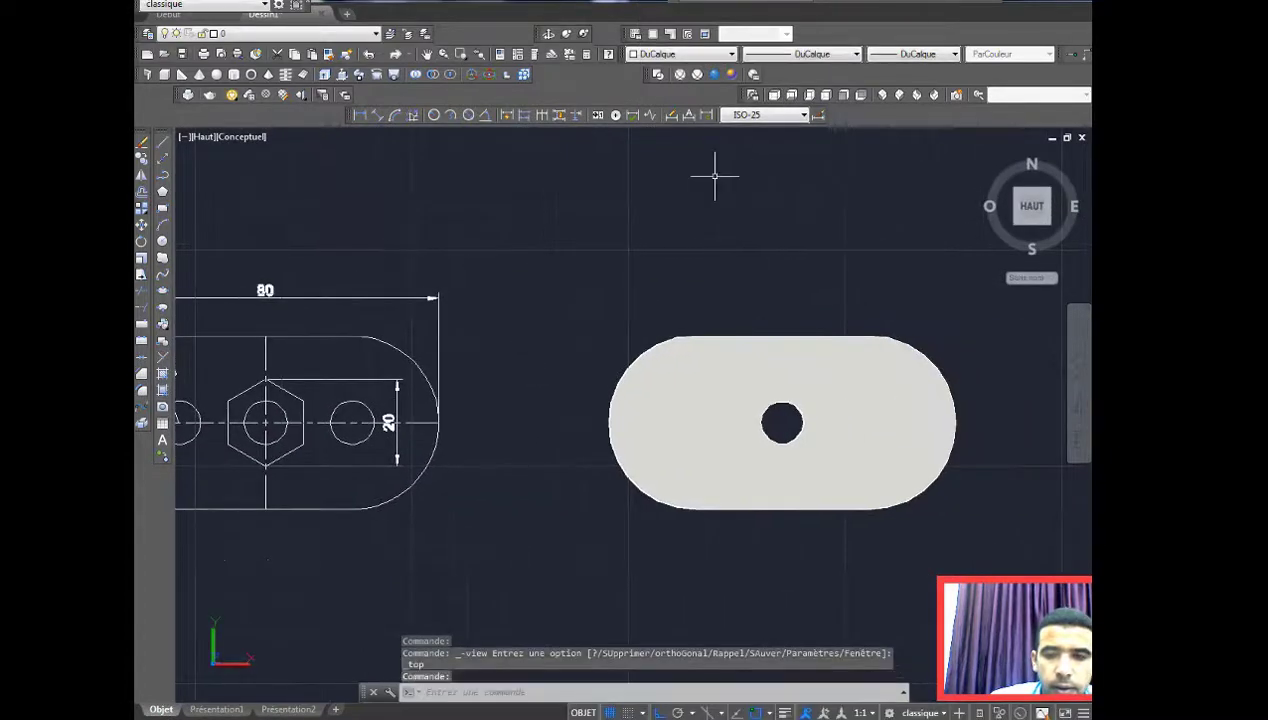
pyautogui.click(791, 95)
pyautogui.moveTo(407, 363); pyautogui.dragTo(550, 363, button='middle')
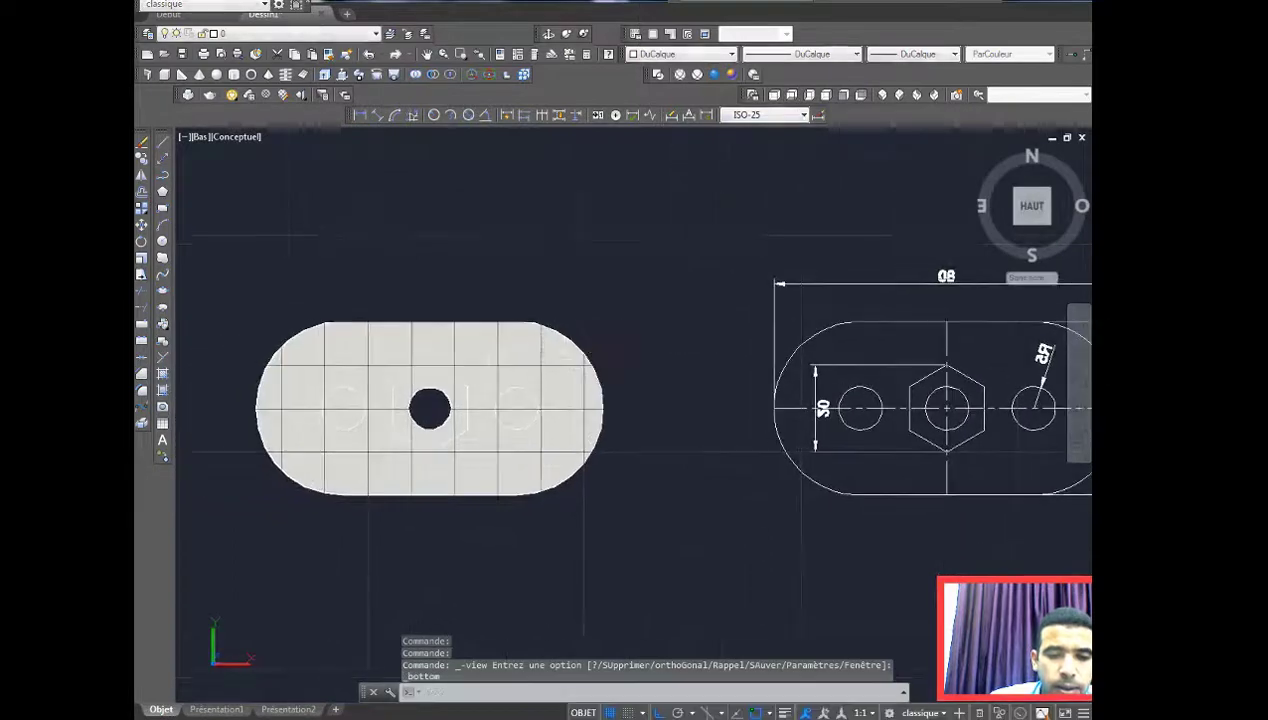
pyautogui.click(658, 76)
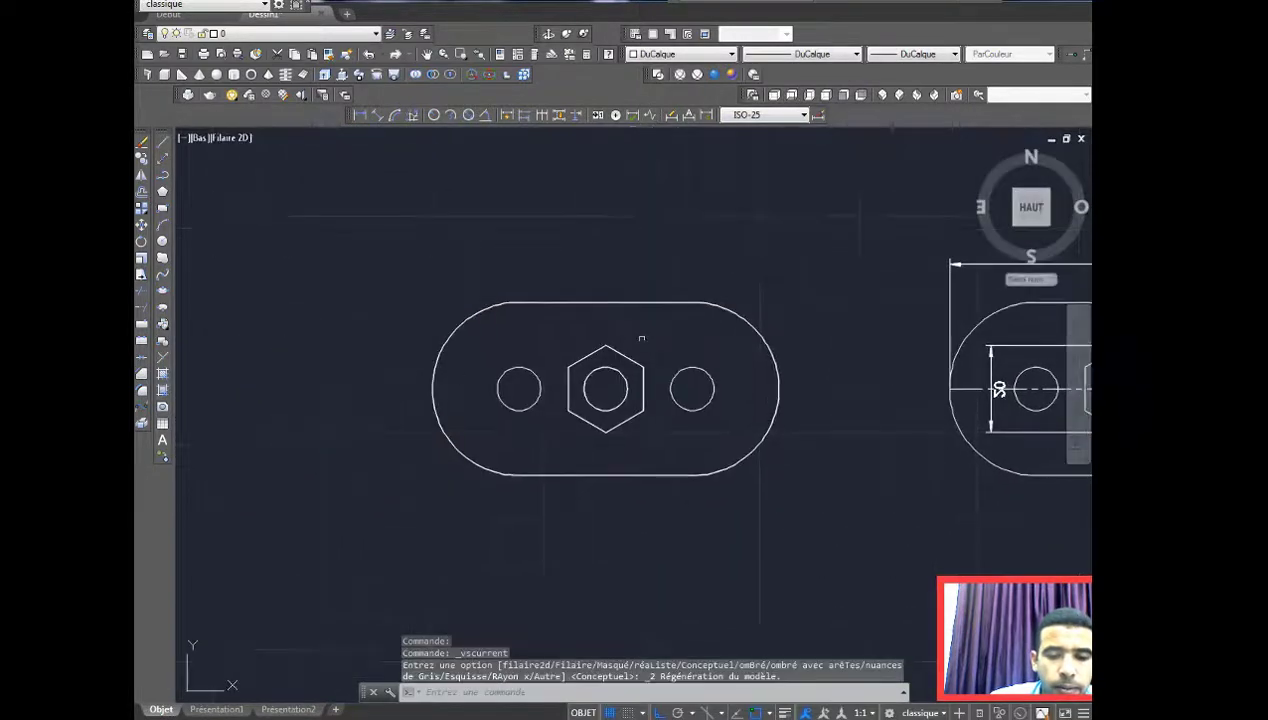
pyautogui.moveTo(304, 346); pyautogui.dragTo(384, 366, button='middle')
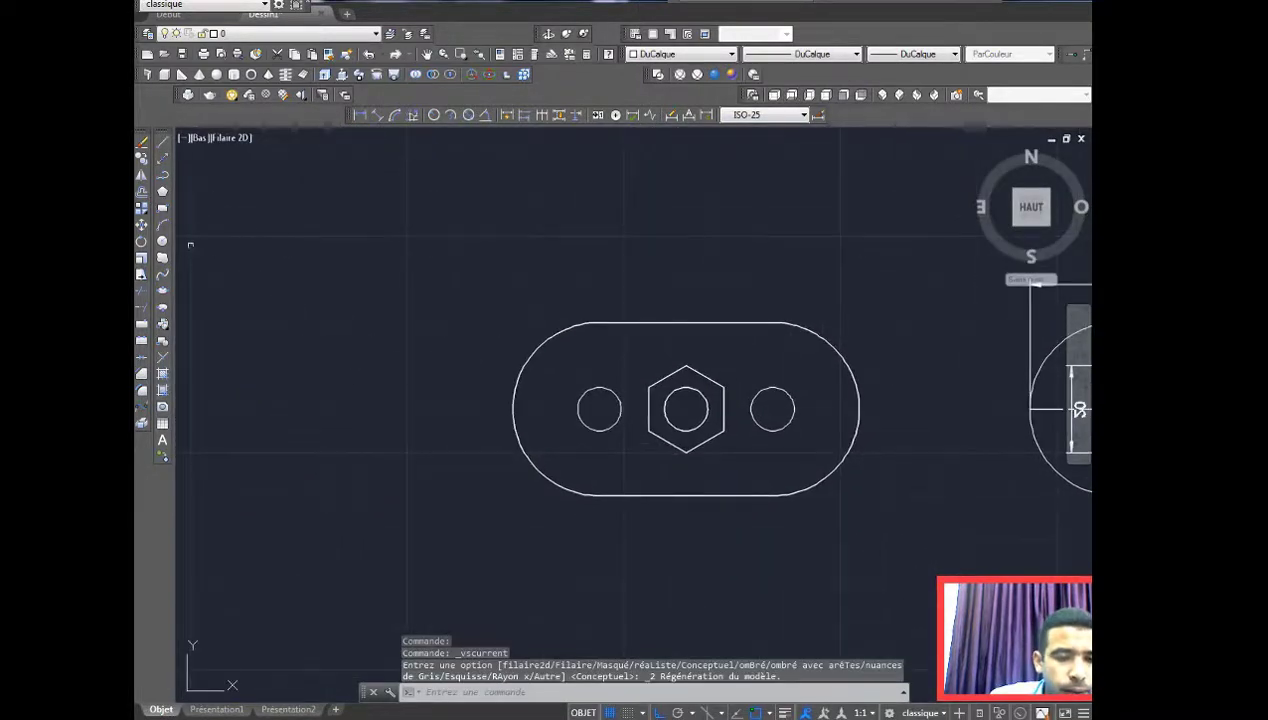
# Step: Draw a circle of radius 5 to the left of the plate
pyautogui.click(141, 241)
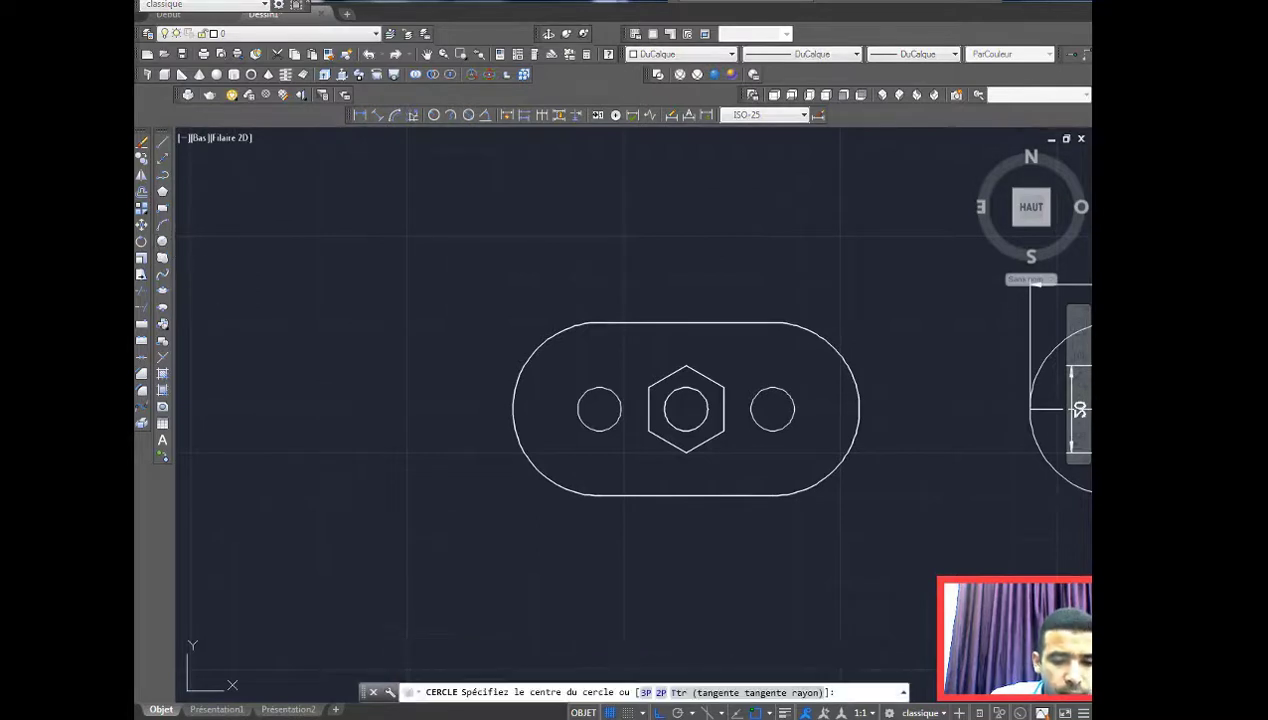
pyautogui.click(365, 411)
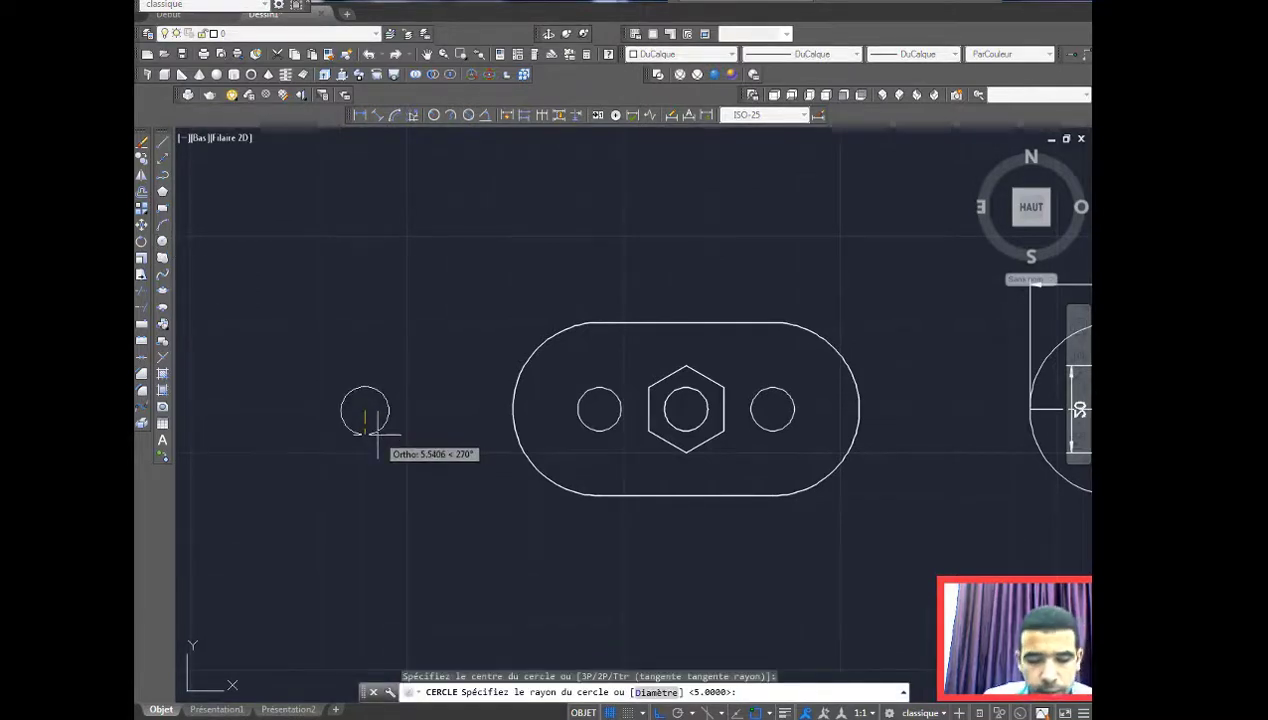
pyautogui.write('5')
pyautogui.press('Return')
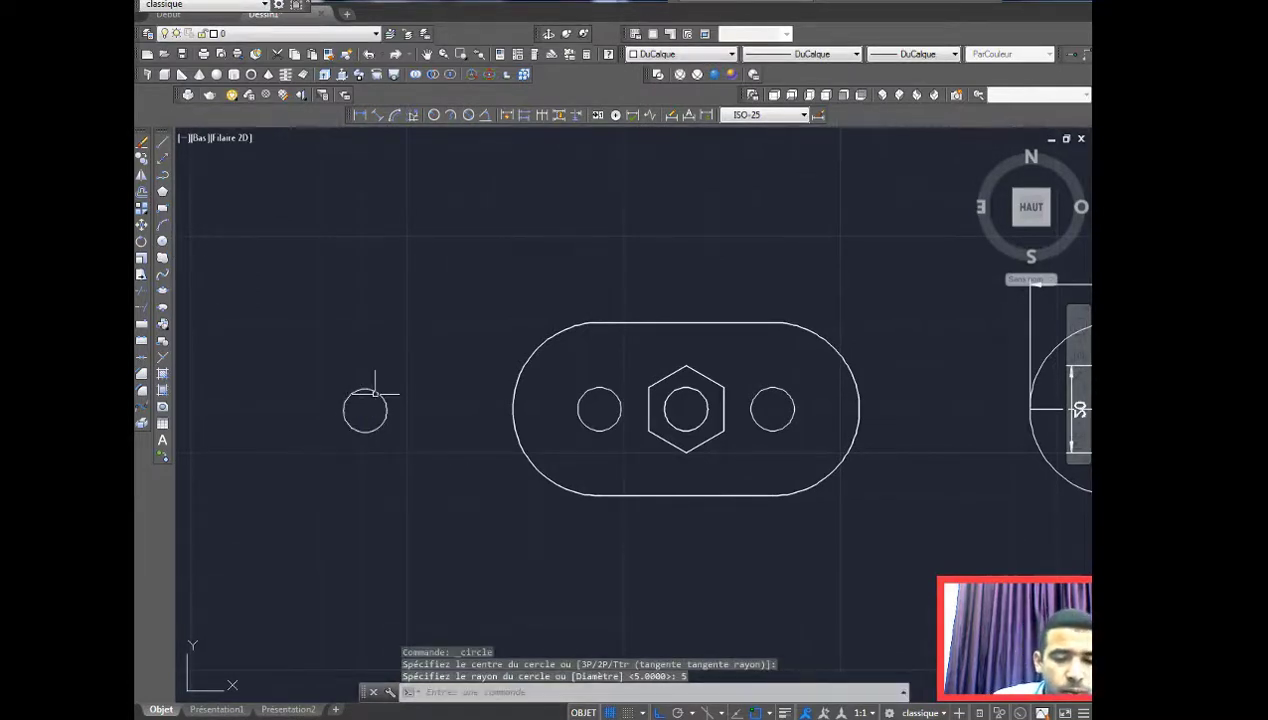
pyautogui.moveTo(375, 398); pyautogui.dragTo(378, 385, button='middle')
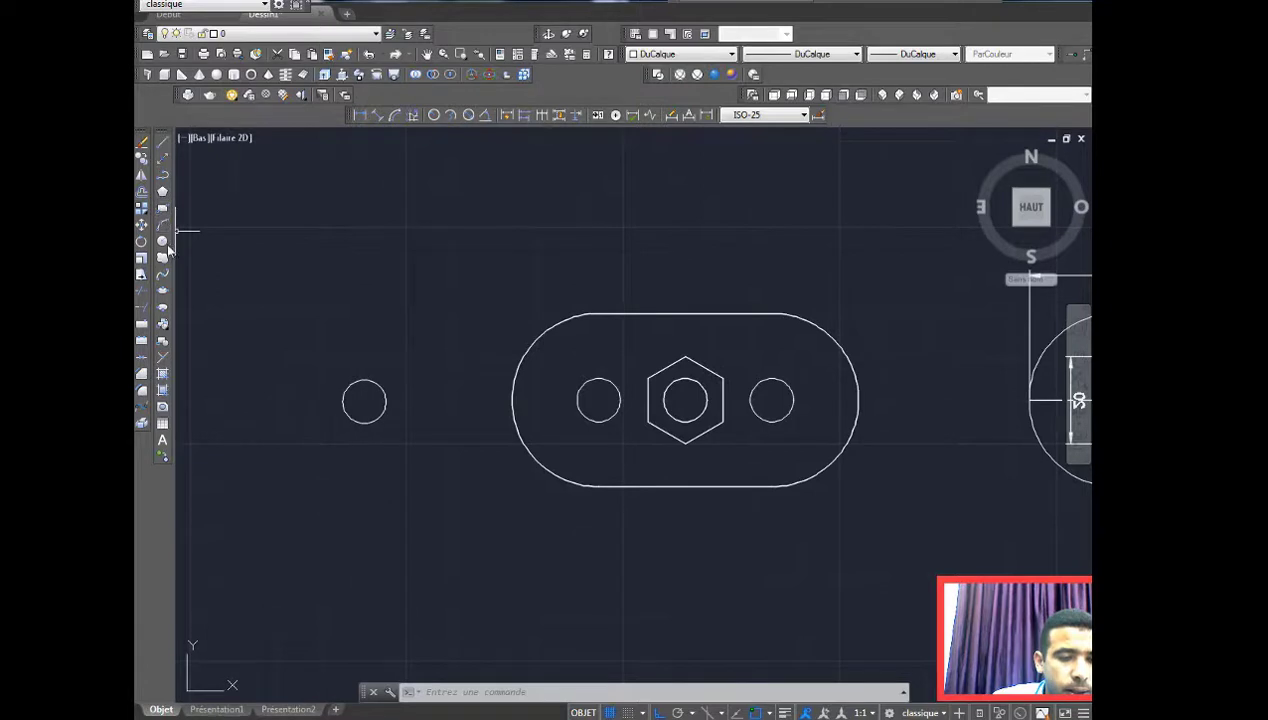
# Step: Create a helix on the small circle's centre: base and top radius 5, 10 turns, height 10
pyautogui.click(286, 78)
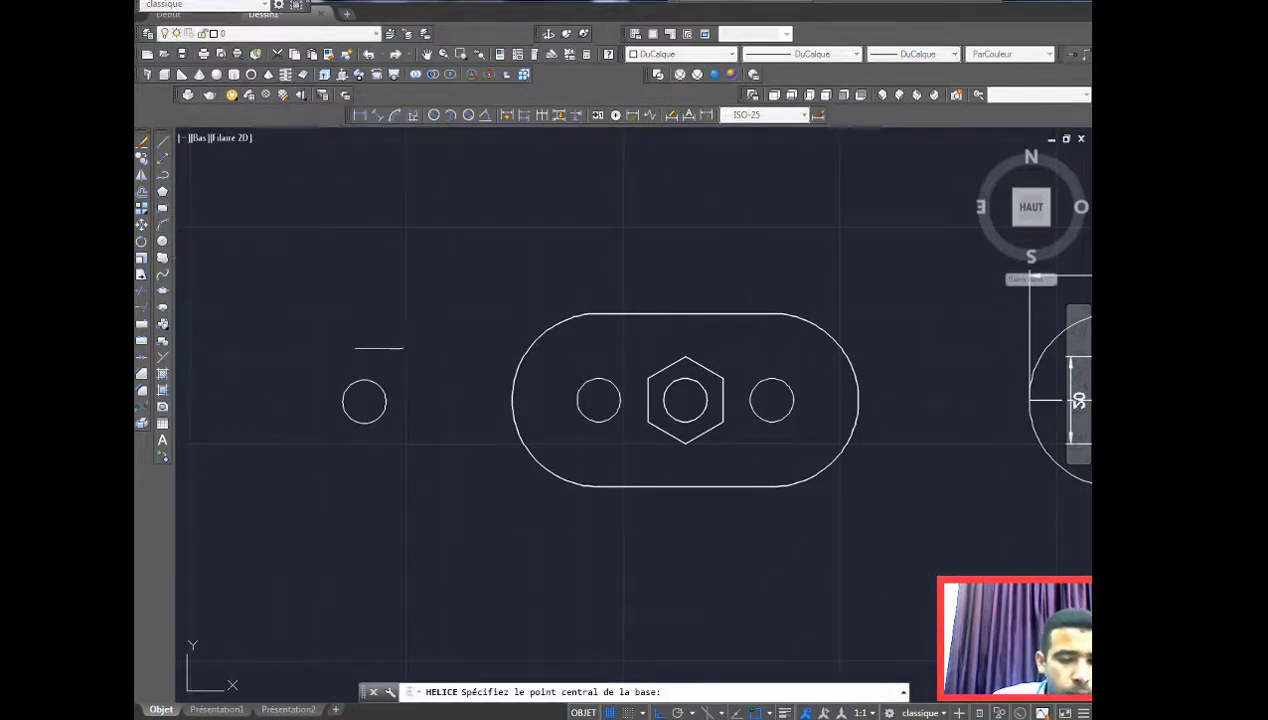
pyautogui.click(364, 401)
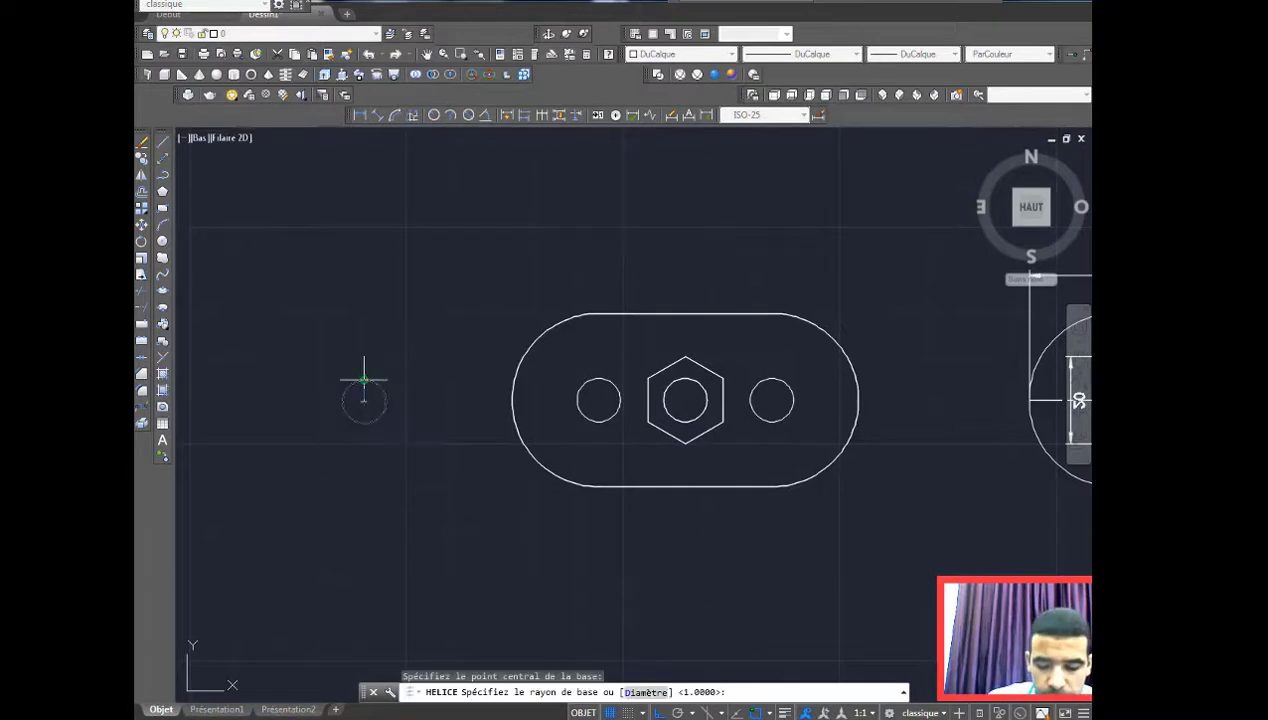
pyautogui.write('5')
pyautogui.press('Return')
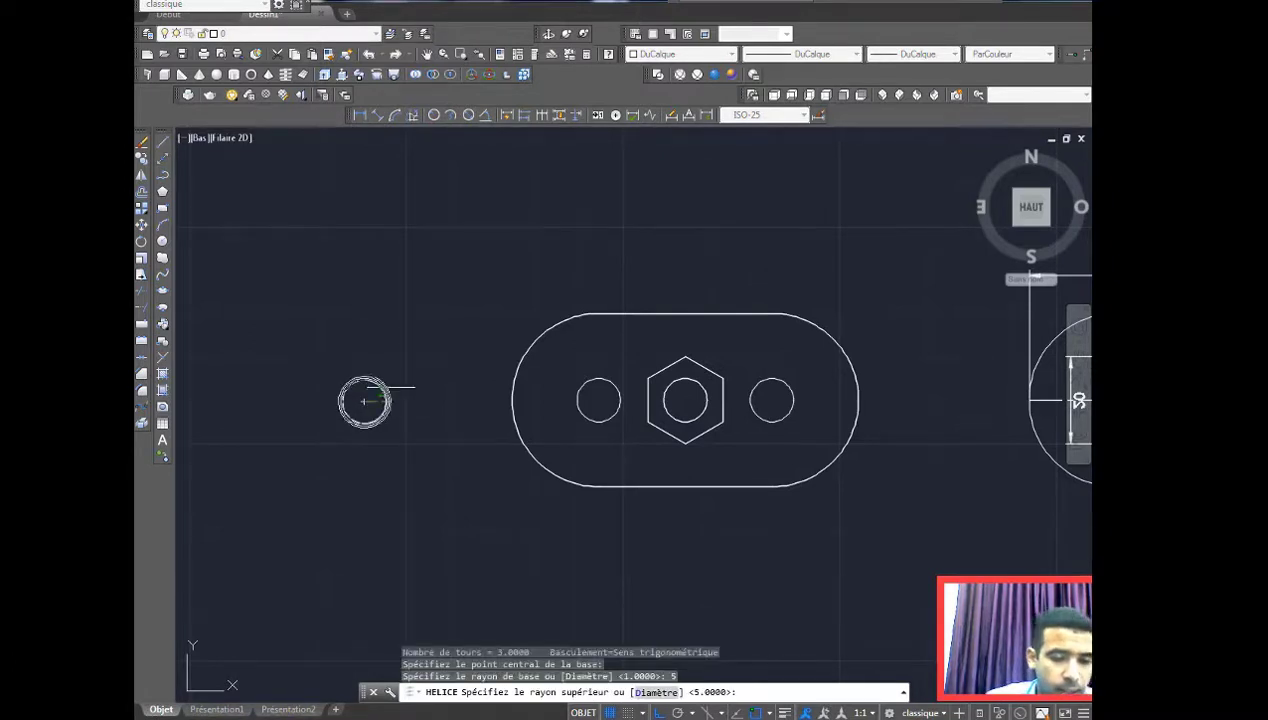
pyautogui.write('5')
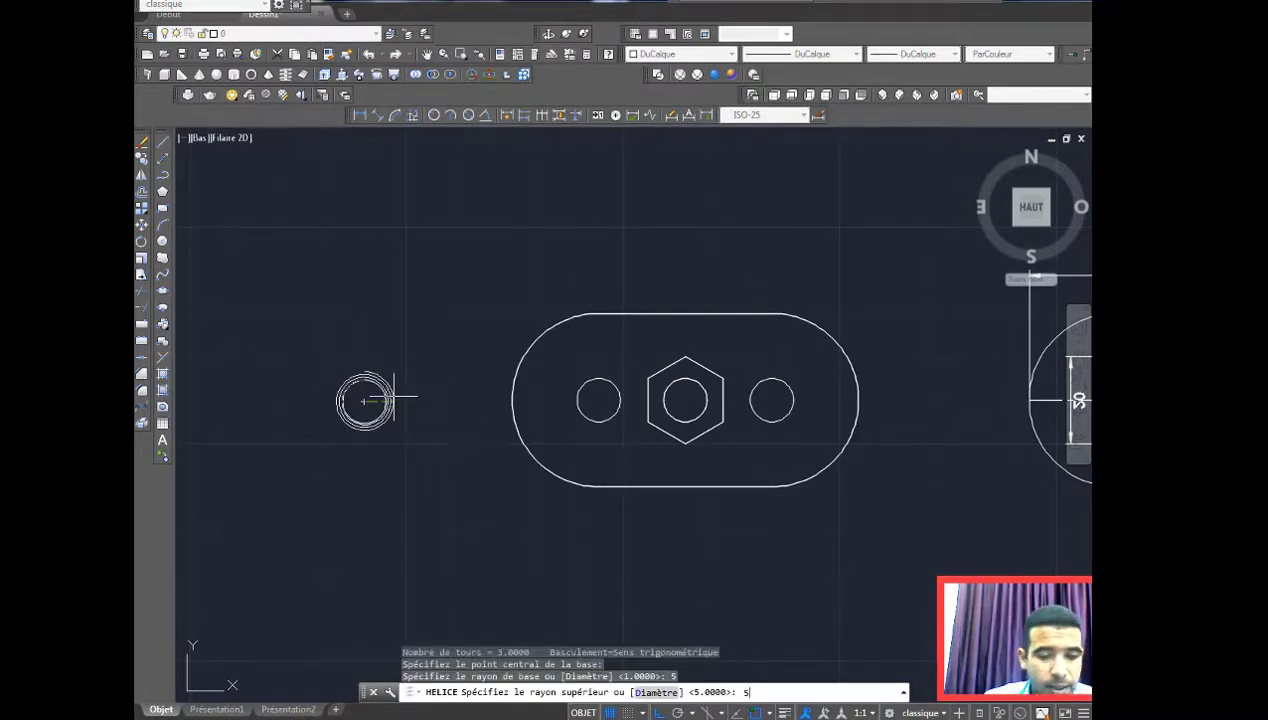
pyautogui.press('Return')
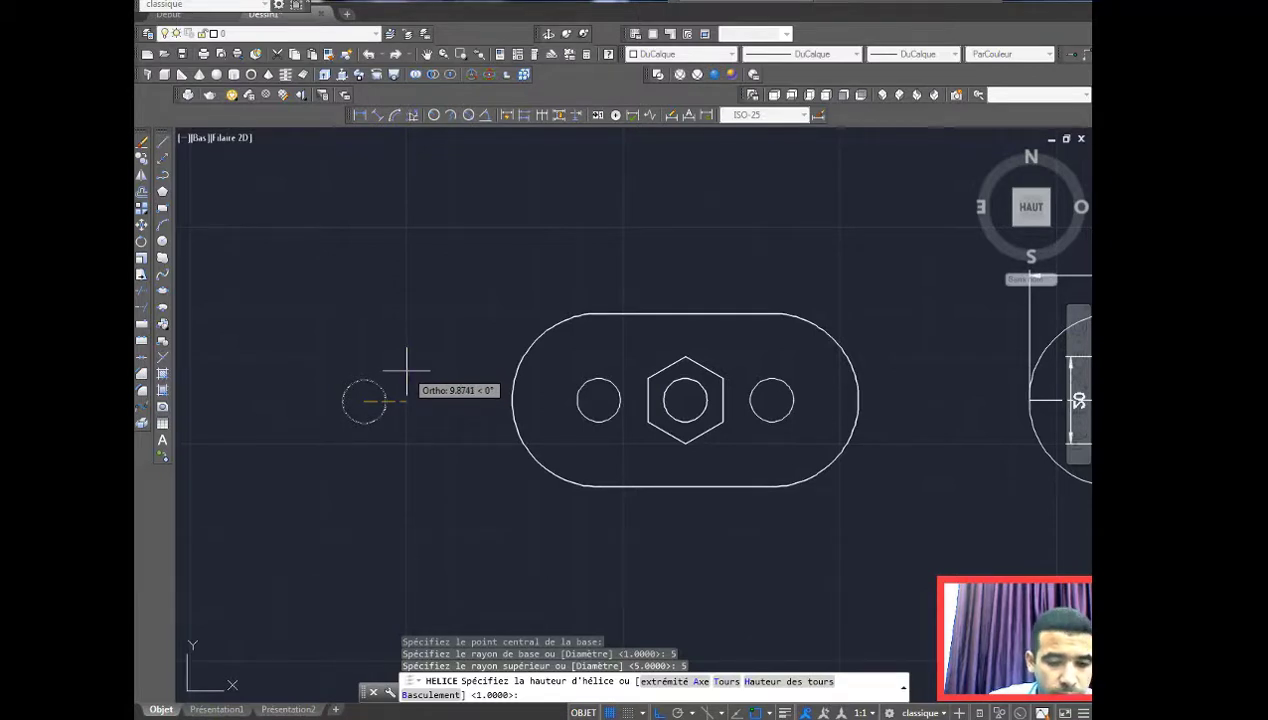
pyautogui.write('t')
pyautogui.press('Return')
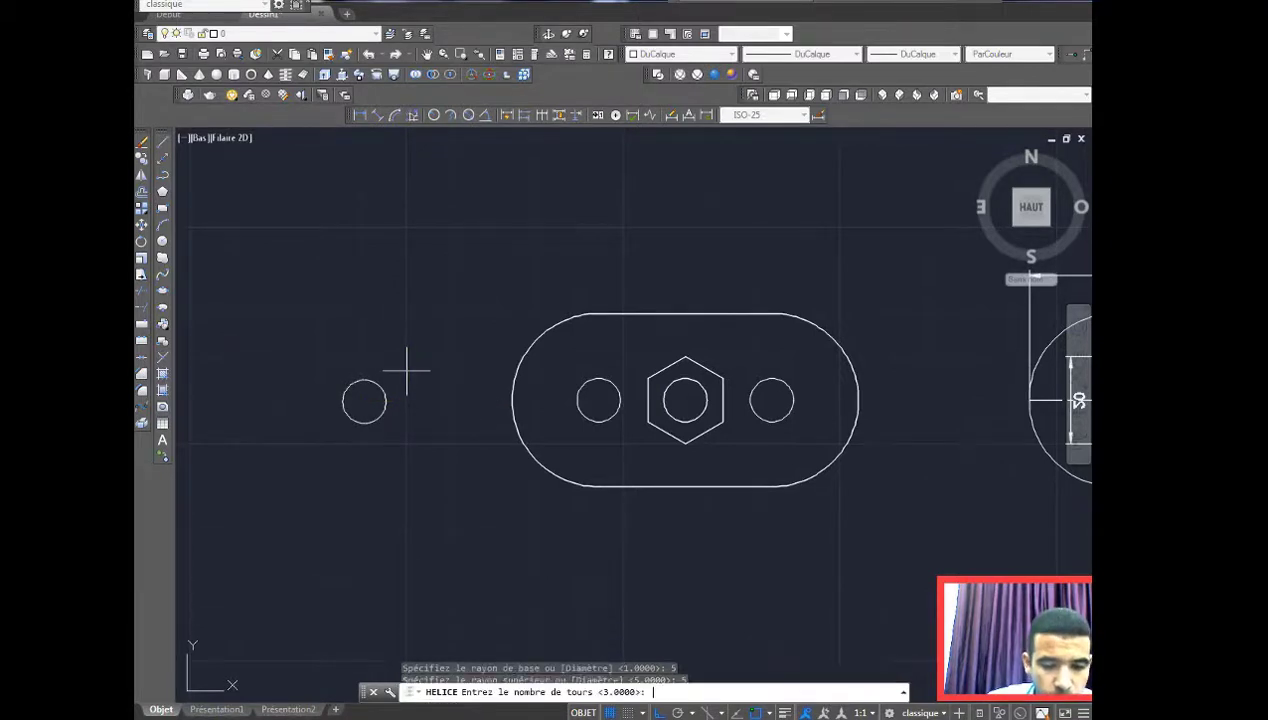
pyautogui.write('10')
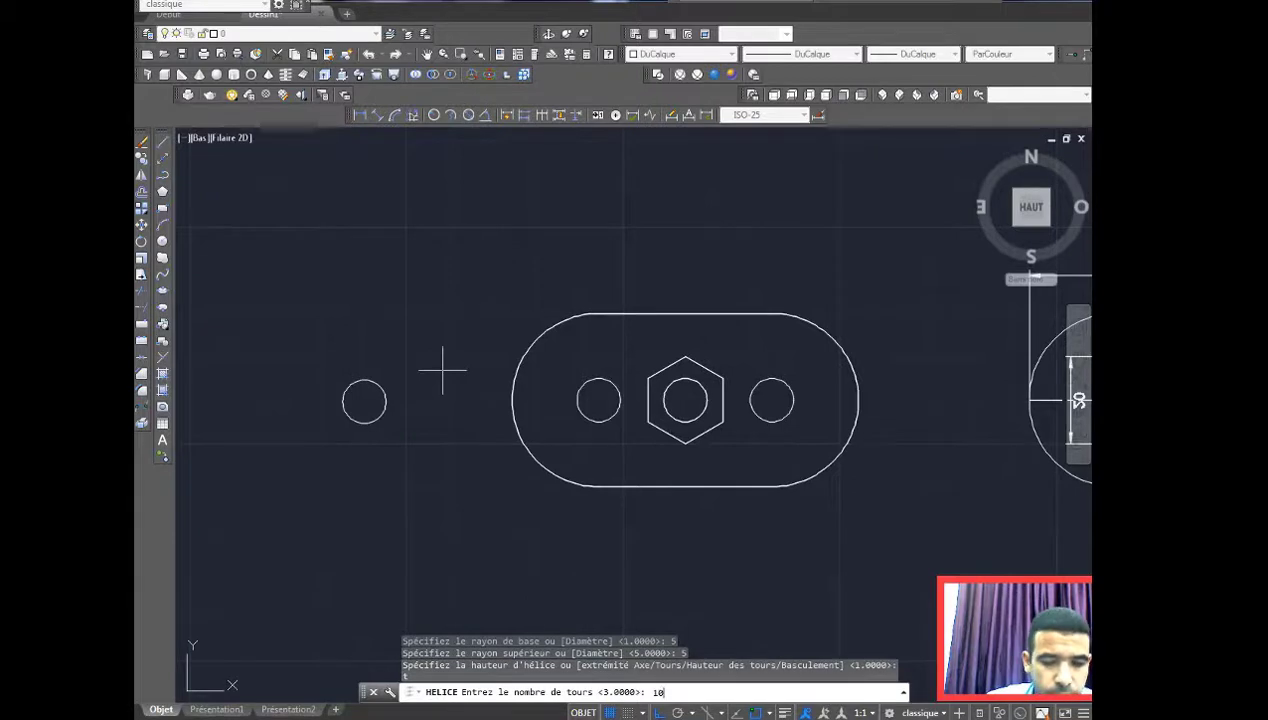
pyautogui.press('Return')
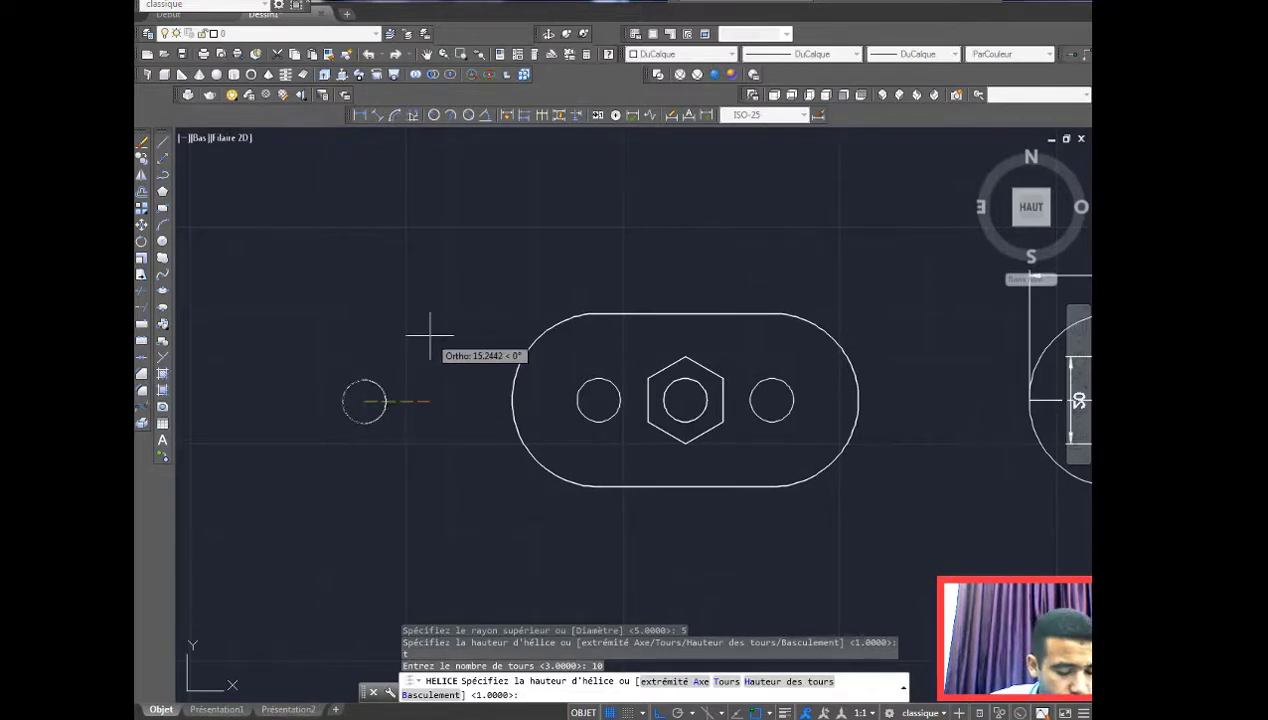
pyautogui.write('th')
pyautogui.press('Return')
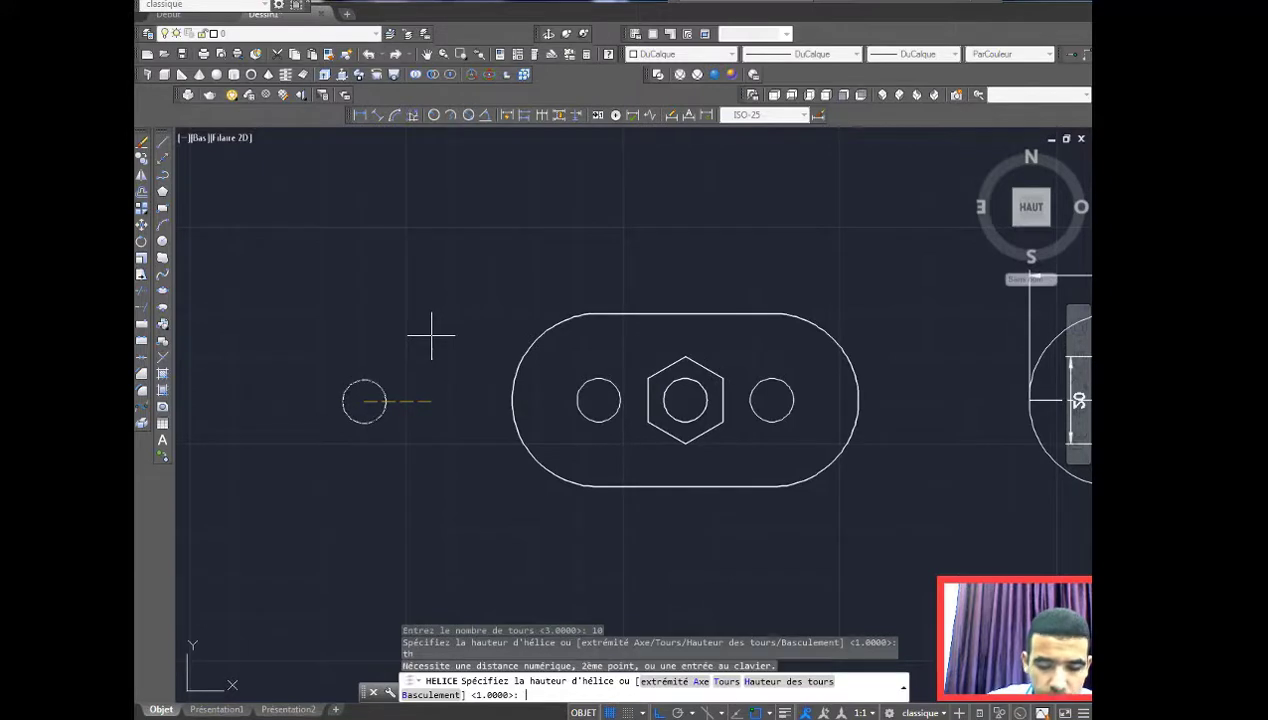
pyautogui.press('Return')
pyautogui.press('Return')
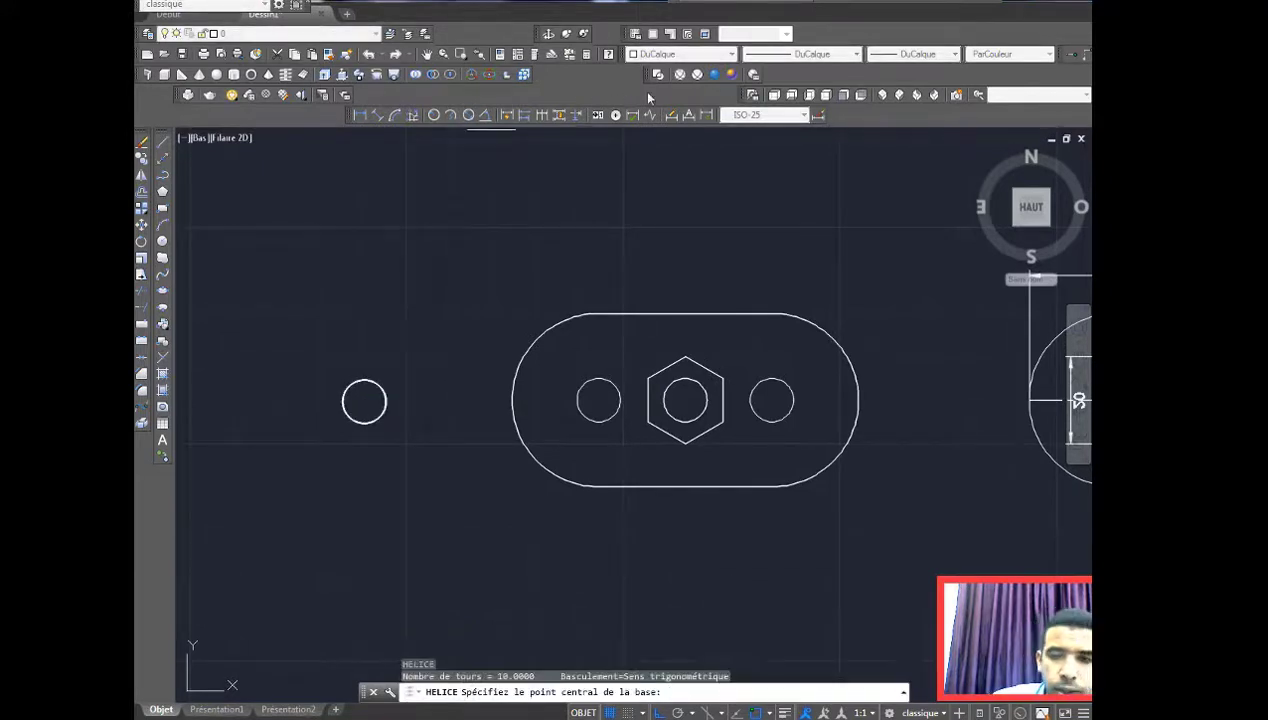
# Step: In SW isometric view, draw a radius 0.4 circle beside the helix
pyautogui.click(880, 95)
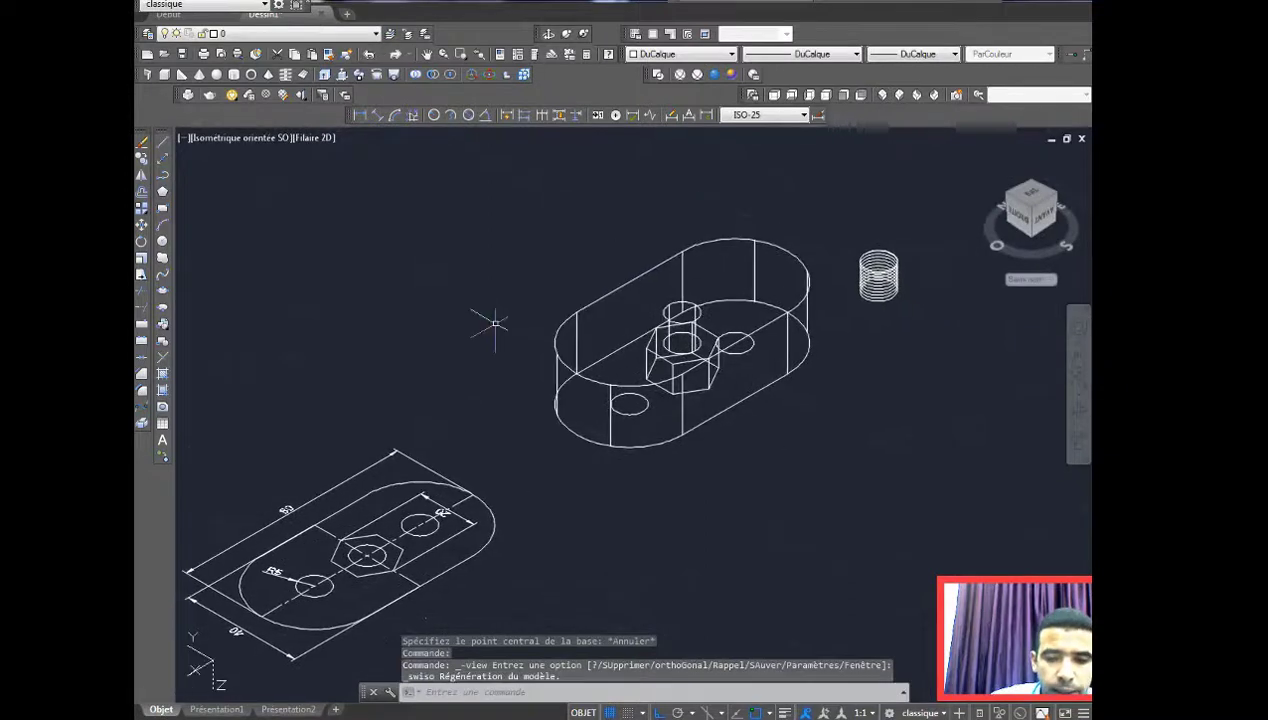
pyautogui.moveTo(678, 283); pyautogui.dragTo(405, 318, button='middle')
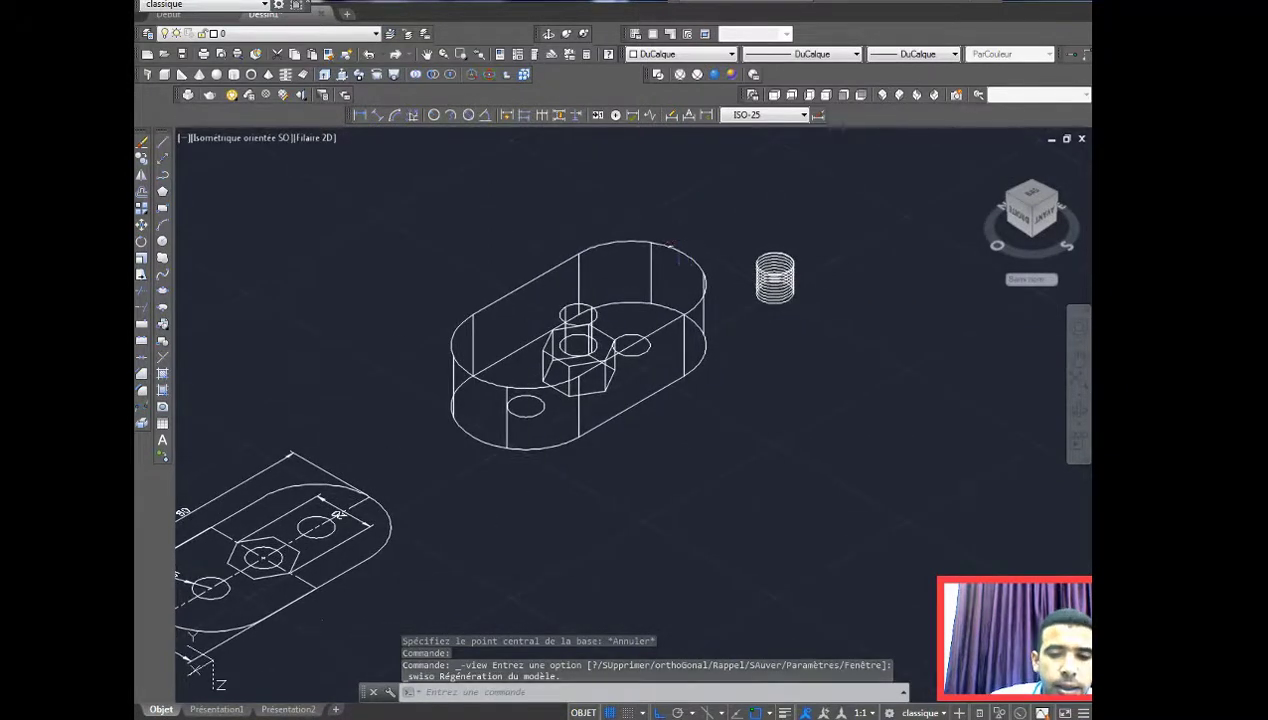
pyautogui.moveTo(658, 242); pyautogui.dragTo(630, 266, button='middle')
pyautogui.click(162, 243)
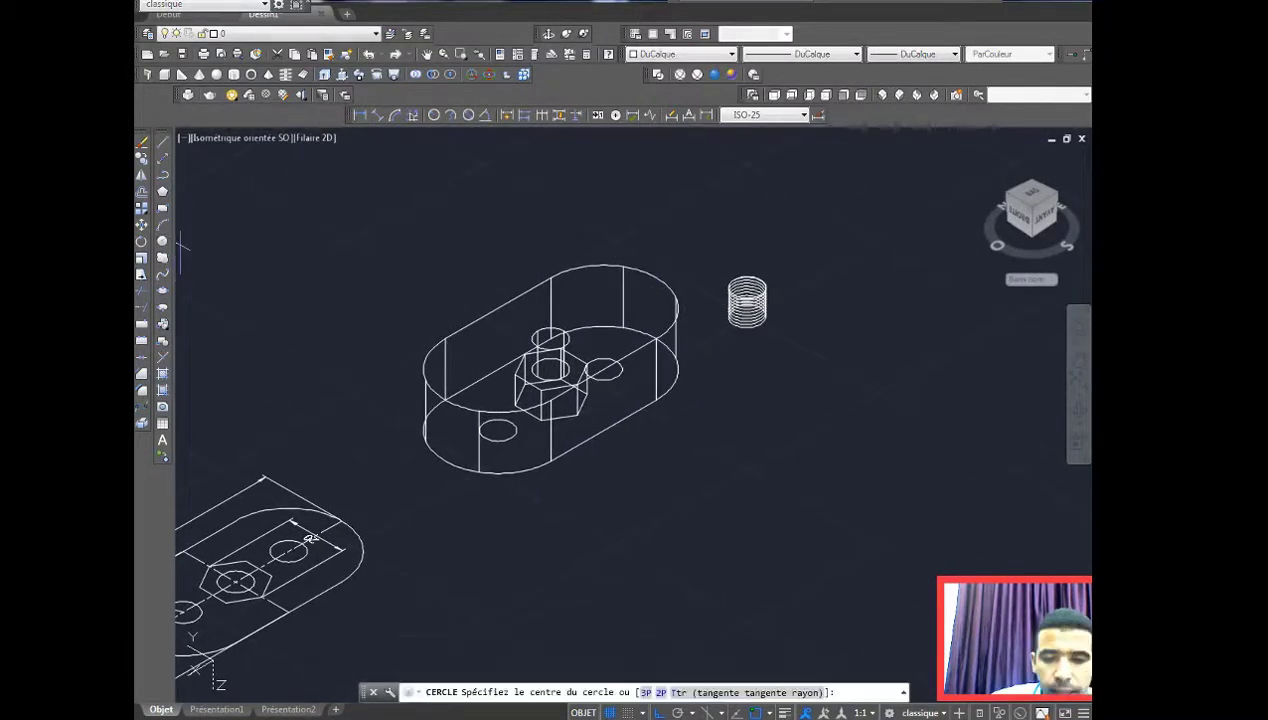
pyautogui.click(823, 303)
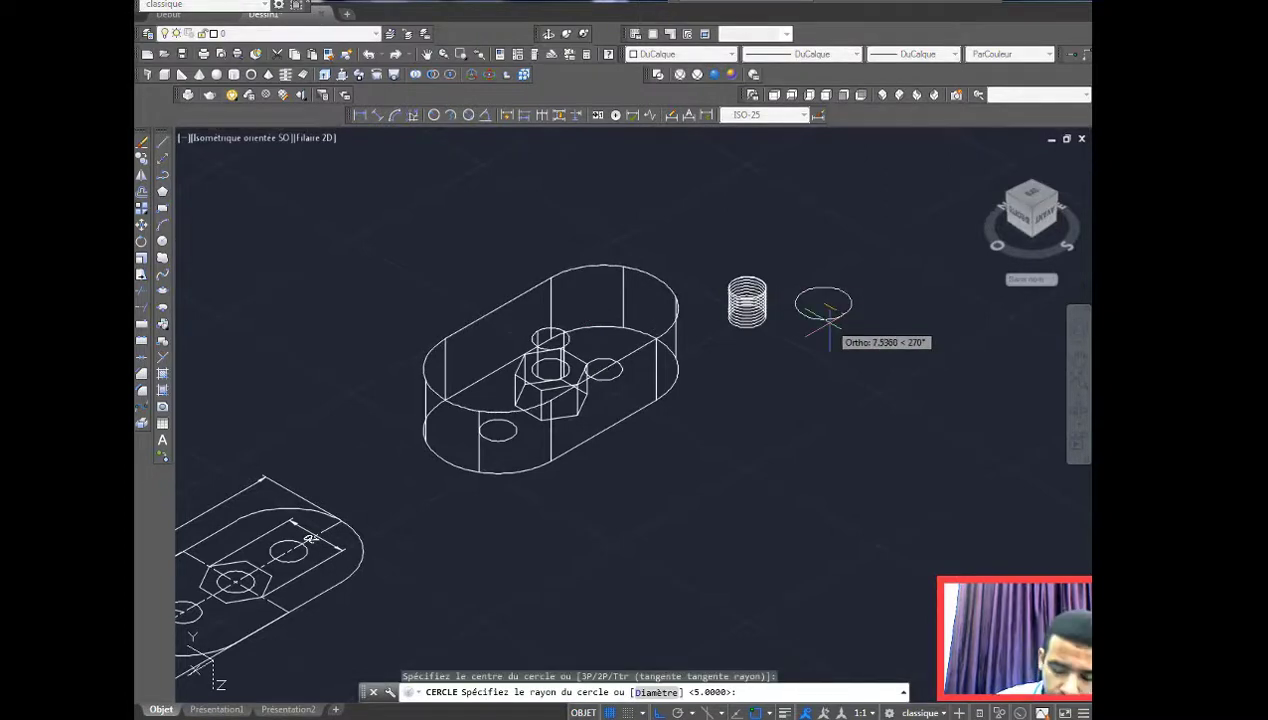
pyautogui.write('0.4')
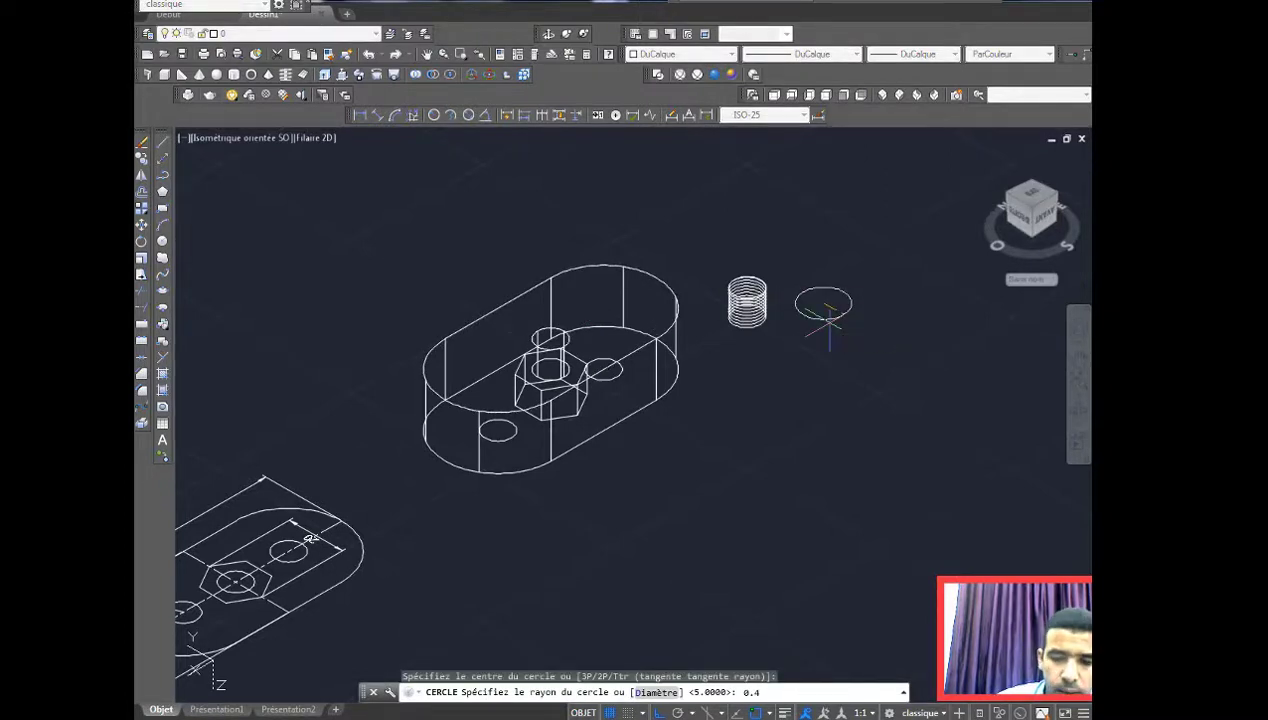
pyautogui.press('Return')
pyautogui.moveTo(829, 317); pyautogui.dragTo(800, 349, button='middle')
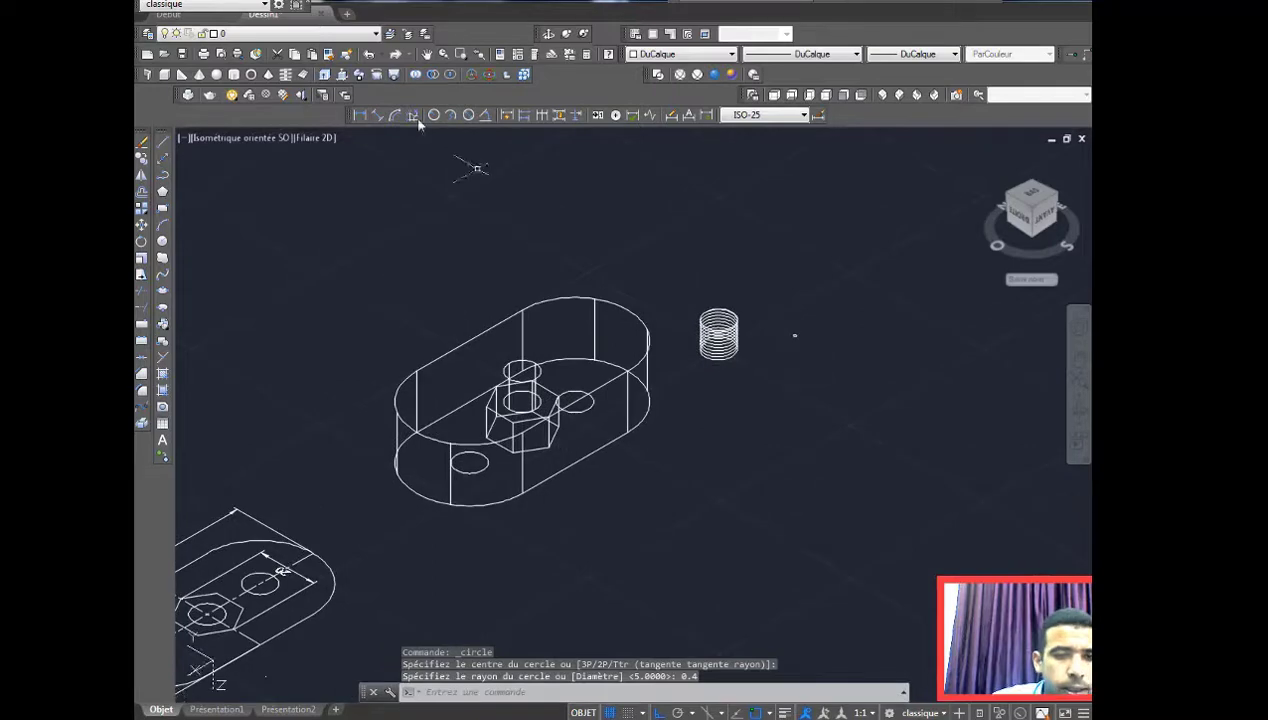
pyautogui.click(358, 77)
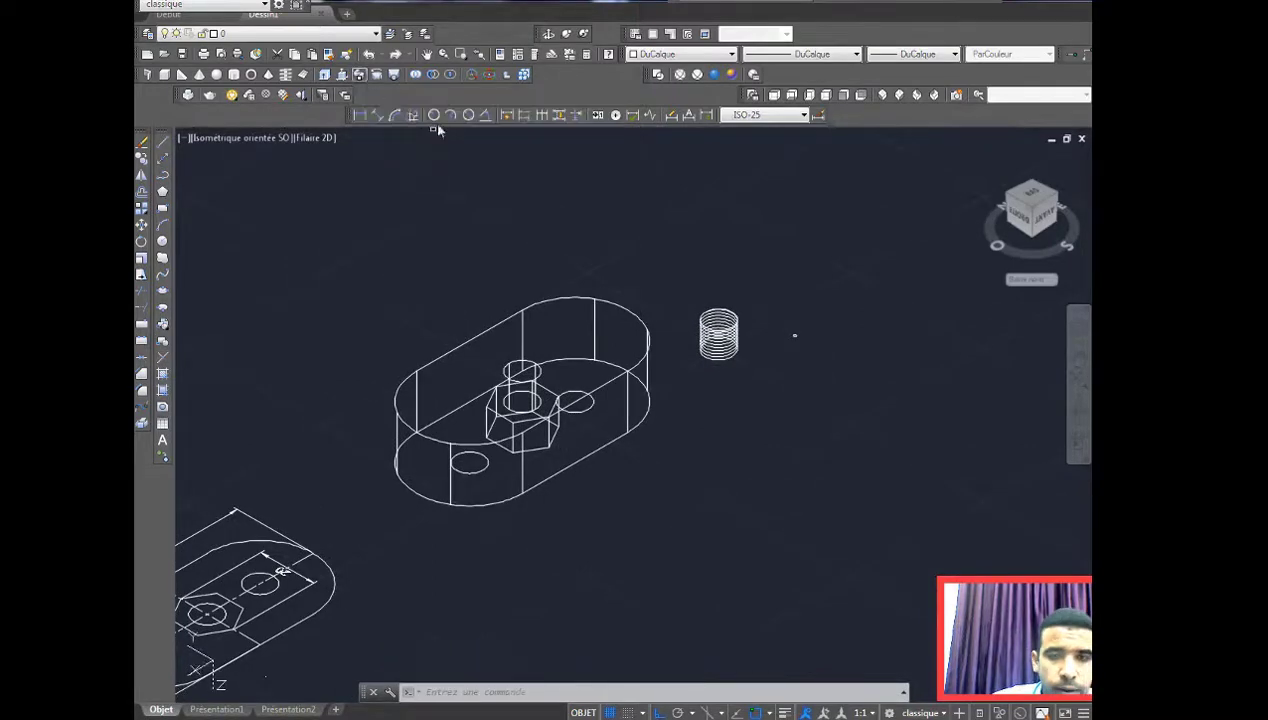
pyautogui.scroll(4, 715, 318)
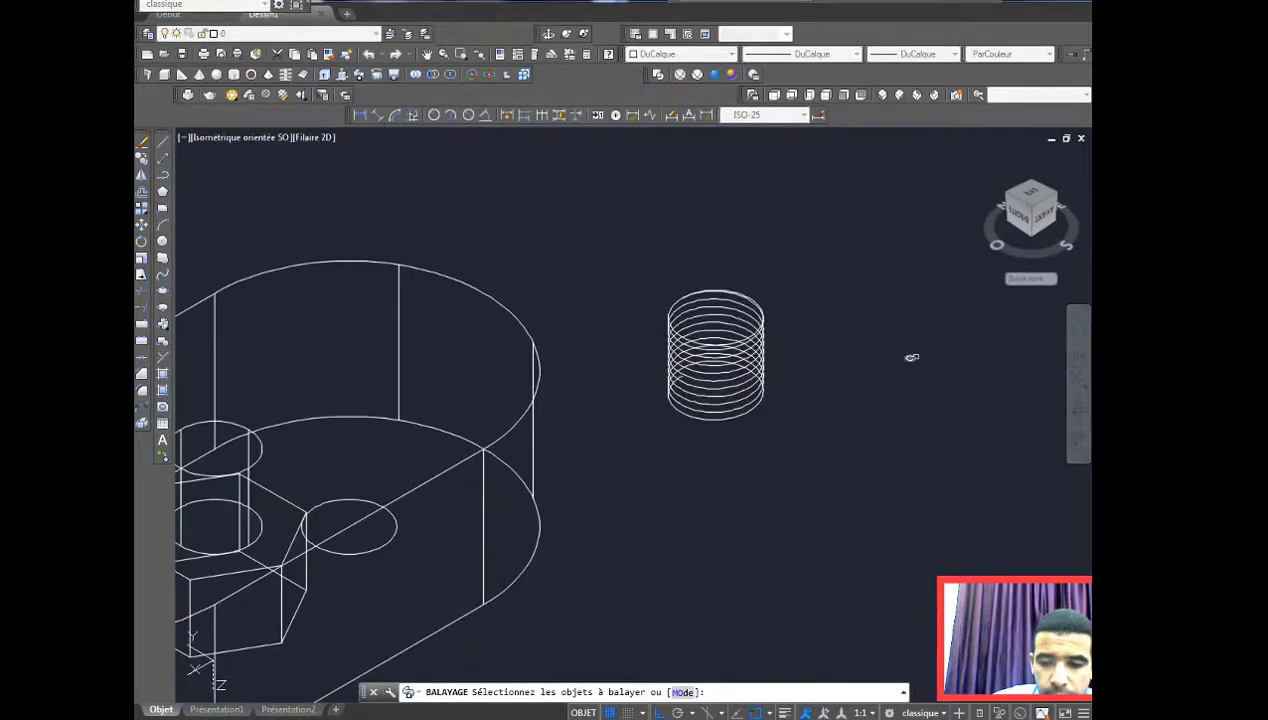
# Step: Sweep the 0.4 circle along the helix, checking the coil in Conceptual then 2D Wireframe
pyautogui.click(921, 371)
pyautogui.click(867, 333)
pyautogui.press('Return')
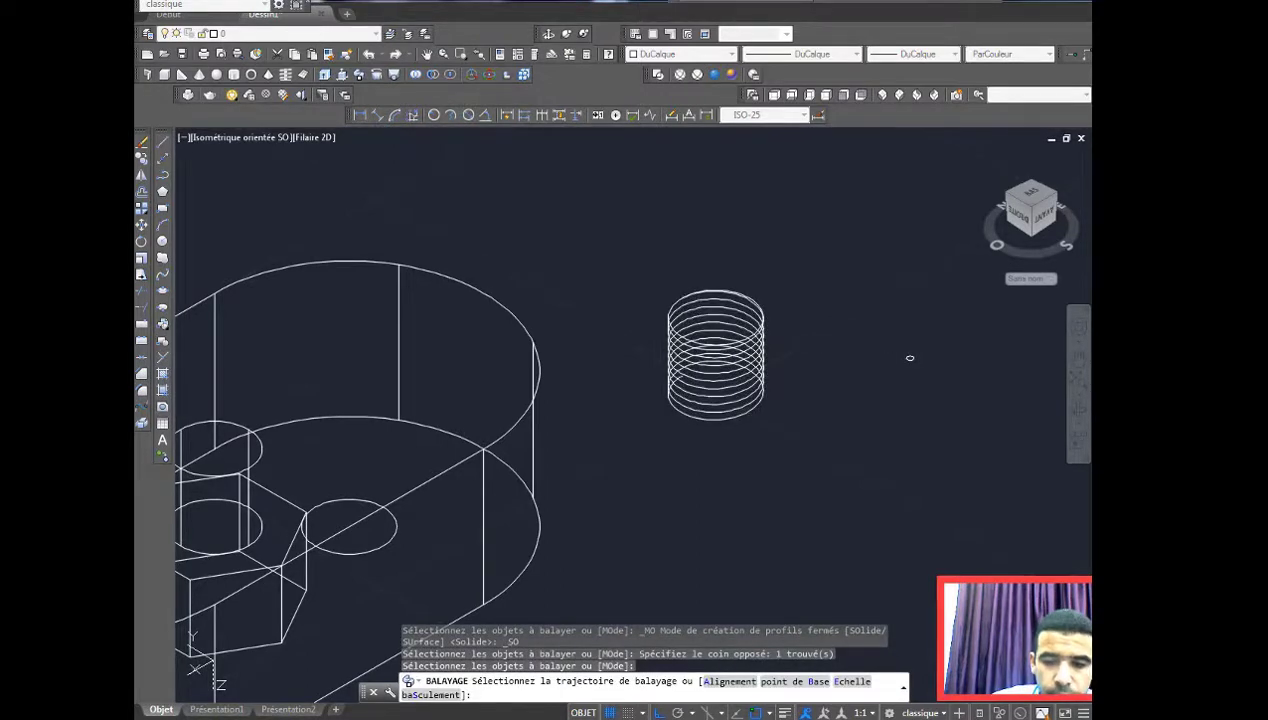
pyautogui.click(763, 345)
pyautogui.click(688, 115)
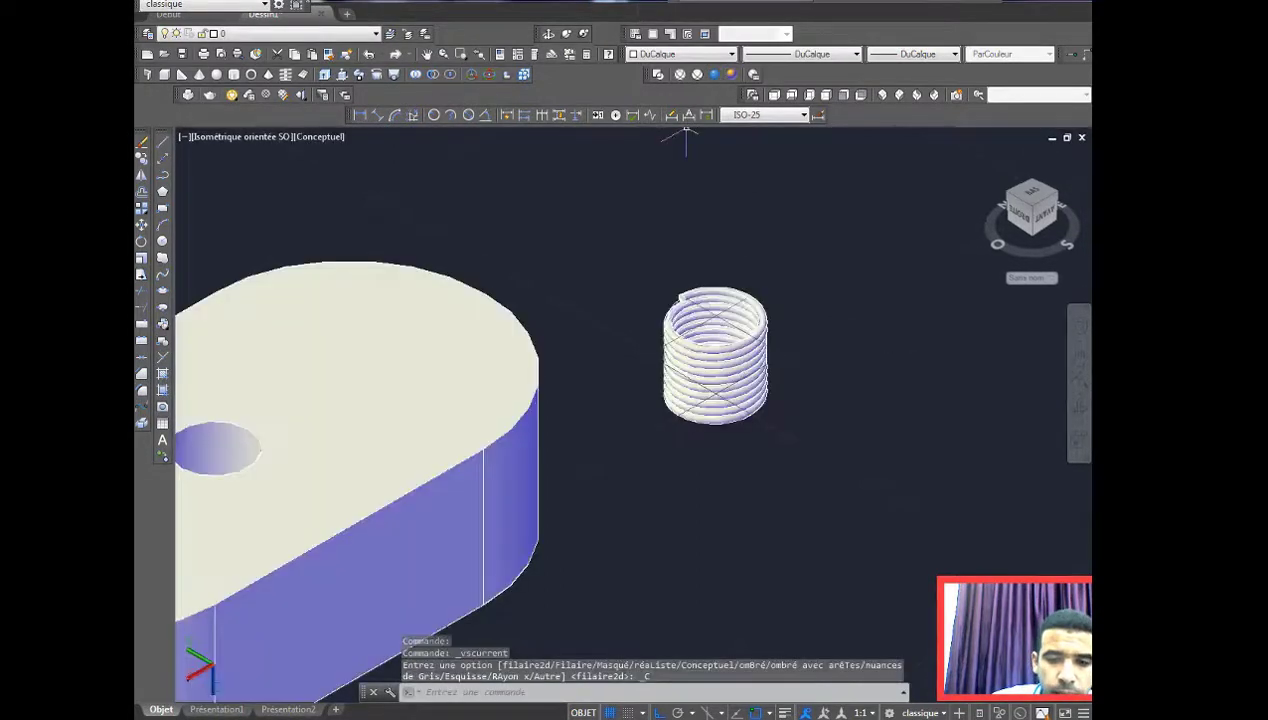
pyautogui.moveTo(715, 345); pyautogui.dragTo(785, 312, button='middle')
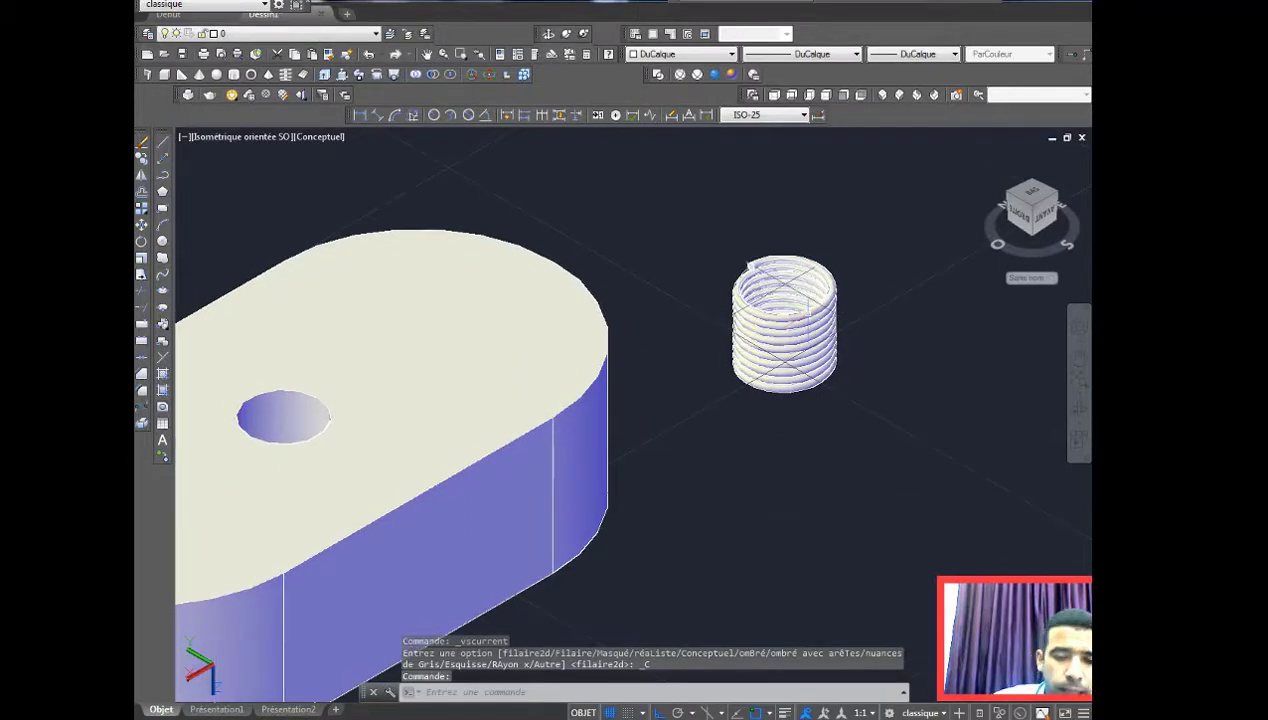
pyautogui.click(658, 75)
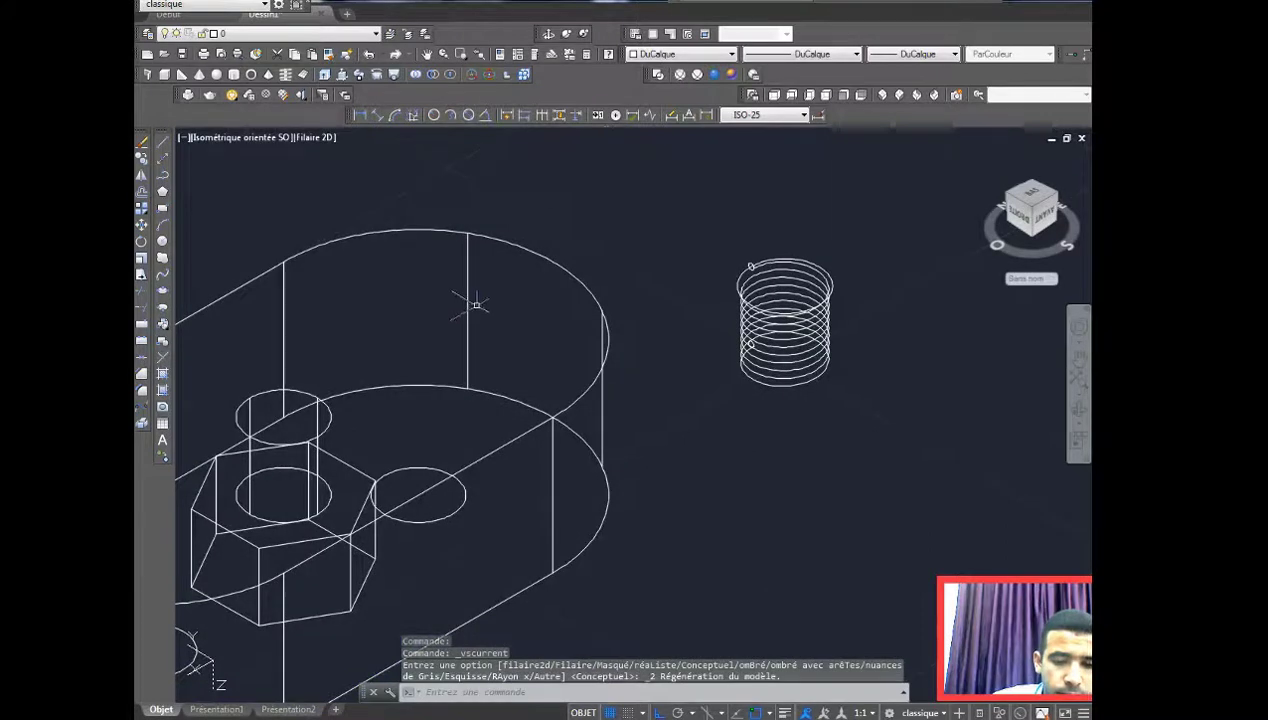
pyautogui.moveTo(481, 297); pyautogui.dragTo(526, 288, button='middle')
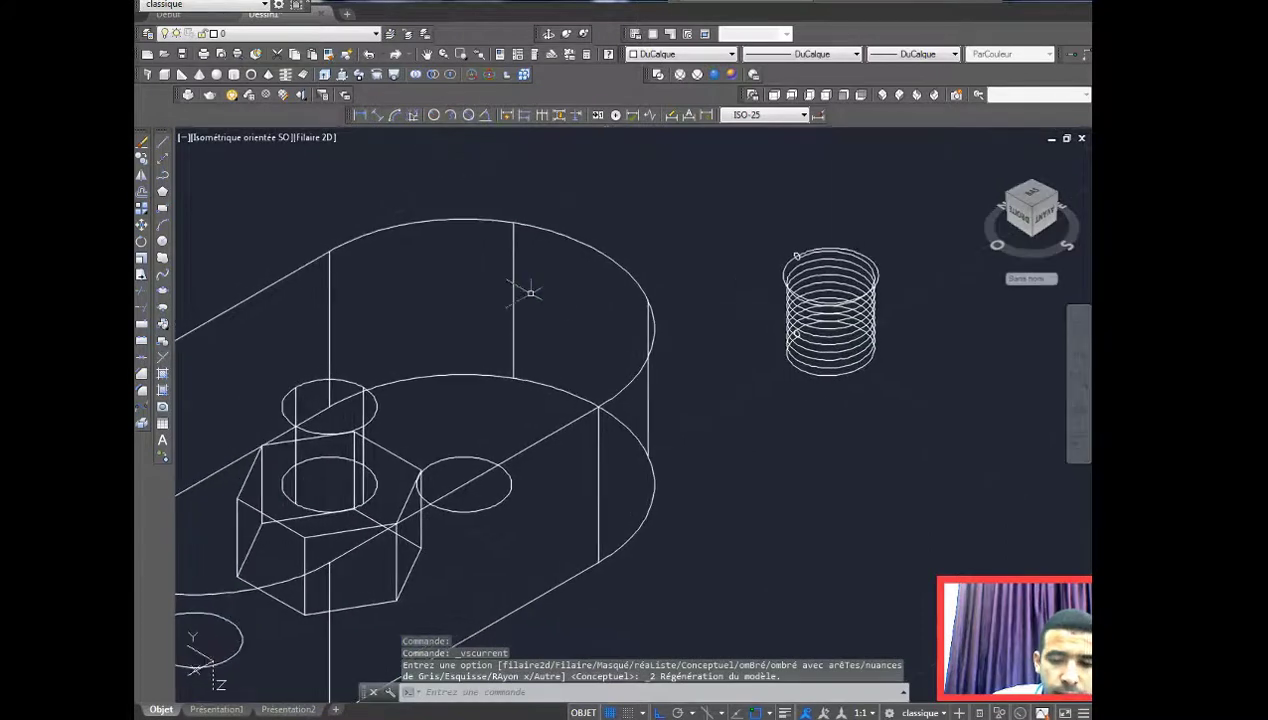
pyautogui.click(145, 229)
# Step: Move the threaded coil into the plate's hole, orbiting to check its position
pyautogui.click(928, 414)
pyautogui.click(747, 225)
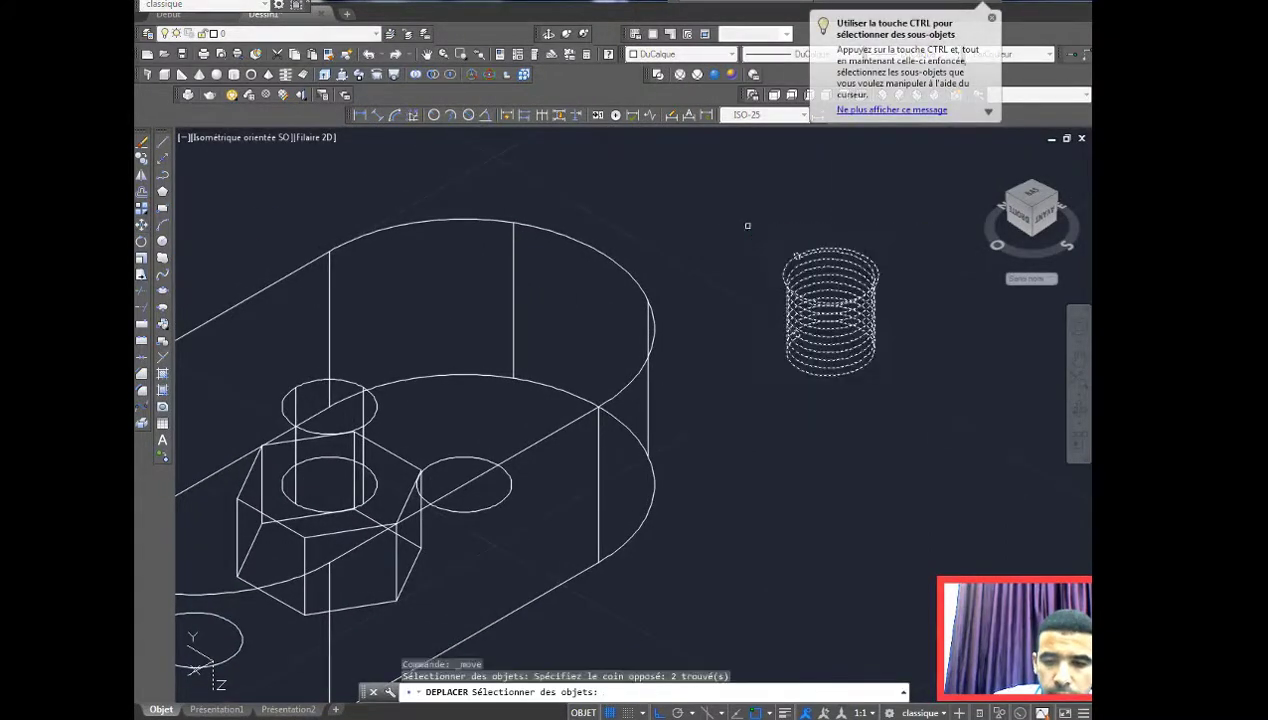
pyautogui.press('Return')
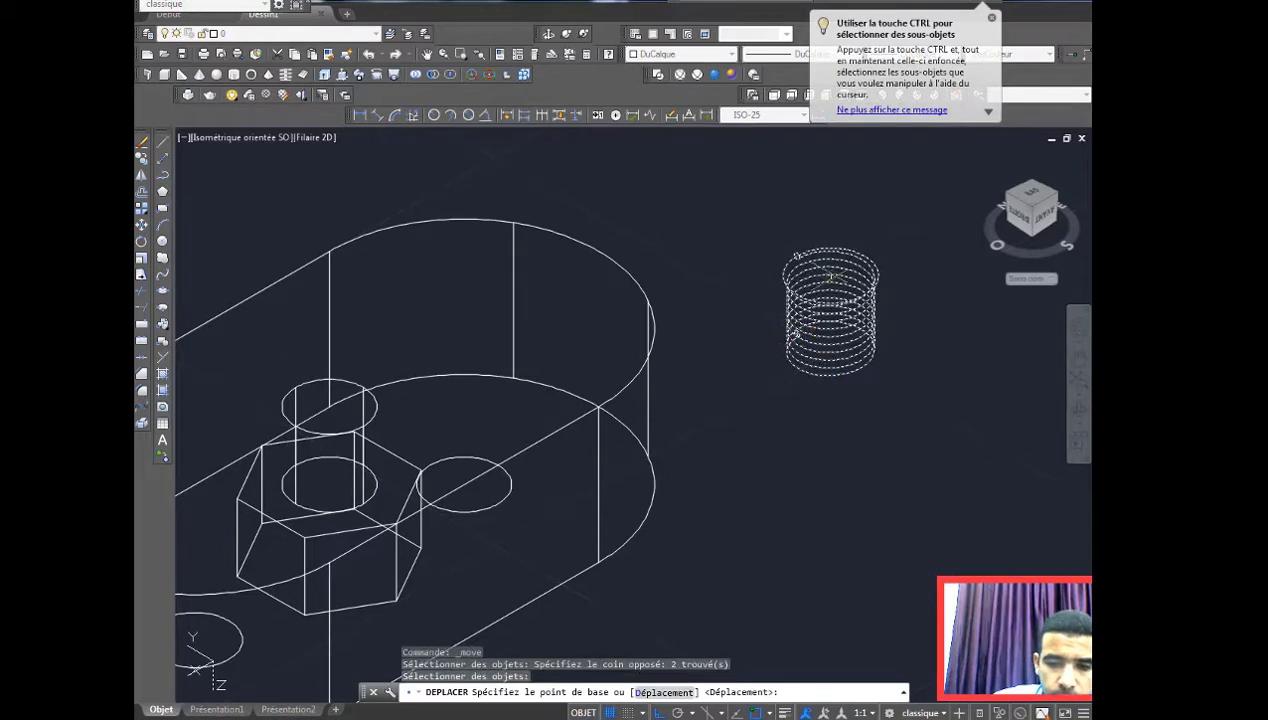
pyautogui.click(829, 271)
pyautogui.scroll(6, 320, 420)
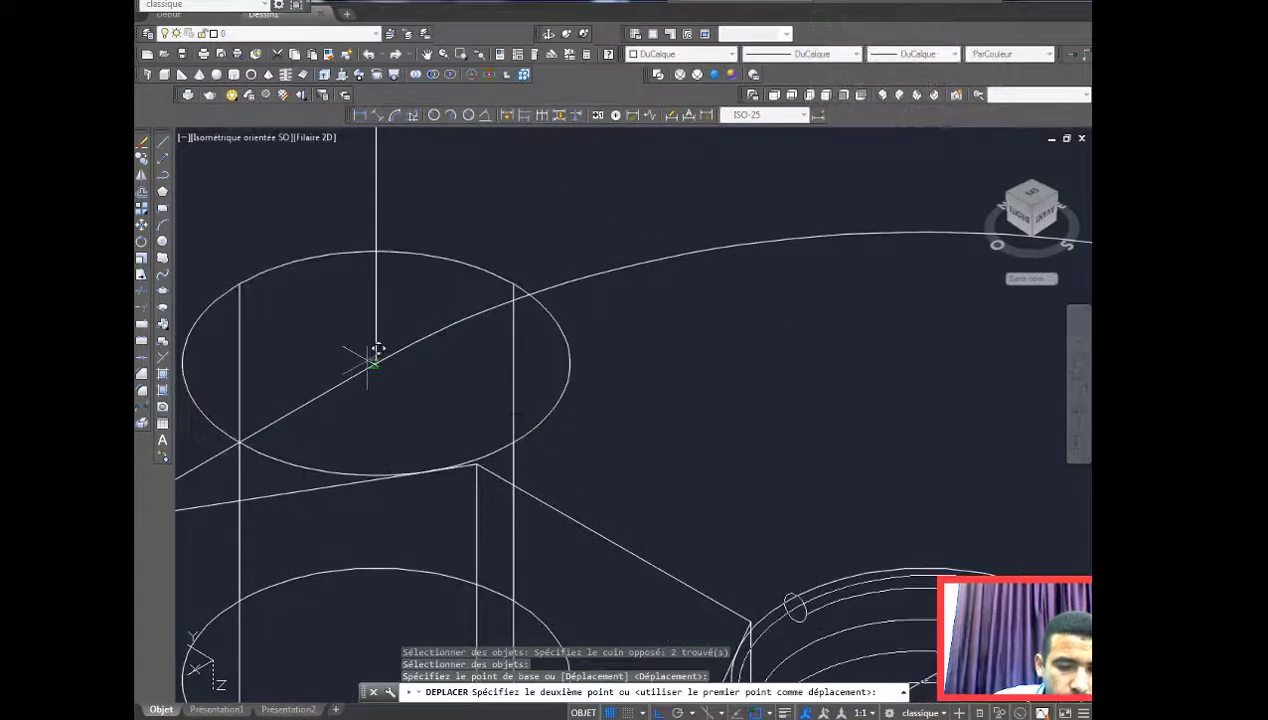
pyautogui.scroll(-4, 378, 362)
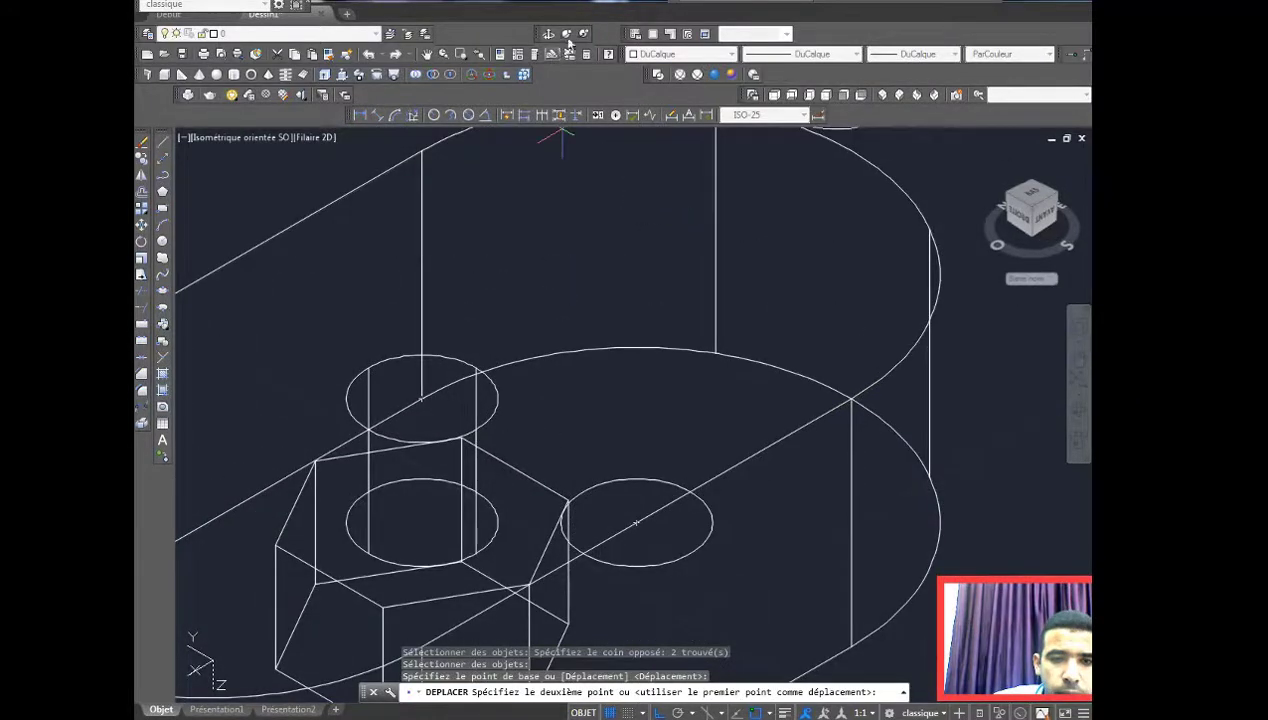
pyautogui.click(548, 33)
pyautogui.moveTo(515, 386)
pyautogui.mouseDown()
pyautogui.moveTo(541, 416)
pyautogui.moveTo(518, 376)
pyautogui.moveTo(585, 428)
pyautogui.moveTo(546, 452)
pyautogui.moveTo(557, 532)
pyautogui.mouseUp()
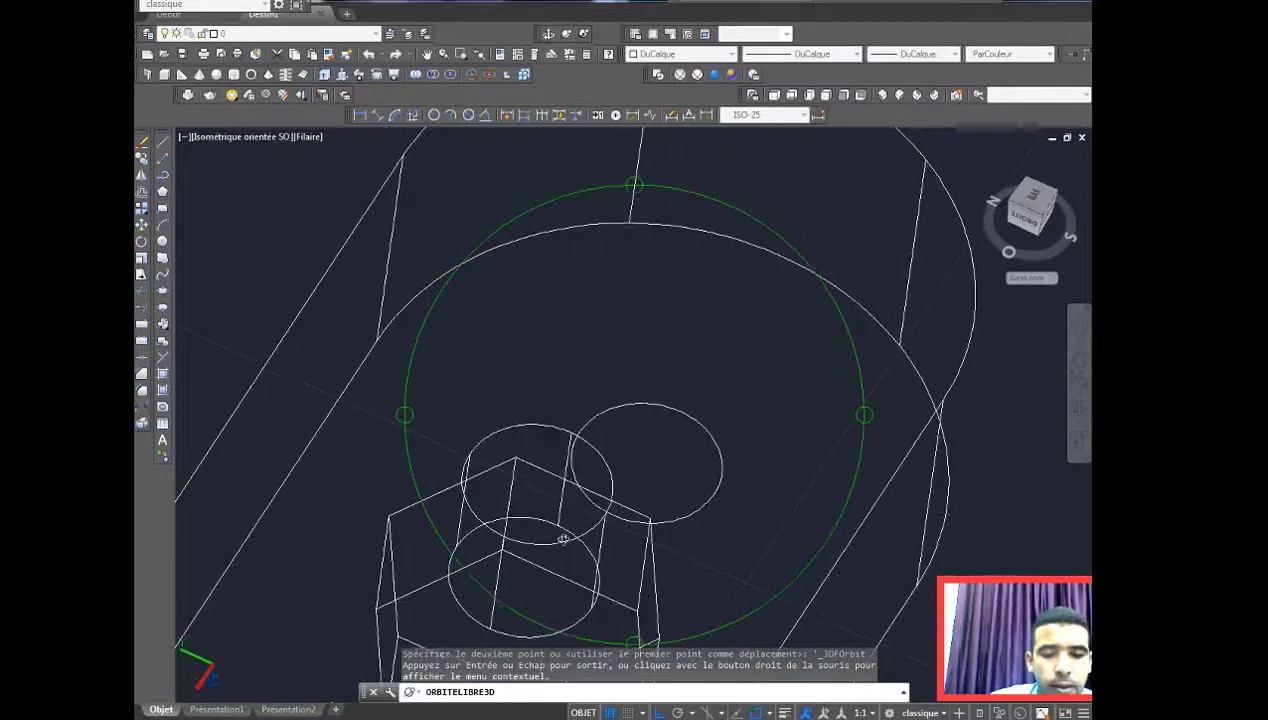
pyautogui.press('Return')
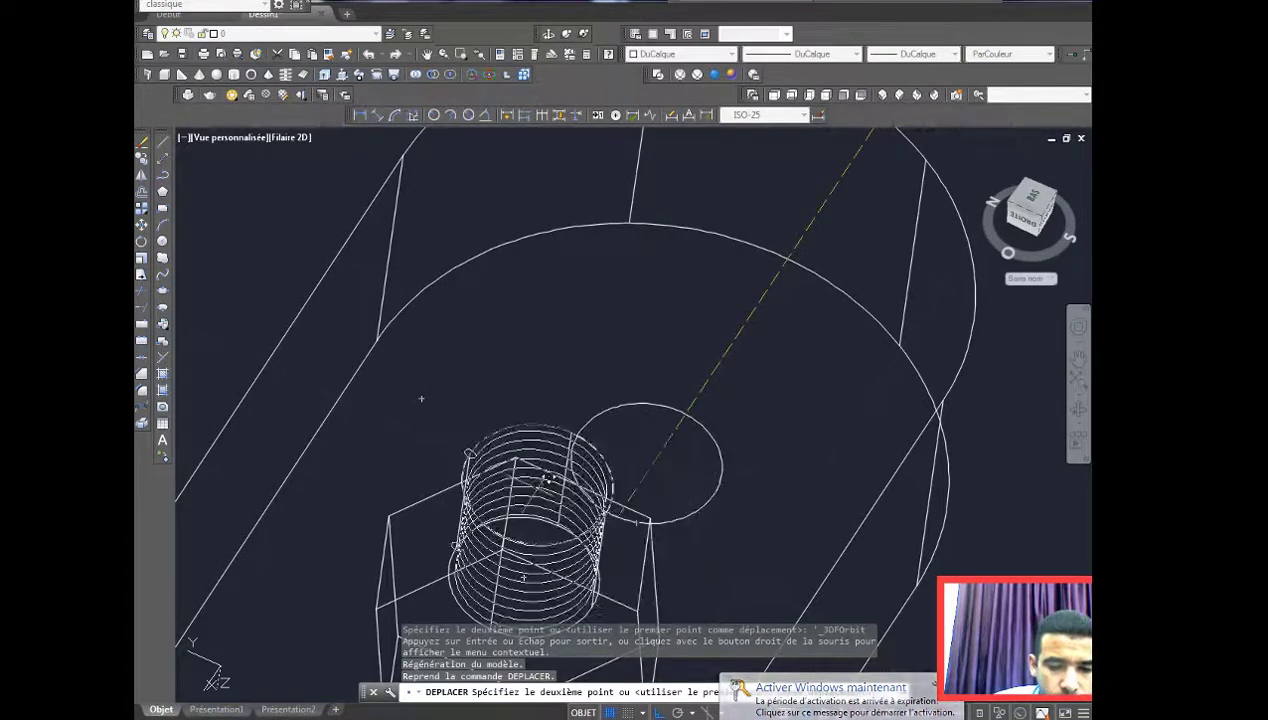
pyautogui.click(475, 440)
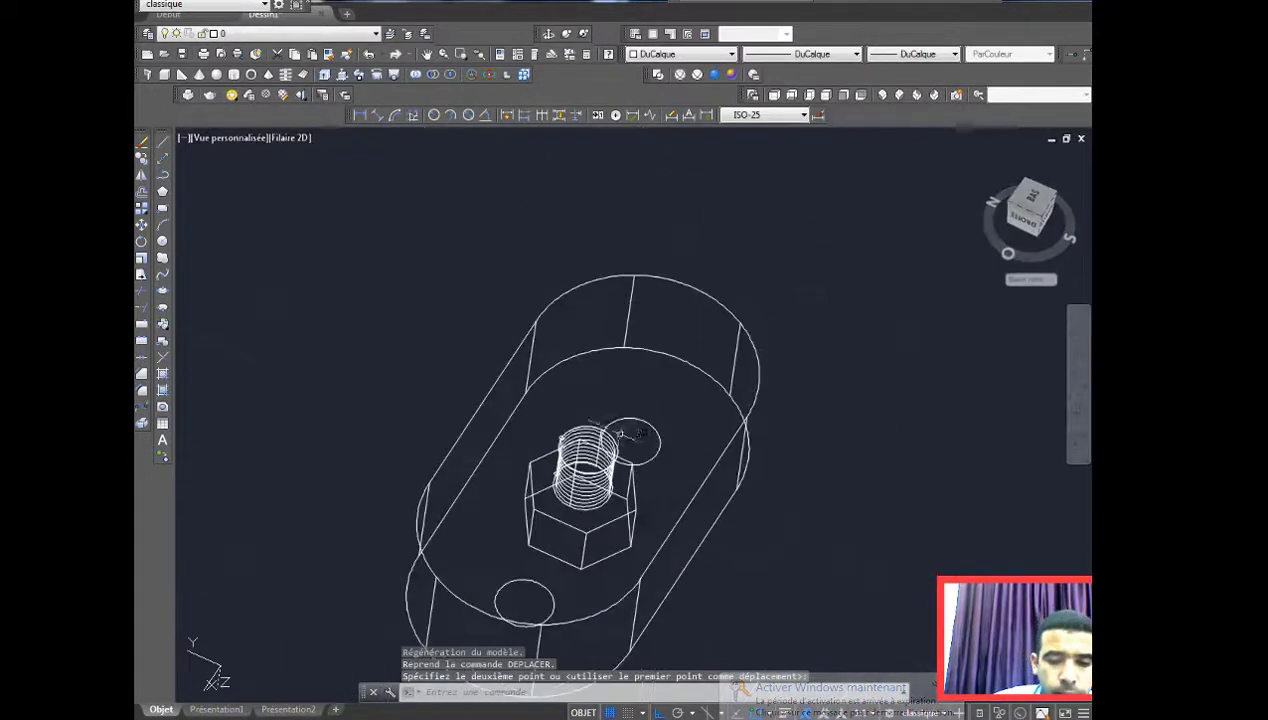
pyautogui.scroll(-4, 630, 428)
# Step: Erase the stray small circle left beside the helix
pyautogui.click(643, 427)
pyautogui.click(643, 428)
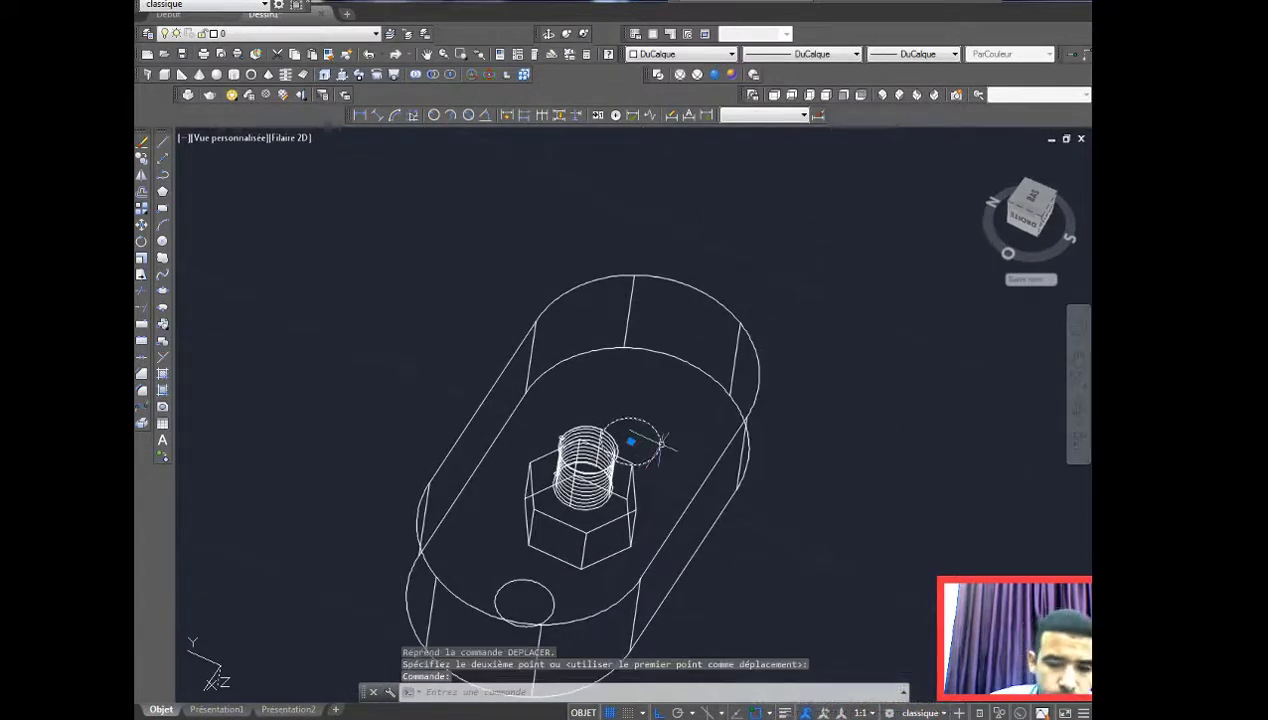
pyautogui.press('Delete')
# Step: In Conceptual style, subtract the thread solid from the plate, then return to 2D Wireframe
pyautogui.click(603, 116)
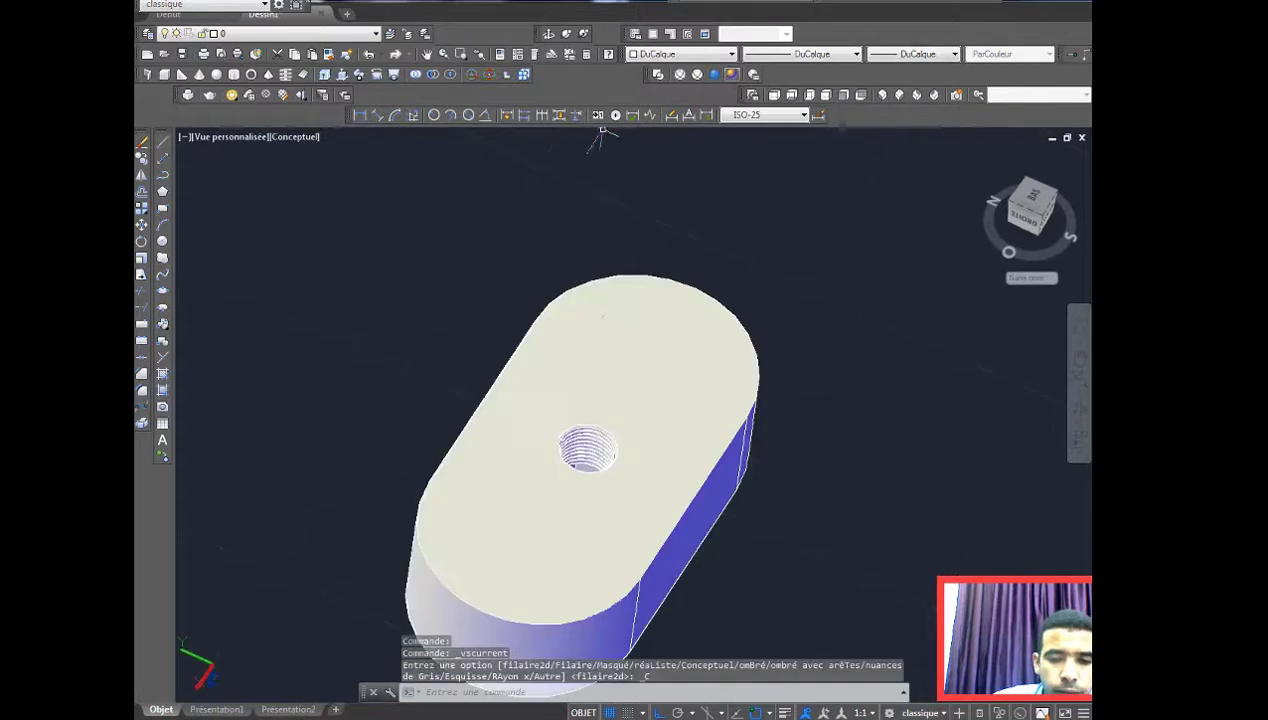
pyautogui.scroll(3, 588, 420)
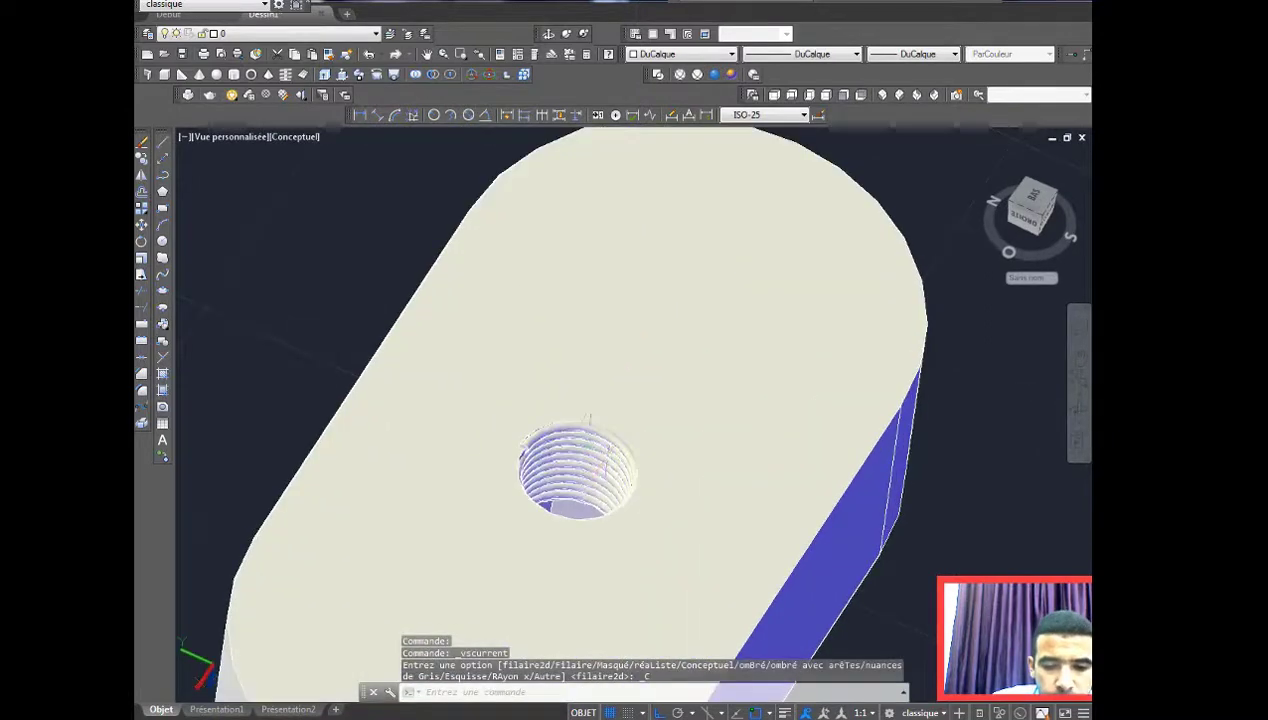
pyautogui.click(433, 75)
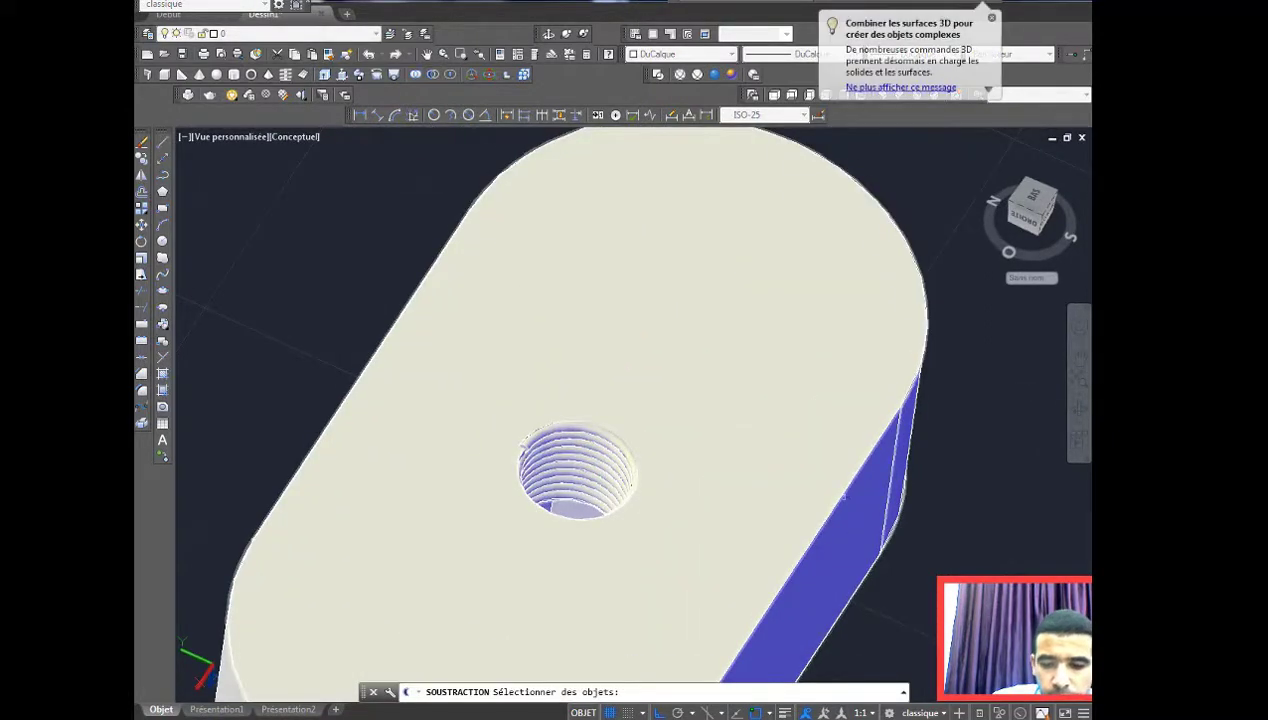
pyautogui.click(809, 498)
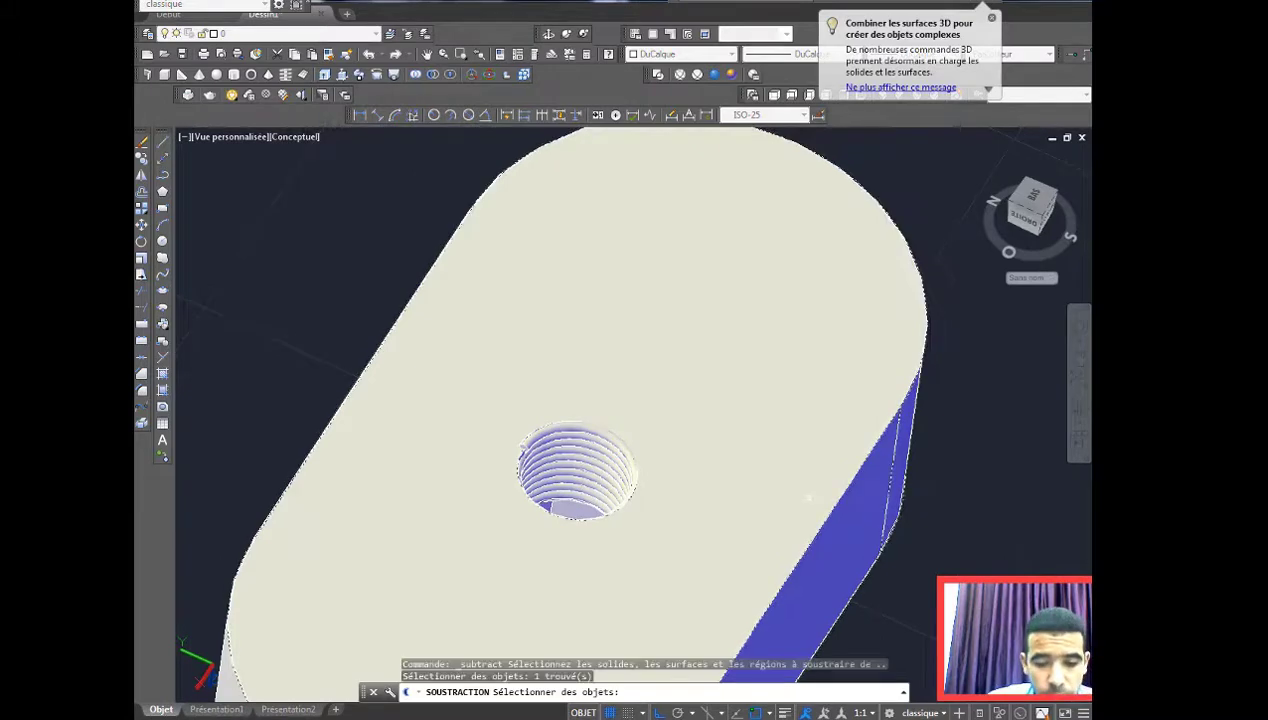
pyautogui.press('Return')
pyautogui.scroll(5, 637, 436)
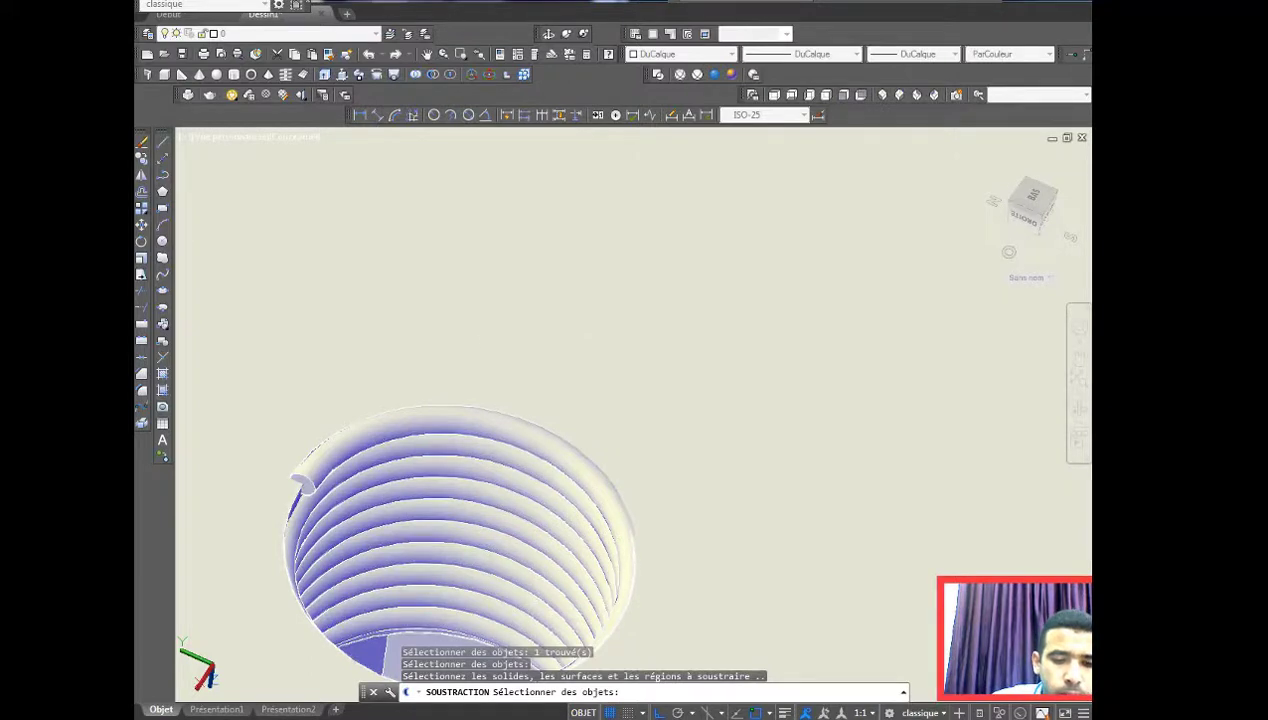
pyautogui.click(446, 421)
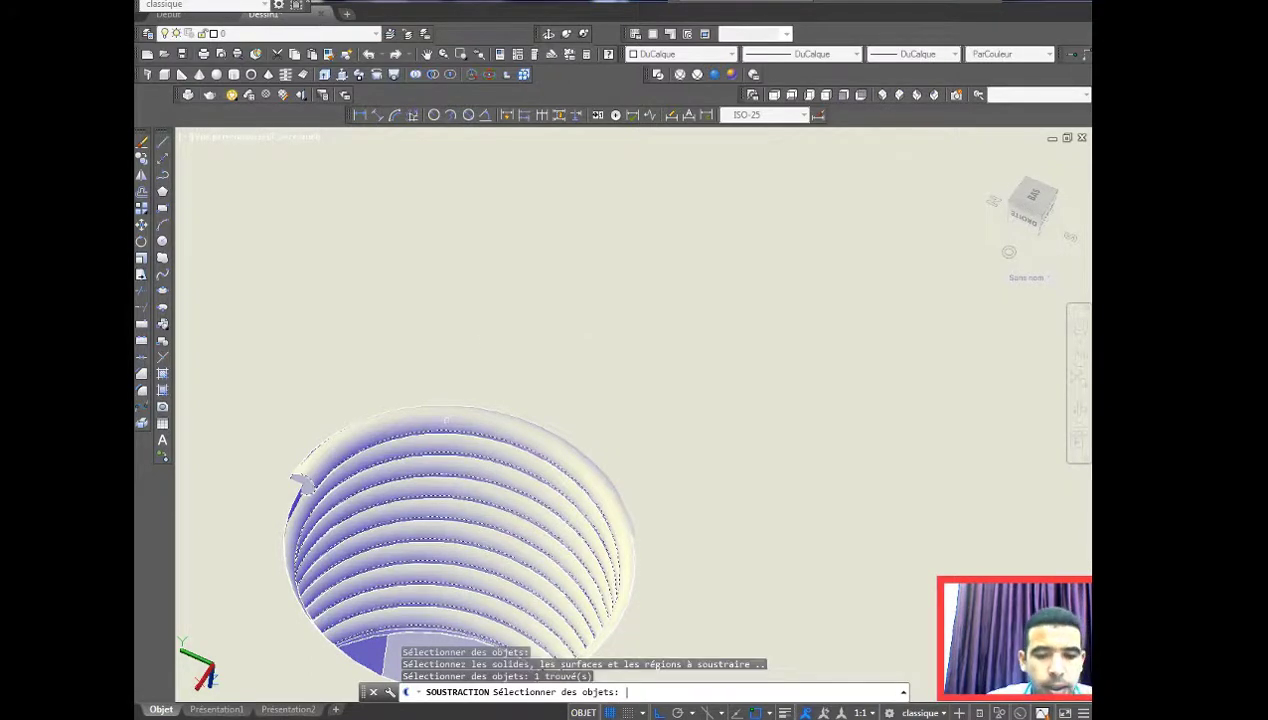
pyautogui.press('Return')
pyautogui.scroll(-3, 476, 425)
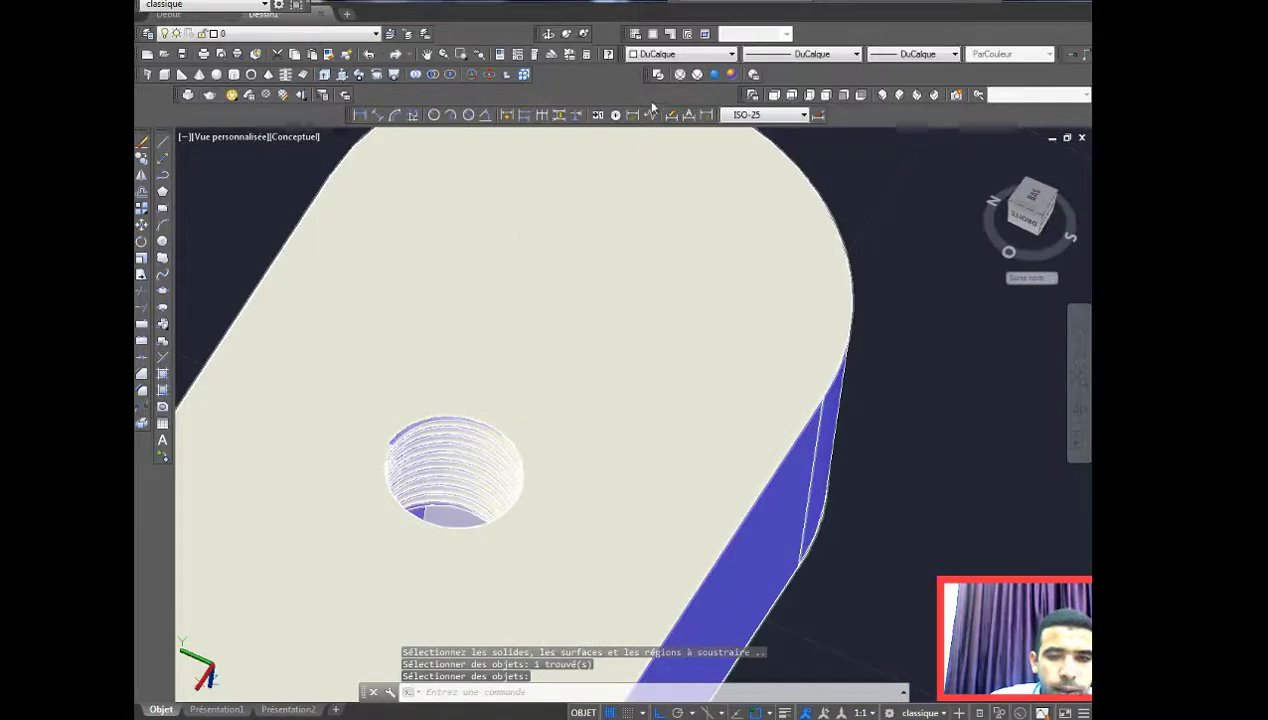
pyautogui.click(657, 74)
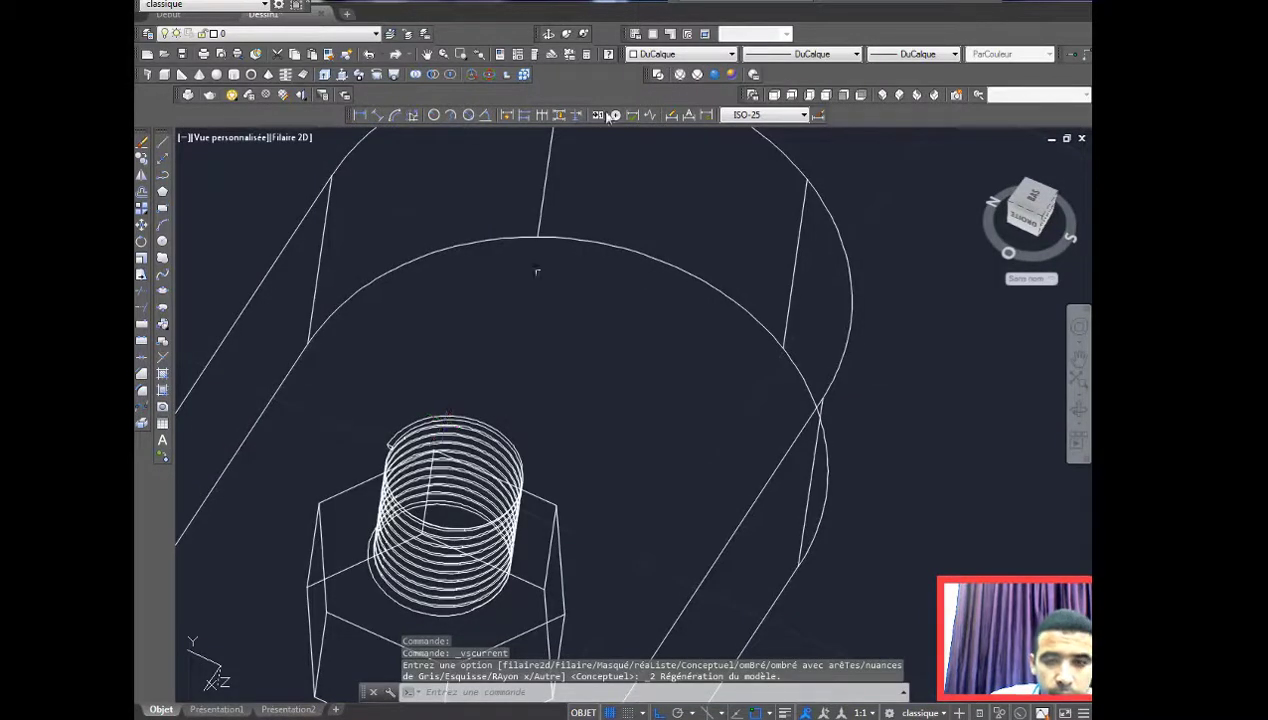
# Step: Switch to Realistic style and erase the leftover thread solid in the hole
pyautogui.click(714, 74)
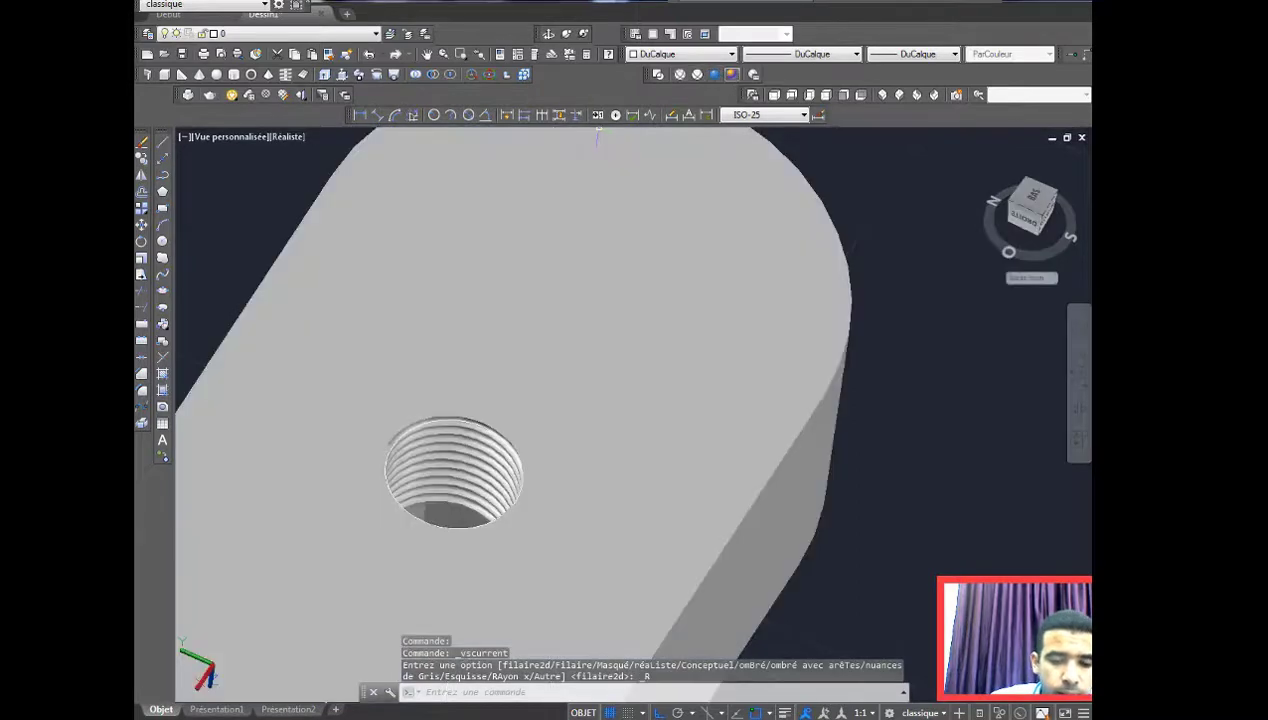
pyautogui.scroll(3, 456, 425)
pyautogui.click(457, 419)
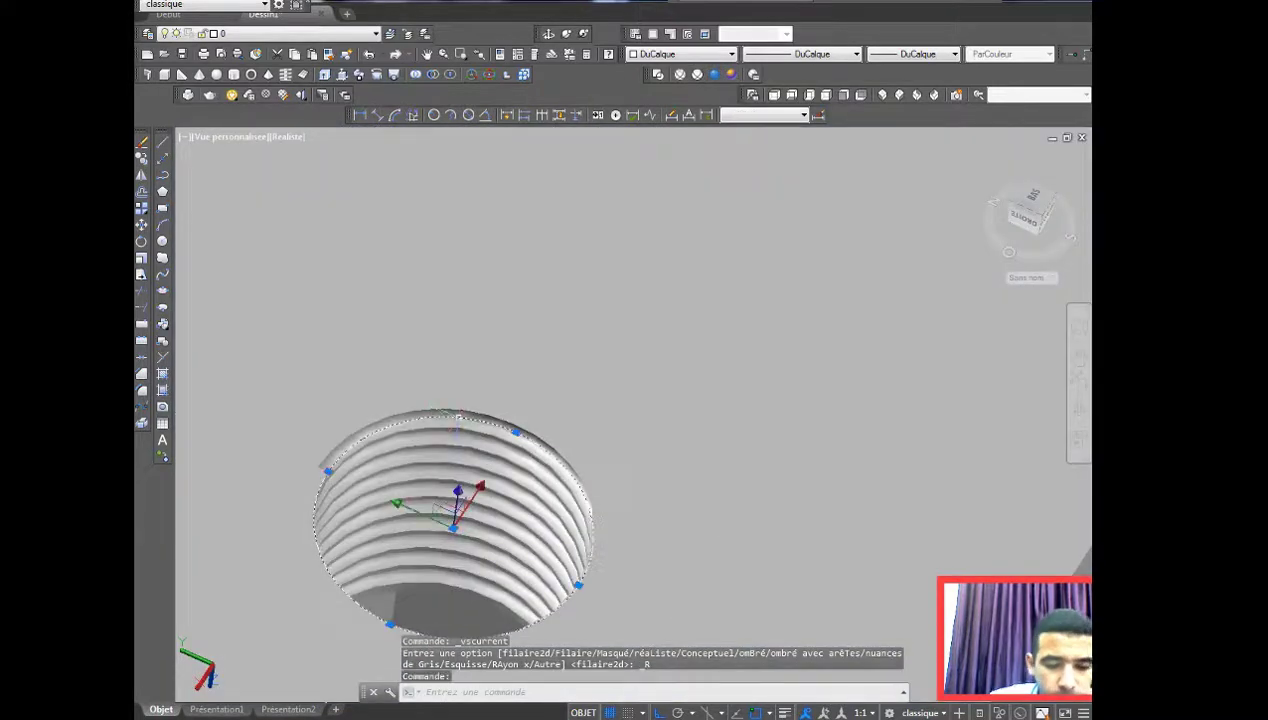
pyautogui.press('Delete')
pyautogui.scroll(-4, 495, 454)
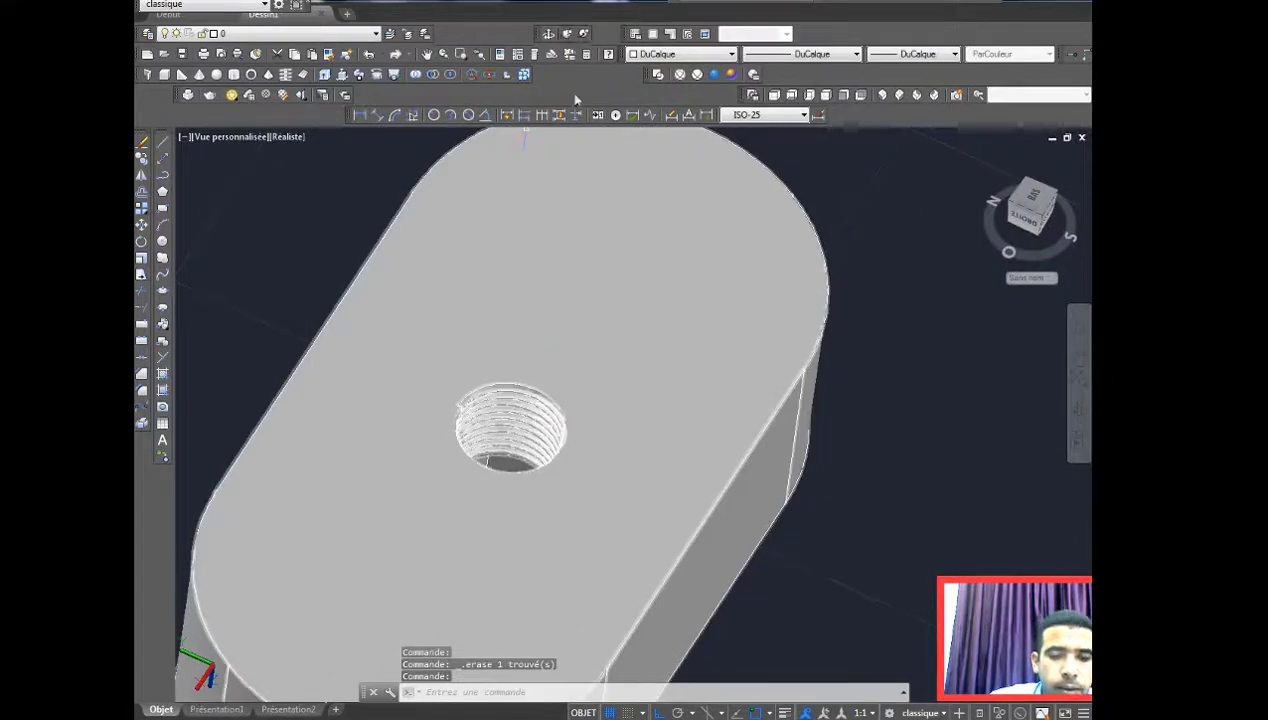
# Step: Free-orbit around the plate to inspect the hex recess and threaded hole
pyautogui.click(566, 33)
pyautogui.moveTo(600, 300)
pyautogui.mouseDown()
pyautogui.moveTo(467, 314)
pyautogui.moveTo(603, 416)
pyautogui.moveTo(594, 231)
pyautogui.moveTo(543, 402)
pyautogui.moveTo(583, 303)
pyautogui.mouseUp()
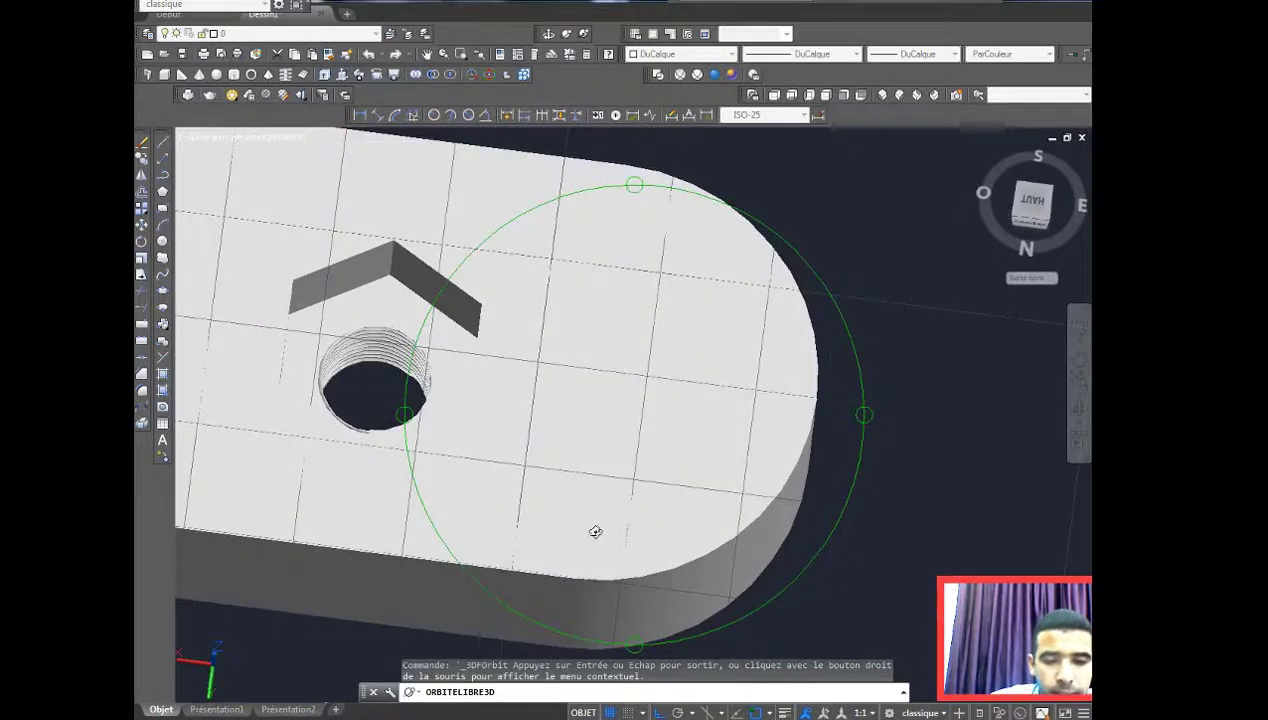
pyautogui.moveTo(595, 531)
pyautogui.mouseDown()
pyautogui.moveTo(560, 480)
pyautogui.moveTo(552, 425)
pyautogui.moveTo(733, 484)
pyautogui.moveTo(664, 420)
pyautogui.moveTo(674, 538)
pyautogui.moveTo(640, 470)
pyautogui.mouseUp()
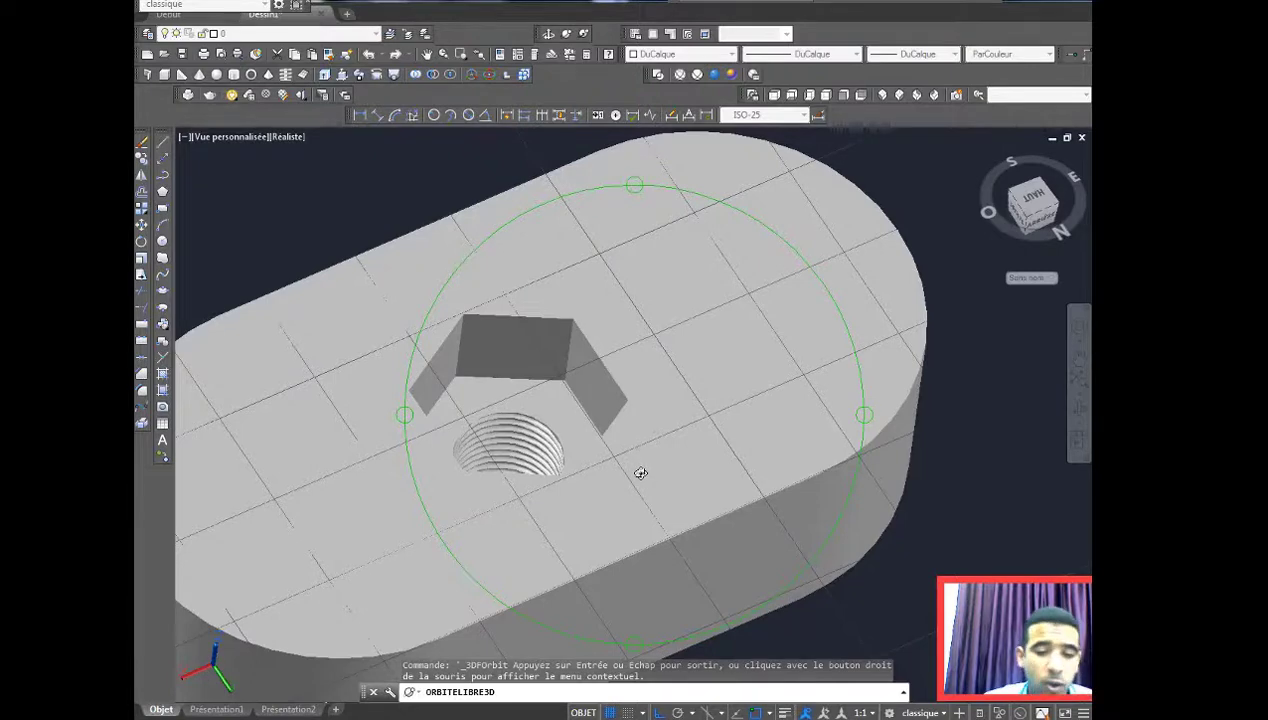
pyautogui.moveTo(596, 522)
pyautogui.mouseDown()
pyautogui.moveTo(597, 546)
pyautogui.moveTo(594, 509)
pyautogui.moveTo(628, 439)
pyautogui.moveTo(629, 471)
pyautogui.mouseUp()
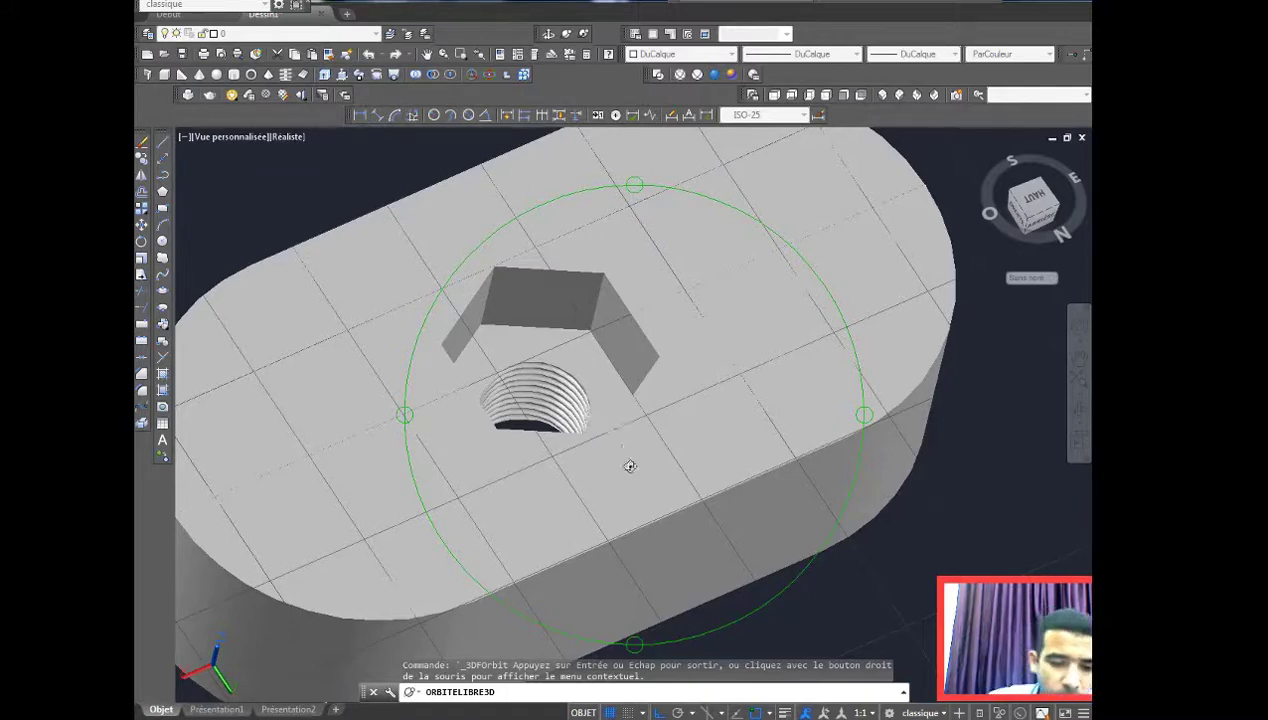
pyautogui.moveTo(629, 466)
pyautogui.mouseDown()
pyautogui.moveTo(620, 485)
pyautogui.moveTo(644, 420)
pyautogui.mouseUp()
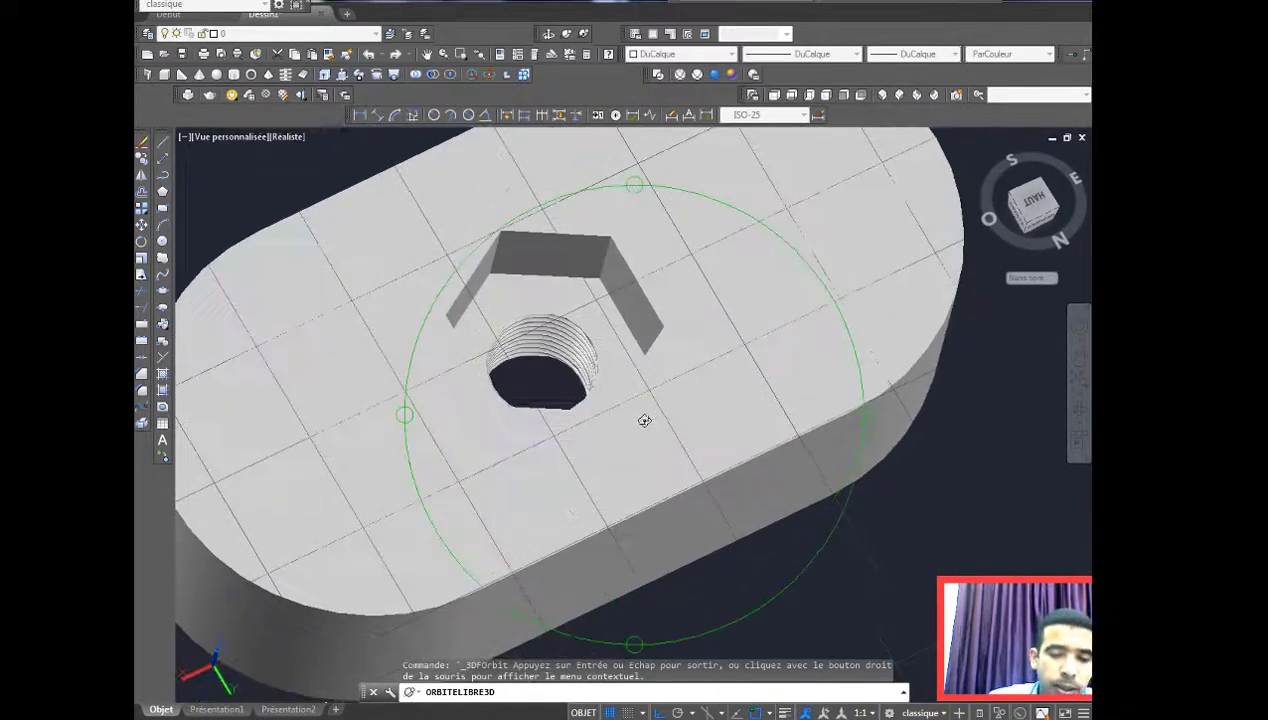
pyautogui.moveTo(650, 473); pyautogui.dragTo(657, 433)
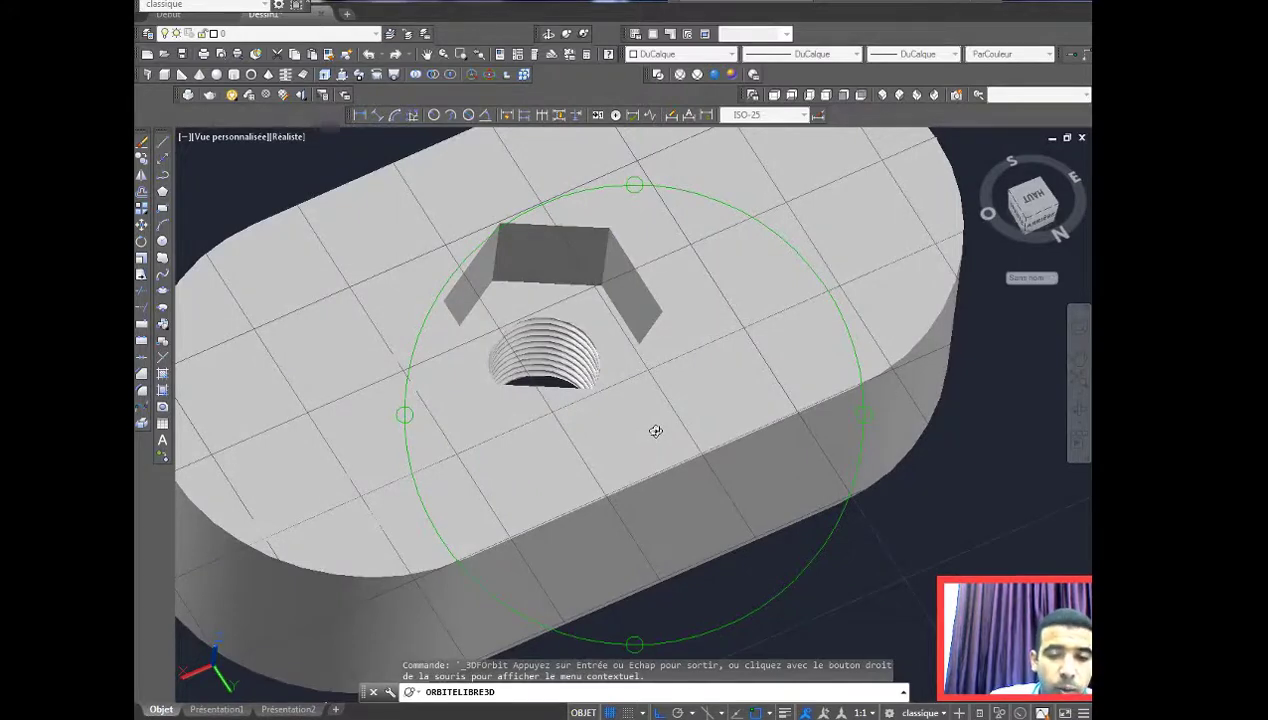
pyautogui.moveTo(653, 423); pyautogui.dragTo(656, 435)
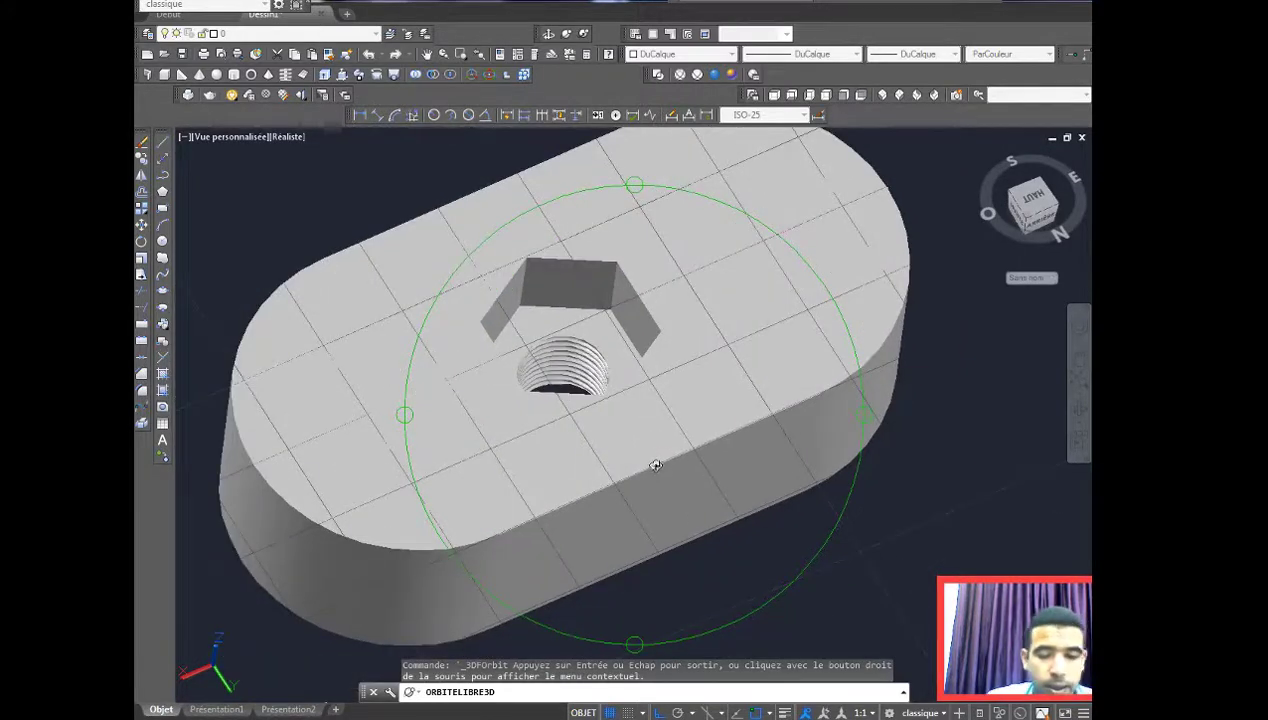
pyautogui.press('Escape')
pyautogui.scroll(-5, 631, 447)
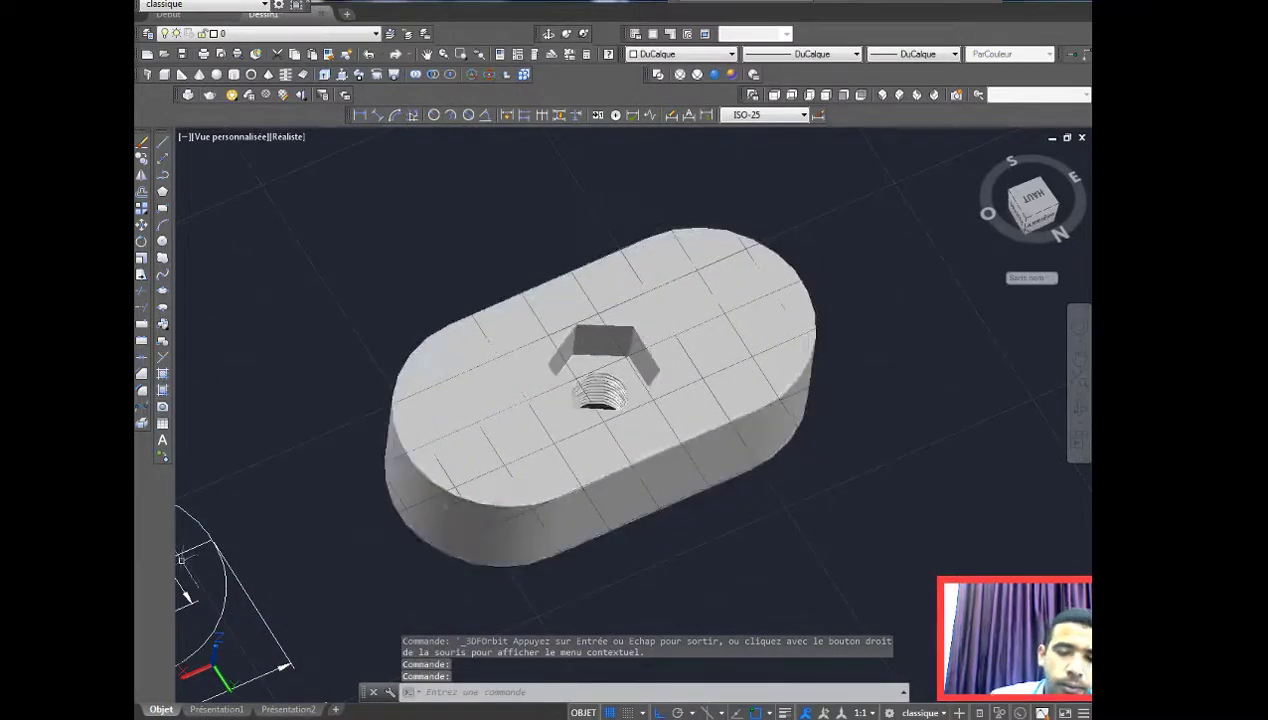
# Step: From the Bottom view, draw a radius 8 circle in free space left of the plate
pyautogui.click(773, 95)
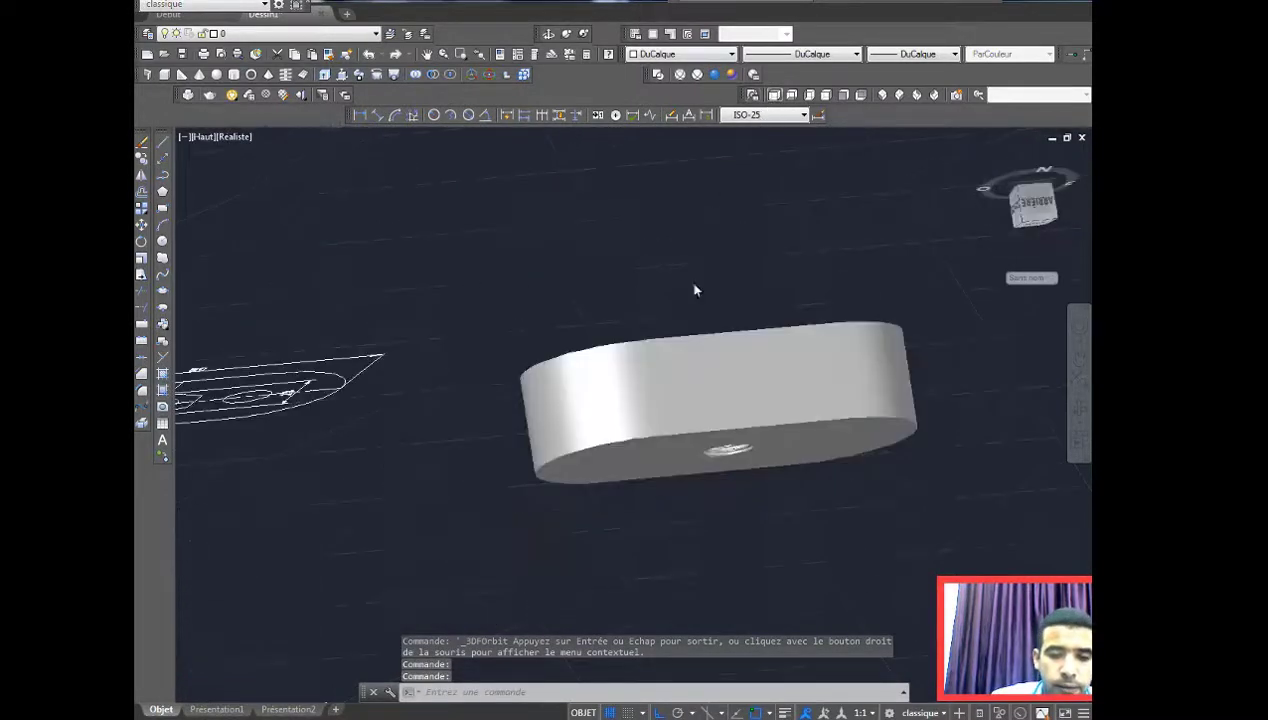
pyautogui.click(793, 95)
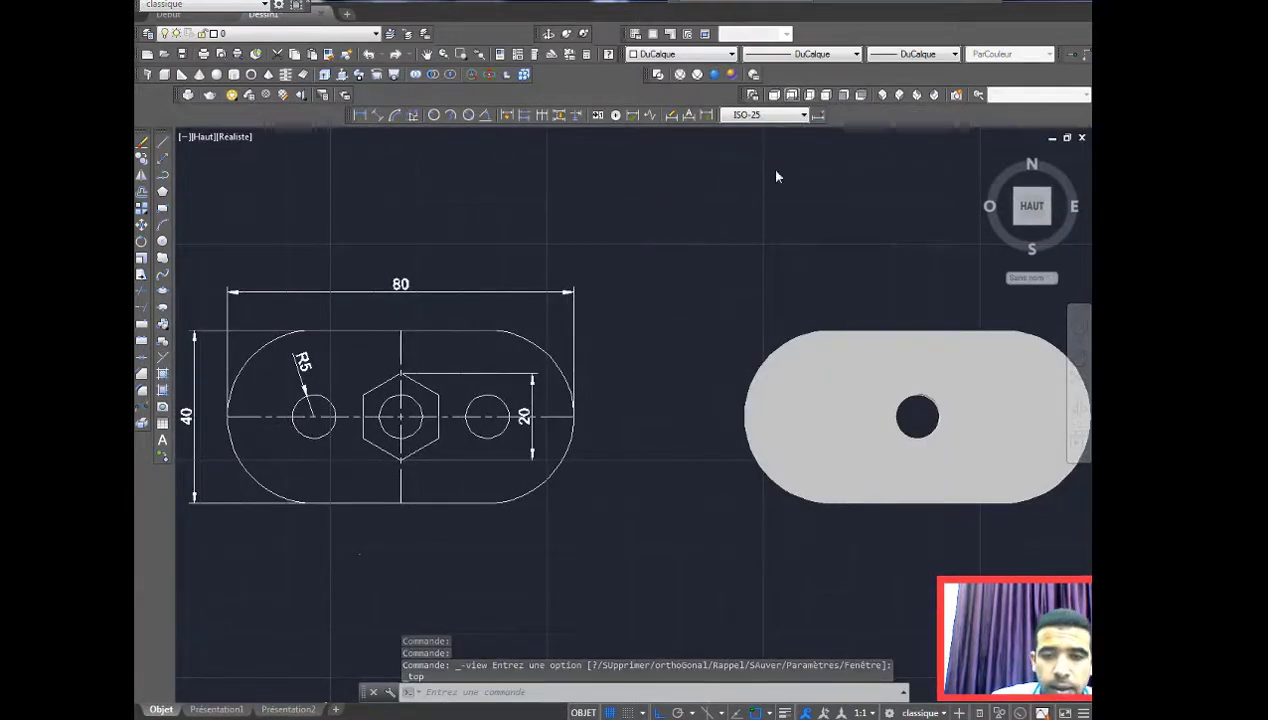
pyautogui.scroll(-2, 575, 325)
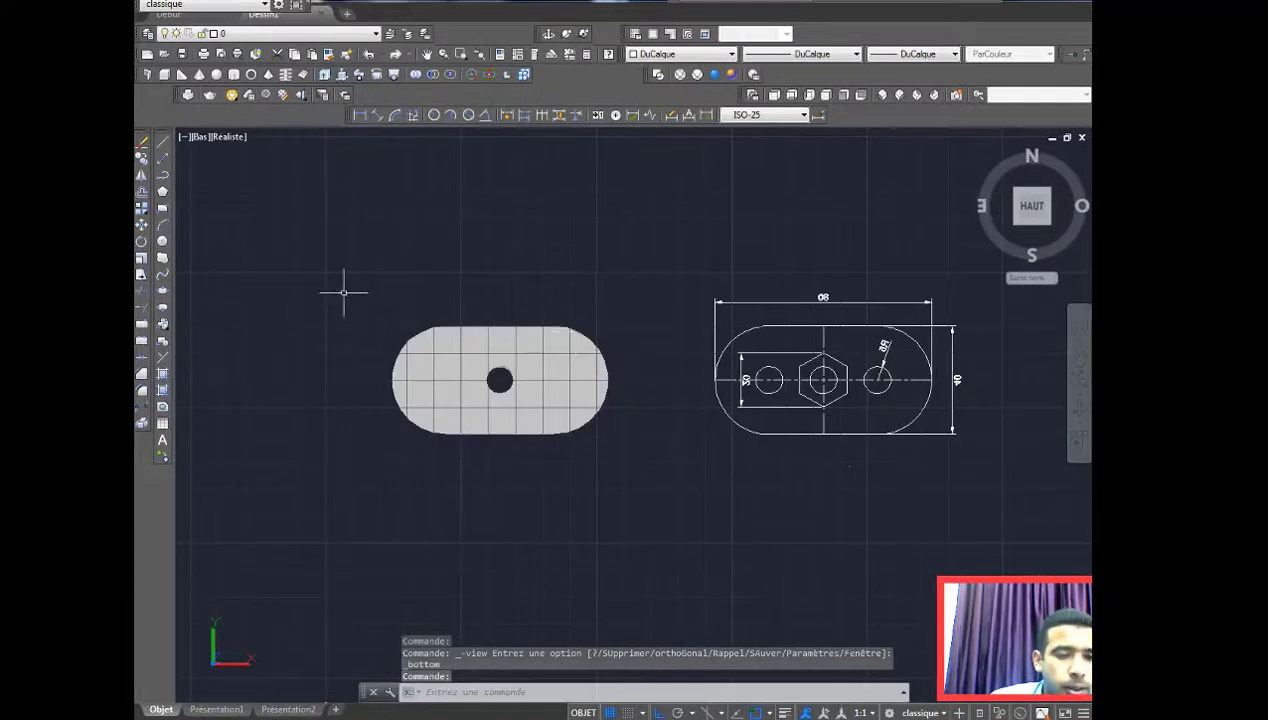
pyautogui.click(160, 193)
pyautogui.moveTo(303, 317); pyautogui.dragTo(396, 306, button='middle')
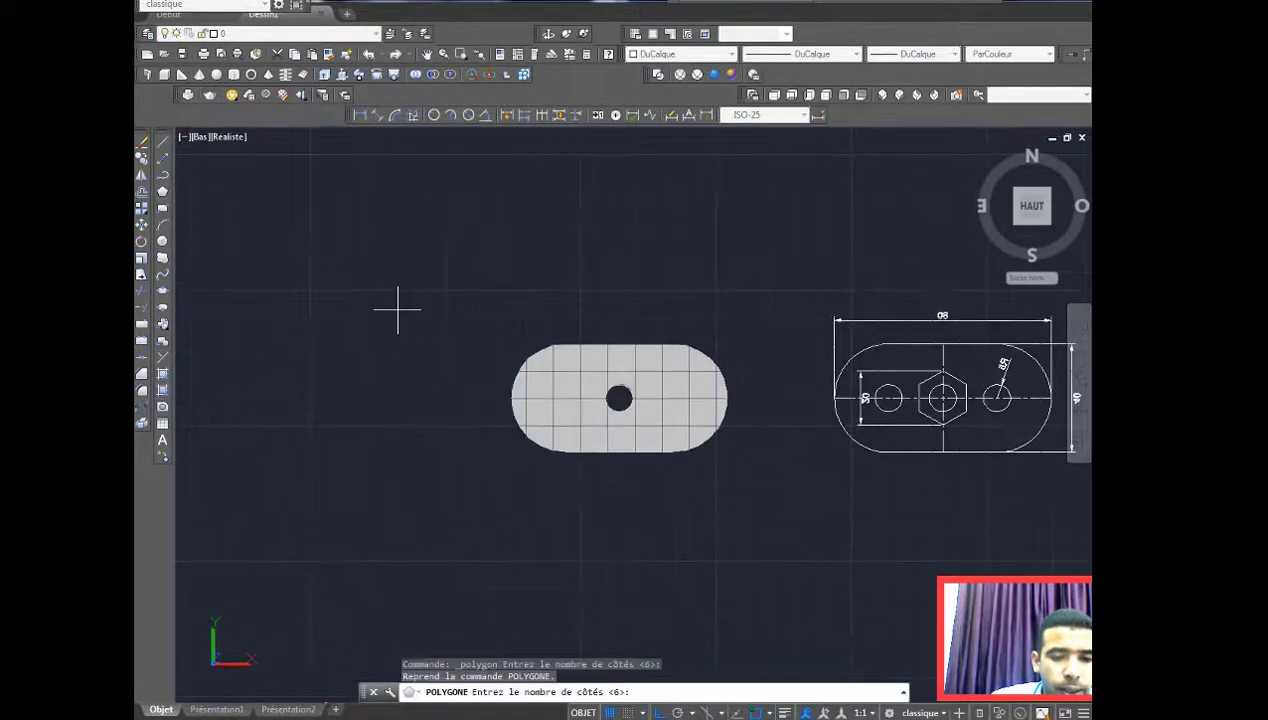
pyautogui.click(141, 241)
pyautogui.click(339, 289)
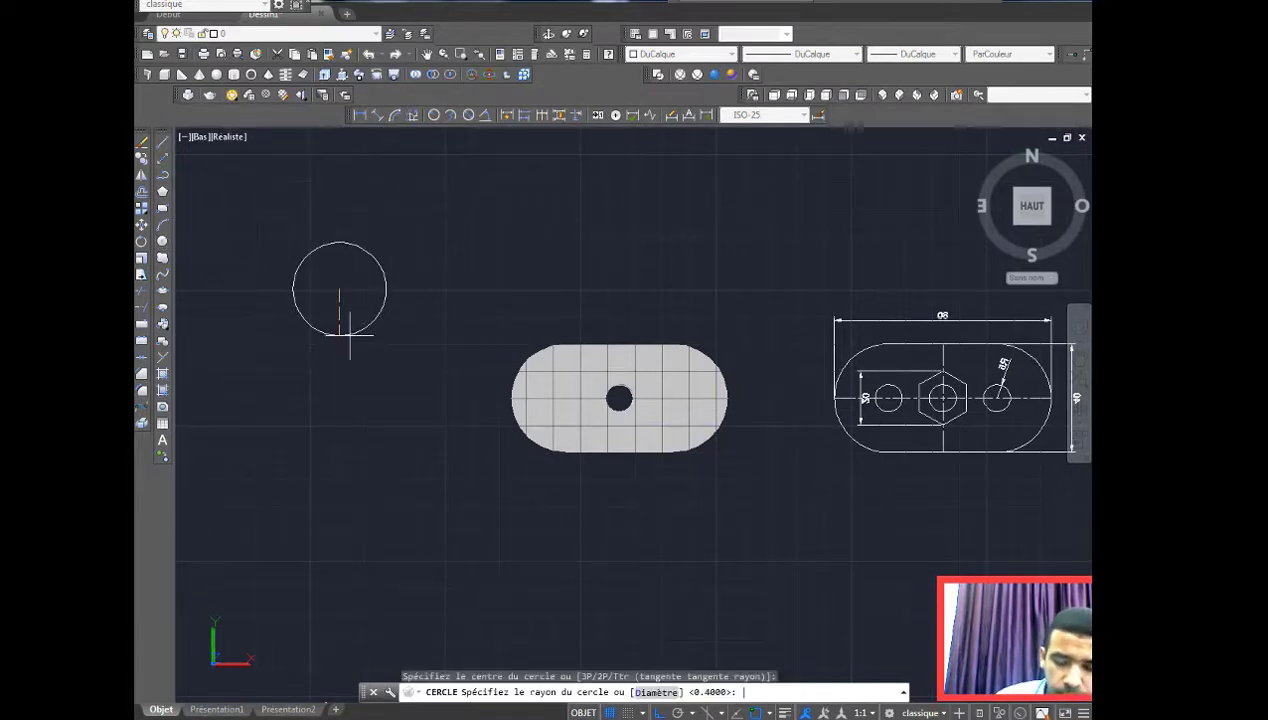
pyautogui.write('8')
pyautogui.press('Return')
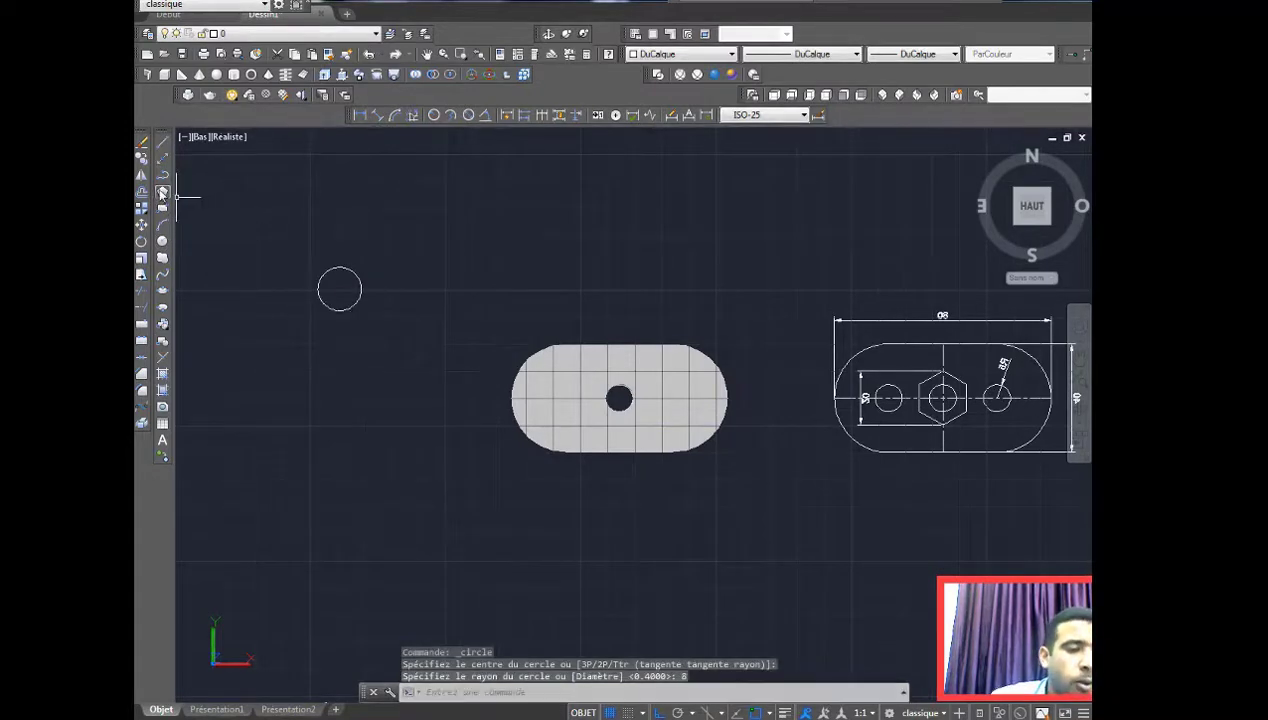
# Step: Draw a six-sided hexagon inscribed in that circle, sharing its centre
pyautogui.click(161, 192)
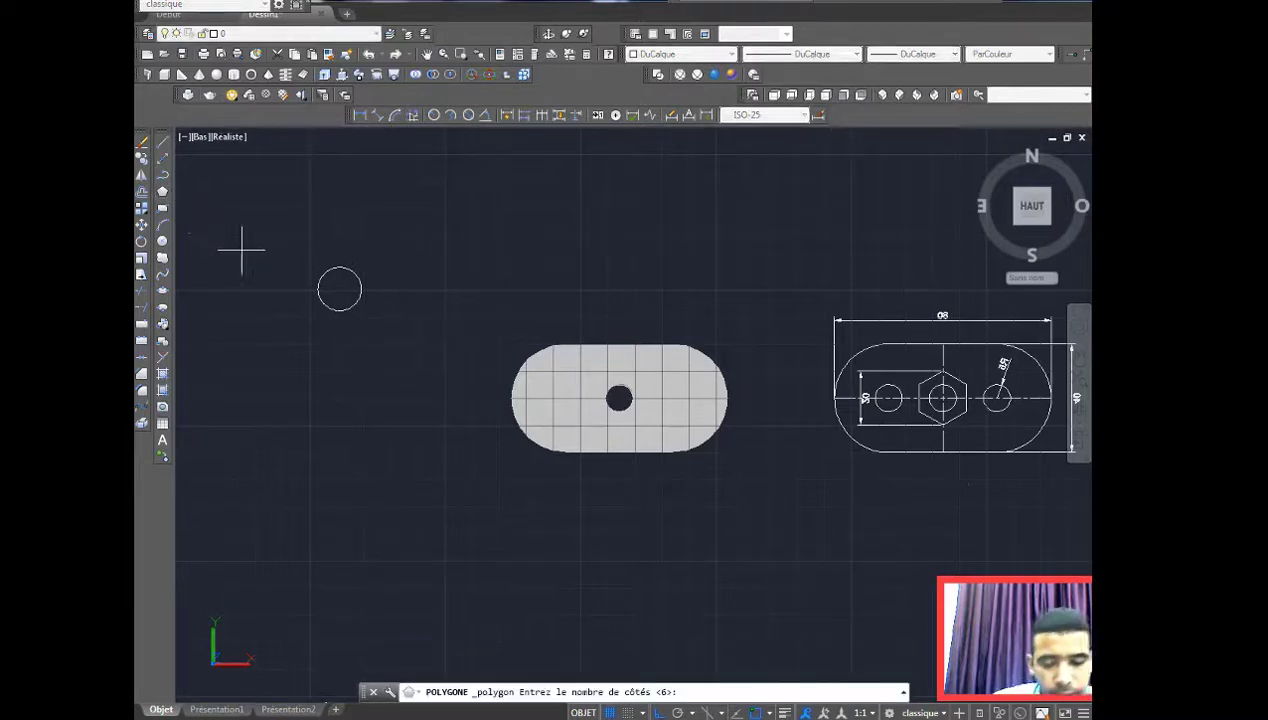
pyautogui.write('6')
pyautogui.press('Return')
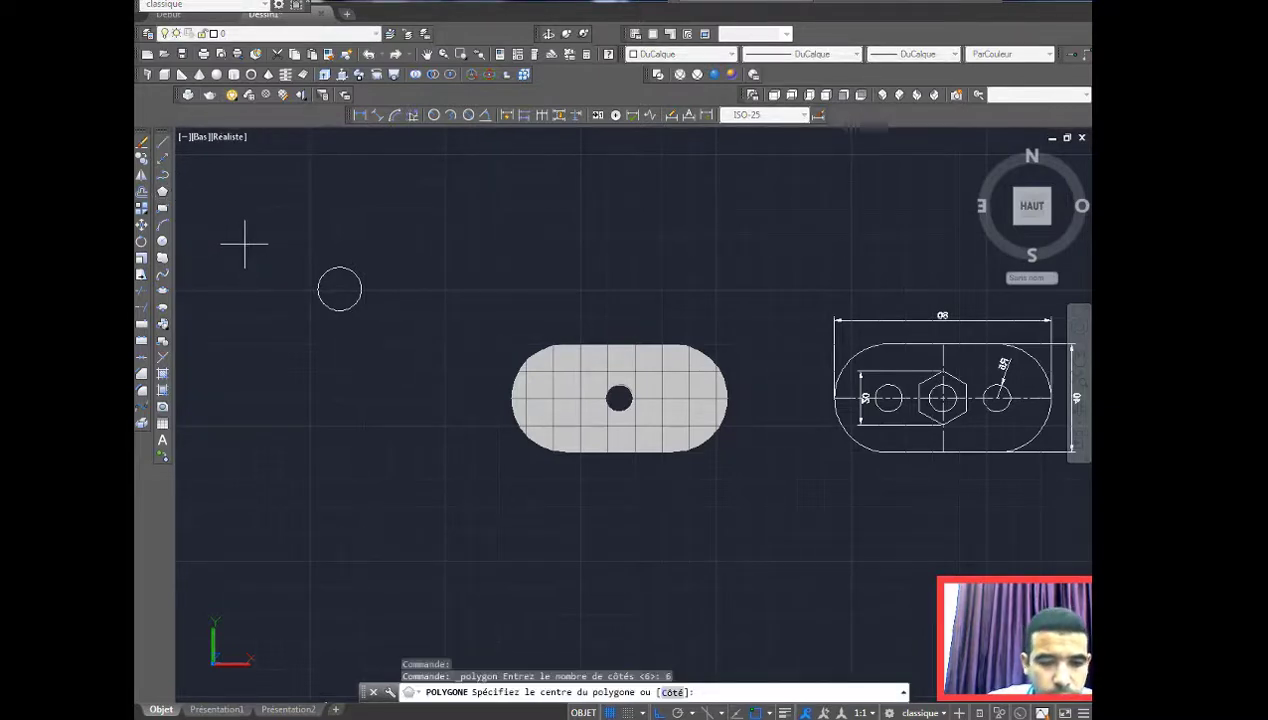
pyautogui.click(339, 290)
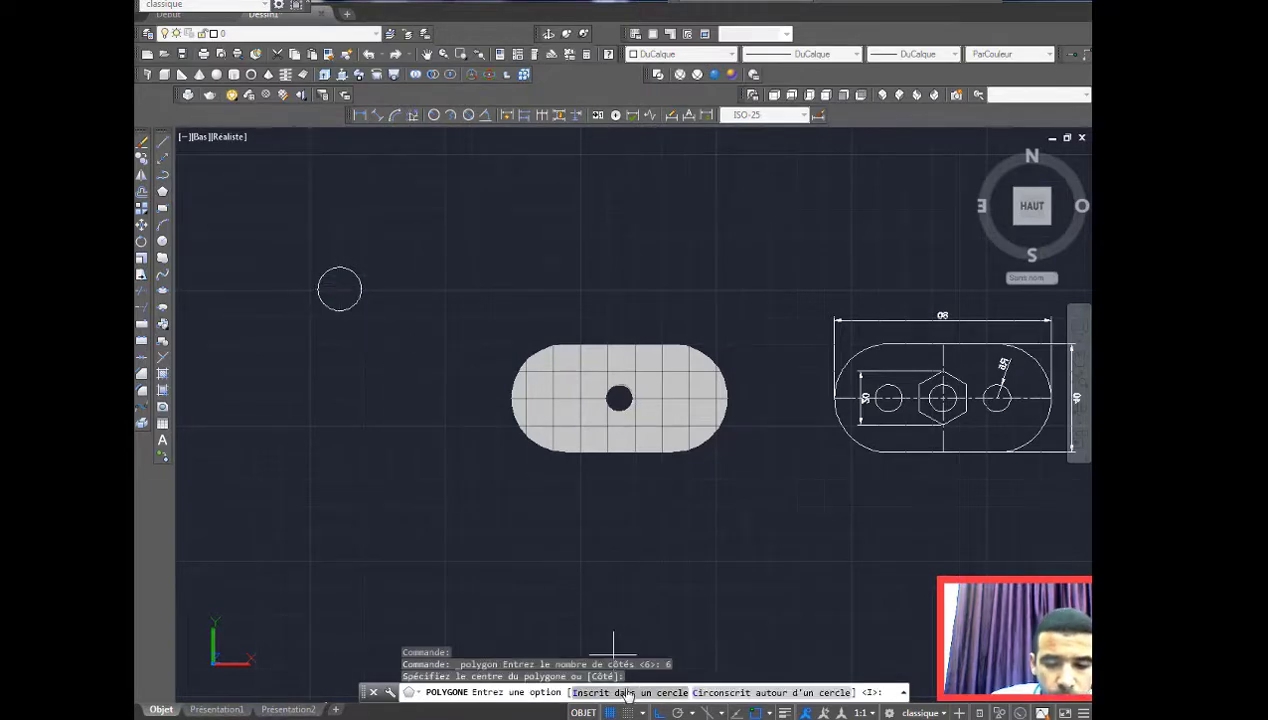
pyautogui.click(627, 694)
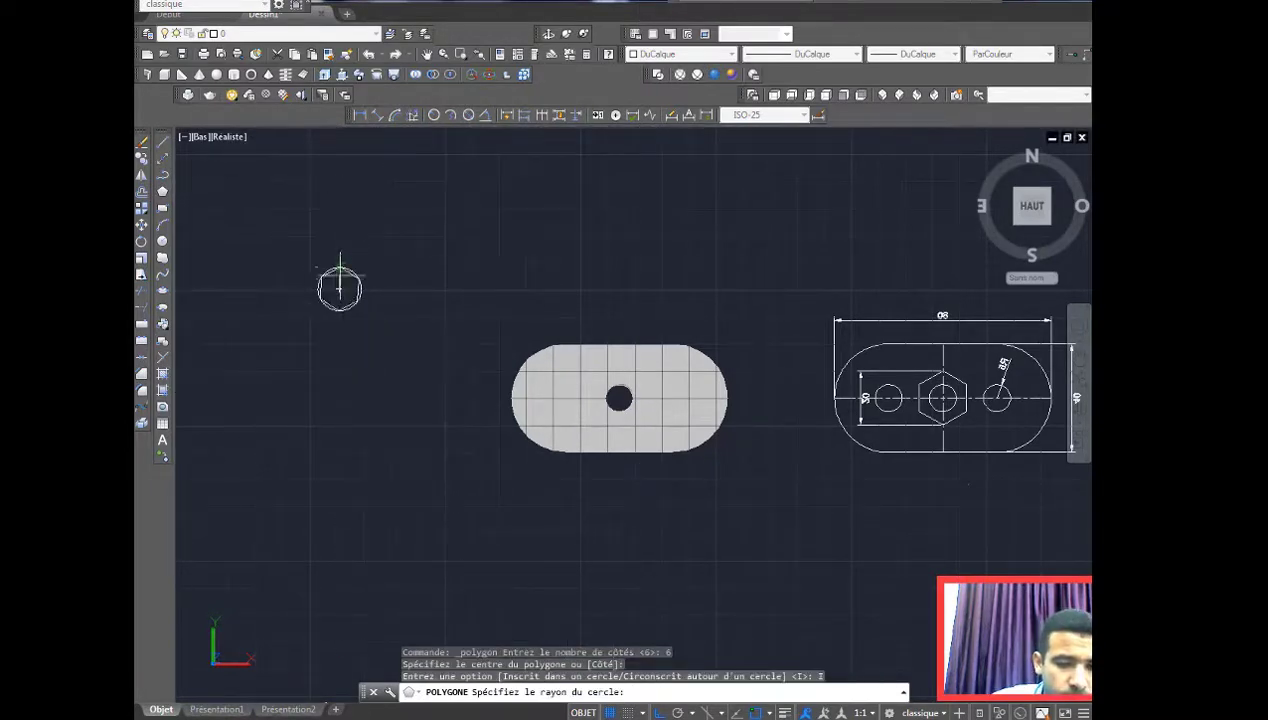
pyautogui.click(339, 268)
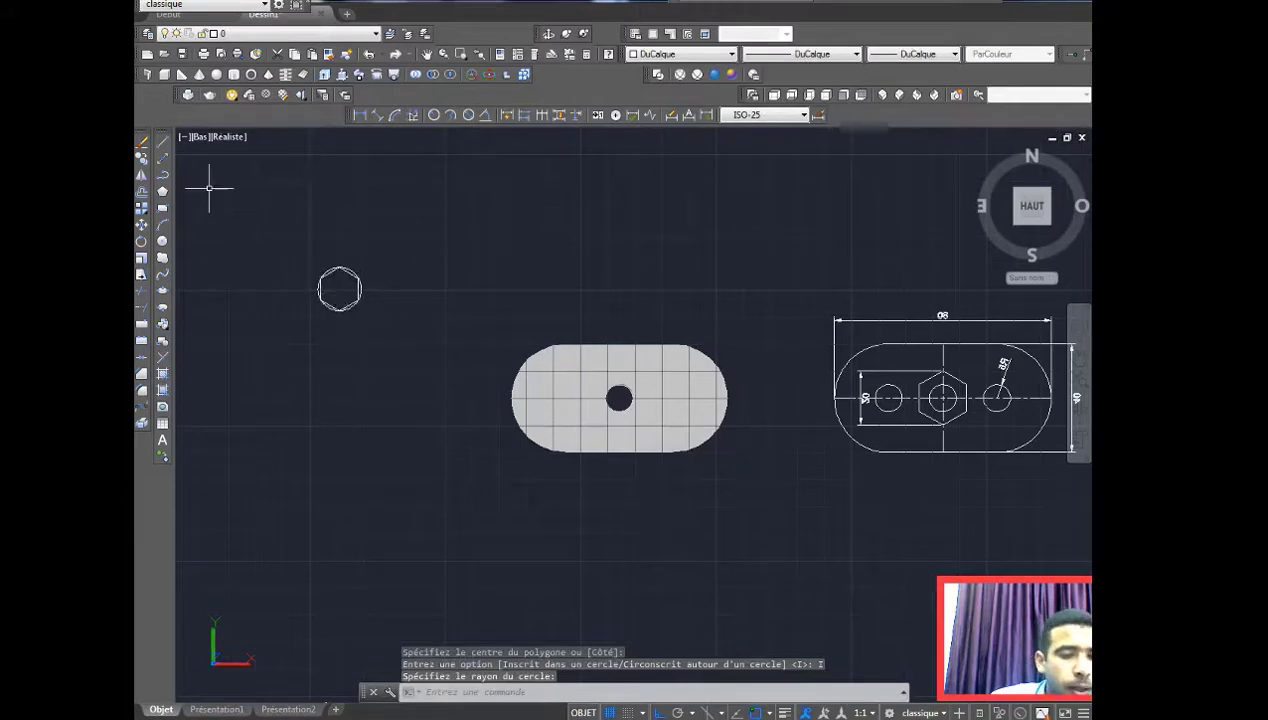
# Step: Draw a radius 5 circle at the hexagon's centre for the bolt shank
pyautogui.click(165, 144)
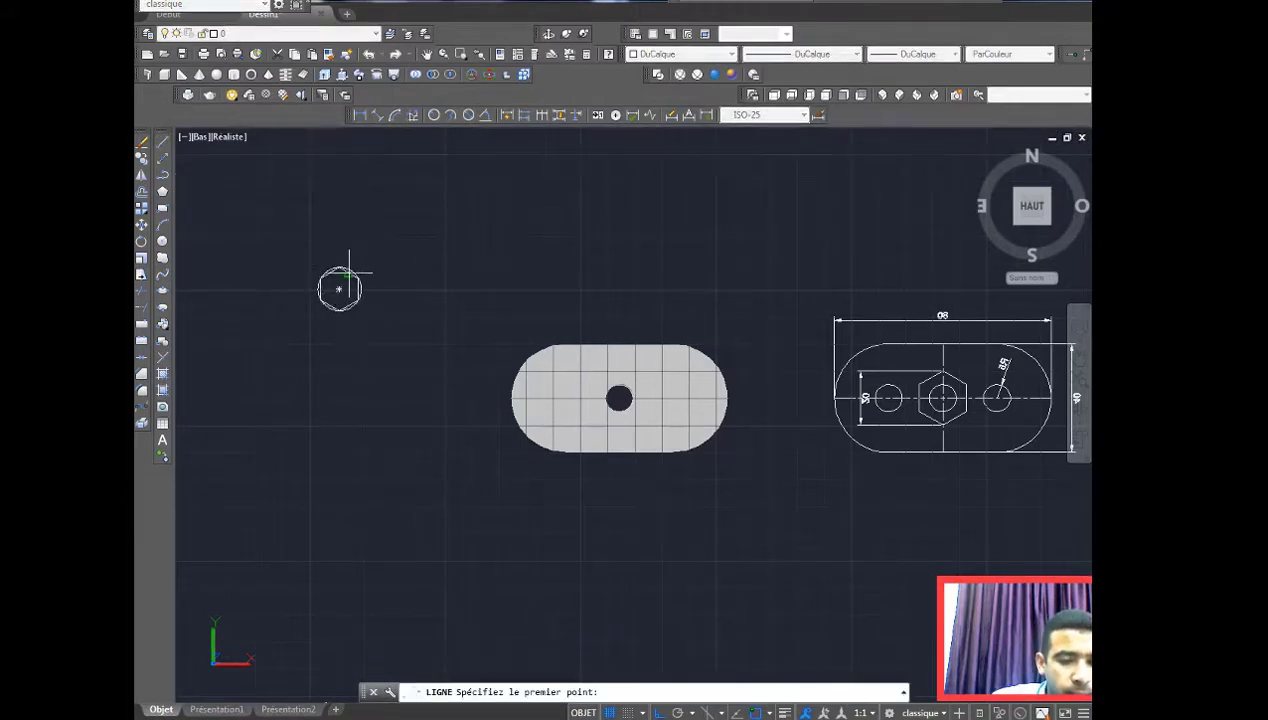
pyautogui.scroll(3, 340, 280)
pyautogui.click(162, 243)
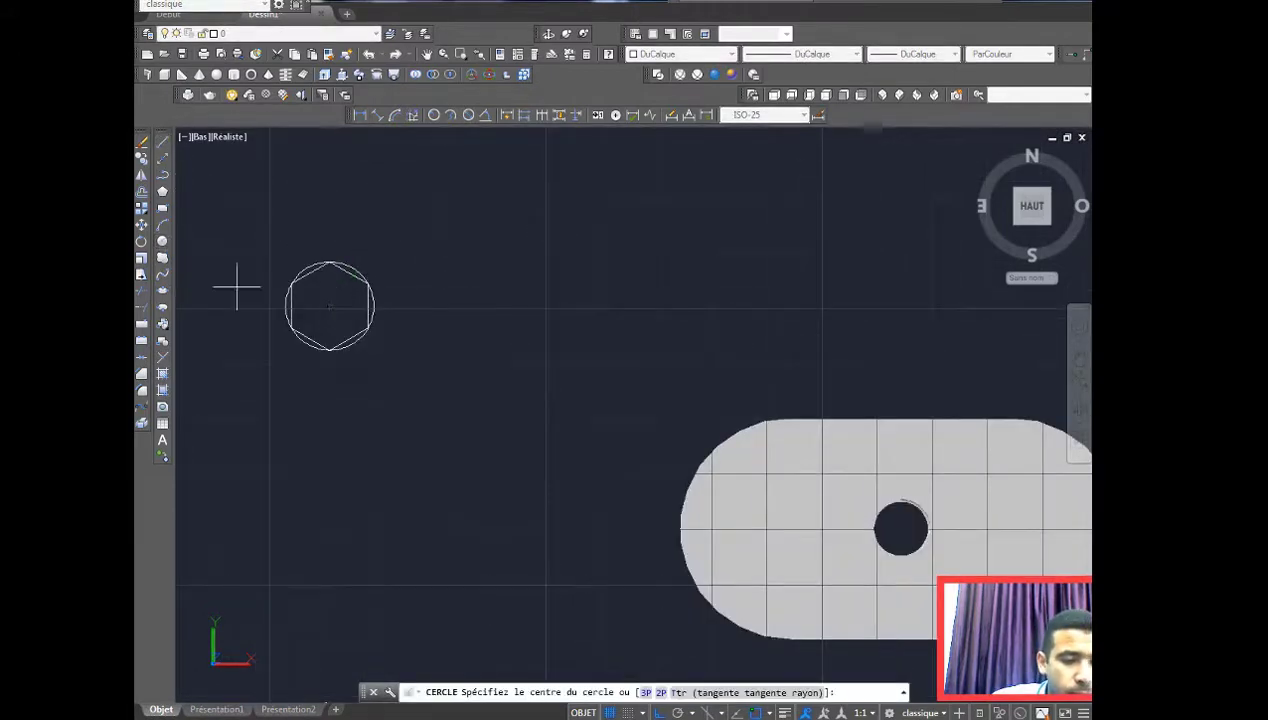
pyautogui.click(328, 307)
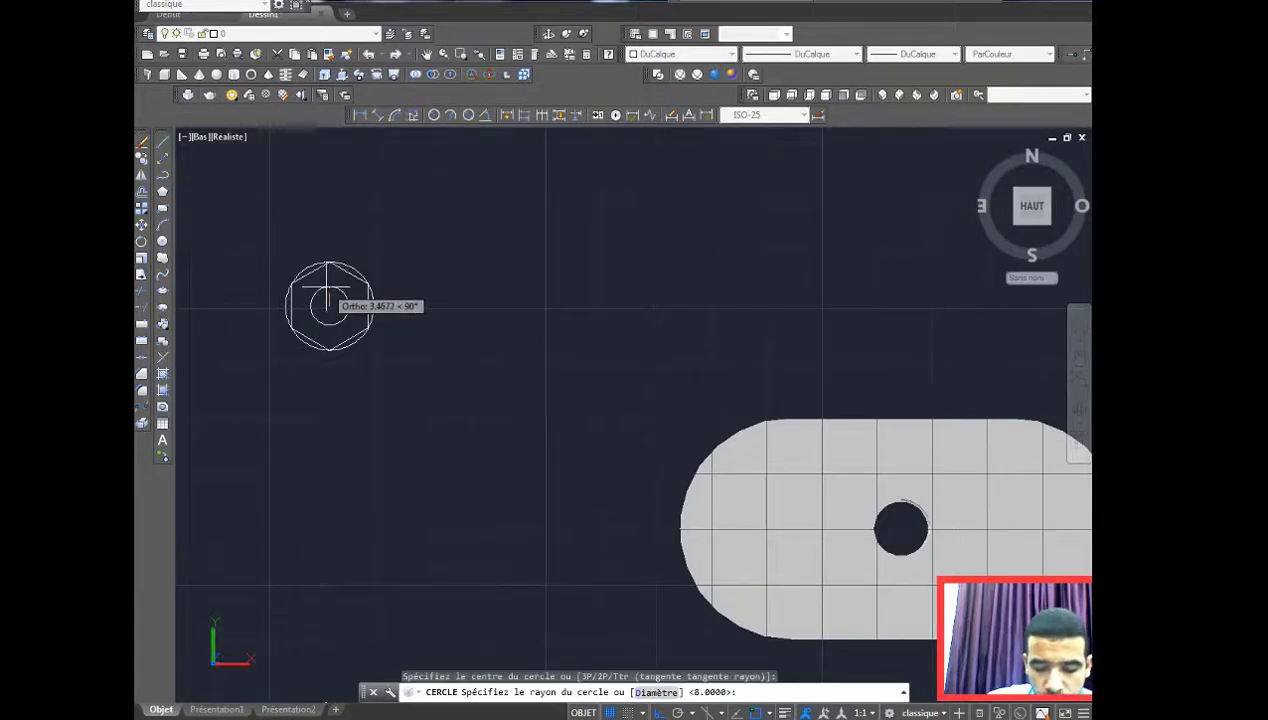
pyautogui.write('5')
pyautogui.press('Return')
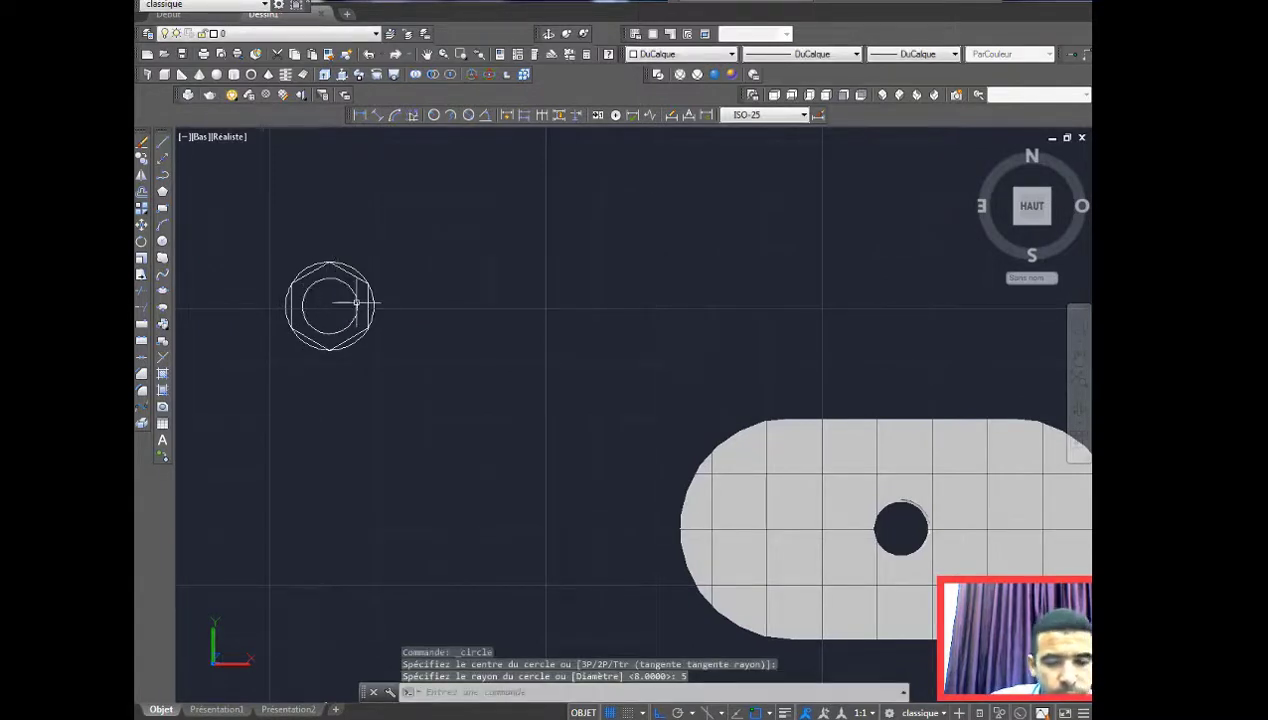
# Step: In SW Isometric view, erase the outer circle around the hexagon
pyautogui.click(880, 95)
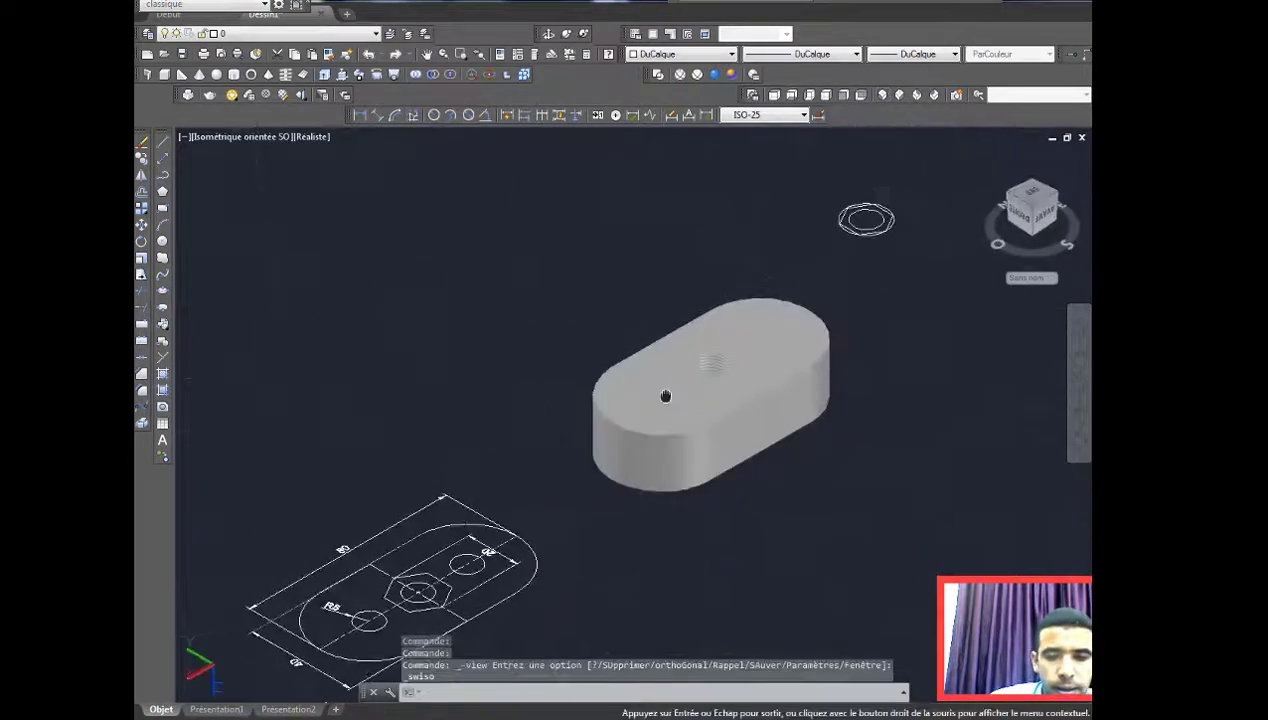
pyautogui.moveTo(543, 465); pyautogui.dragTo(317, 526, button='middle')
pyautogui.scroll(2, 603, 289)
pyautogui.moveTo(603, 289); pyautogui.dragTo(501, 338, button='middle')
pyautogui.scroll(3, 540, 330)
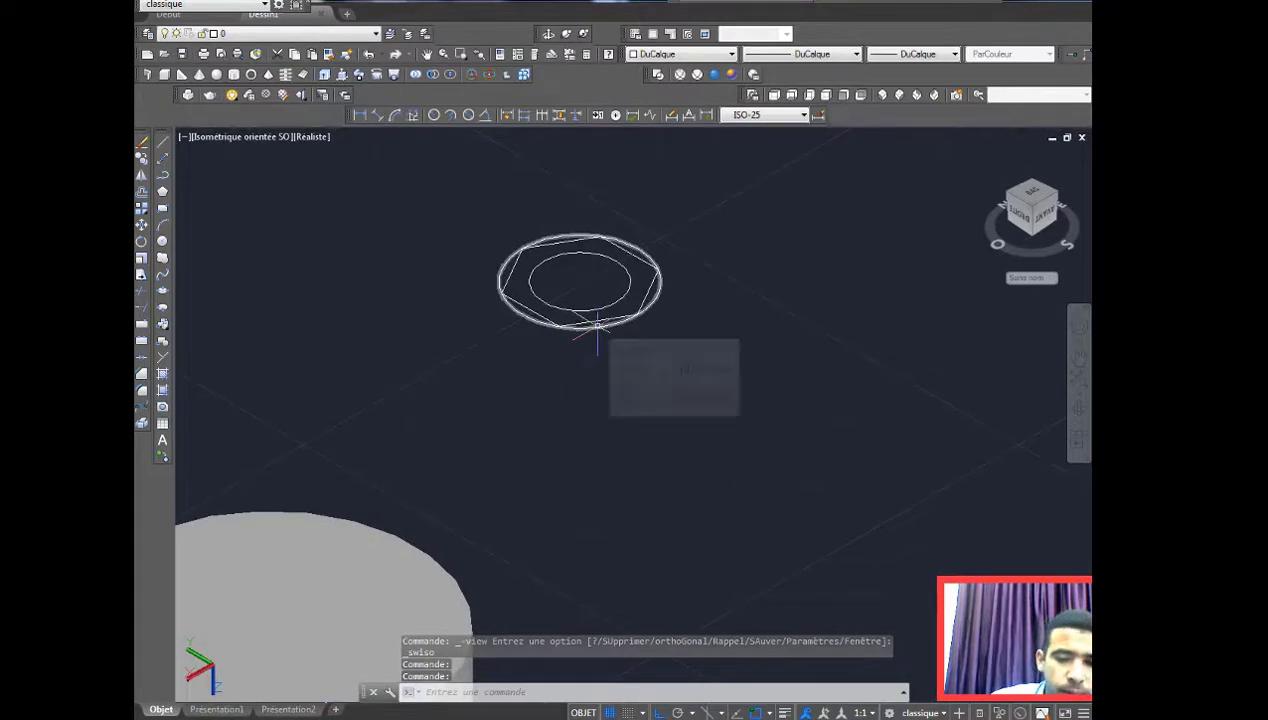
pyautogui.click(597, 325)
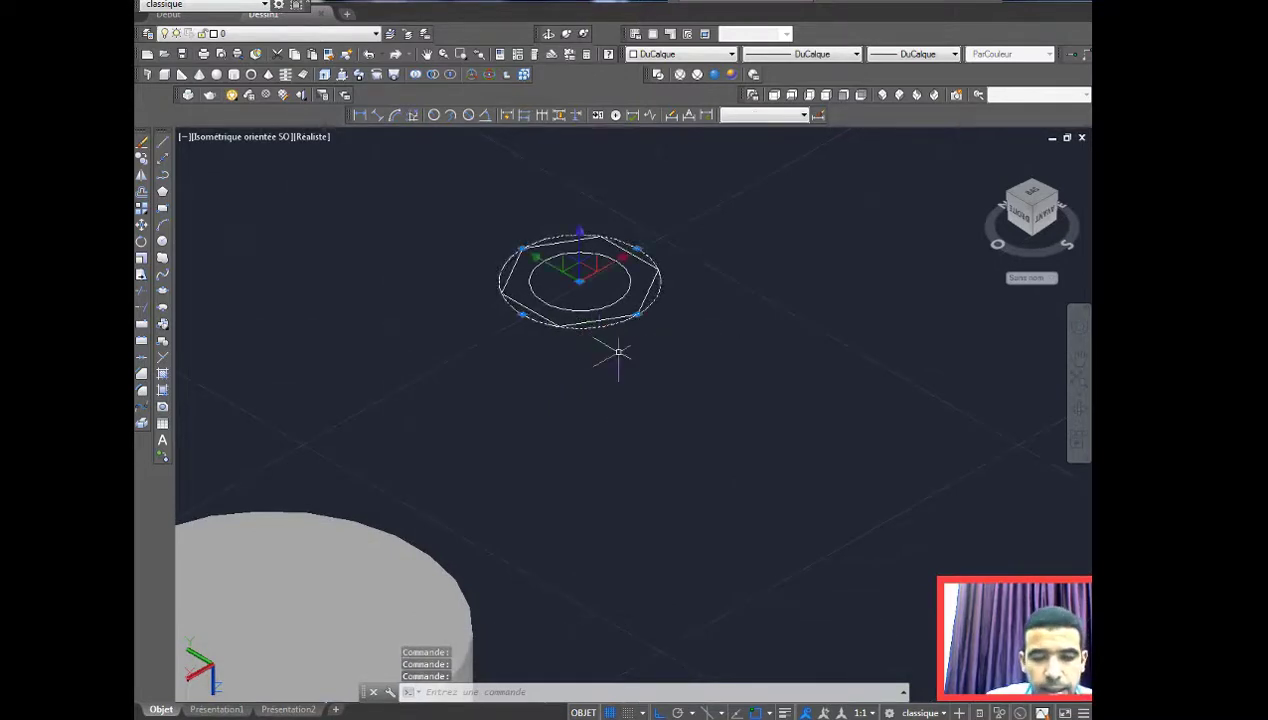
pyautogui.press('Delete')
pyautogui.moveTo(467, 220); pyautogui.dragTo(453, 255, button='middle')
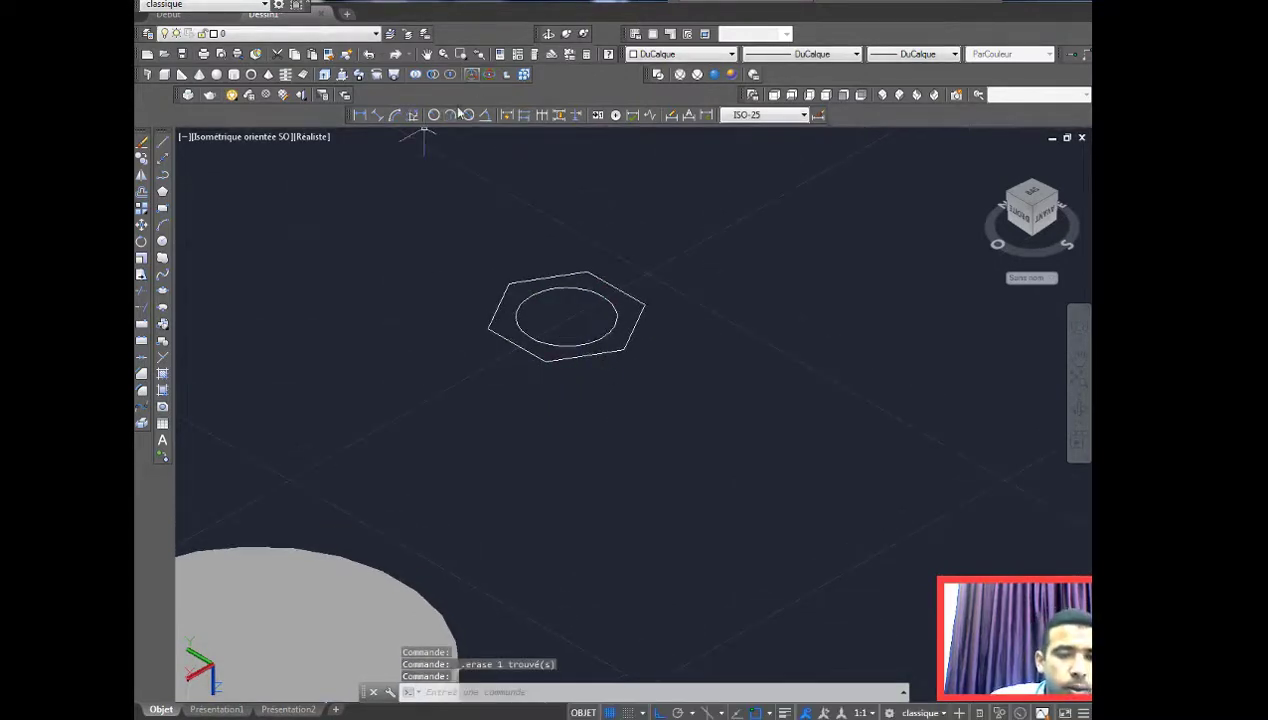
# Step: Extrude the inner circle 10 into a cylindrical shank
pyautogui.click(322, 75)
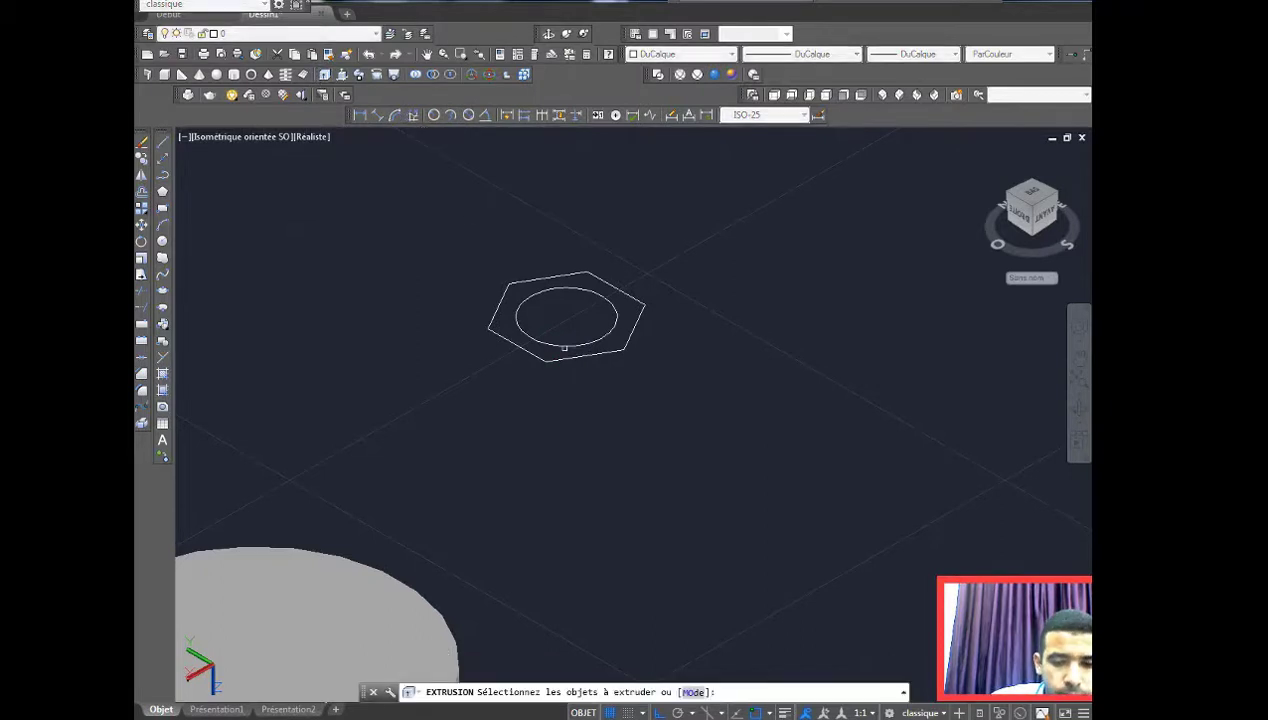
pyautogui.click(572, 345)
pyautogui.click(549, 345)
pyautogui.rightClick(549, 350)
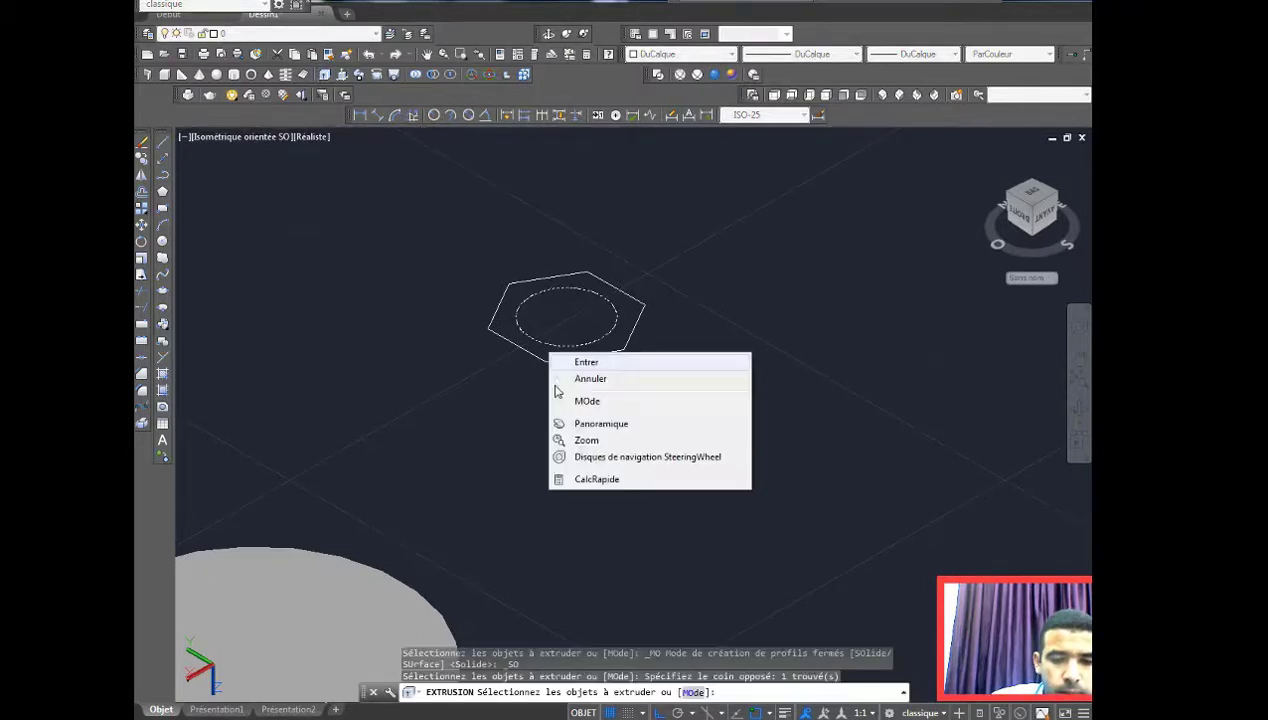
pyautogui.click(580, 360)
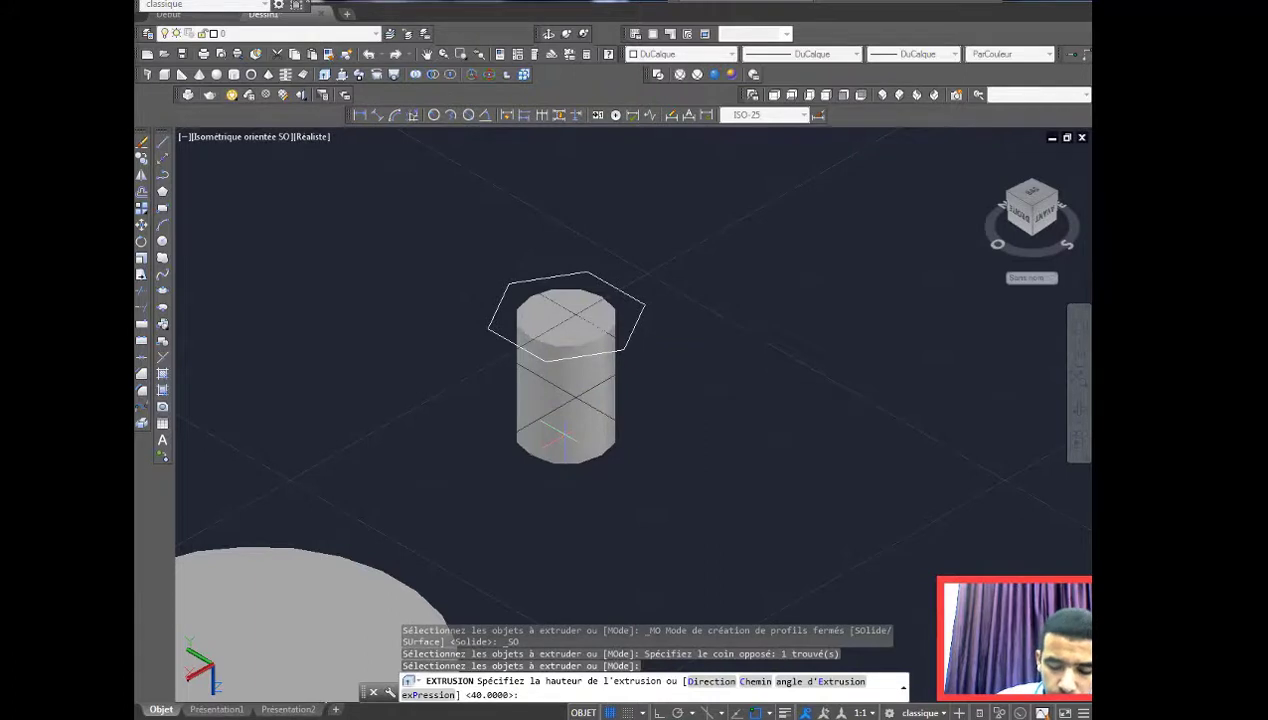
pyautogui.write('1')
pyautogui.press('BackSpace')
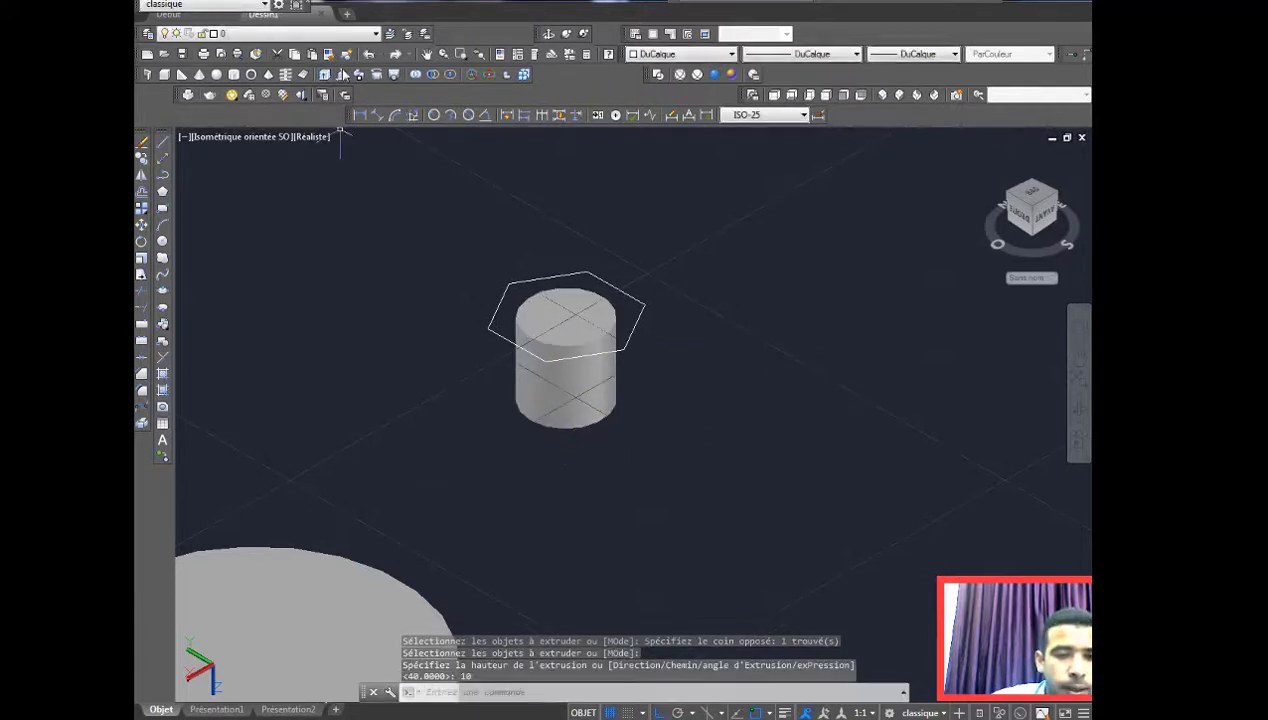
# Step: Extrude the hexagon -10 to form the bolt's hex head
pyautogui.rightClick(570, 284)
pyautogui.click(572, 284)
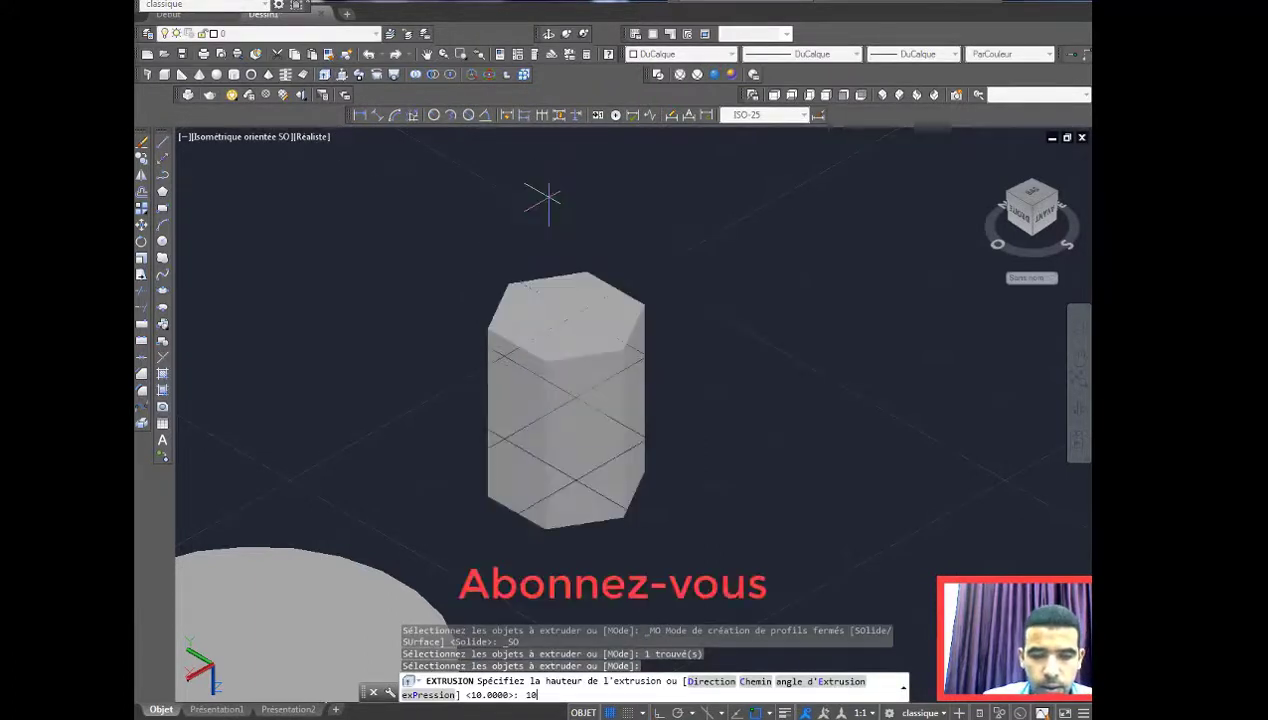
pyautogui.write('10')
pyautogui.write('_u')
pyautogui.press('Return')
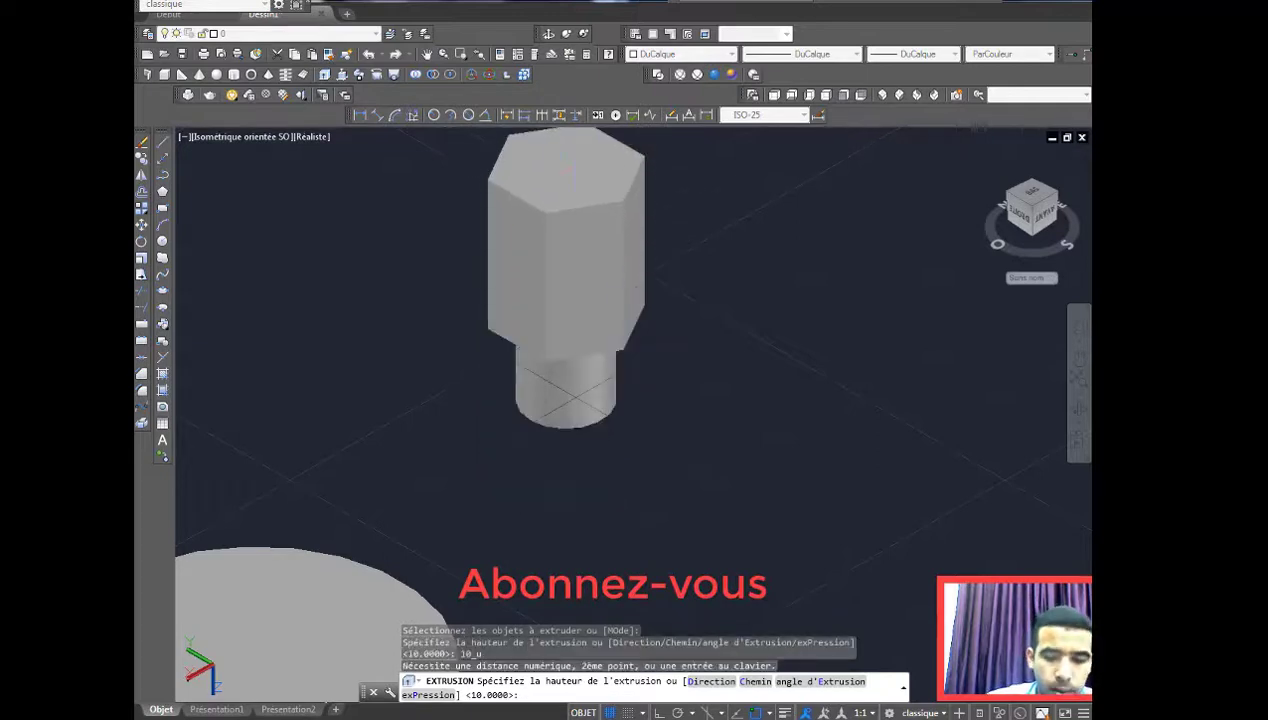
pyautogui.write('-10')
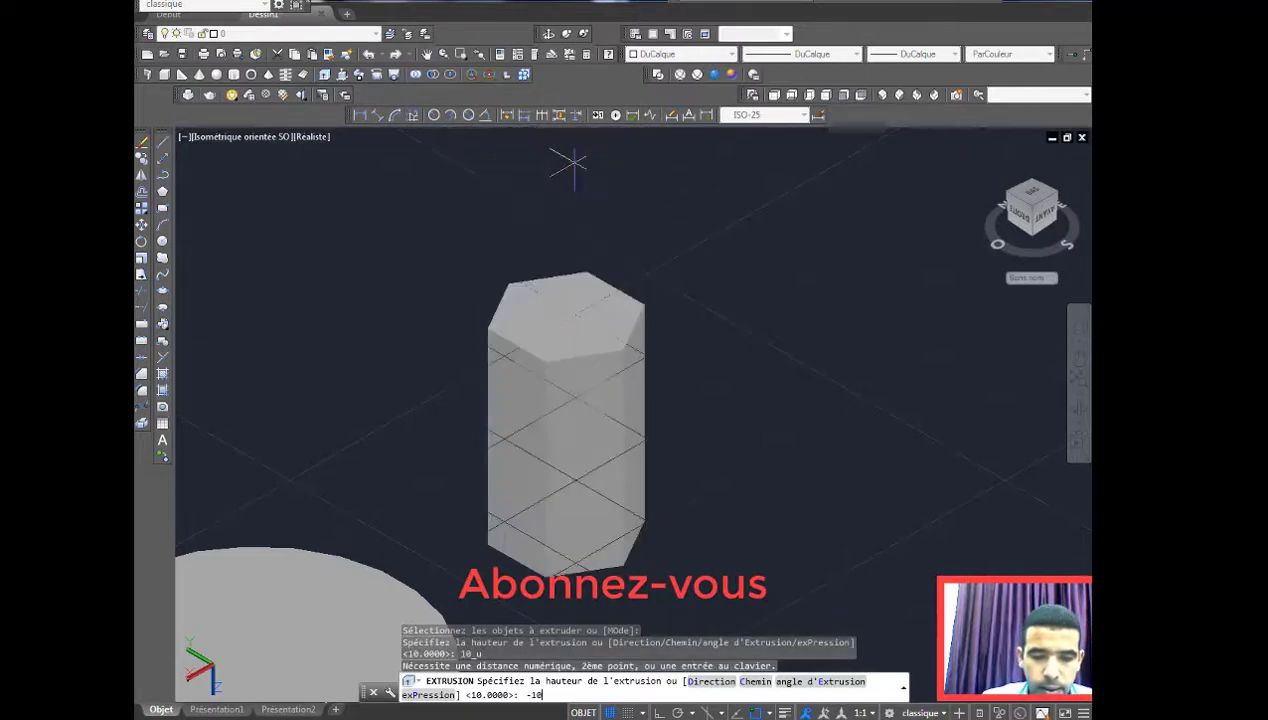
pyautogui.press('Return')
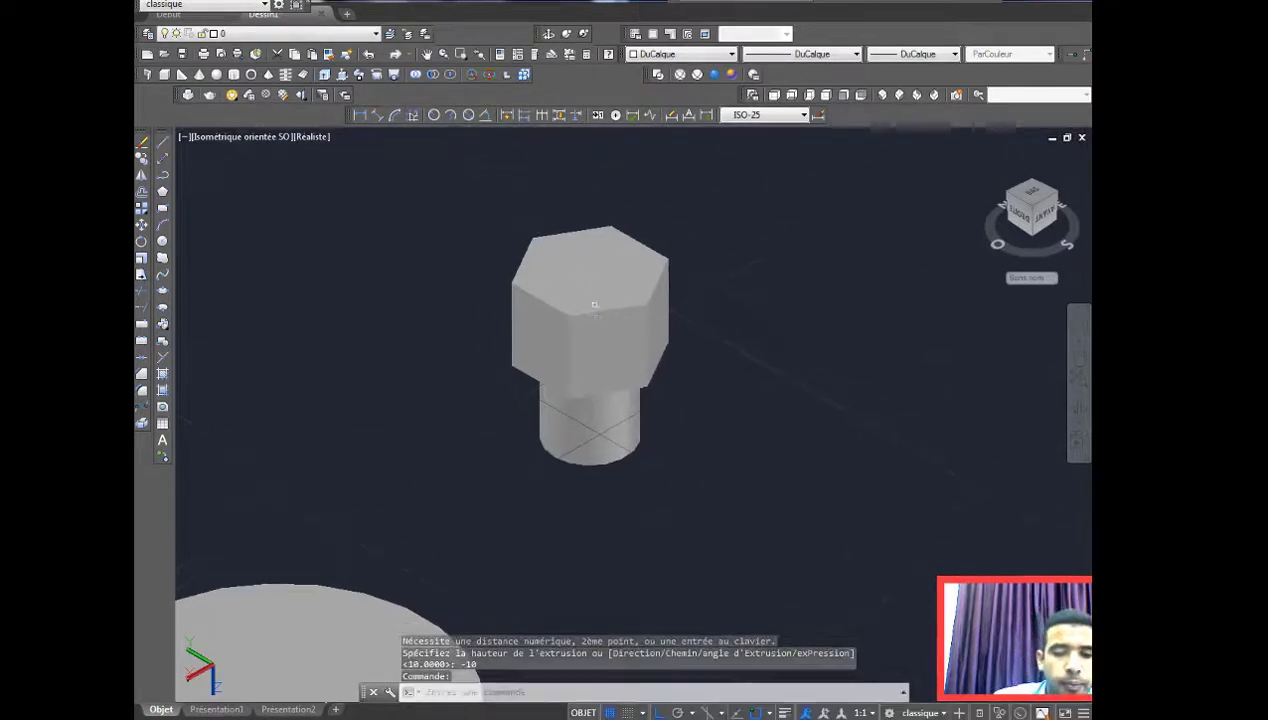
pyautogui.moveTo(639, 394)
pyautogui.mouseDown(button='middle')
pyautogui.moveTo(640, 354)
pyautogui.moveTo(693, 376)
pyautogui.mouseUp(button='middle')
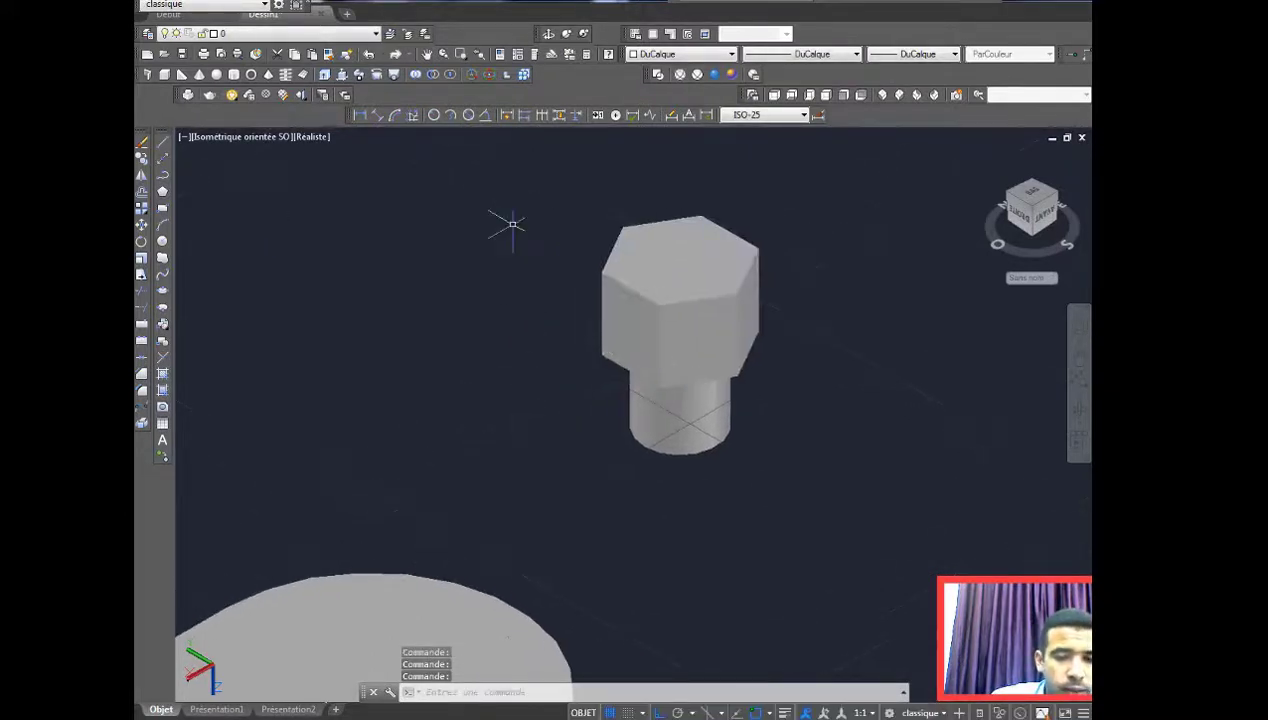
# Step: In Bottom view with 2D Wireframe, draw a radius 5 circle beside the hexagon
pyautogui.click(788, 97)
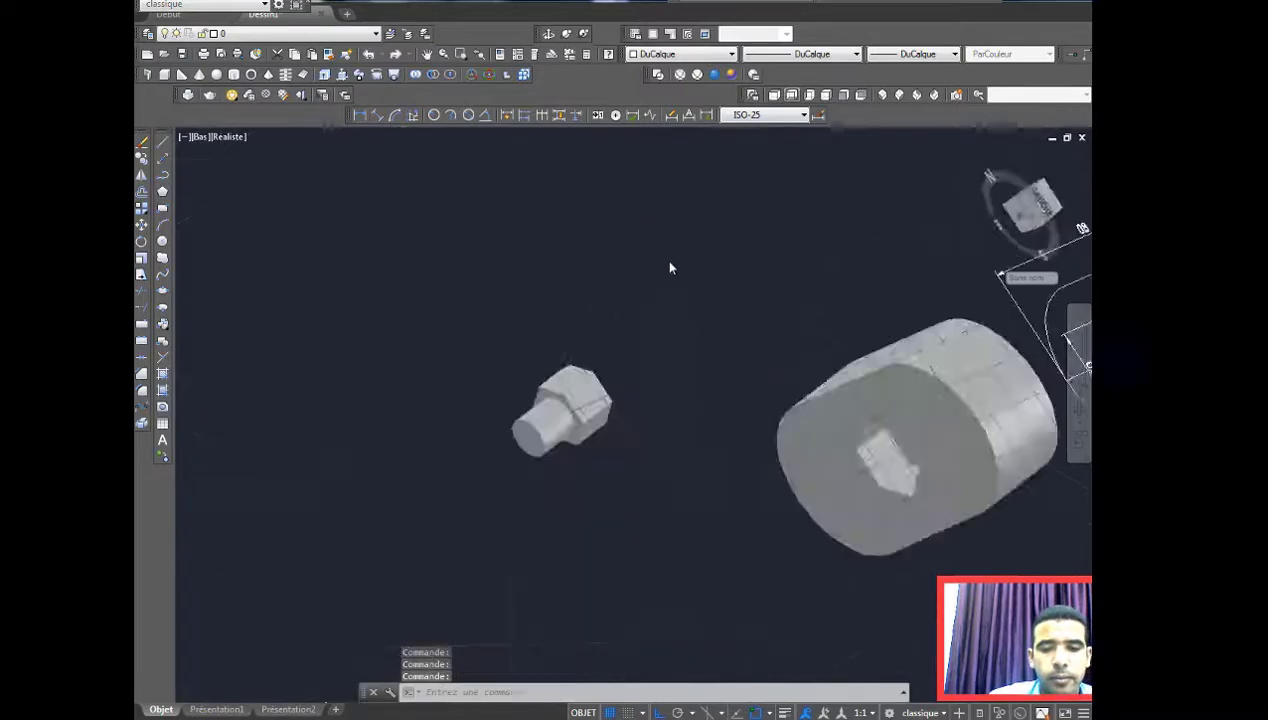
pyautogui.moveTo(370, 340); pyautogui.dragTo(414, 354, button='middle')
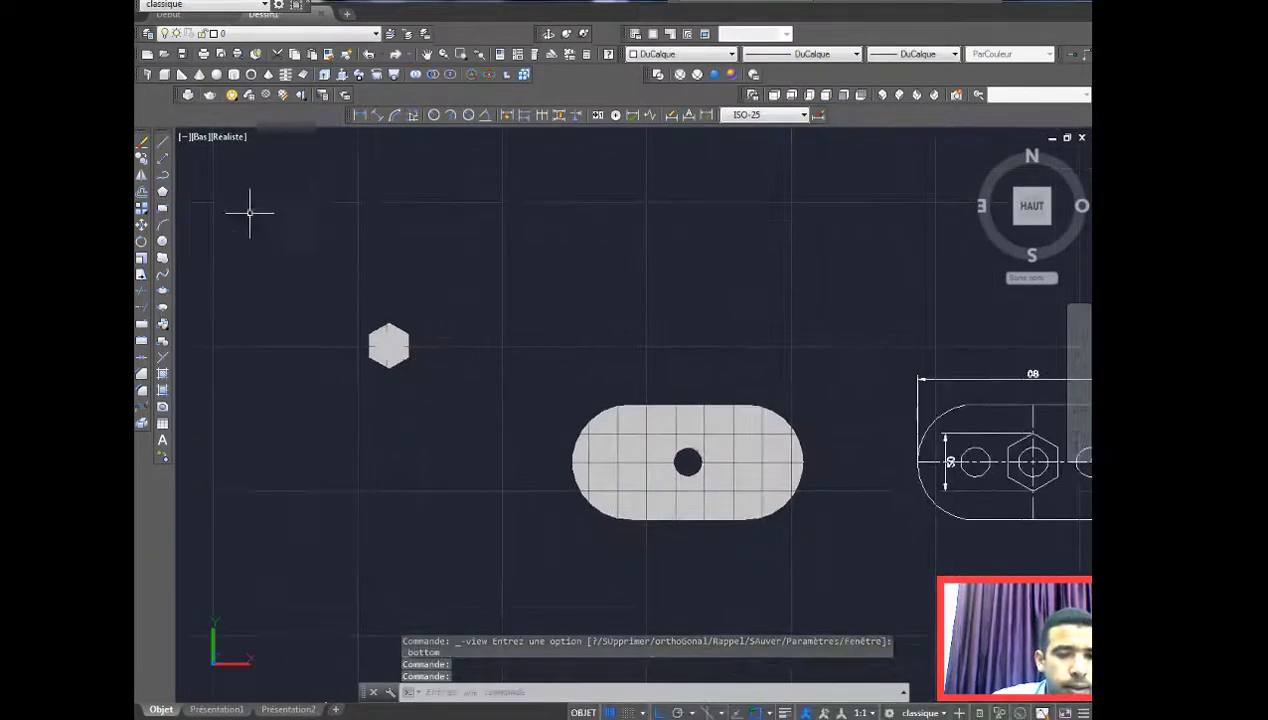
pyautogui.click(658, 76)
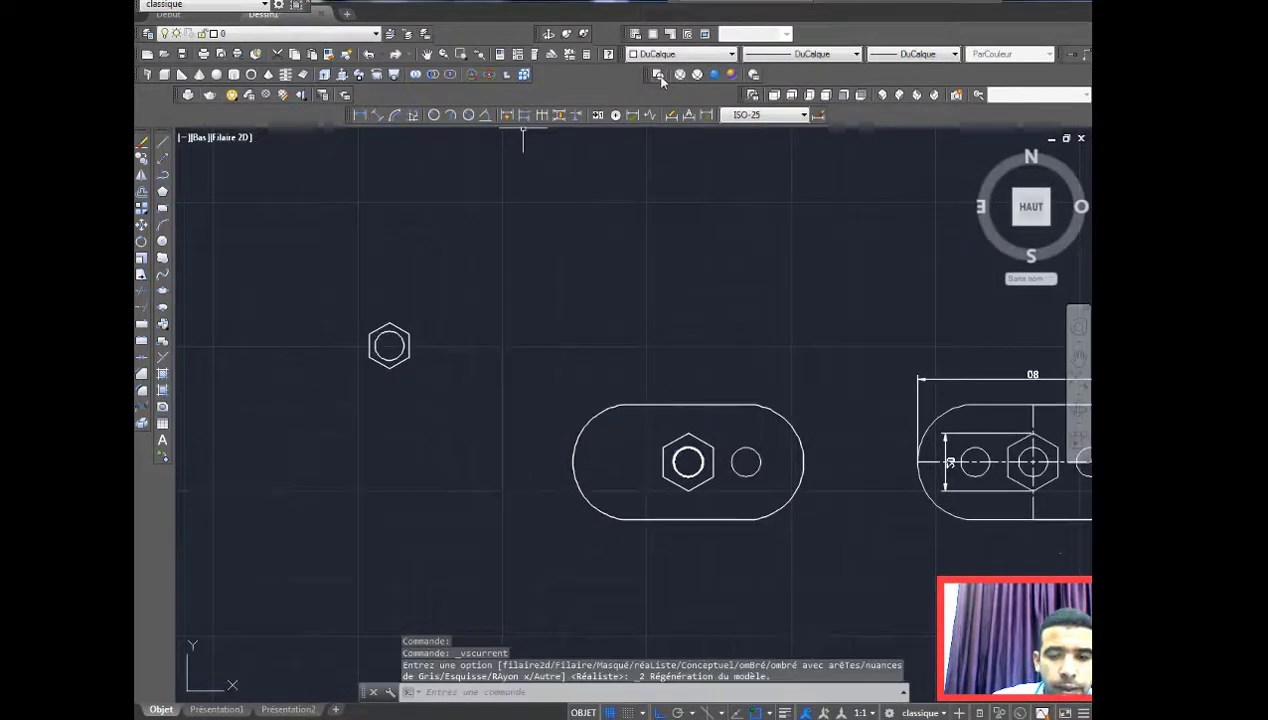
pyautogui.scroll(3, 416, 370)
pyautogui.scroll(2, 416, 370)
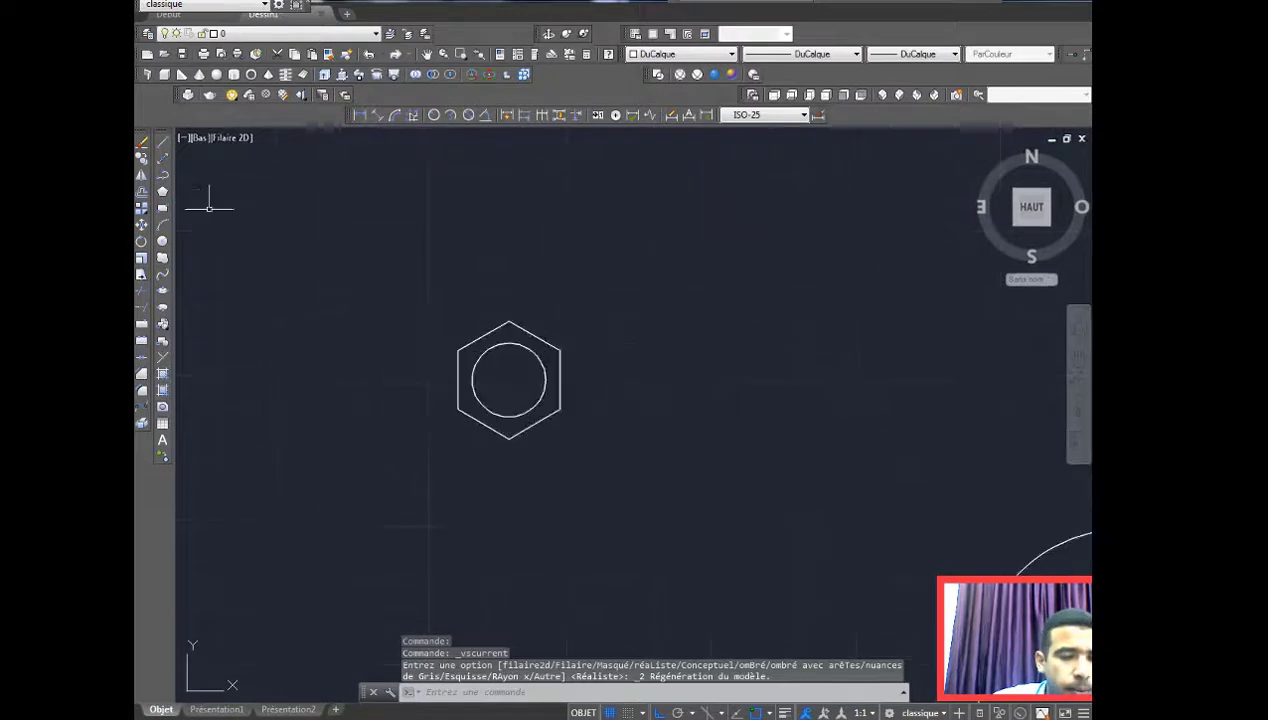
pyautogui.click(162, 241)
pyautogui.click(660, 383)
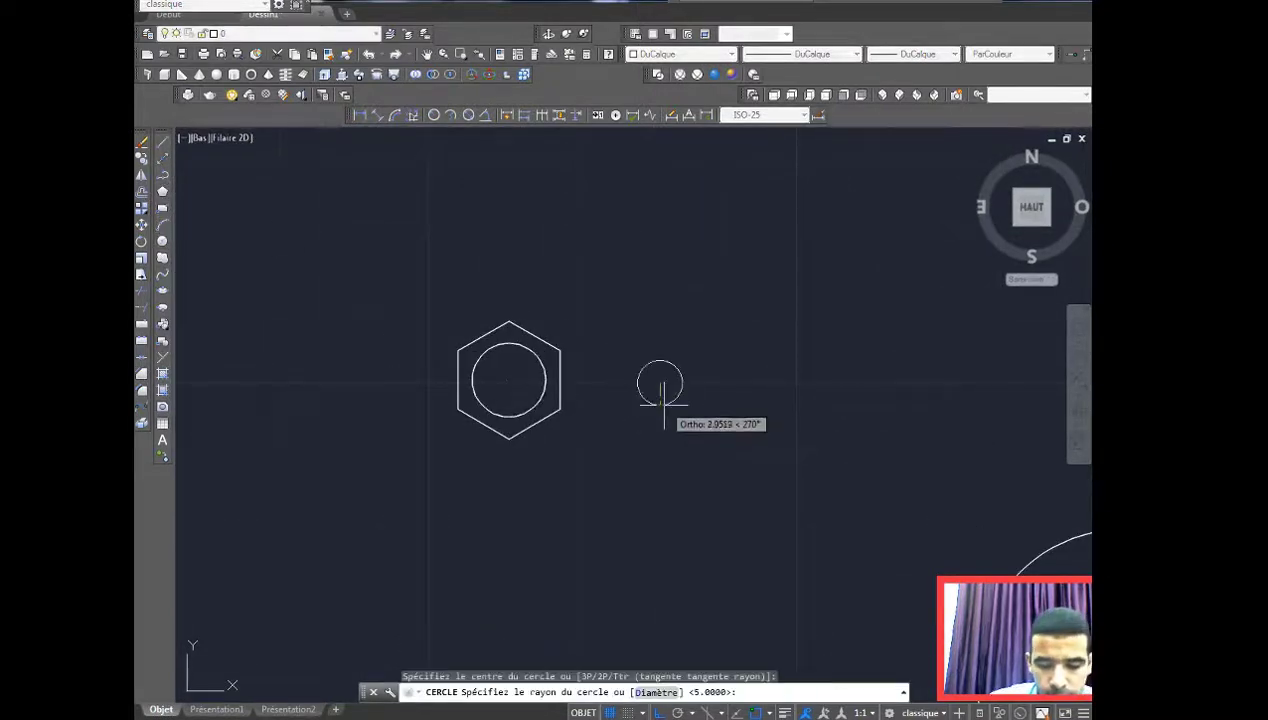
pyautogui.write('5')
pyautogui.press('Return')
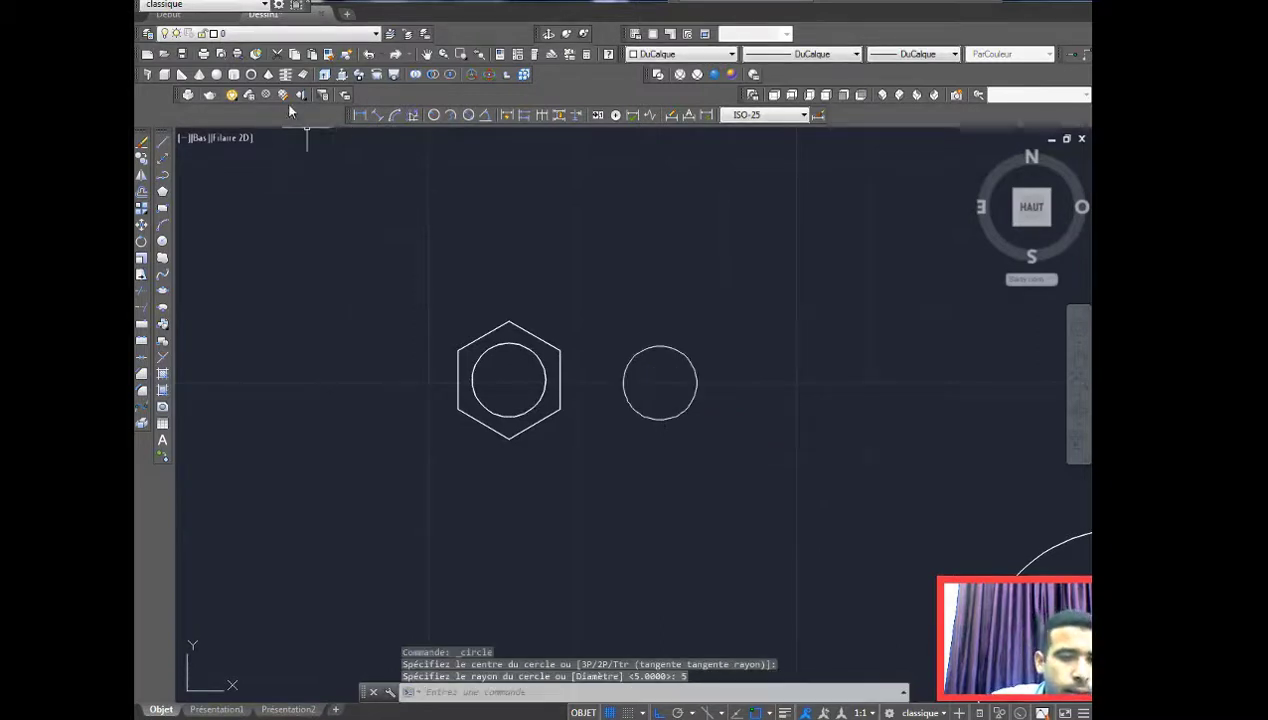
# Step: Start a helix centred on that circle with base and top radius 5
pyautogui.click(285, 74)
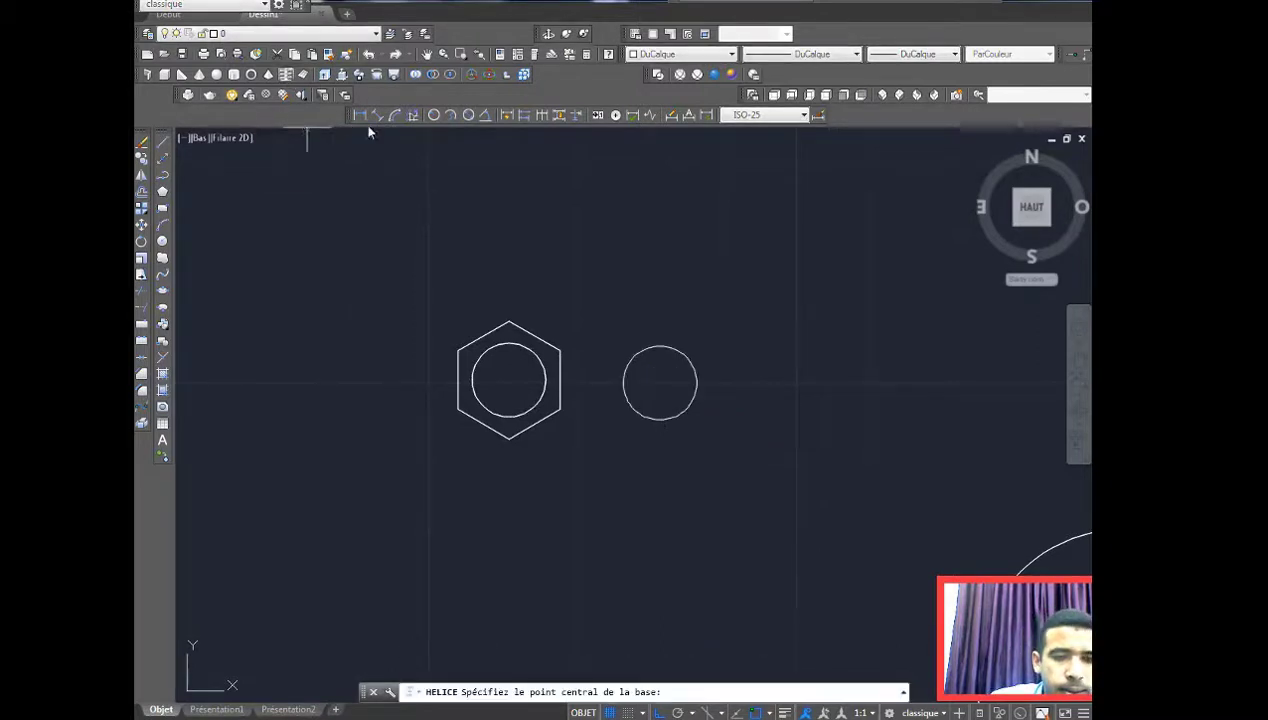
pyautogui.click(660, 383)
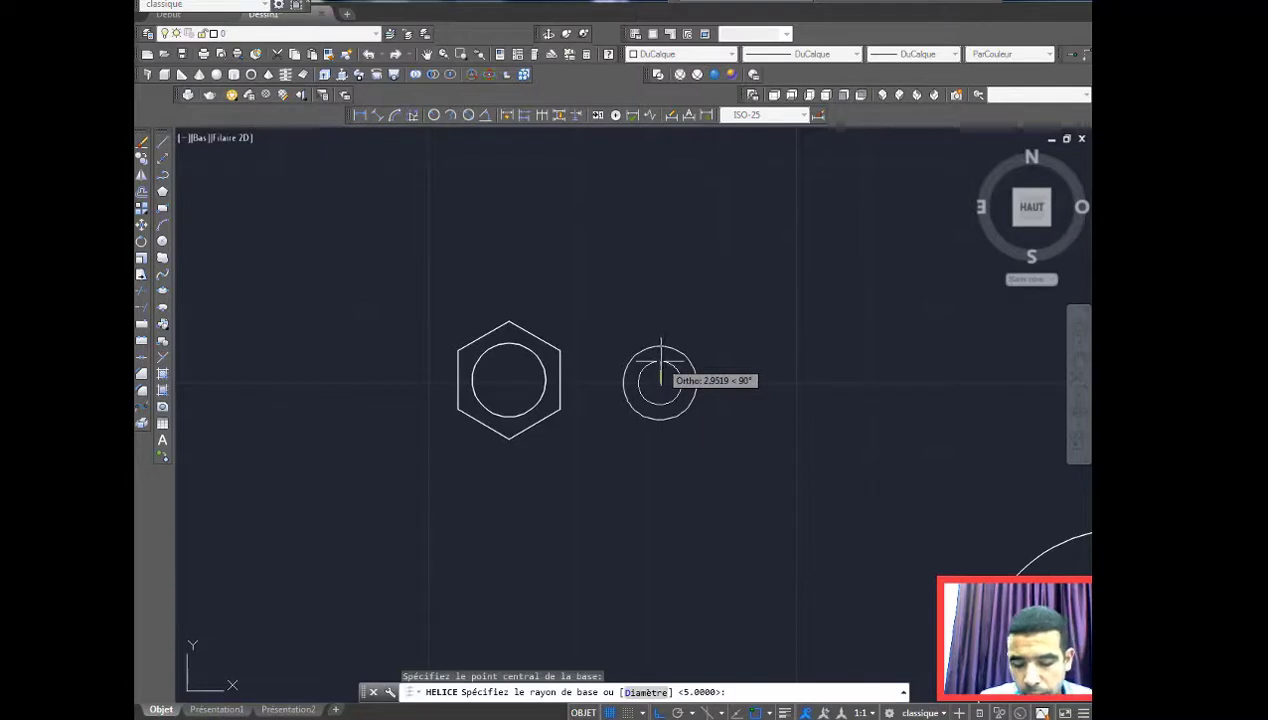
pyautogui.write('5')
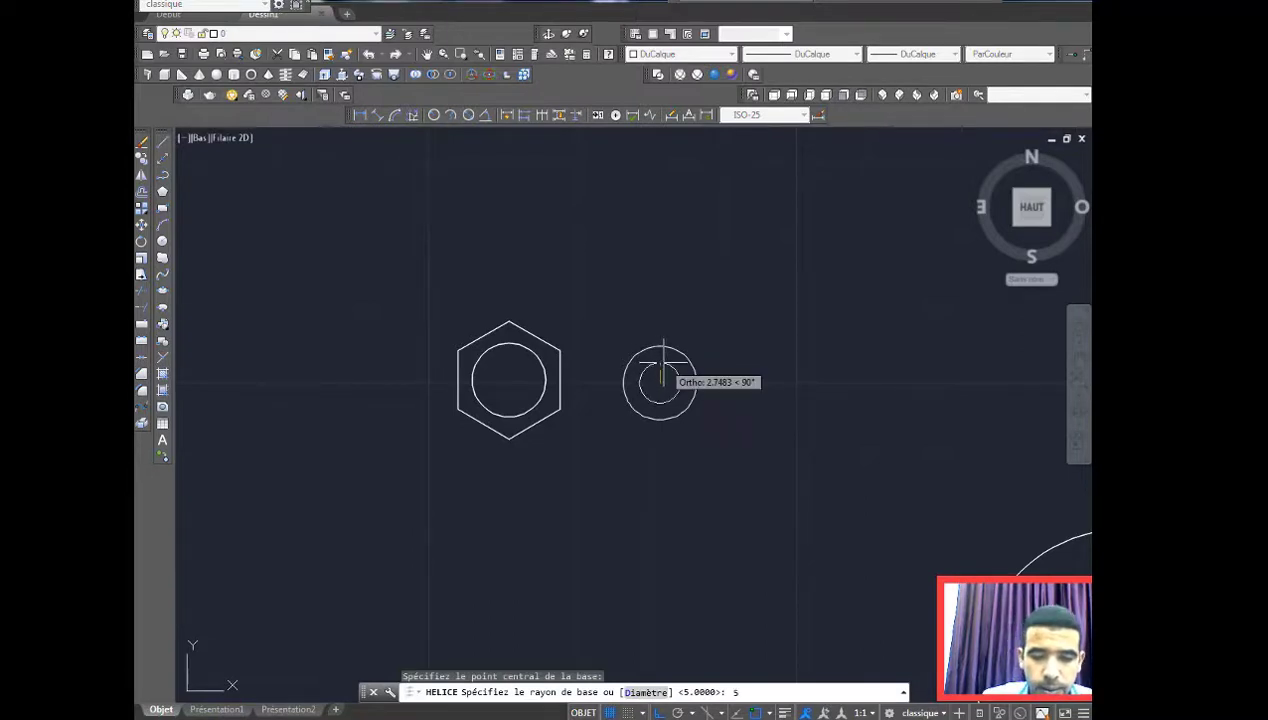
pyautogui.press('Return')
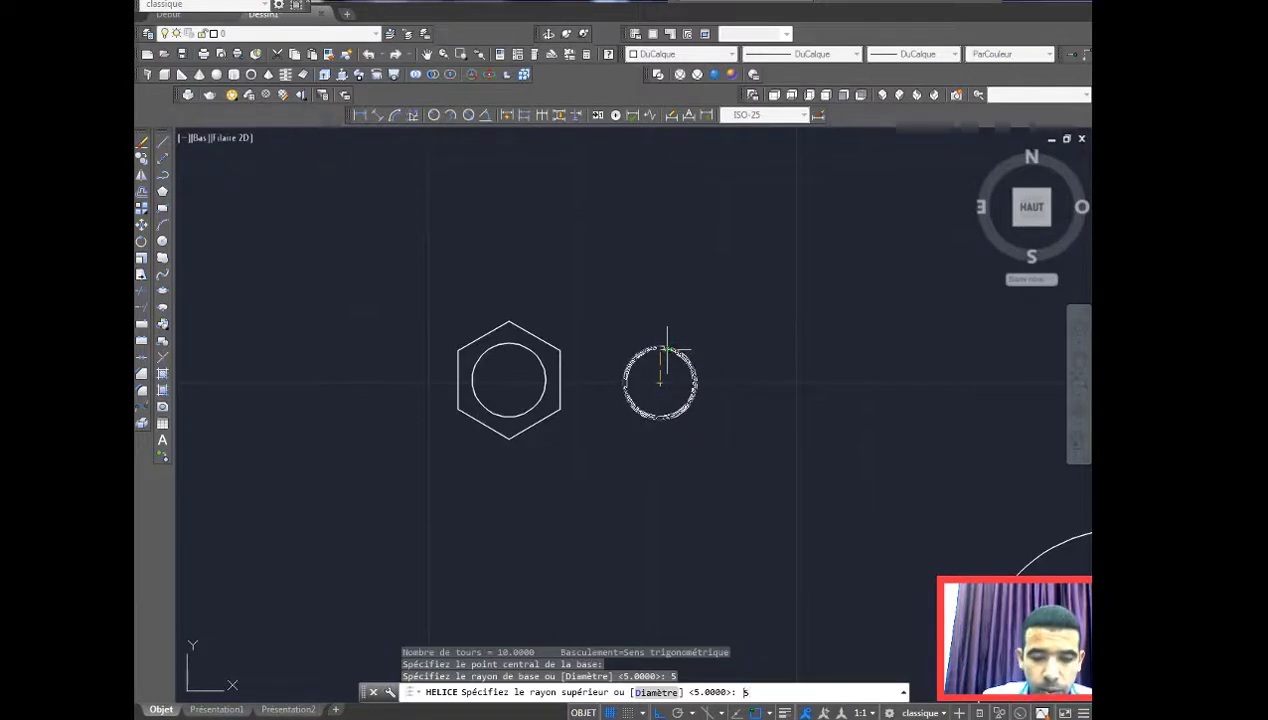
pyautogui.press('Return')
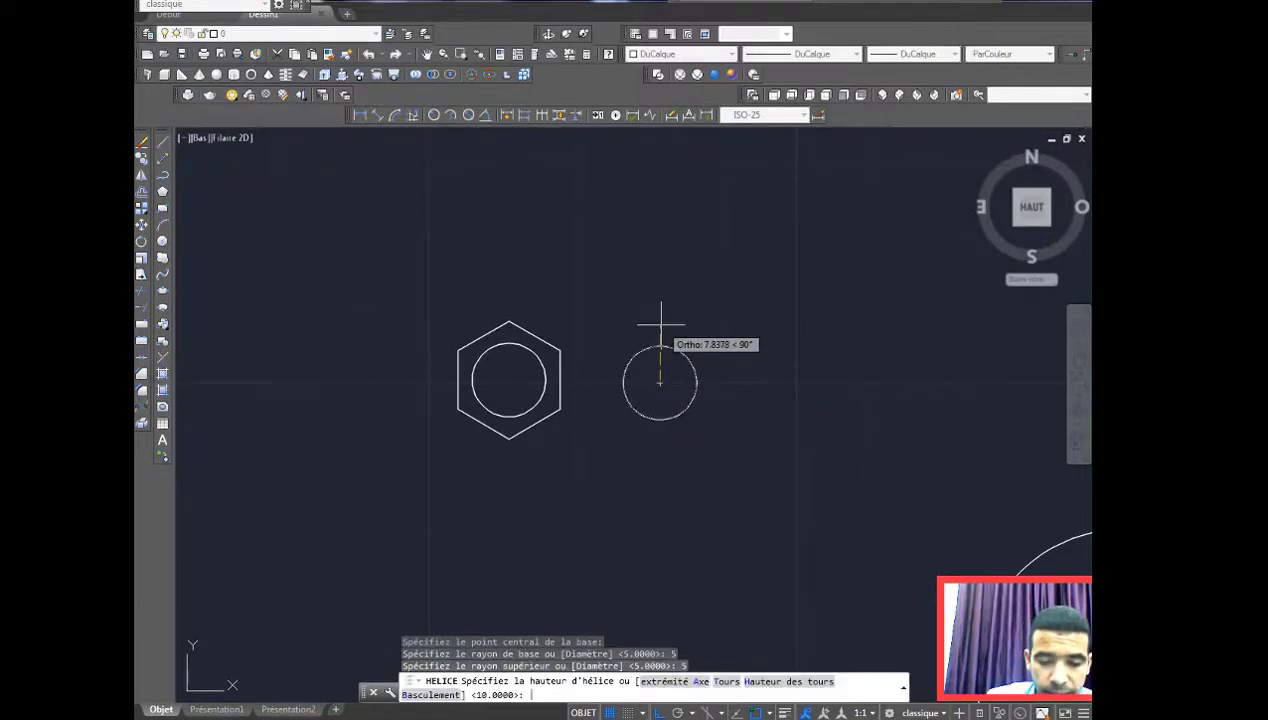
# Step: Give the helix 10 turns and a height of 10
pyautogui.write('t')
pyautogui.press('Return')
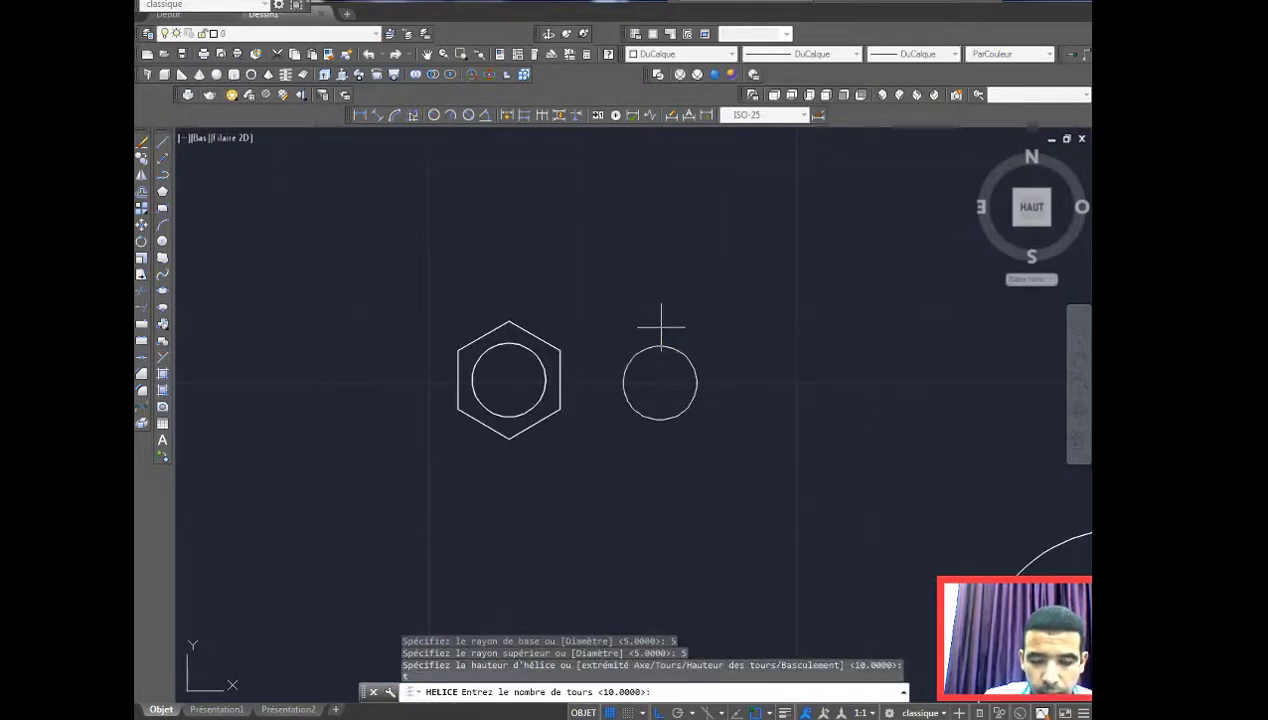
pyautogui.press('Return')
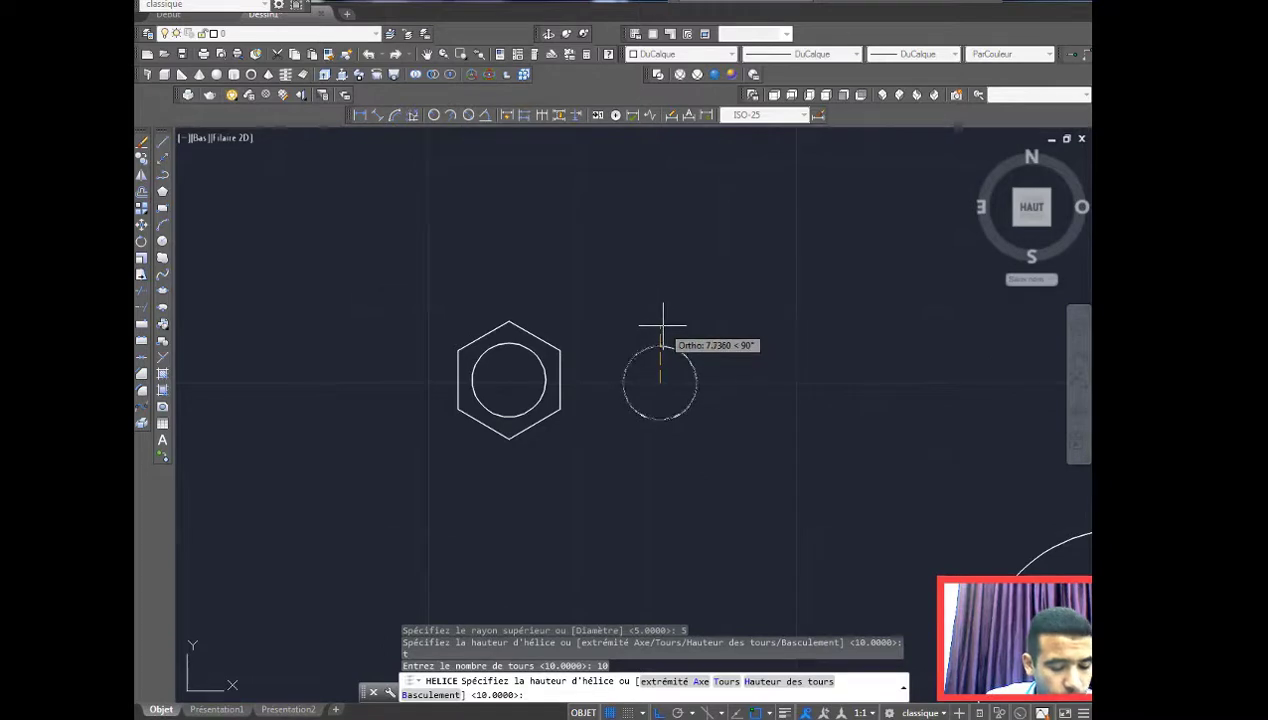
pyautogui.write('ht')
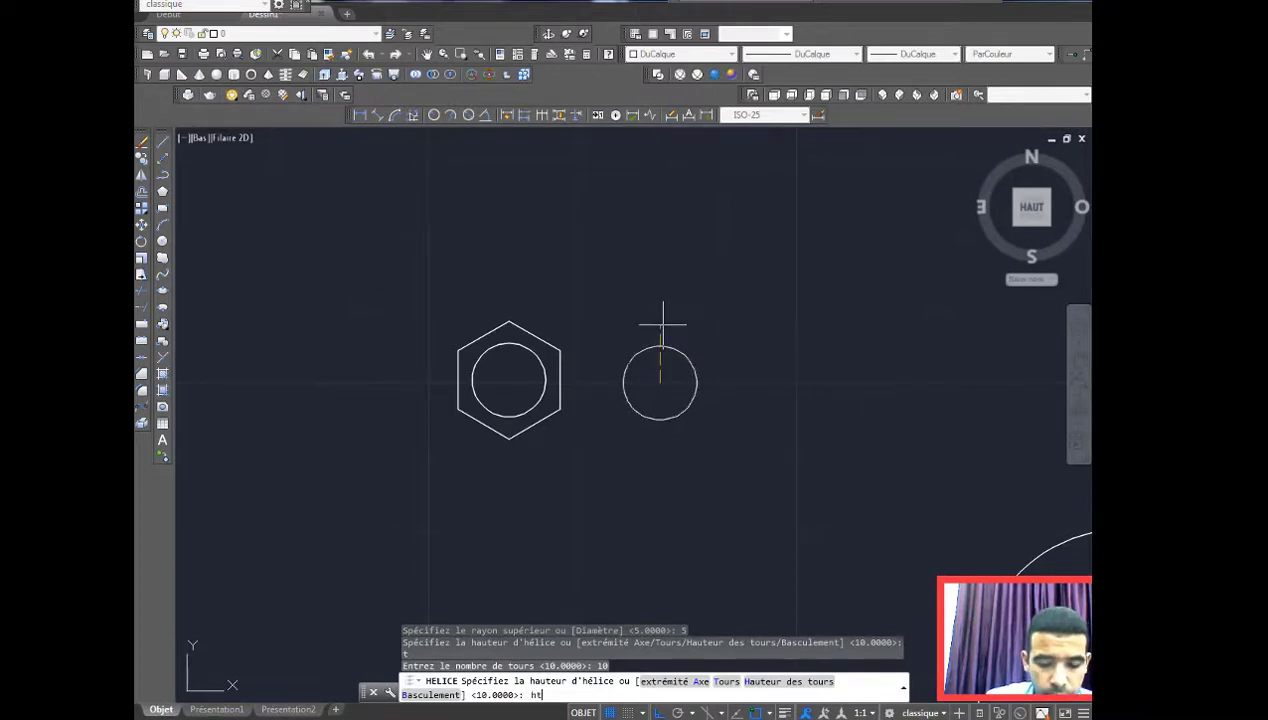
pyautogui.press('Return')
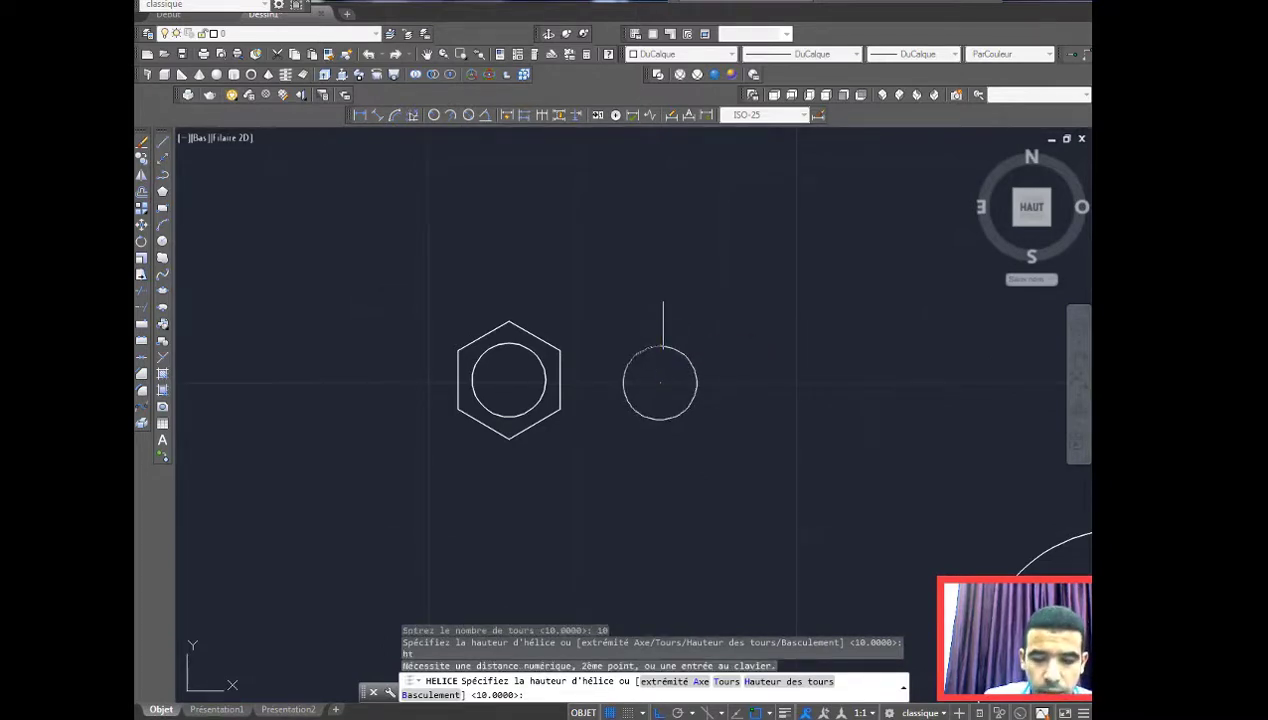
pyautogui.press('Escape')
pyautogui.write('10')
pyautogui.press('Return')
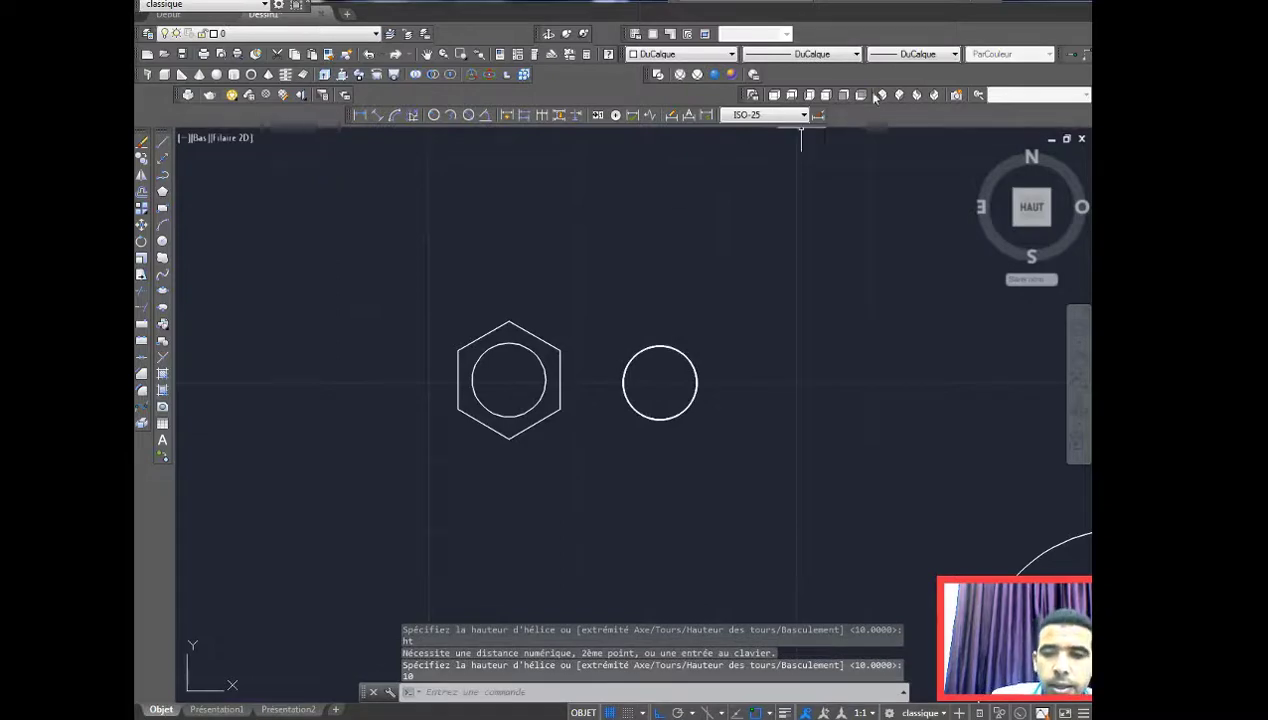
pyautogui.click(879, 95)
# Step: Draw a radius 0.4 profile circle near the helix
pyautogui.moveTo(795, 311)
pyautogui.mouseDown(button='middle')
pyautogui.moveTo(702, 311)
pyautogui.moveTo(608, 371)
pyautogui.mouseUp(button='middle')
pyautogui.scroll(3, 702, 311)
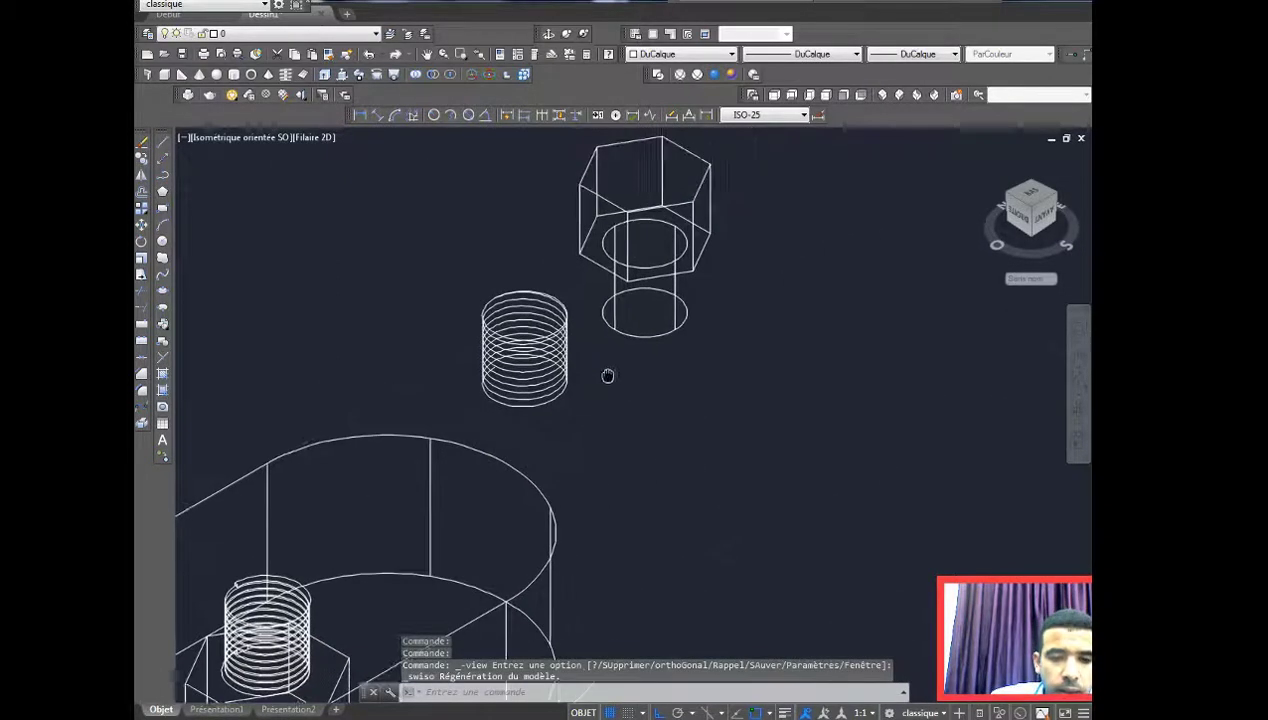
pyautogui.click(162, 241)
pyautogui.click(660, 401)
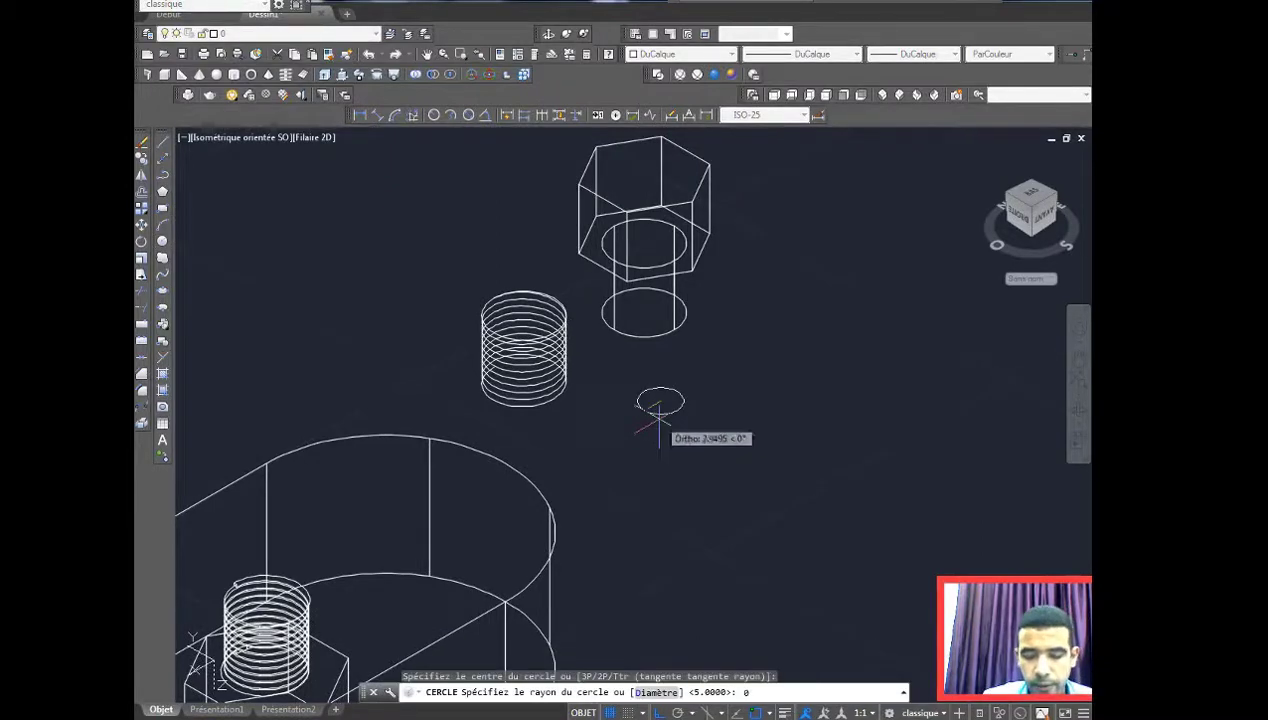
pyautogui.write('0.4')
pyautogui.press('Return')
# Step: Sweep the 0.4 circle along the helix, checking it in Realistic and Wireframe styles
pyautogui.scroll(2, 674, 388)
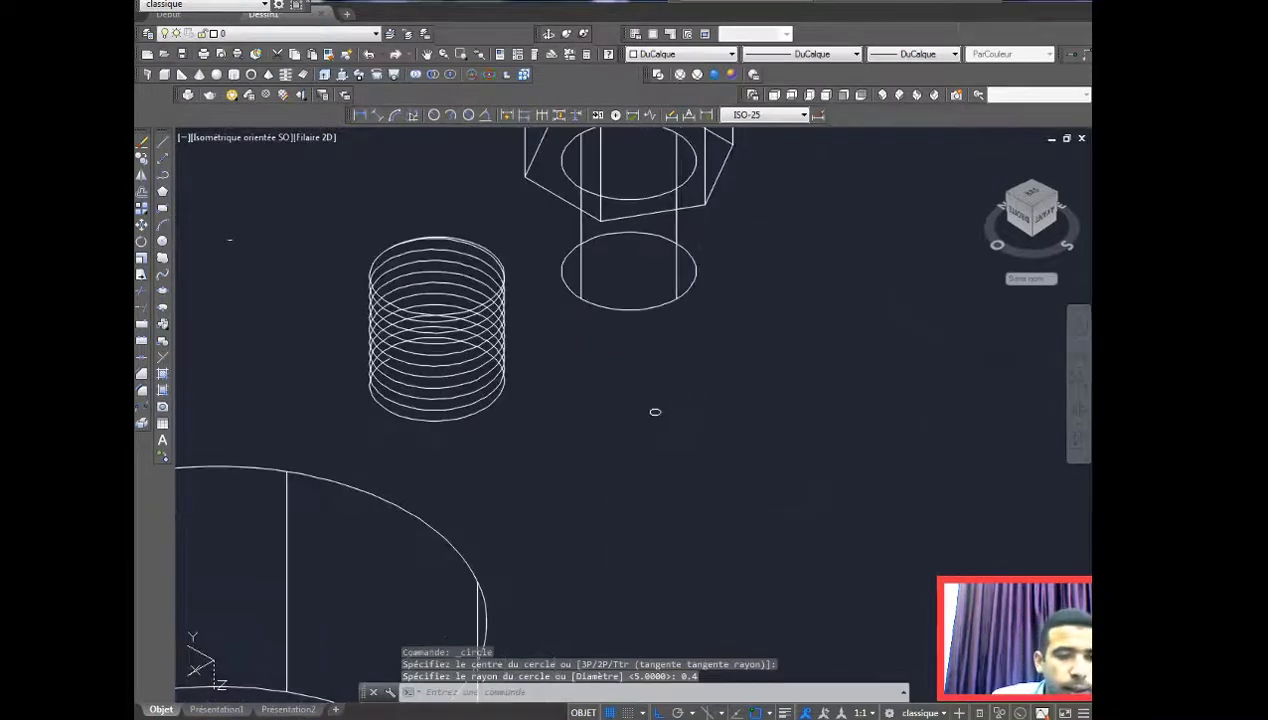
pyautogui.click(359, 76)
pyautogui.click(655, 411)
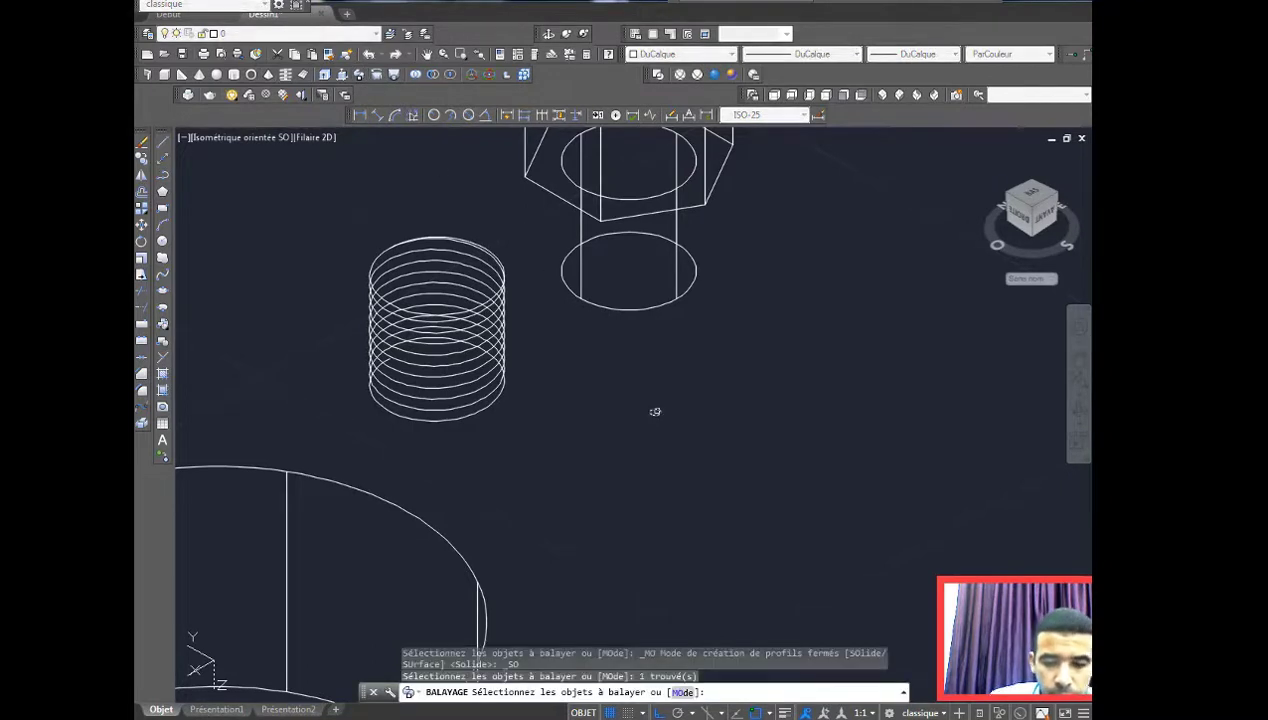
pyautogui.press('Return')
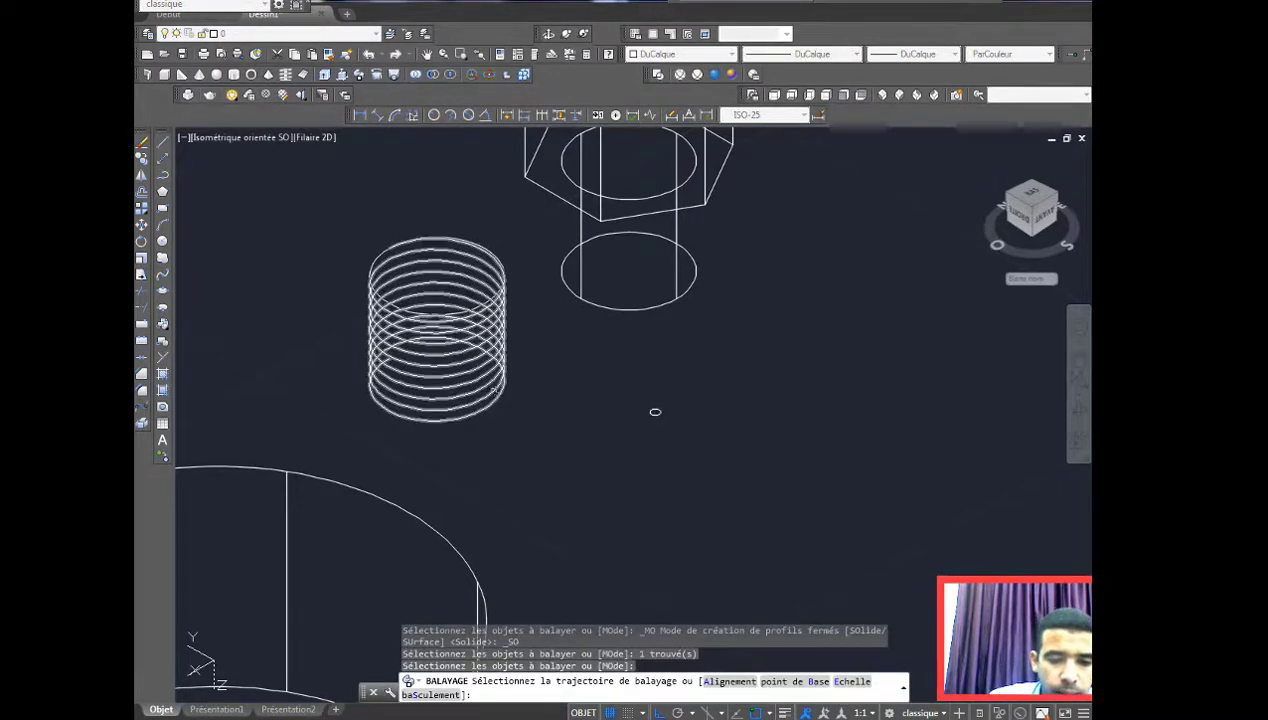
pyautogui.click(382, 249)
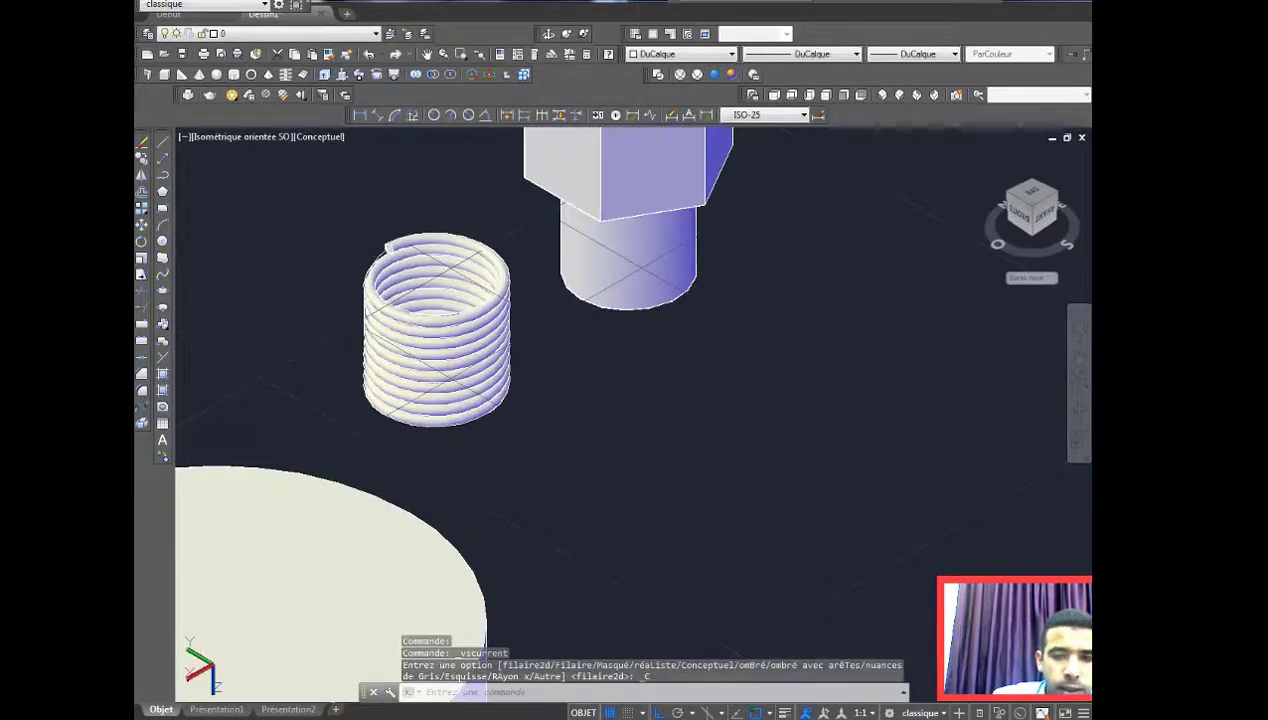
pyautogui.click(714, 74)
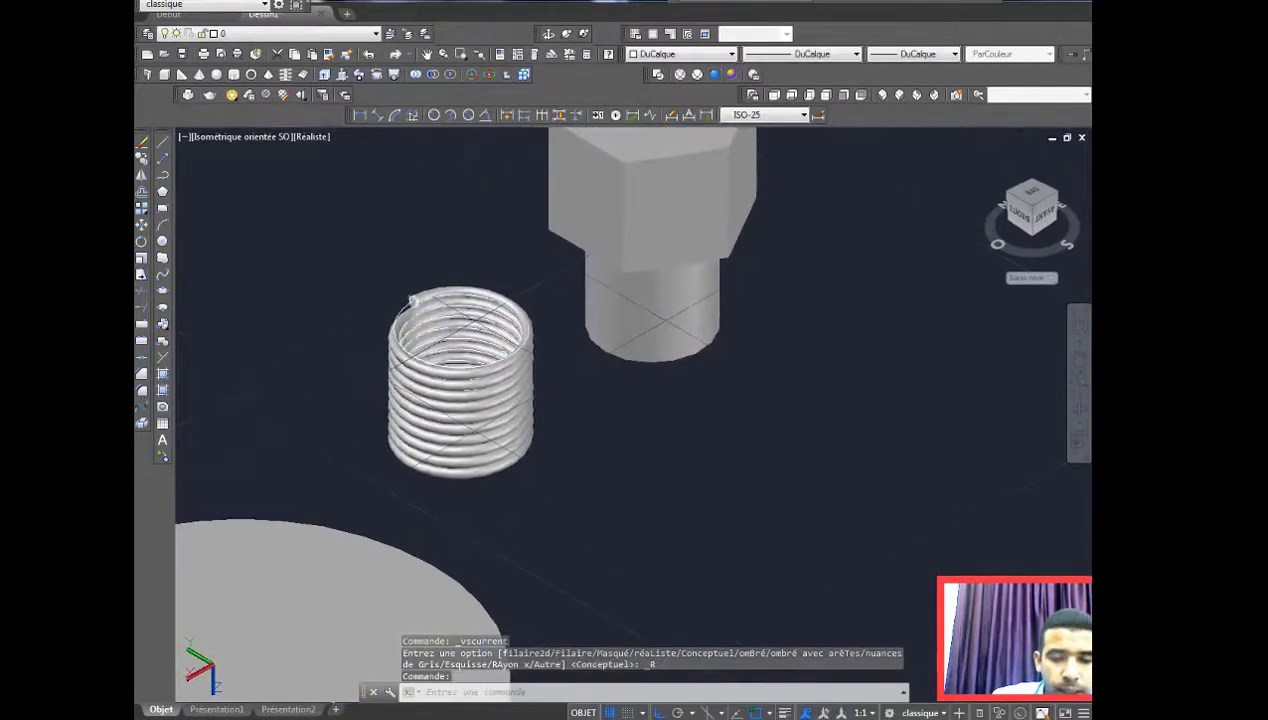
pyautogui.moveTo(537, 352); pyautogui.dragTo(535, 374, button='middle')
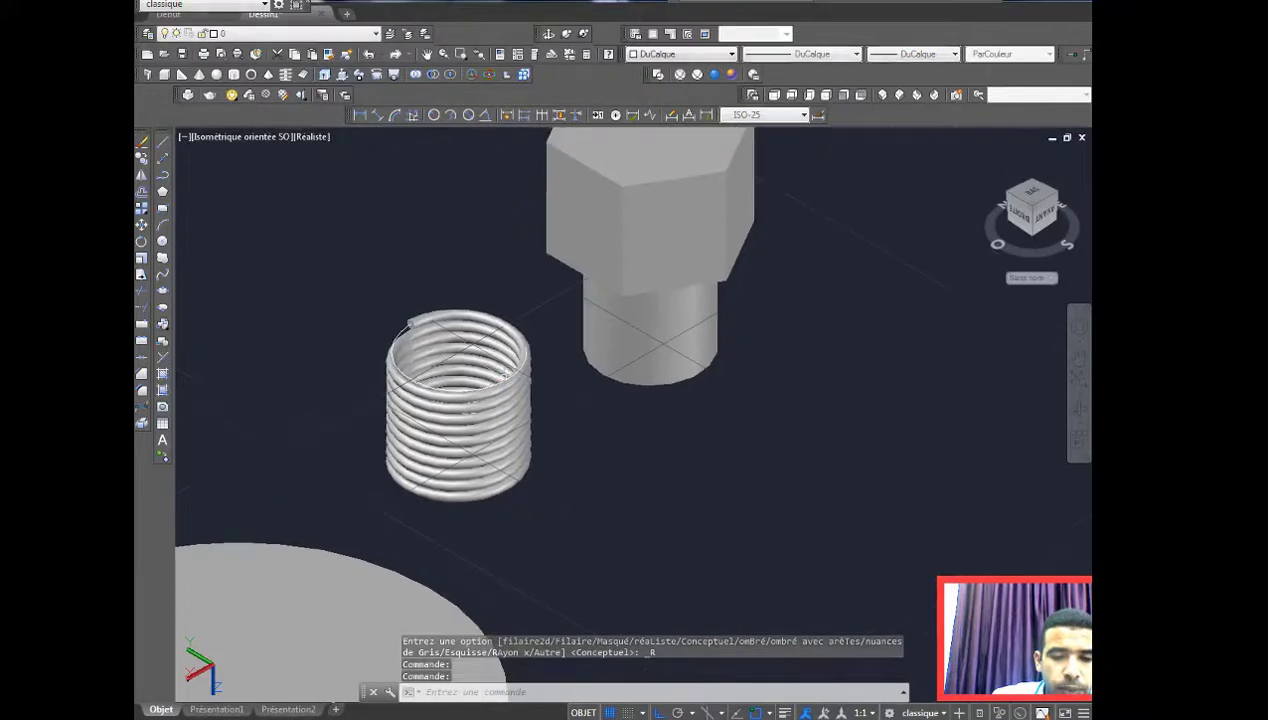
pyautogui.click(657, 74)
# Step: Move the coil by its centre onto the bolt's shank, then view it in Realistic style
pyautogui.click(141, 224)
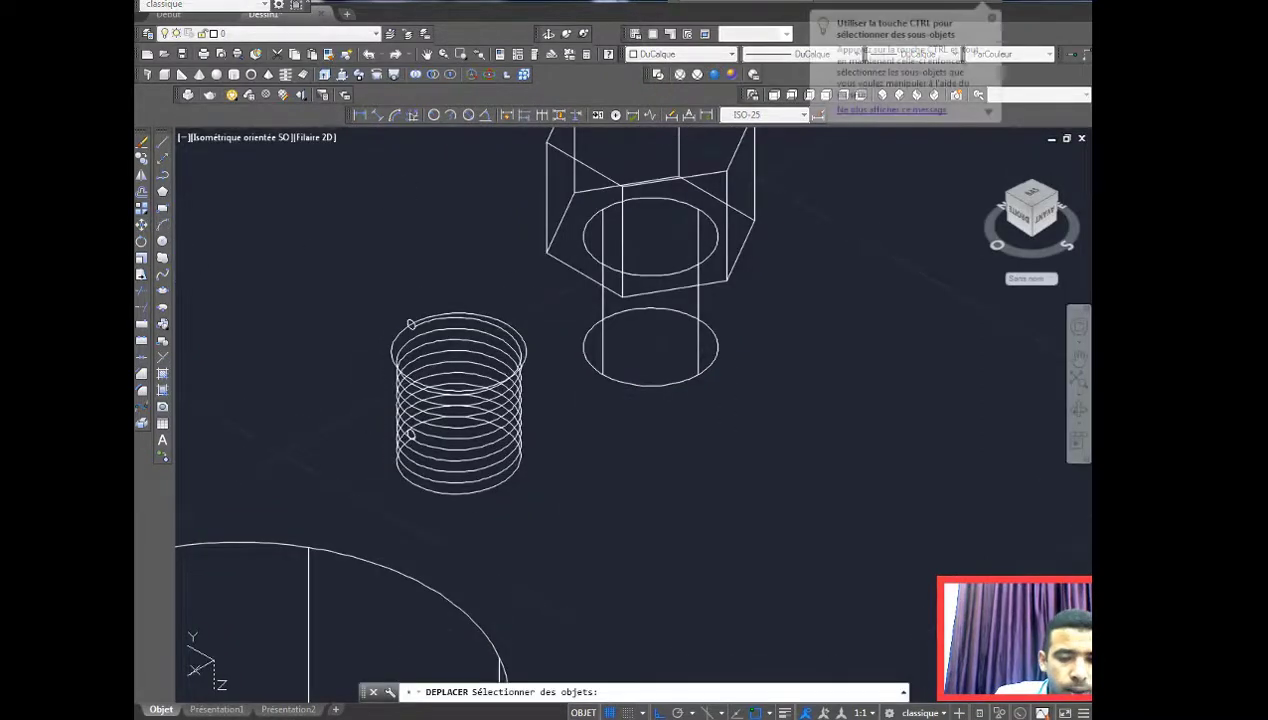
pyautogui.moveTo(512, 518); pyautogui.dragTo(370, 291)
pyautogui.press('Return')
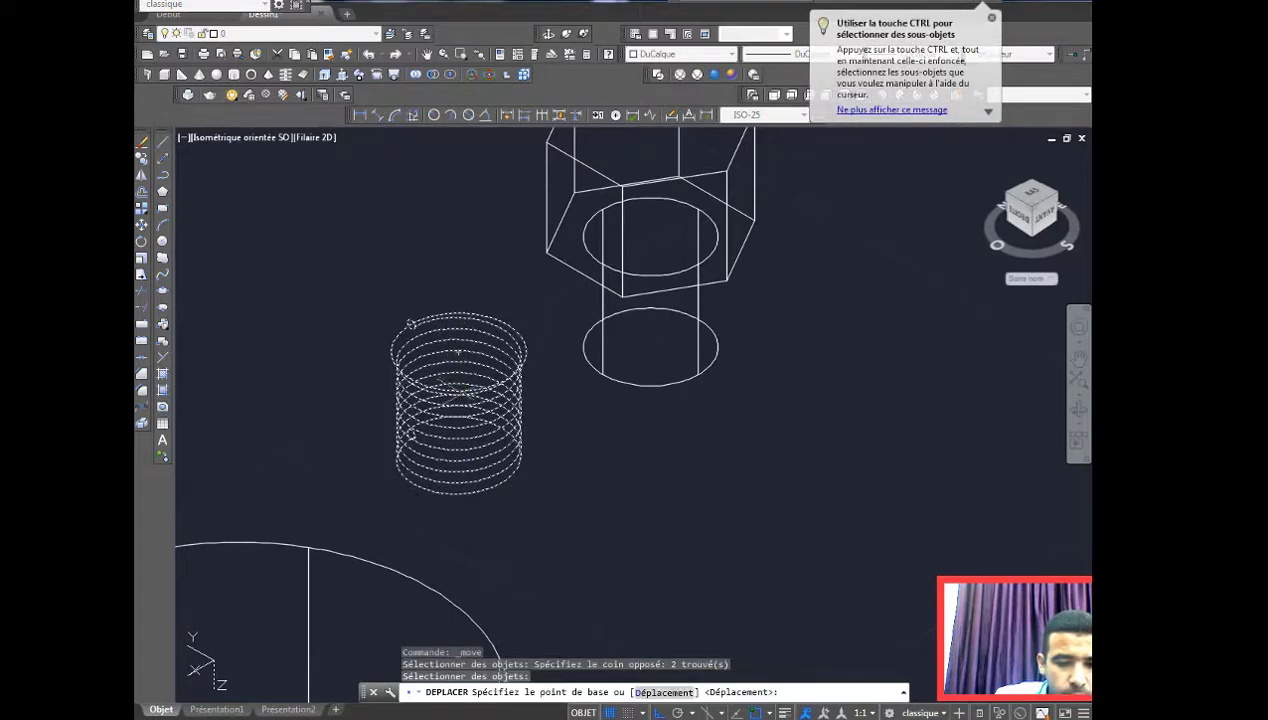
pyautogui.scroll(2, 458, 350)
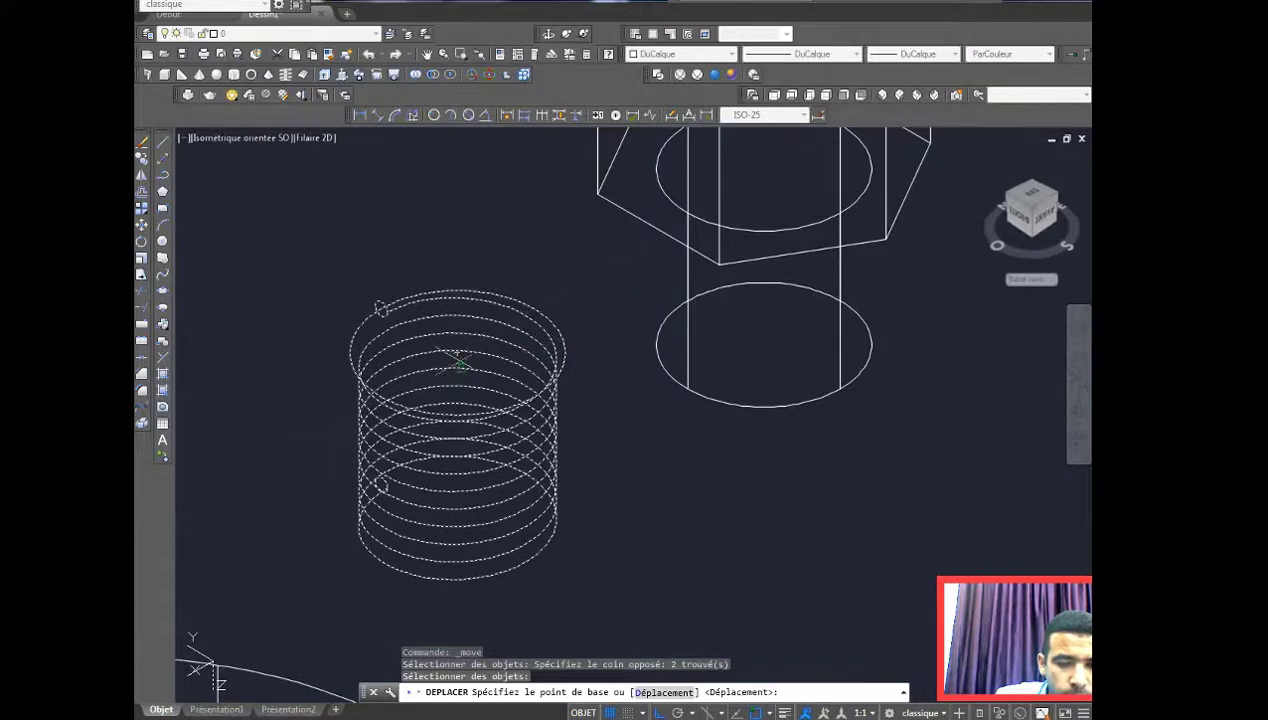
pyautogui.click(457, 350)
pyautogui.moveTo(672, 320); pyautogui.dragTo(603, 418, button='middle')
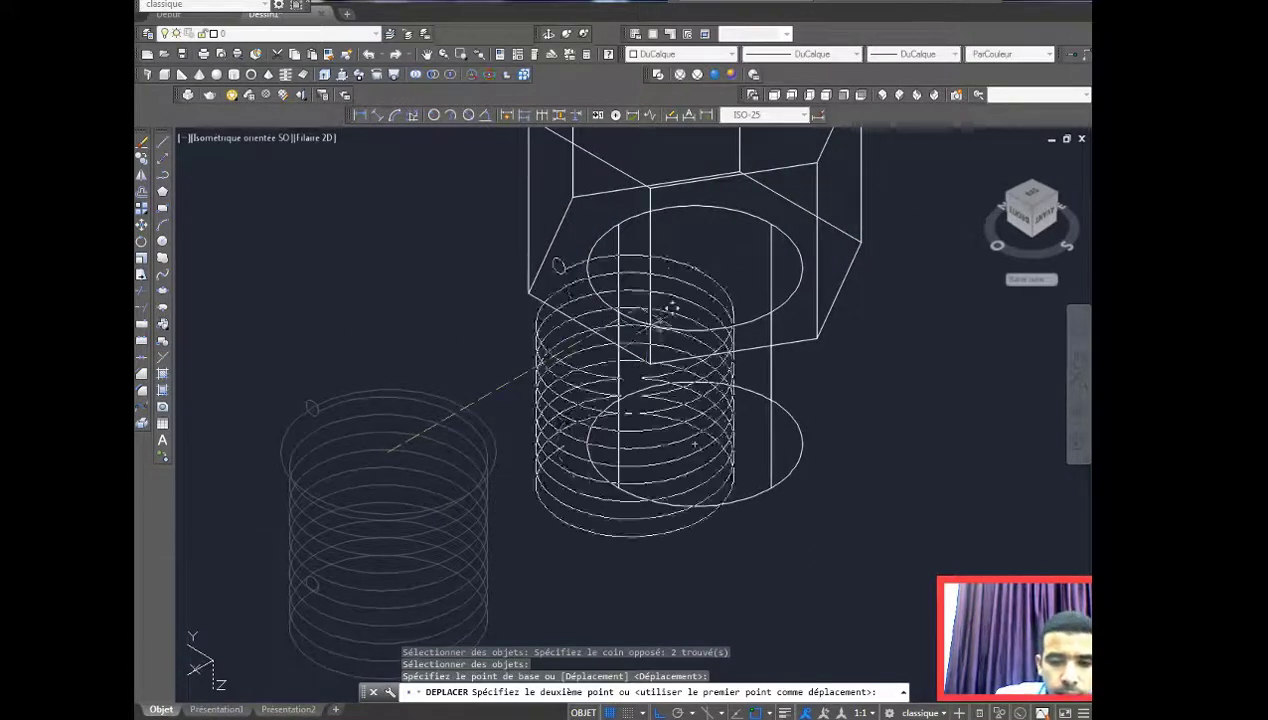
pyautogui.click(697, 268)
pyautogui.moveTo(693, 270); pyautogui.dragTo(556, 290, button='middle')
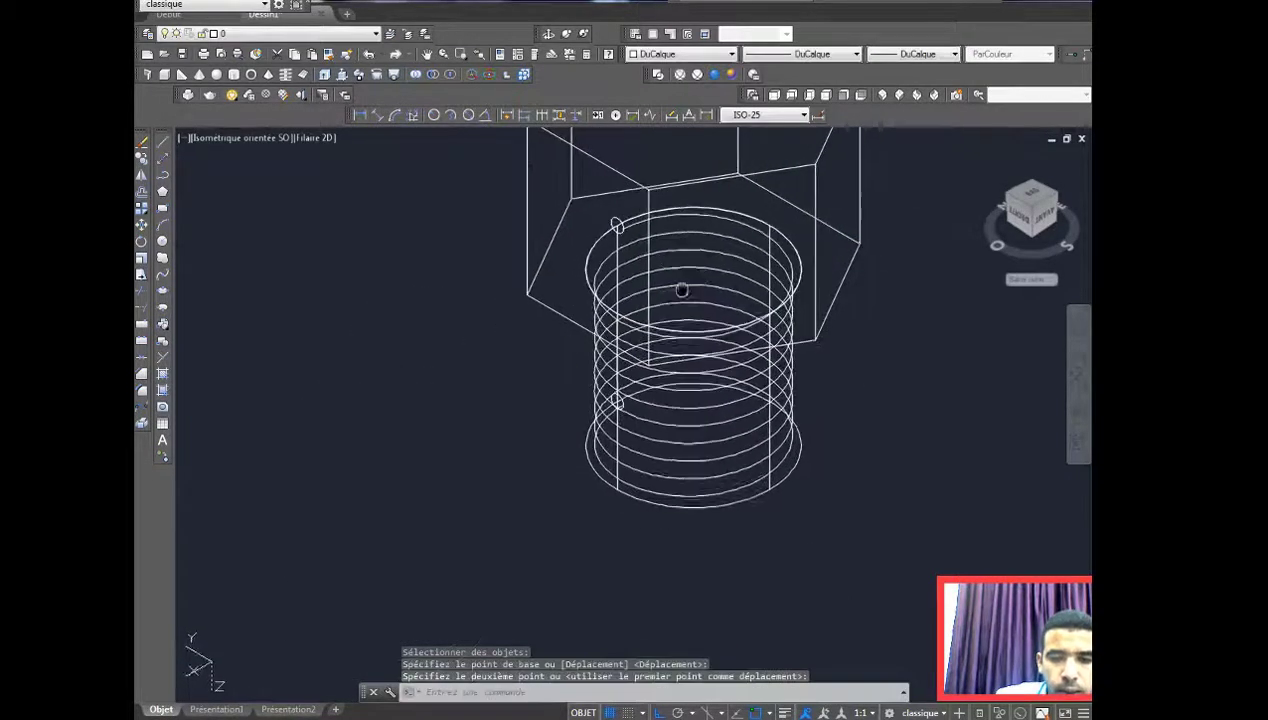
pyautogui.click(714, 75)
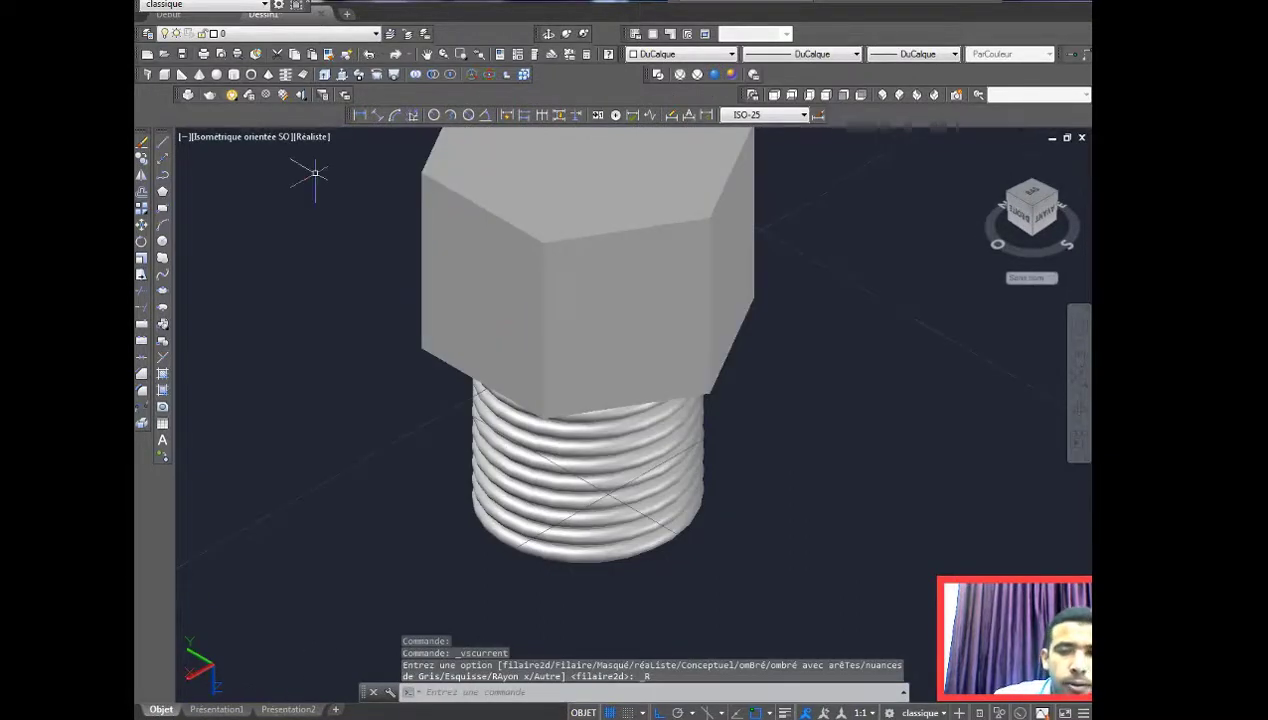
# Step: Orbit to the shank's free end, attempt an INTERSECT on it, then begin SUBTRACT
pyautogui.click(566, 34)
pyautogui.moveTo(577, 161)
pyautogui.mouseDown()
pyautogui.moveTo(587, 265)
pyautogui.moveTo(421, 88)
pyautogui.mouseUp()
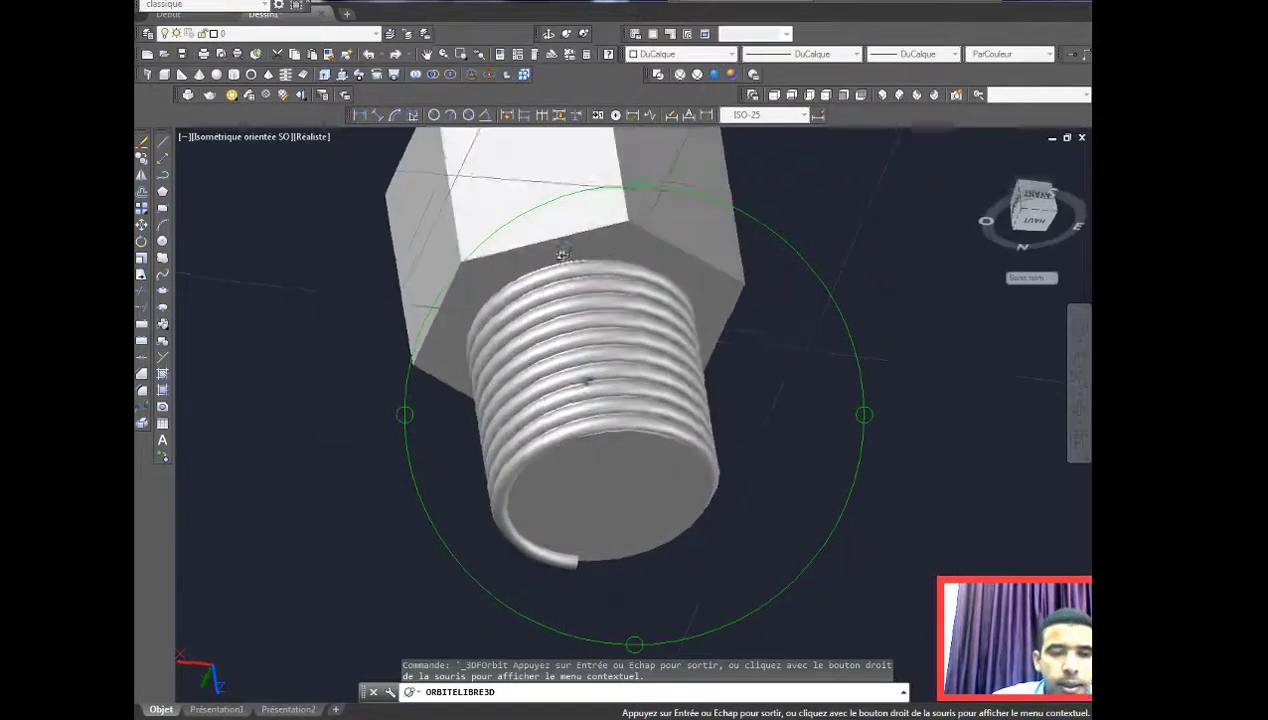
pyautogui.click(447, 76)
pyautogui.click(638, 454)
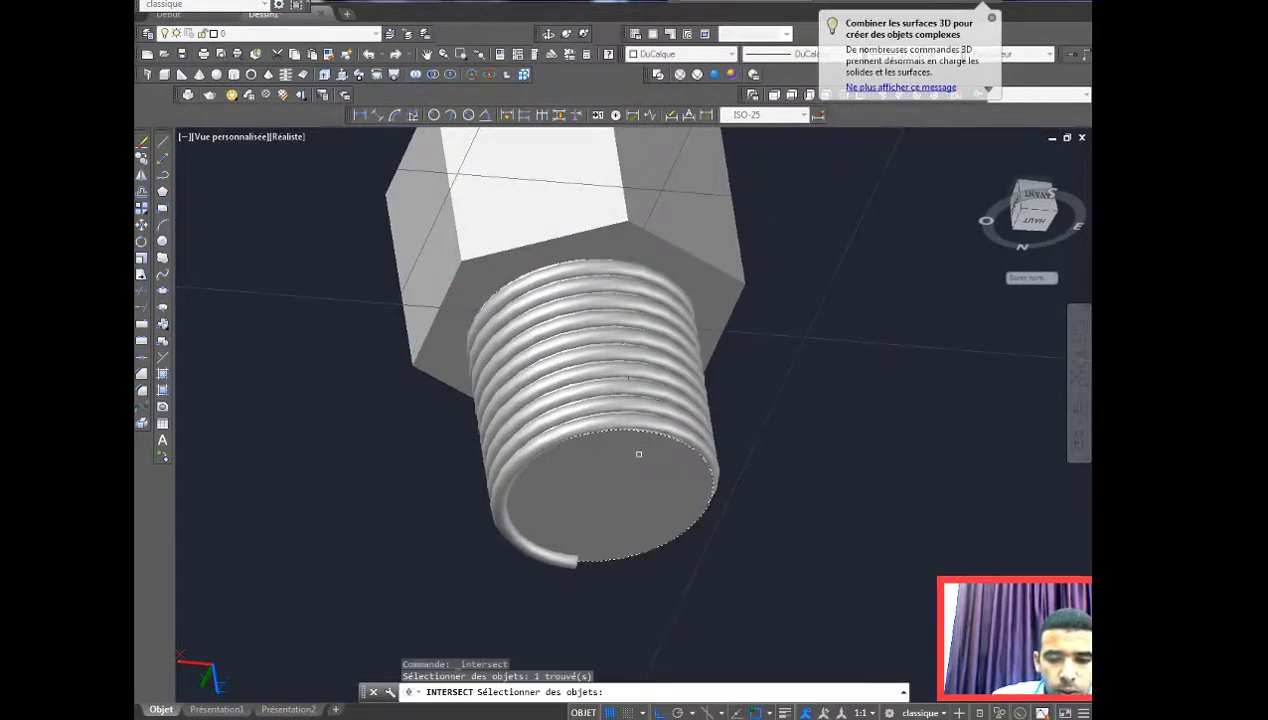
pyautogui.press('Return')
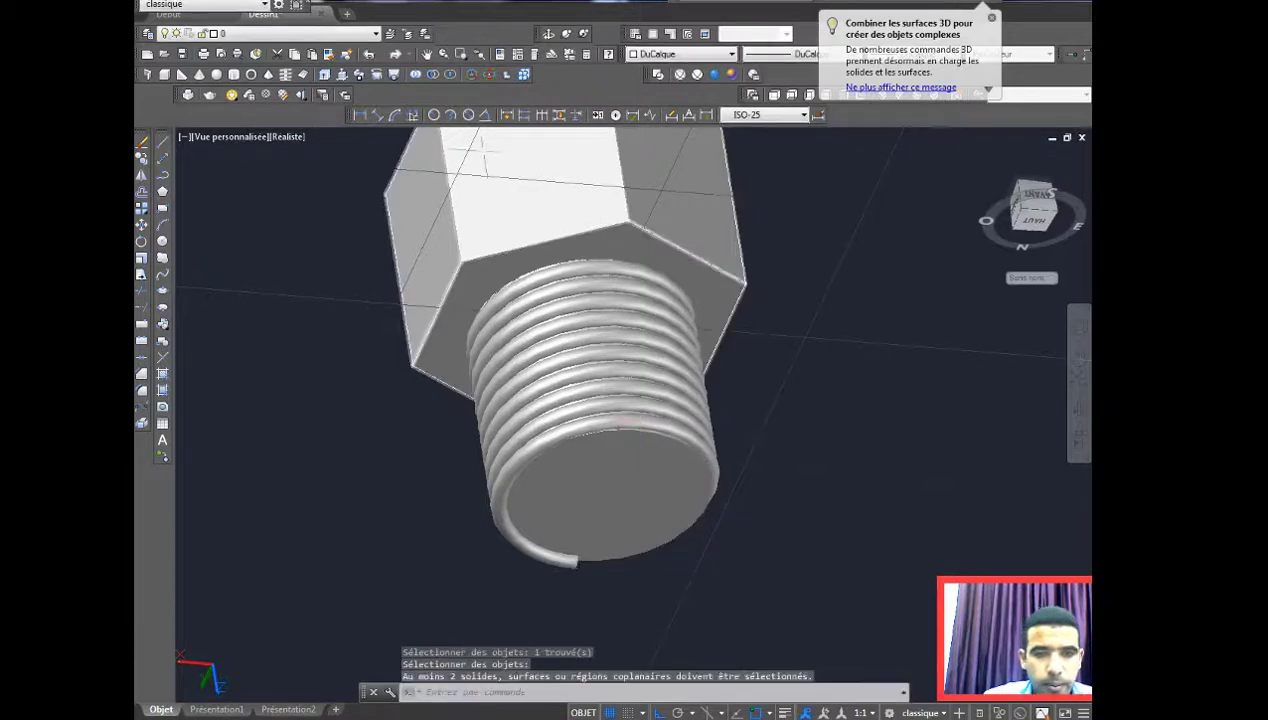
pyautogui.click(432, 76)
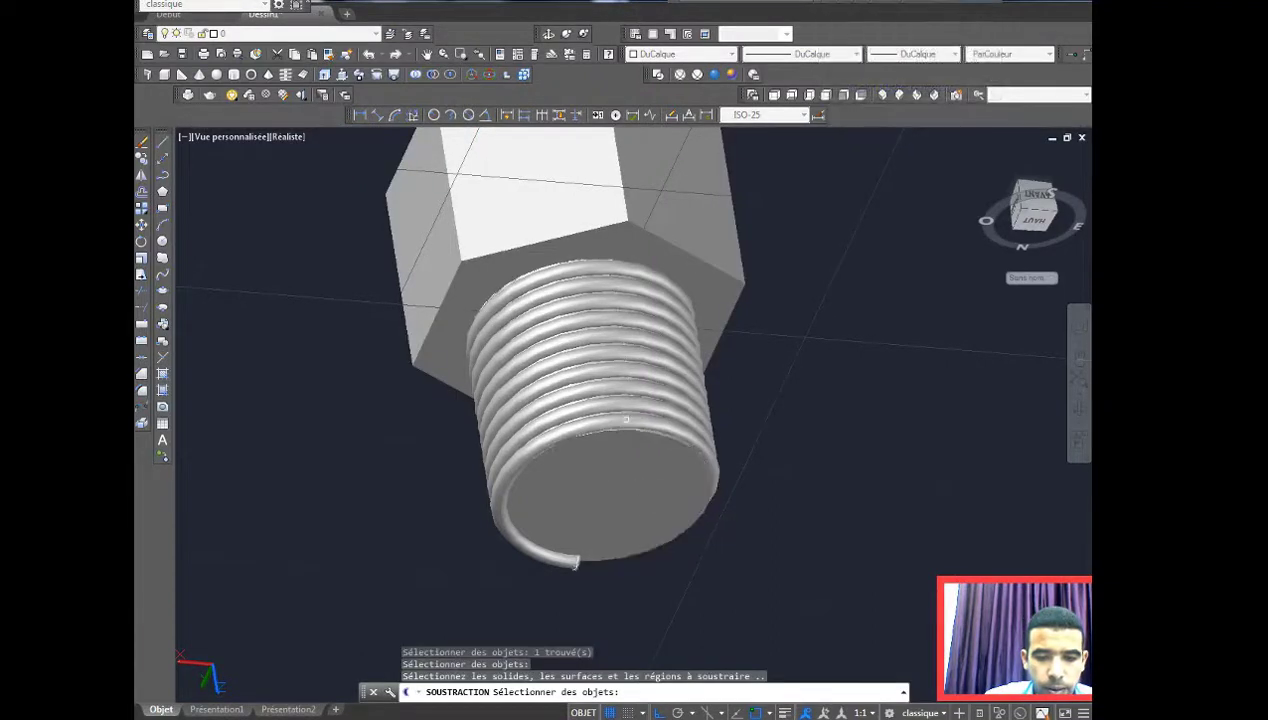
# Step: Subtract the coil from the bolt shank, checking the thread in Wireframe and Realistic styles
pyautogui.click(622, 400)
pyautogui.press('Return')
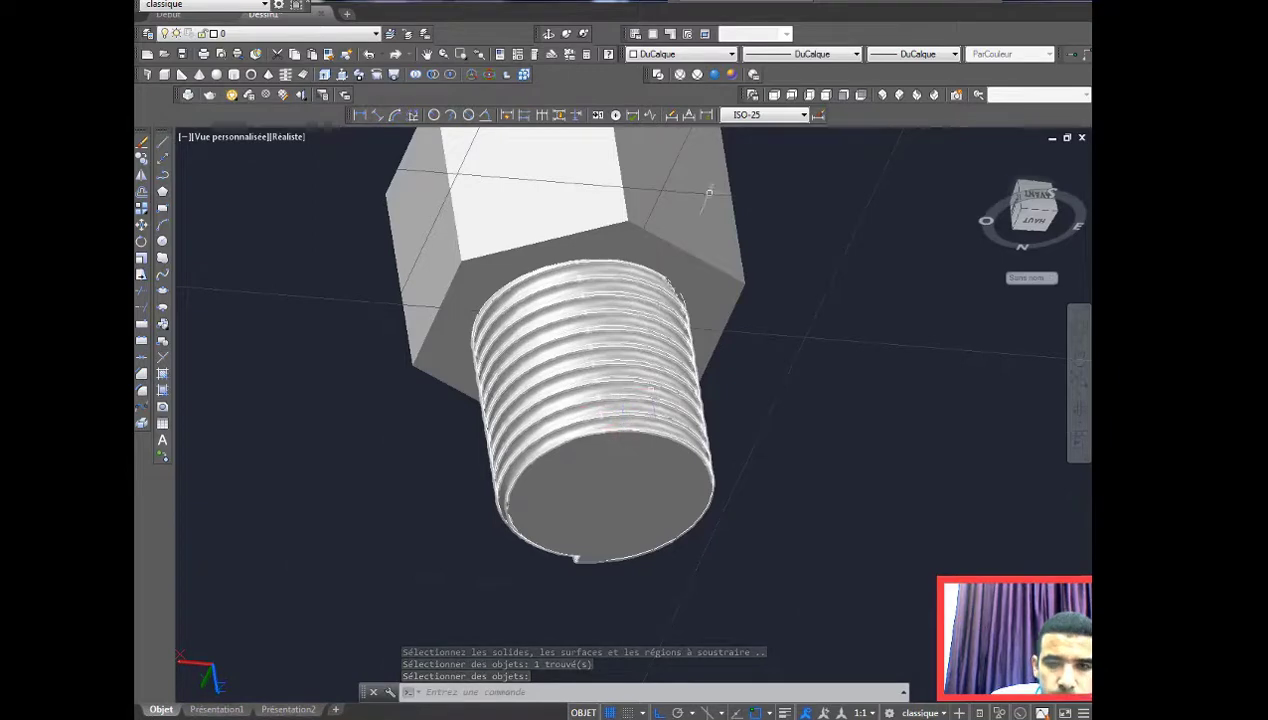
pyautogui.click(658, 74)
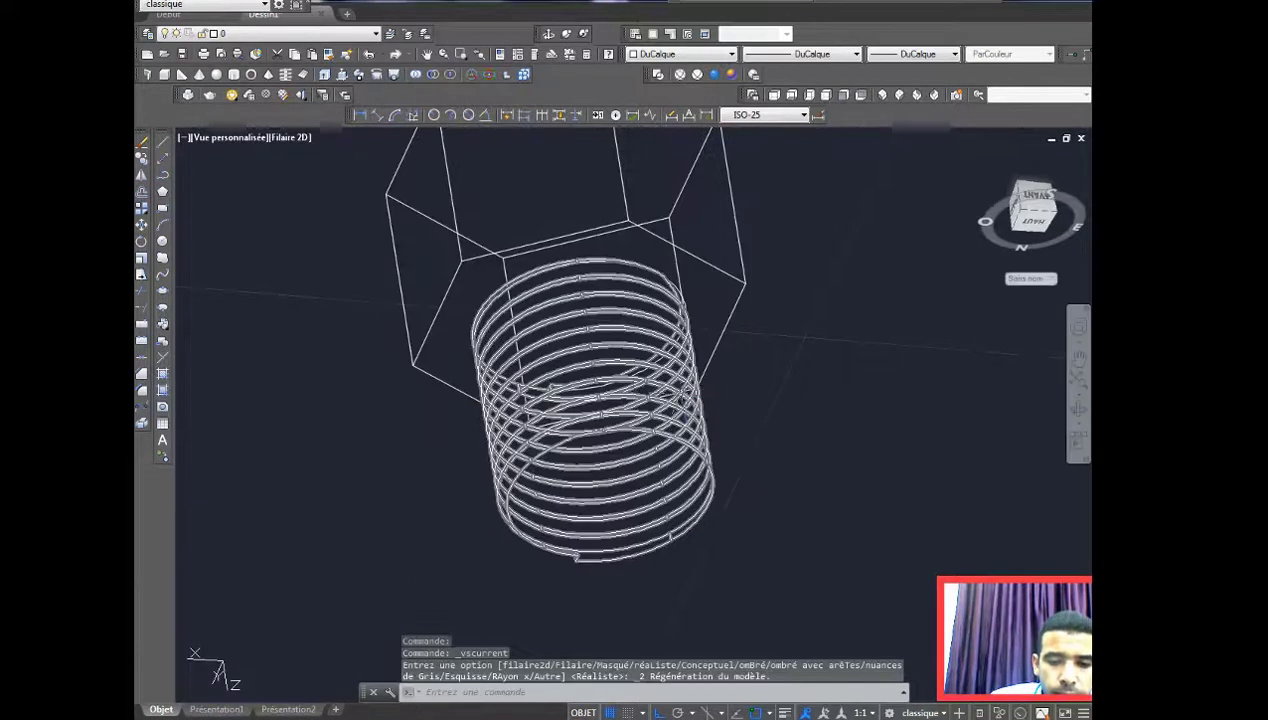
pyautogui.click(714, 74)
pyautogui.scroll(-3, 706, 290)
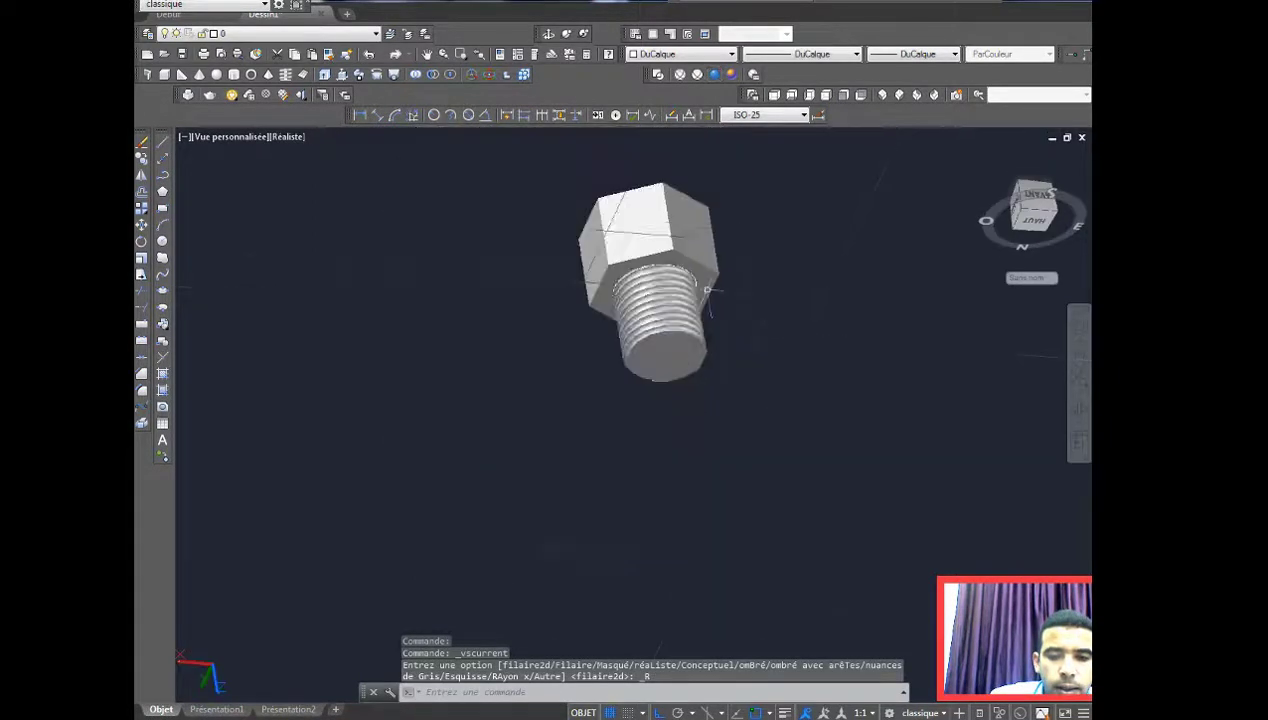
pyautogui.click(566, 33)
# Step: Orbit to show the slot plate and select the bolt for ROTATION3D
pyautogui.moveTo(650, 330)
pyautogui.mouseDown()
pyautogui.moveTo(814, 471)
pyautogui.moveTo(693, 374)
pyautogui.moveTo(778, 467)
pyautogui.moveTo(740, 377)
pyautogui.moveTo(741, 416)
pyautogui.moveTo(758, 453)
pyautogui.moveTo(730, 280)
pyautogui.moveTo(728, 389)
pyautogui.moveTo(750, 328)
pyautogui.moveTo(741, 317)
pyautogui.mouseUp()
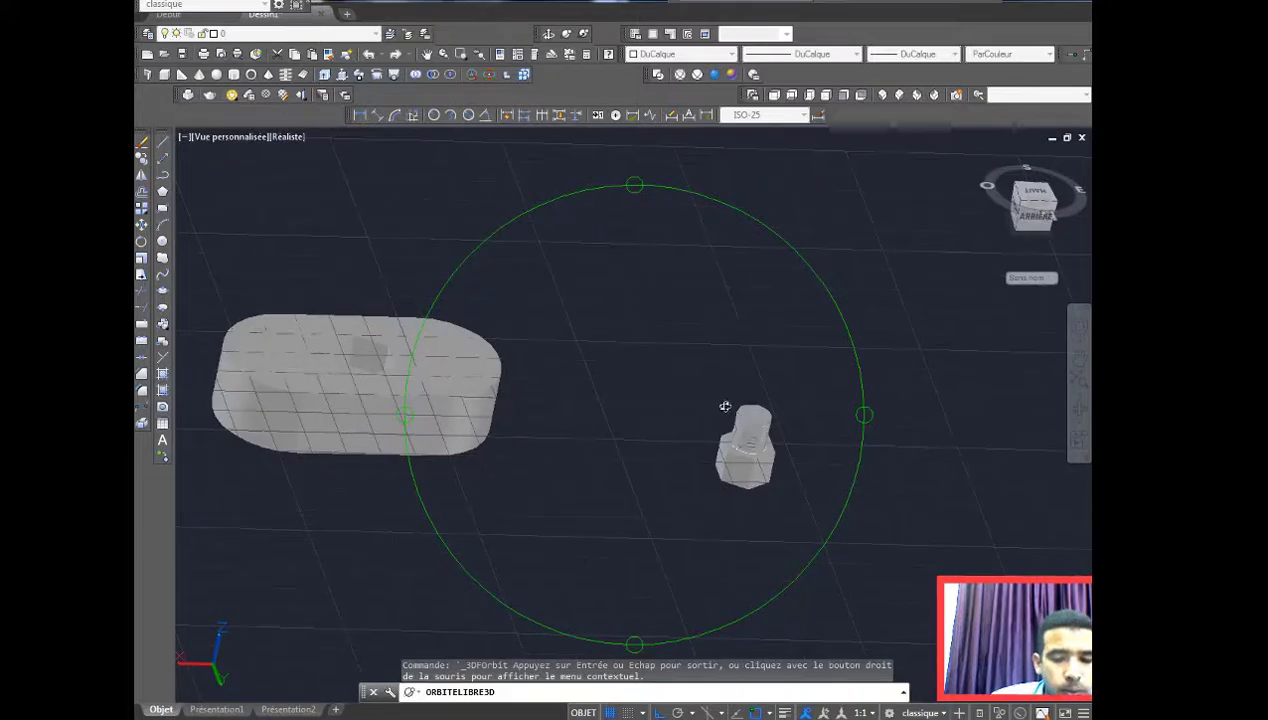
pyautogui.press('Escape')
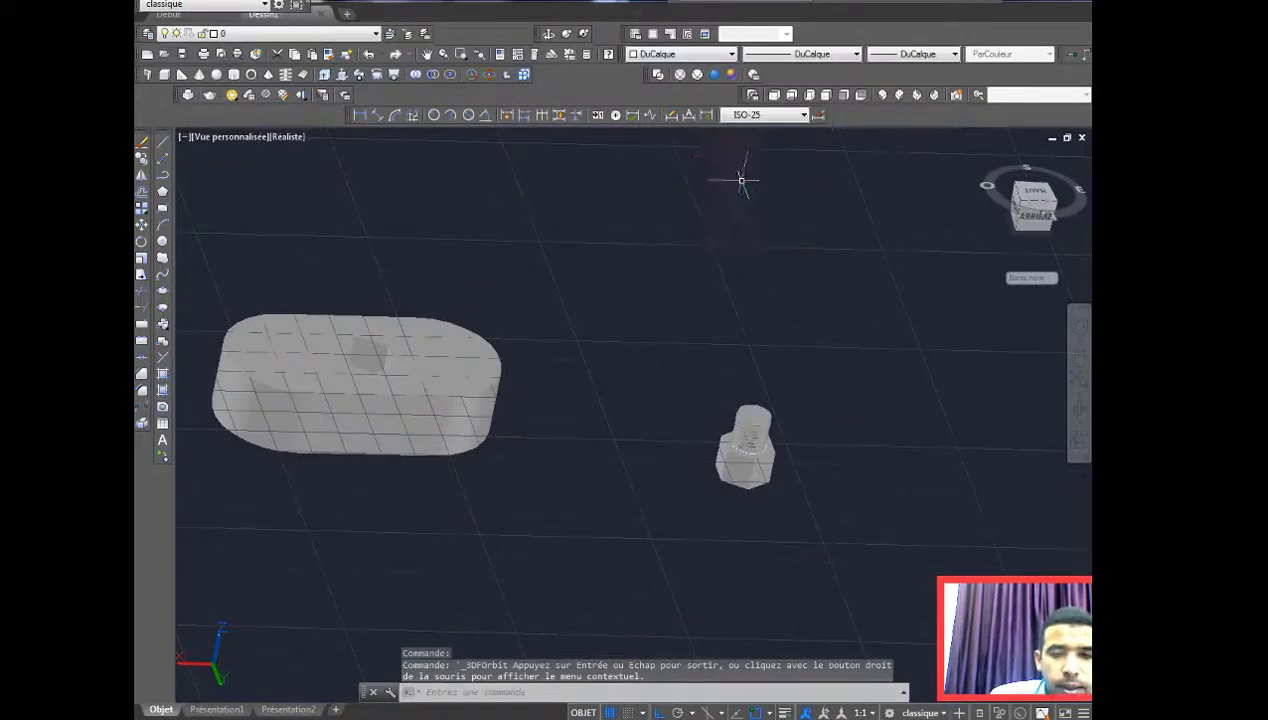
pyautogui.click(477, 76)
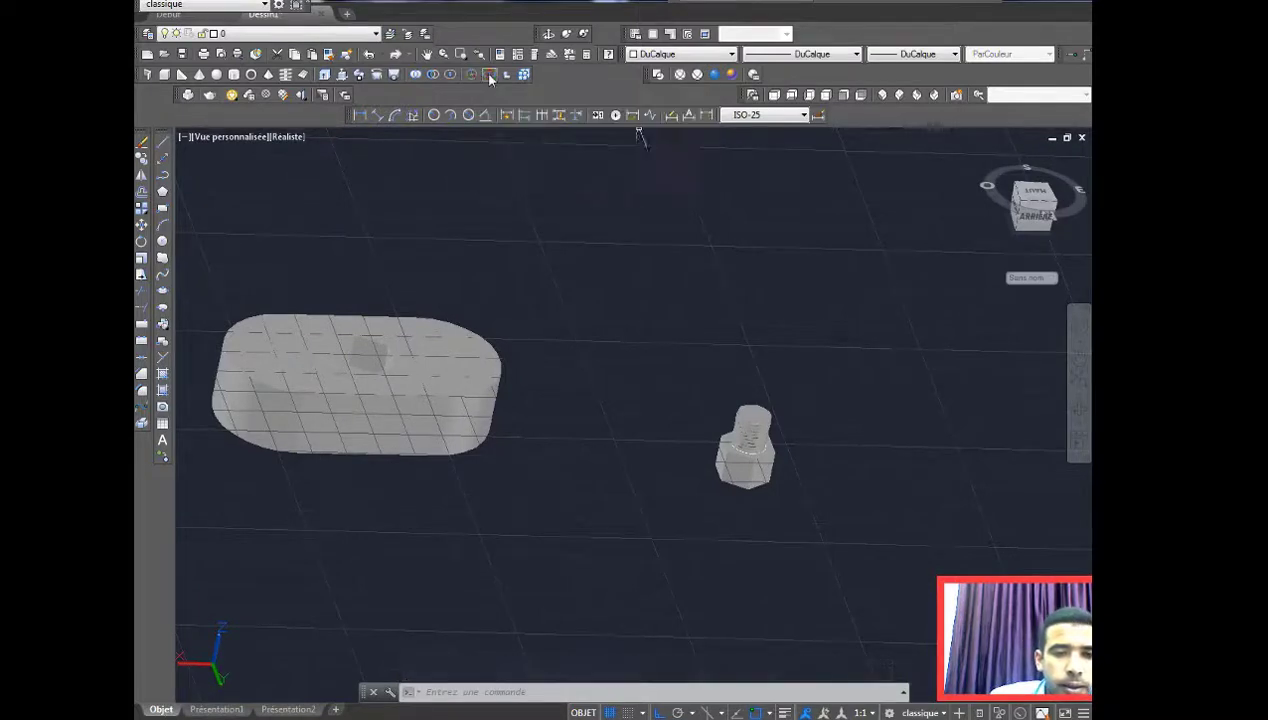
pyautogui.click(796, 501)
pyautogui.click(691, 377)
pyautogui.press('Return')
# Step: Rotate the bolt 180° about an axis at the shank top so the head faces up
pyautogui.scroll(3, 721, 410)
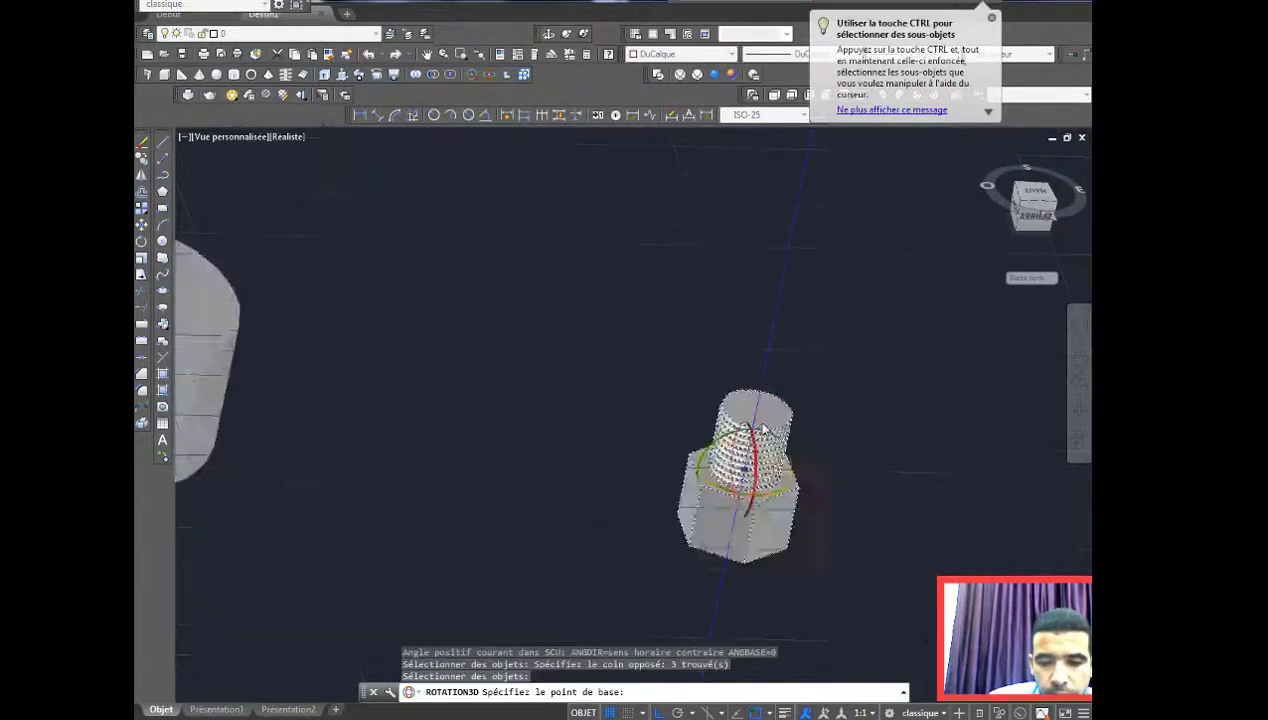
pyautogui.scroll(1, 735, 450)
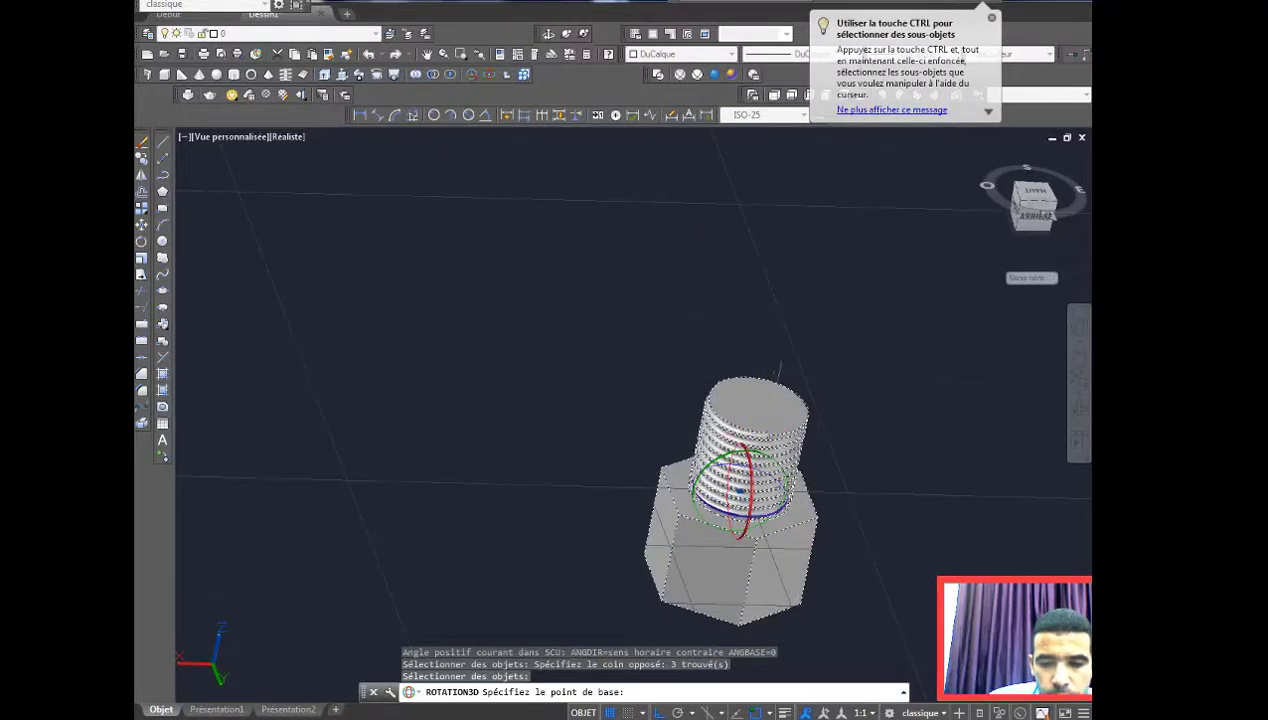
pyautogui.click(757, 405)
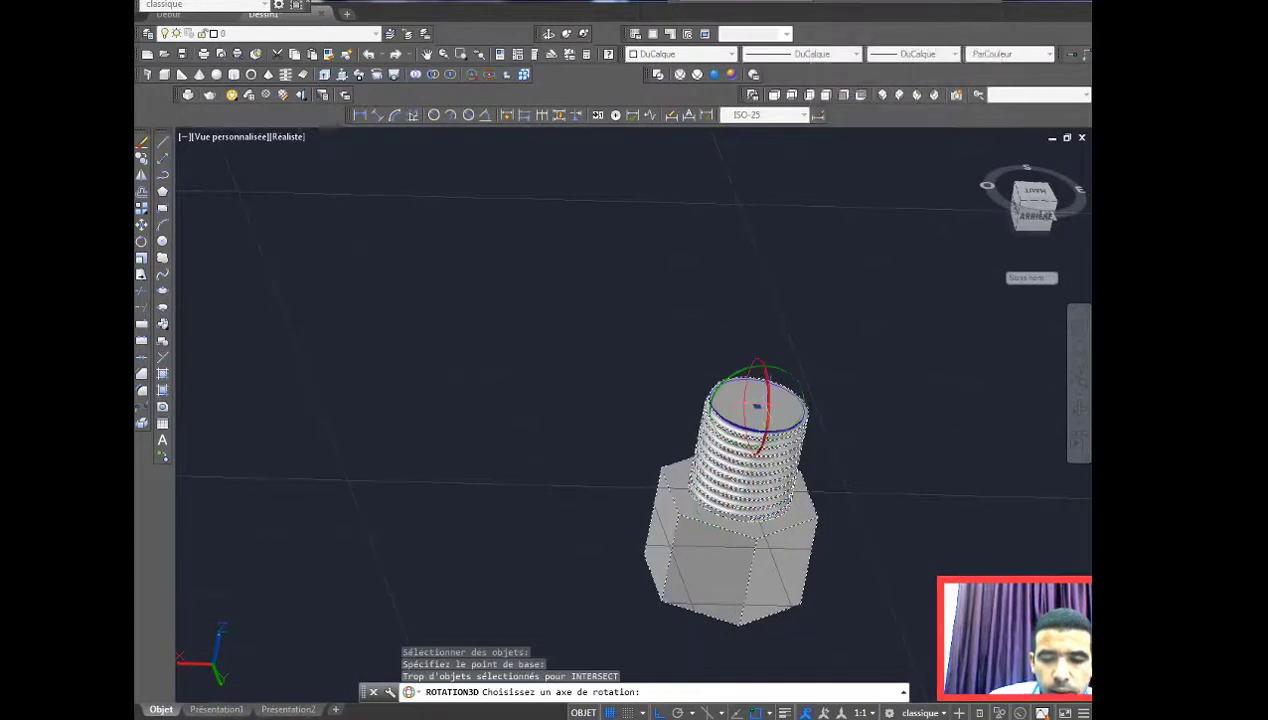
pyautogui.click(768, 394)
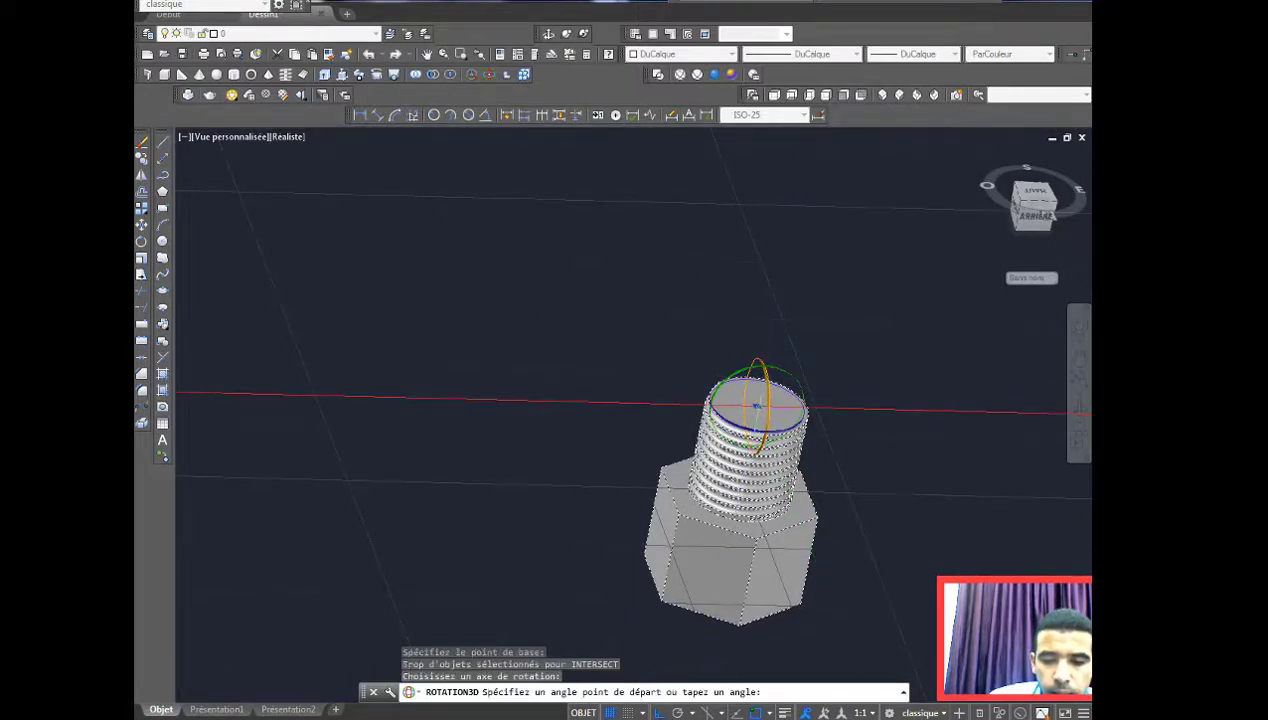
pyautogui.click(757, 405)
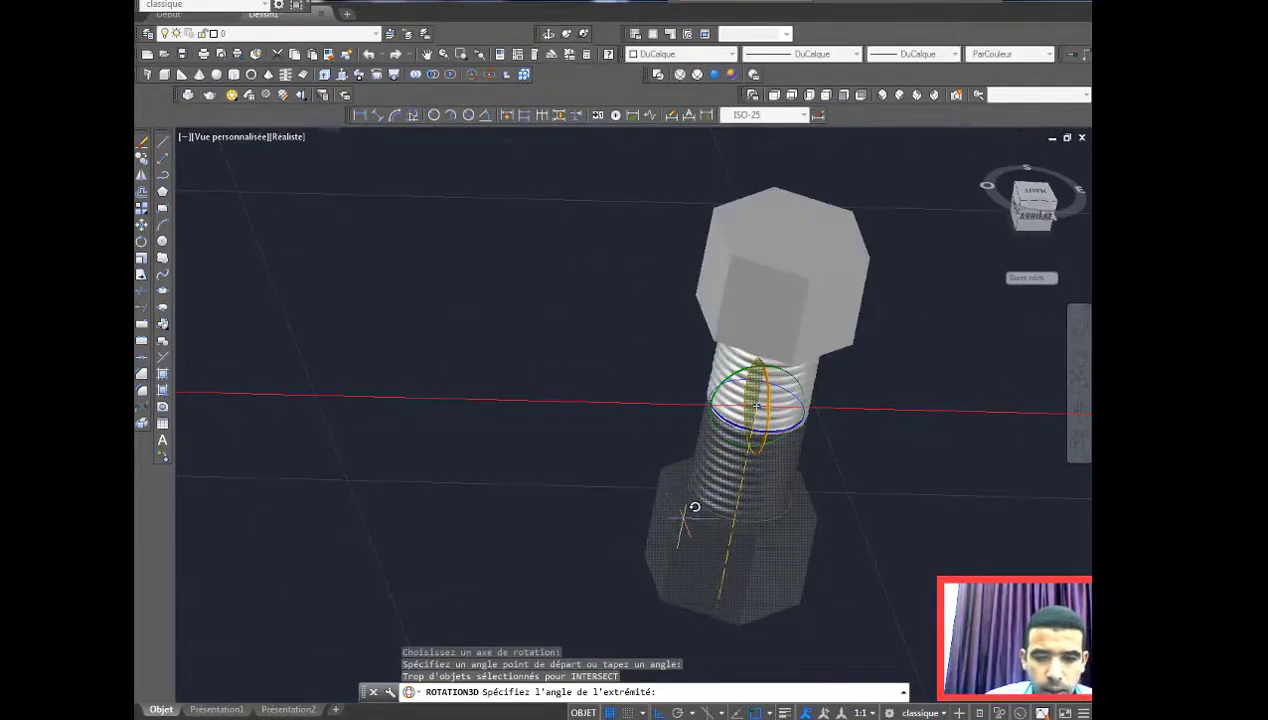
pyautogui.click(700, 638)
pyautogui.scroll(-5, 700, 600)
pyautogui.moveTo(688, 538); pyautogui.dragTo(756, 459, button='middle')
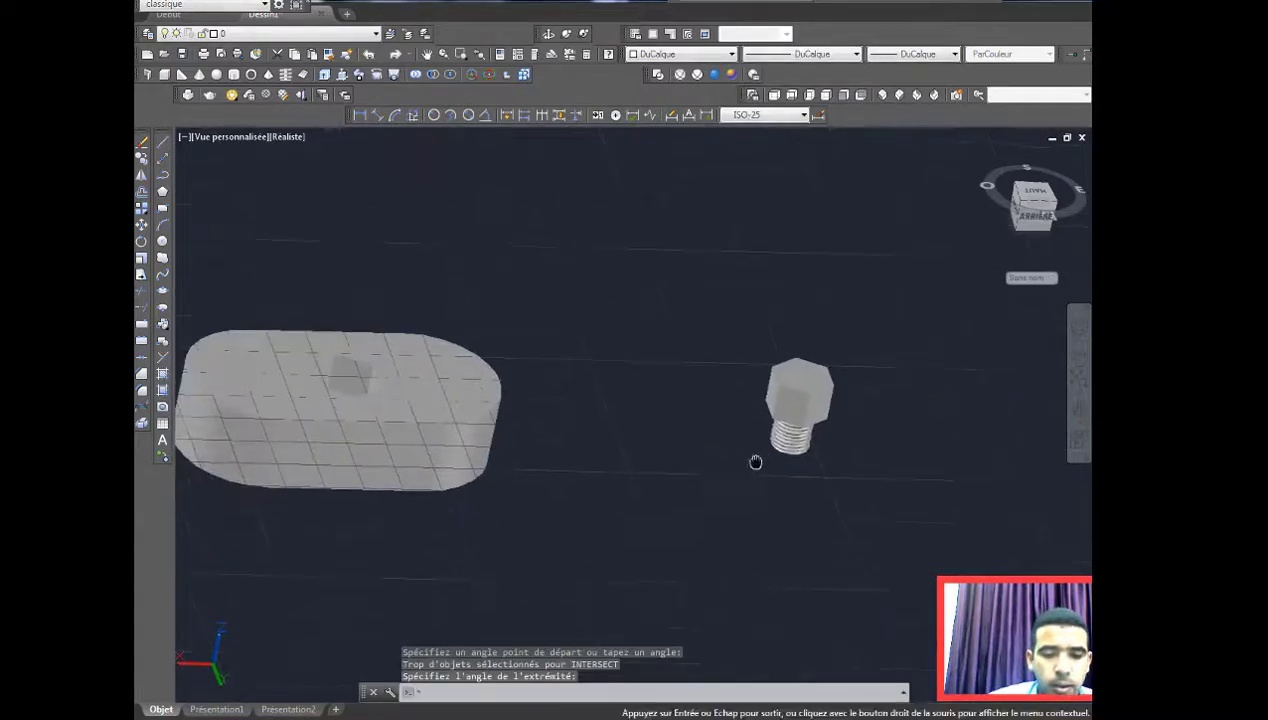
# Step: Orbit to a top view and start moving the three-object hex-head bolt from a chosen base point
pyautogui.click(573, 36)
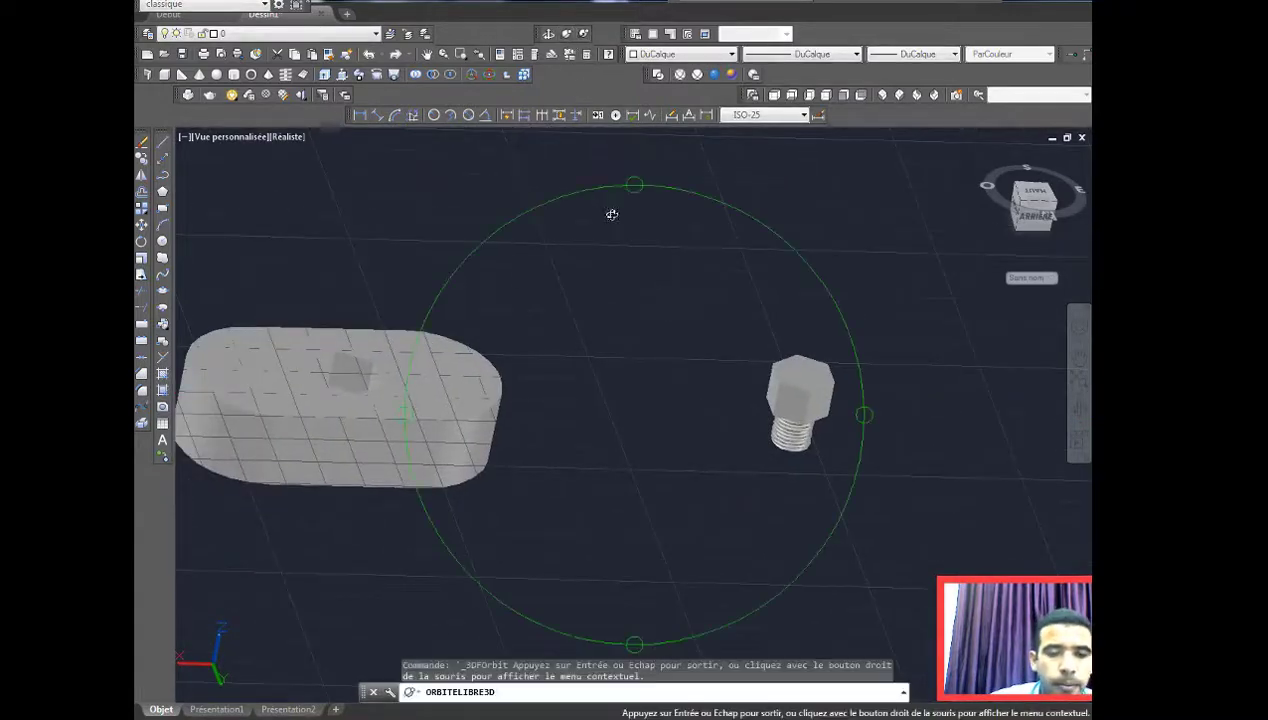
pyautogui.moveTo(611, 212)
pyautogui.mouseDown()
pyautogui.moveTo(584, 454)
pyautogui.moveTo(608, 447)
pyautogui.mouseUp()
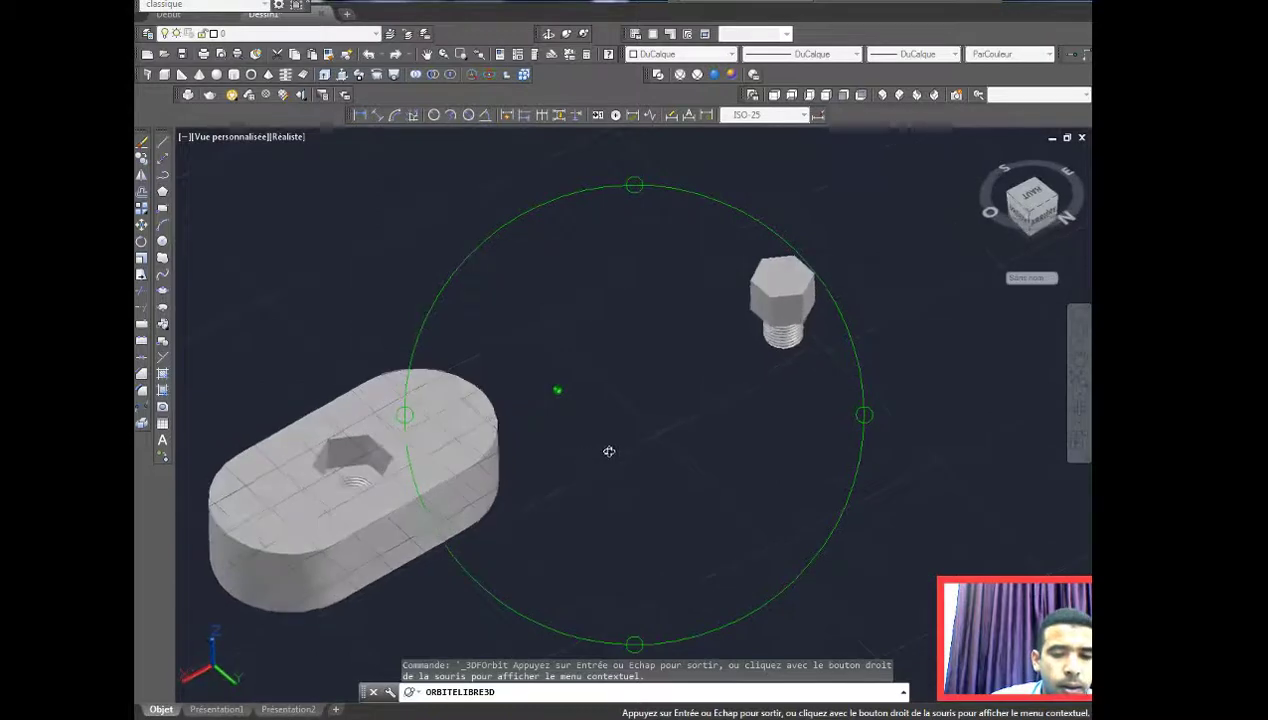
pyautogui.press('Escape')
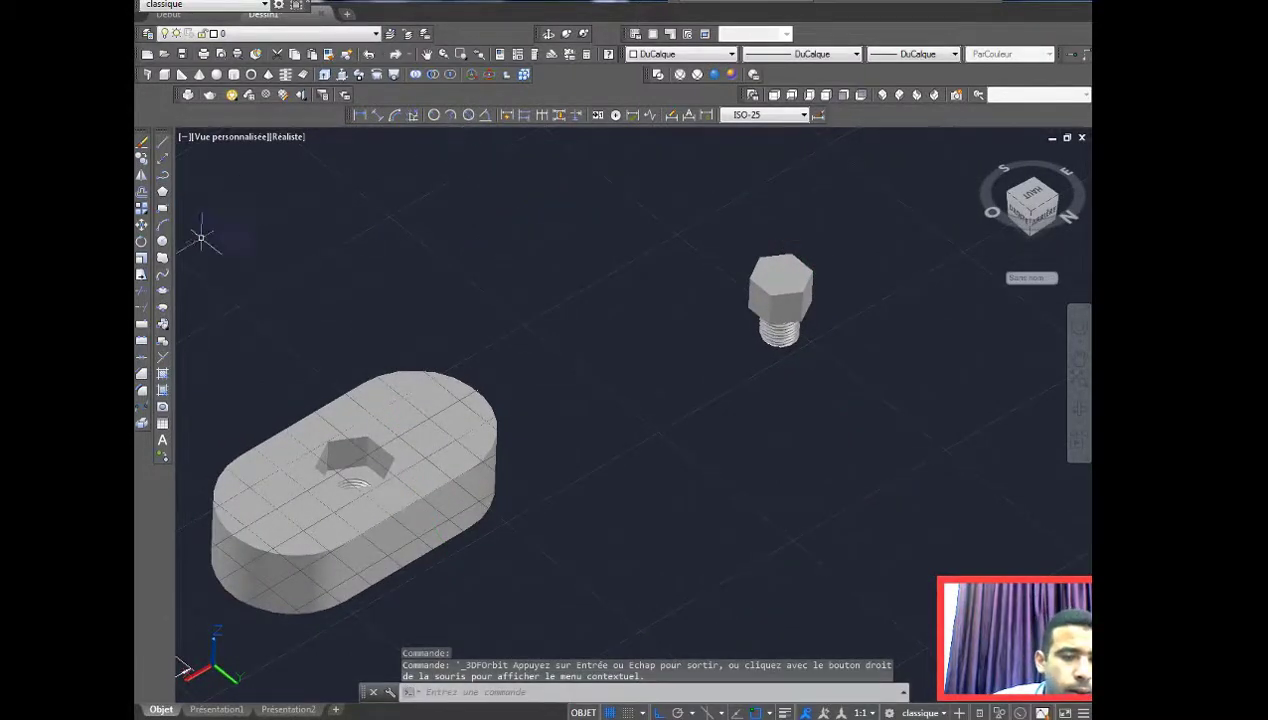
pyautogui.click(141, 224)
pyautogui.click(849, 412)
pyautogui.click(680, 218)
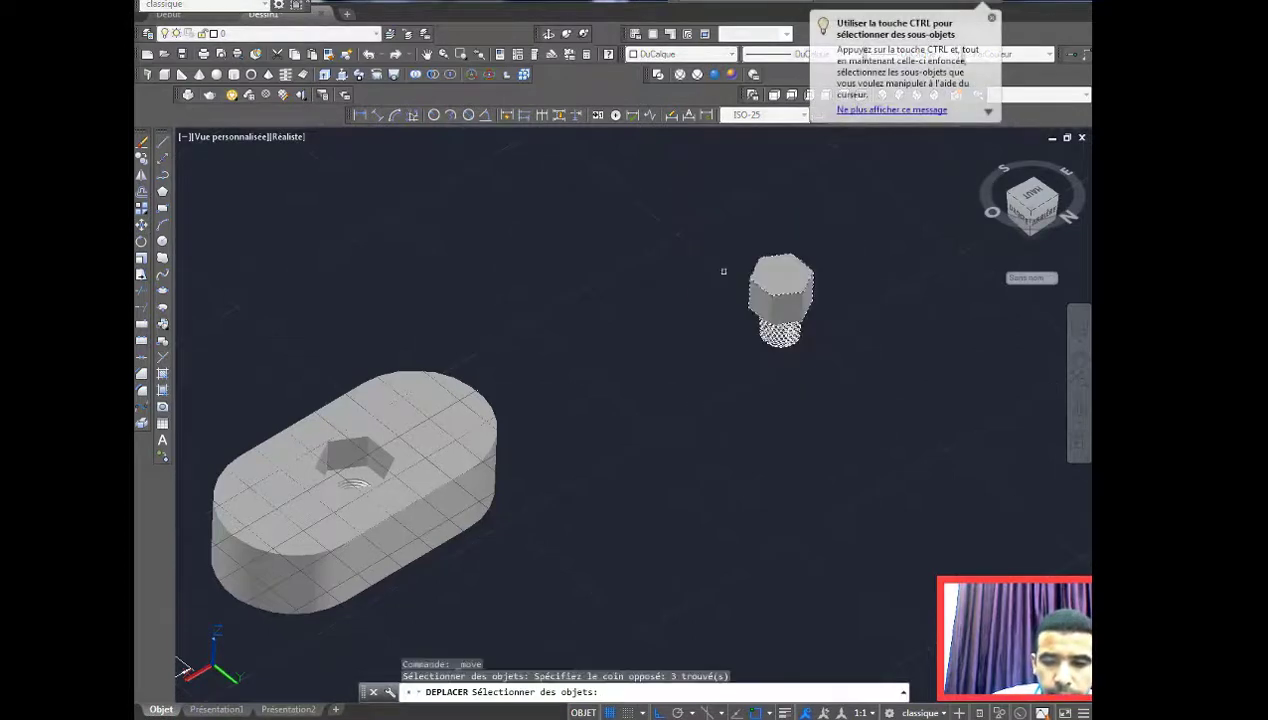
pyautogui.press('Return')
pyautogui.scroll(5, 779, 366)
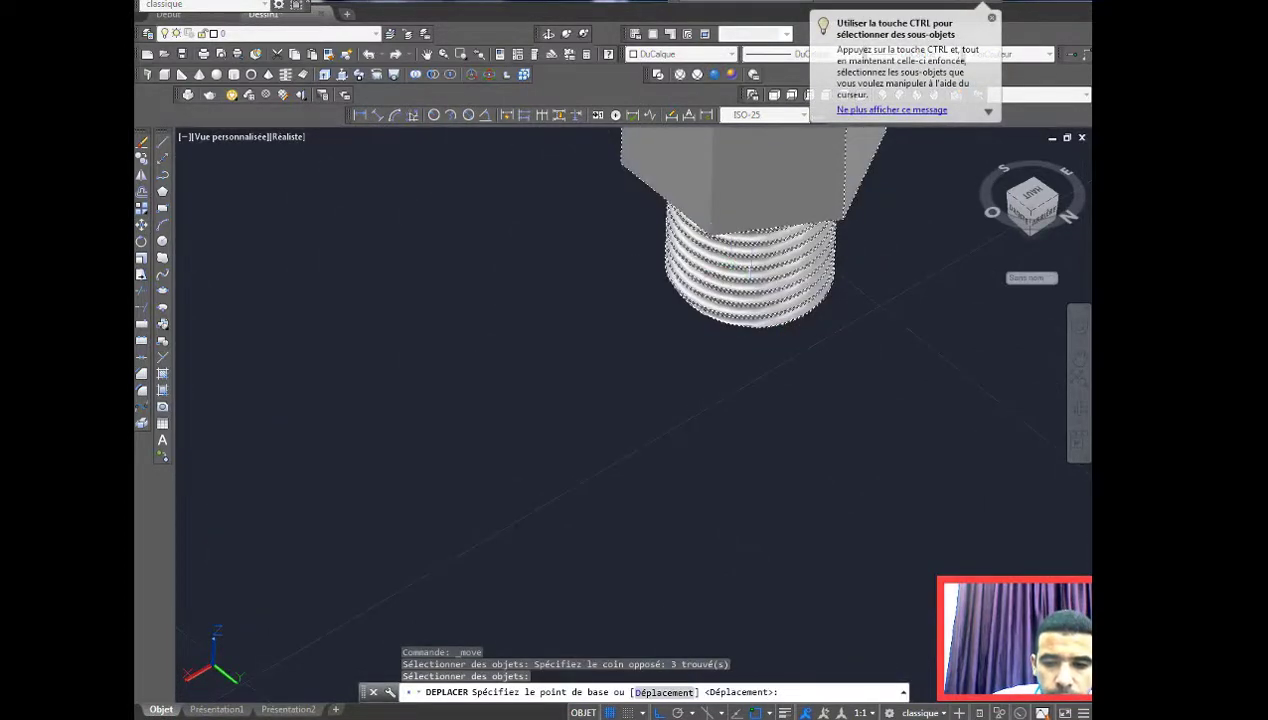
pyautogui.click(750, 268)
pyautogui.scroll(-5, 750, 268)
pyautogui.scroll(6, 515, 268)
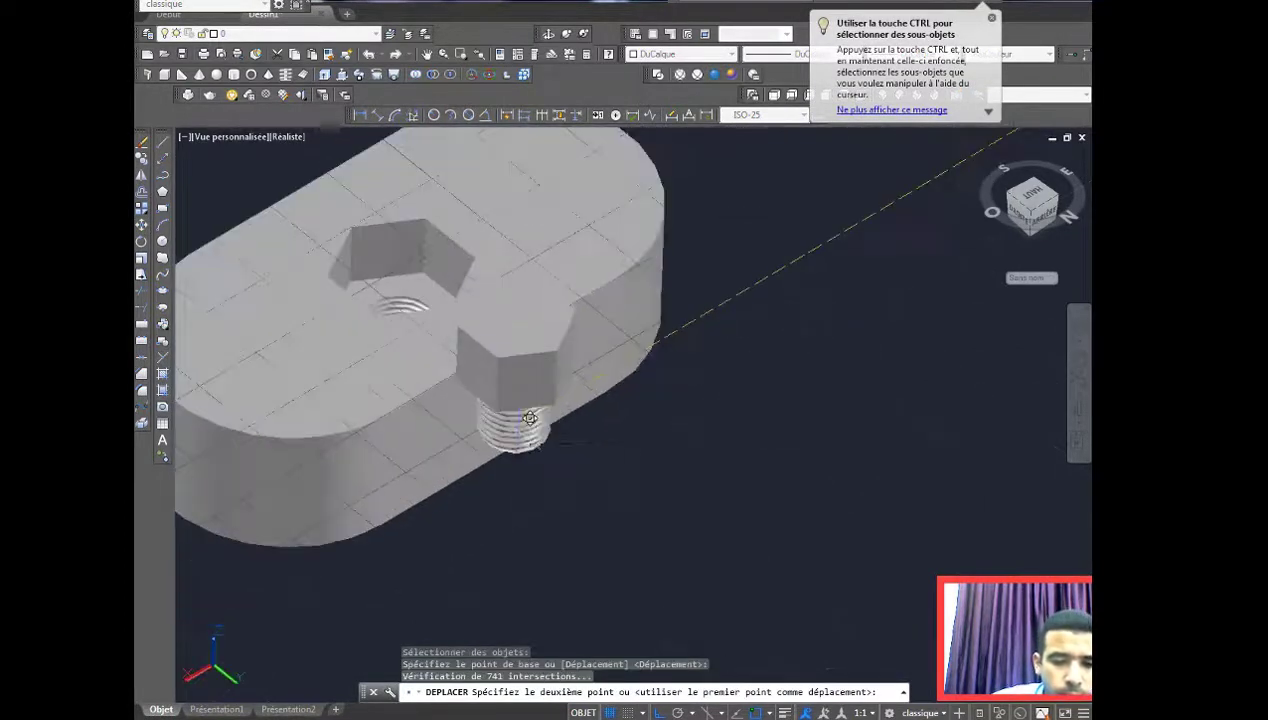
# Step: Switch to wireframe and delete the stray circle at the plate's hole
pyautogui.click(657, 75)
pyautogui.scroll(-5, 585, 276)
pyautogui.scroll(1, 457, 336)
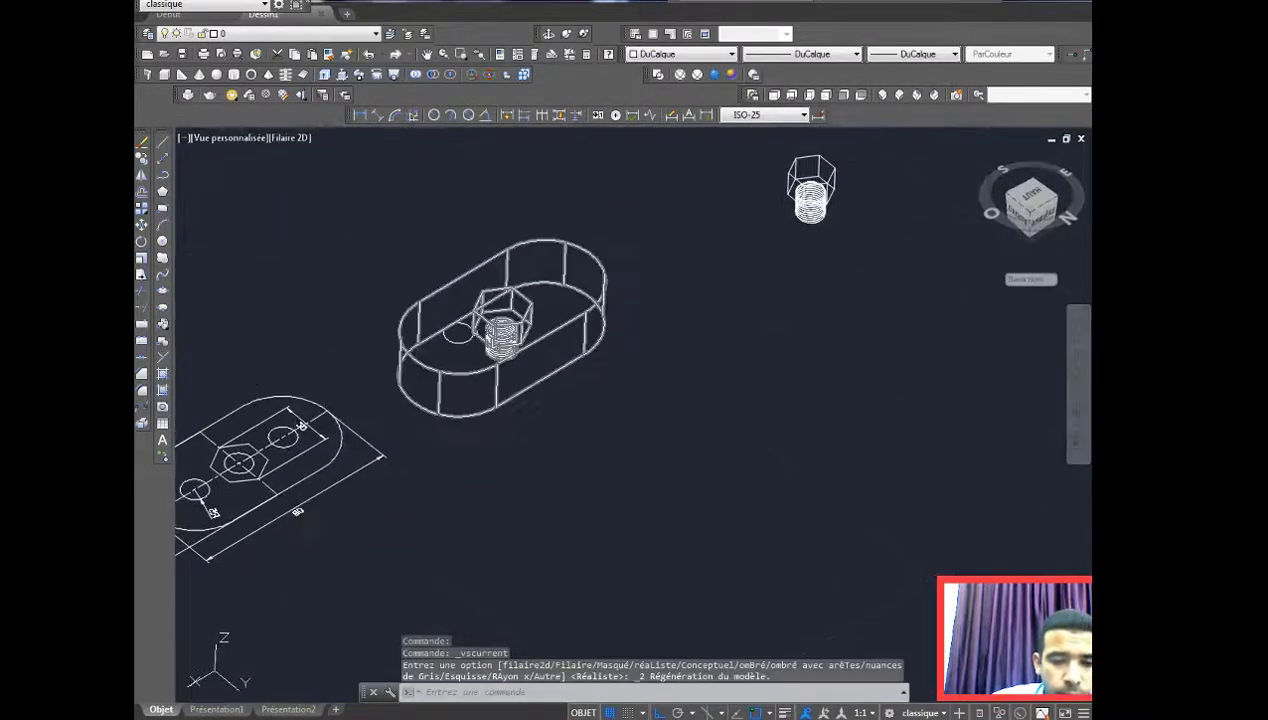
pyautogui.click(457, 334)
pyautogui.press('Delete')
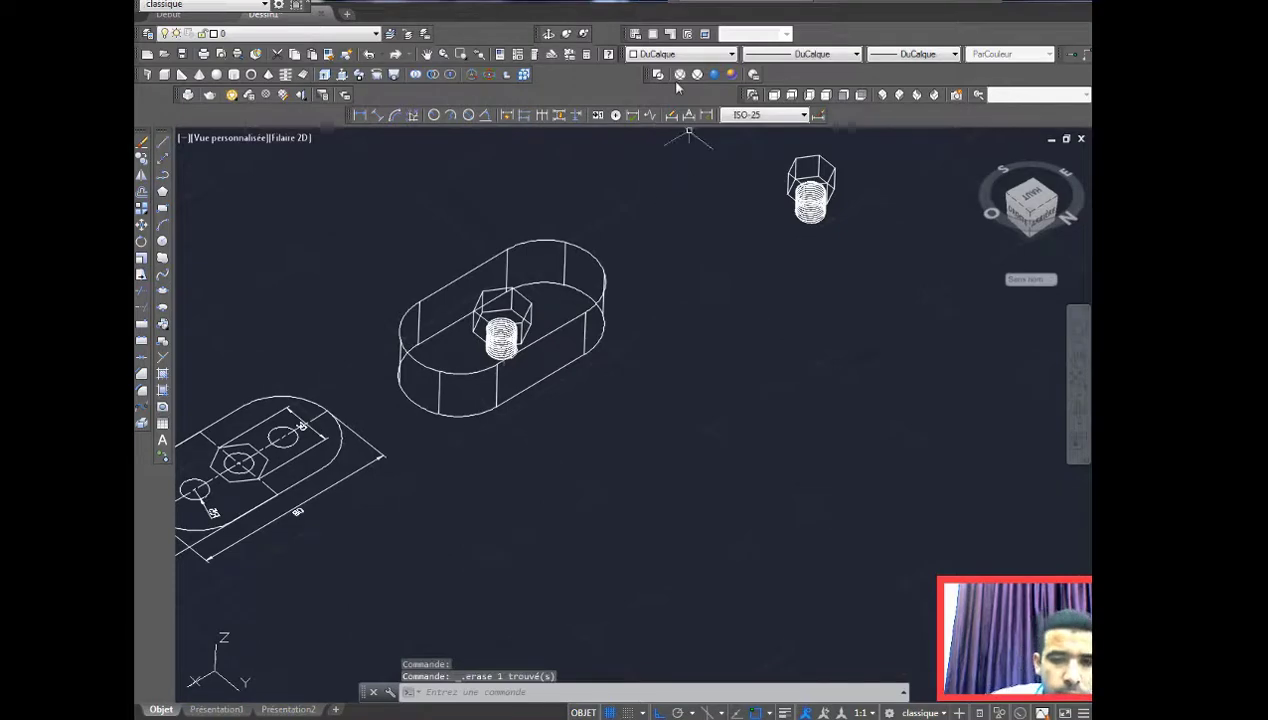
# Step: Move the threaded screw into the plate's hex pocket and hole, then apply the Realistic style
pyautogui.click(567, 36)
pyautogui.moveTo(586, 201)
pyautogui.mouseDown()
pyautogui.moveTo(580, 218)
pyautogui.moveTo(577, 204)
pyautogui.mouseUp()
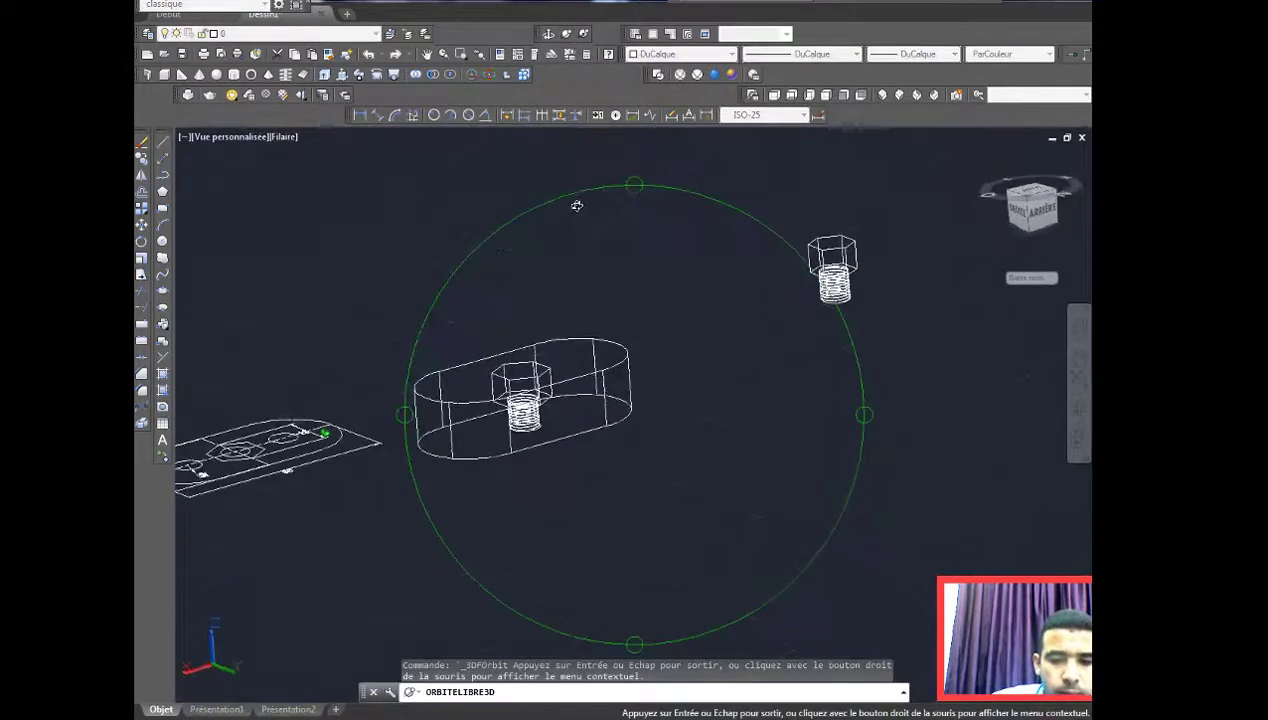
pyautogui.click(143, 230)
pyautogui.moveTo(897, 336); pyautogui.dragTo(796, 224)
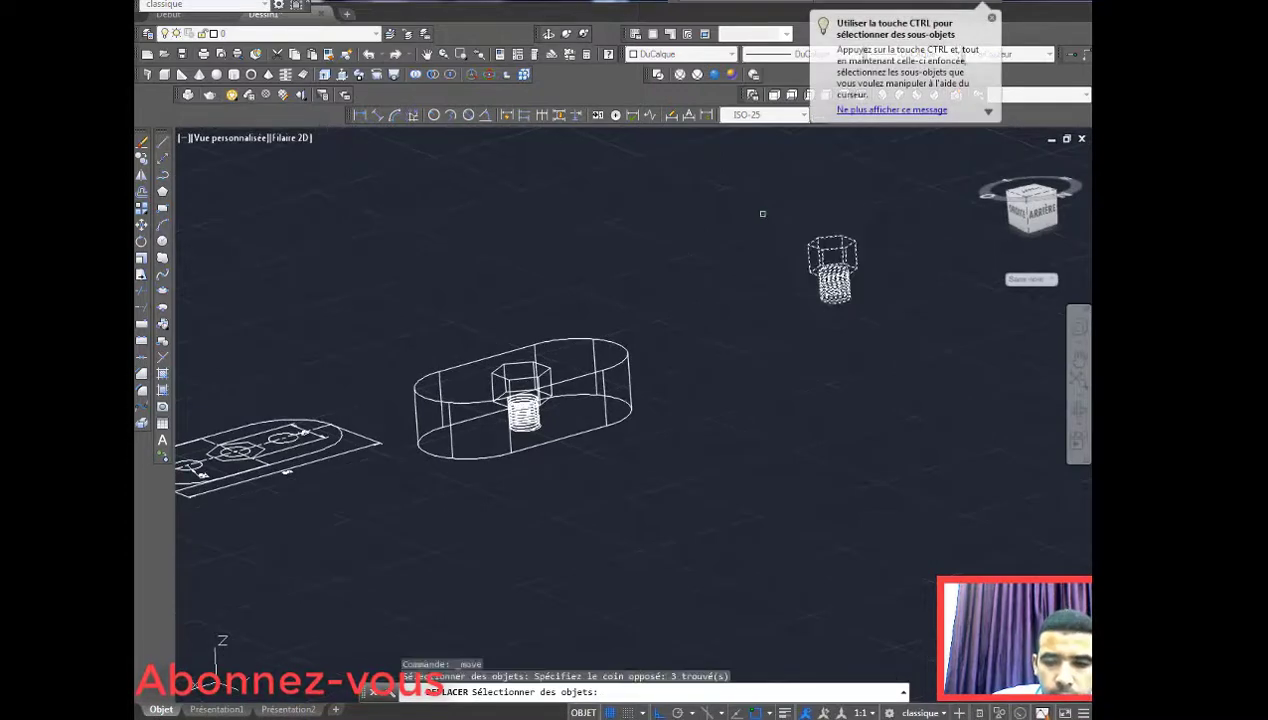
pyautogui.press('Return')
pyautogui.scroll(5, 795, 288)
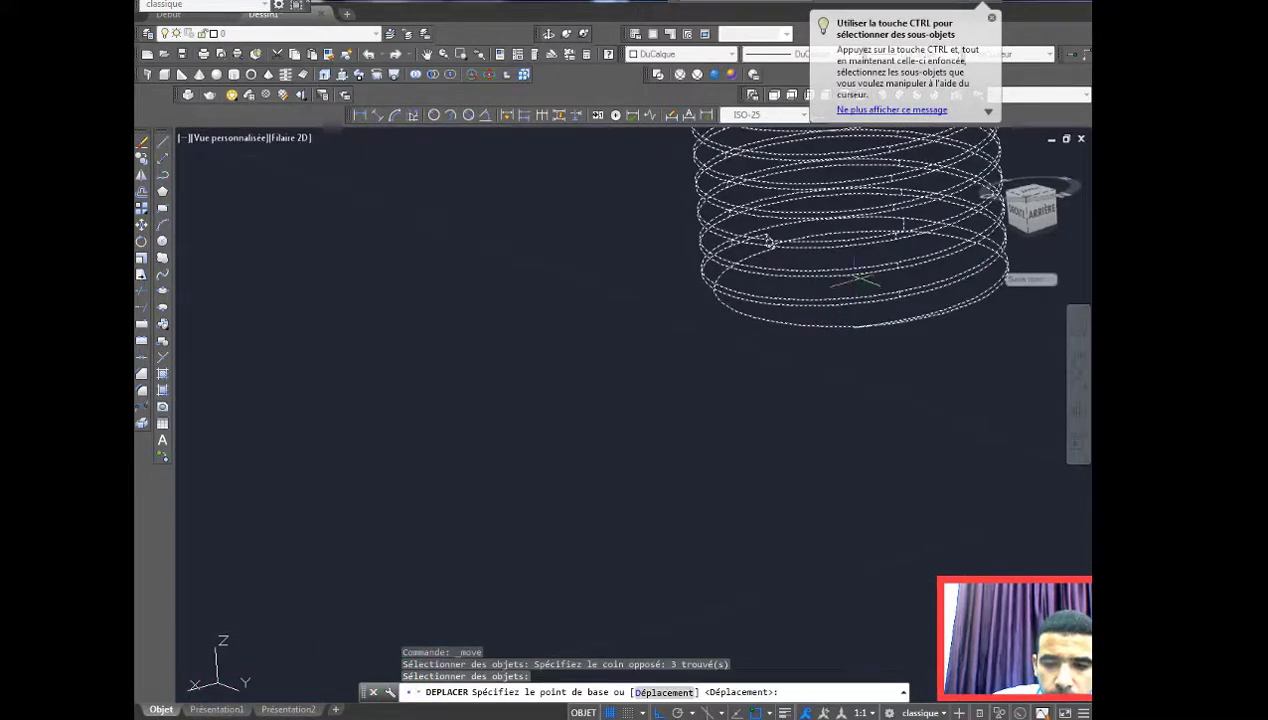
pyautogui.click(770, 243)
pyautogui.scroll(-5, 770, 243)
pyautogui.scroll(3, 662, 414)
pyautogui.scroll(-3, 671, 444)
pyautogui.scroll(5, 585, 490)
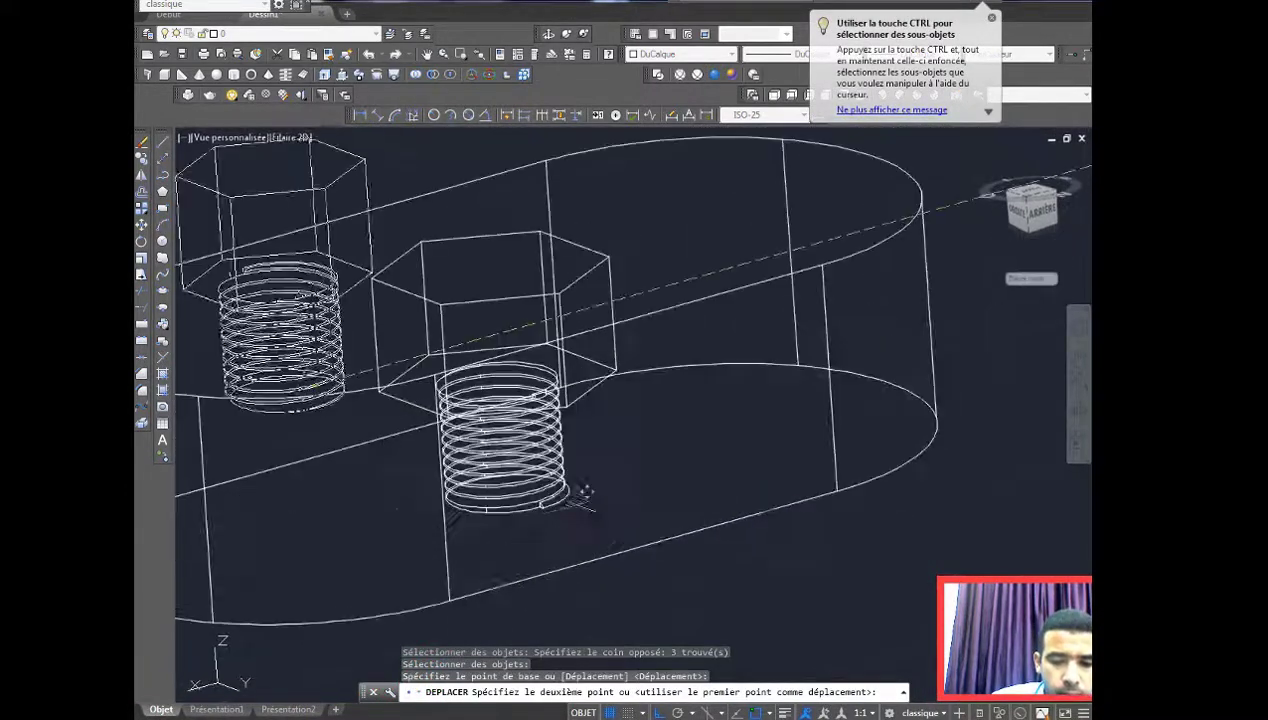
pyautogui.scroll(5, 524, 509)
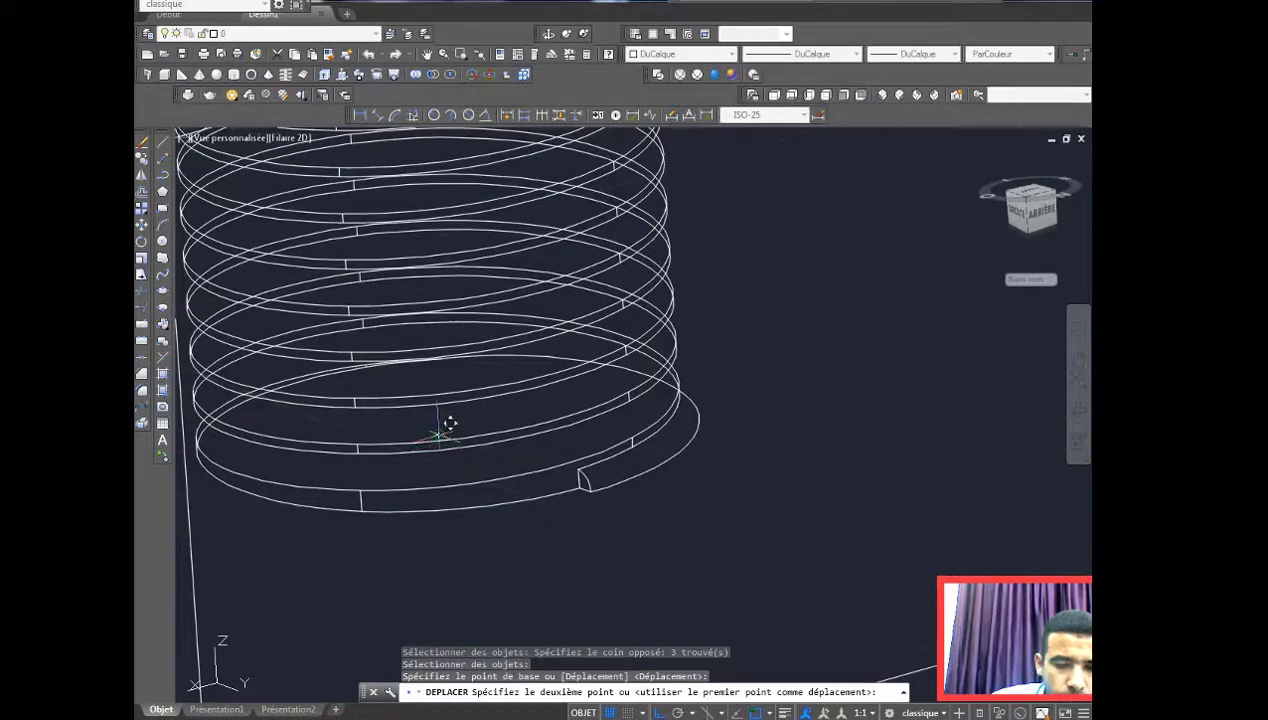
pyautogui.click(450, 423)
pyautogui.scroll(-5, 580, 475)
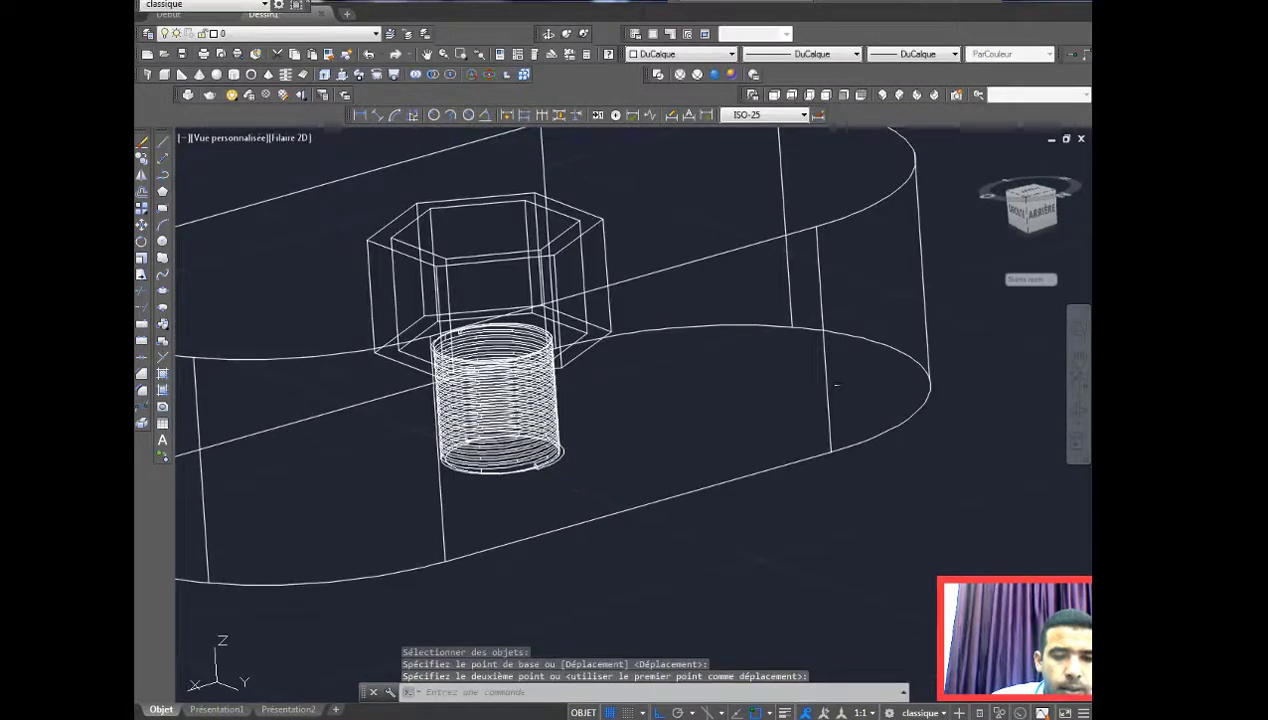
pyautogui.click(730, 76)
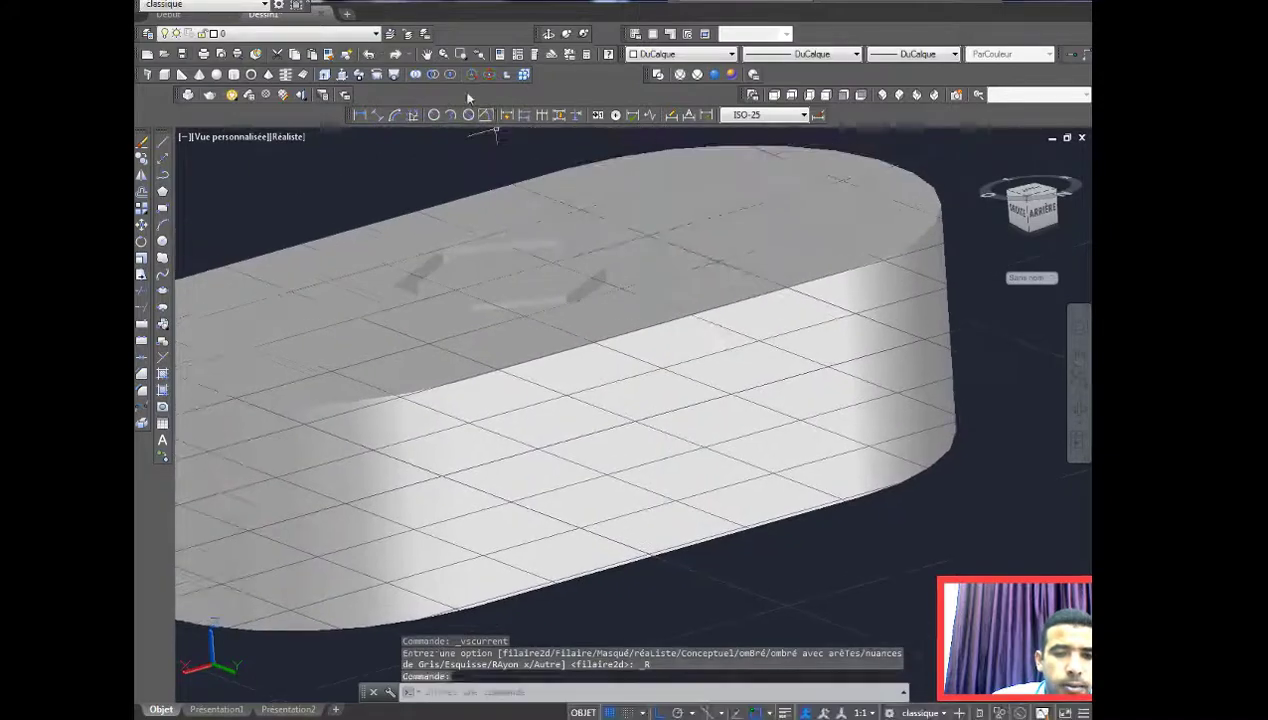
# Step: Orbit the model, then view it from the Top and then the Bottom
pyautogui.click(566, 33)
pyautogui.moveTo(557, 192)
pyautogui.mouseDown()
pyautogui.moveTo(635, 520)
pyautogui.moveTo(592, 481)
pyautogui.moveTo(572, 425)
pyautogui.moveTo(676, 439)
pyautogui.moveTo(700, 405)
pyautogui.moveTo(736, 405)
pyautogui.moveTo(587, 458)
pyautogui.mouseUp()
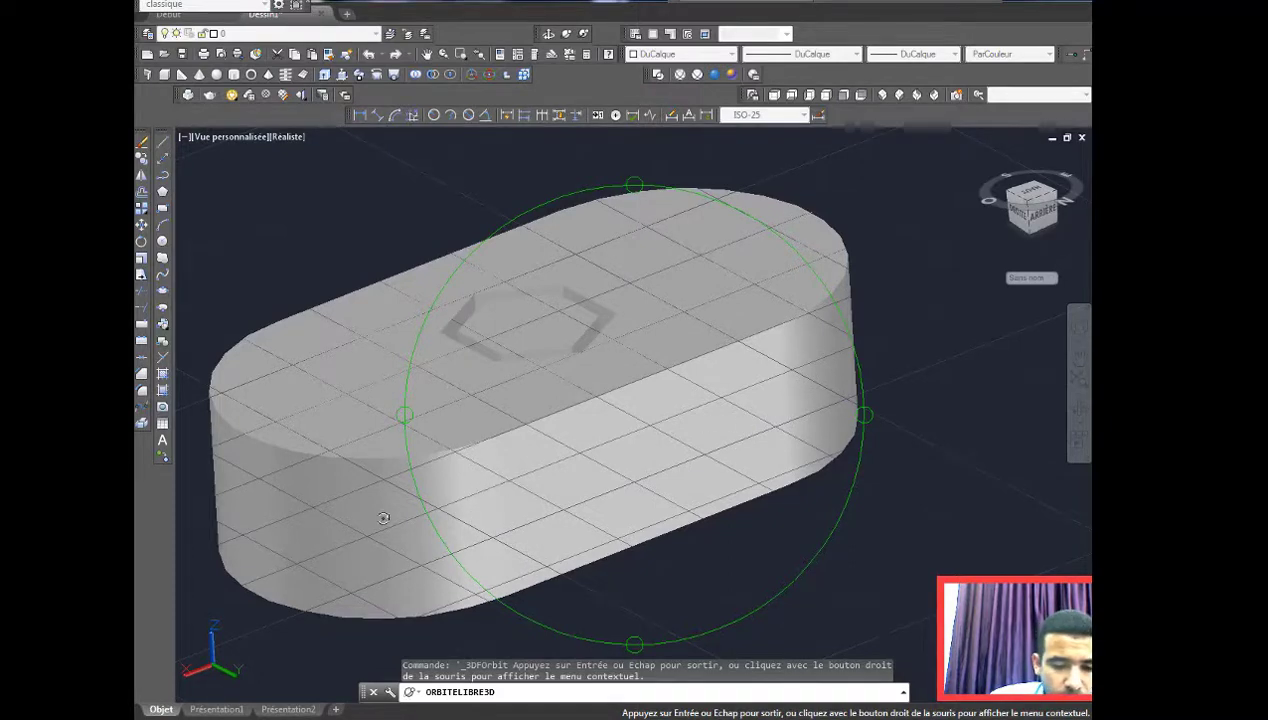
pyautogui.press('Escape')
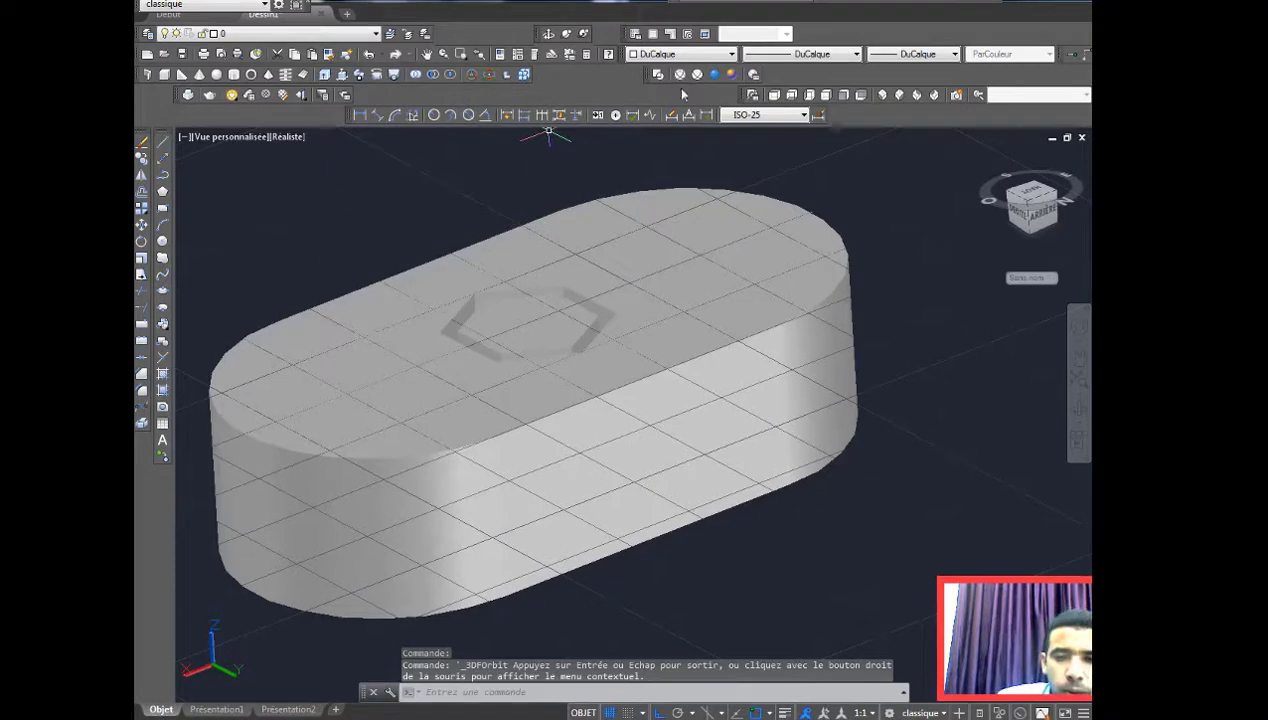
pyautogui.click(776, 97)
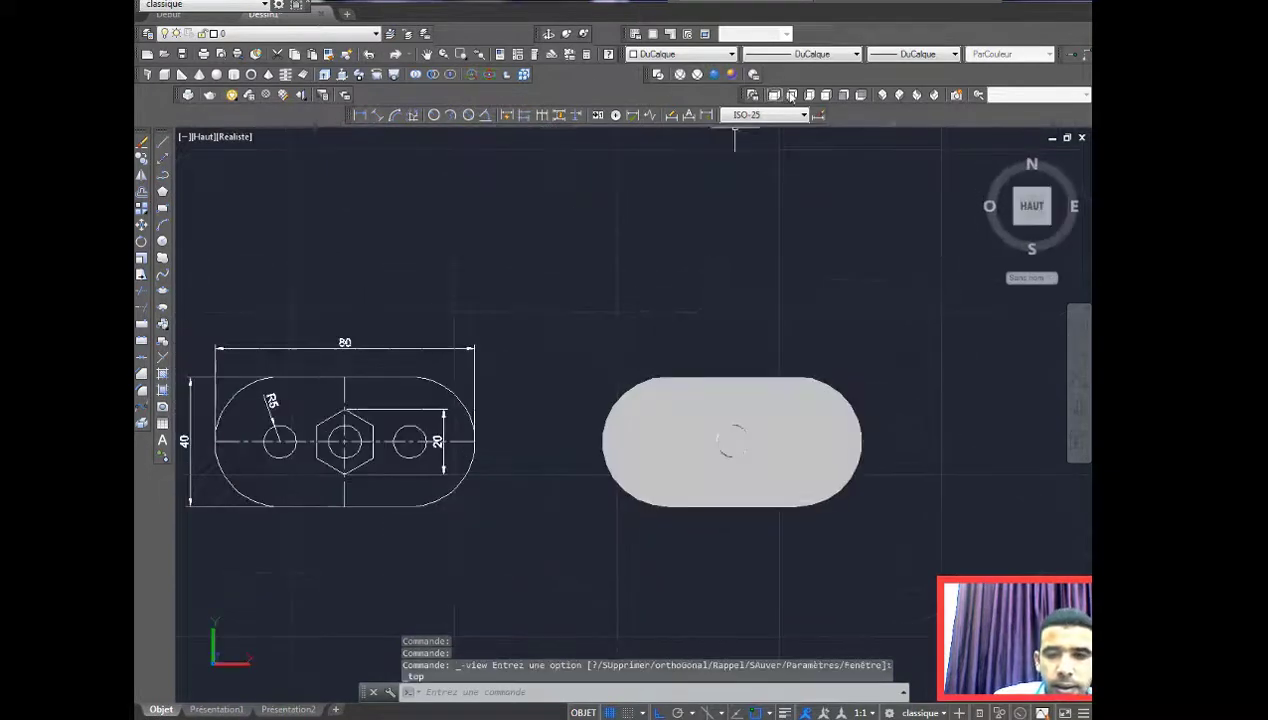
pyautogui.click(792, 96)
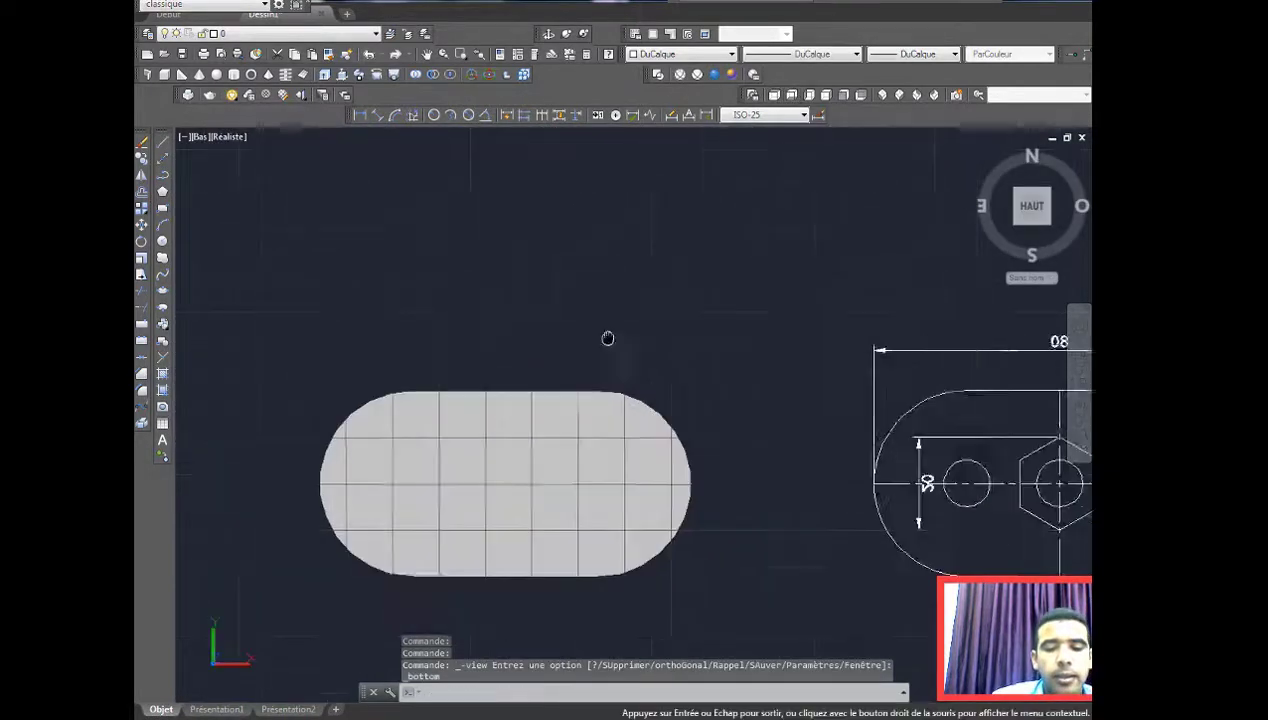
# Step: Set the visual style to 2D Wireframe and zoom to frame the plate beside the sketch
pyautogui.click(658, 75)
pyautogui.scroll(4, 598, 345)
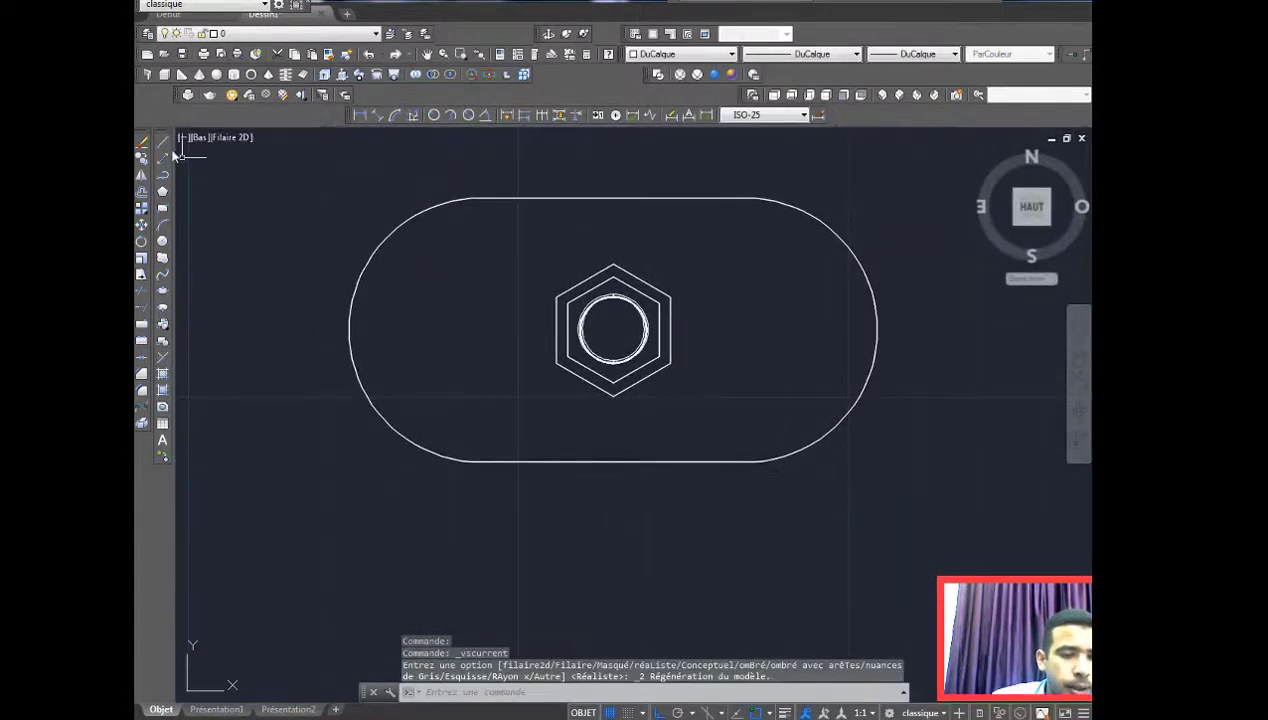
pyautogui.scroll(-2, 310, 231)
pyautogui.scroll(-4, 500, 316)
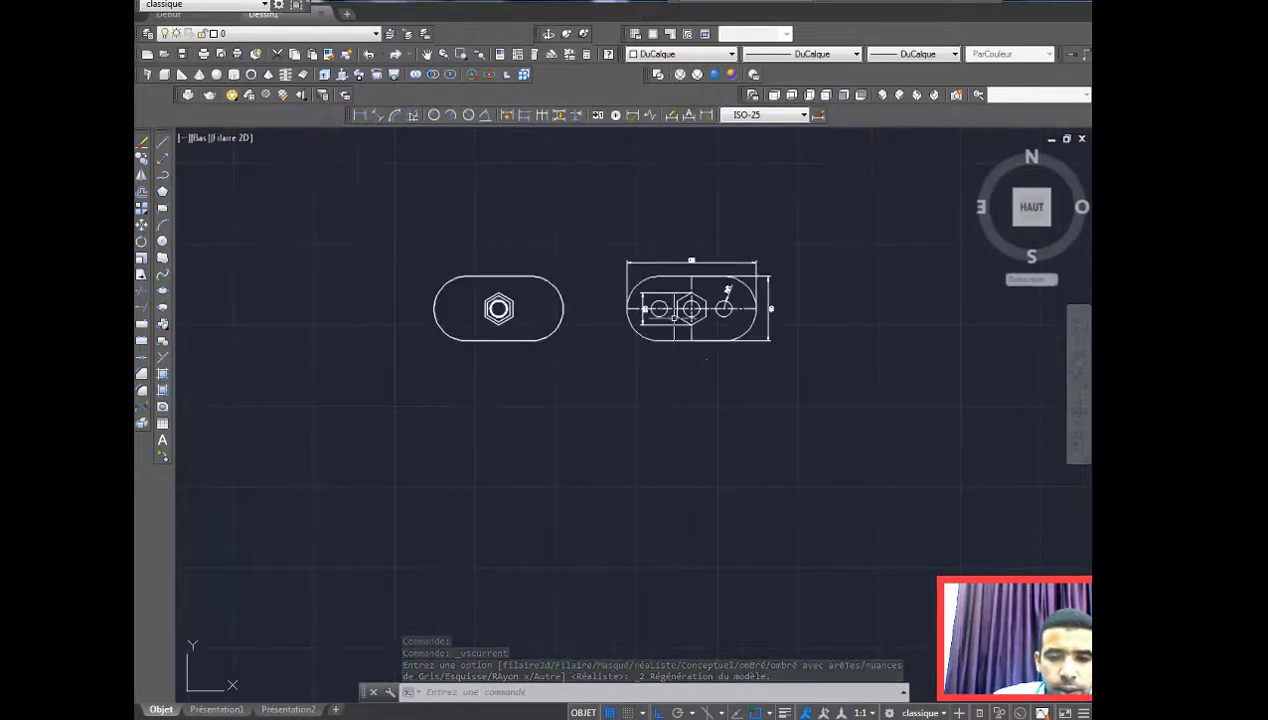
pyautogui.scroll(2, 673, 263)
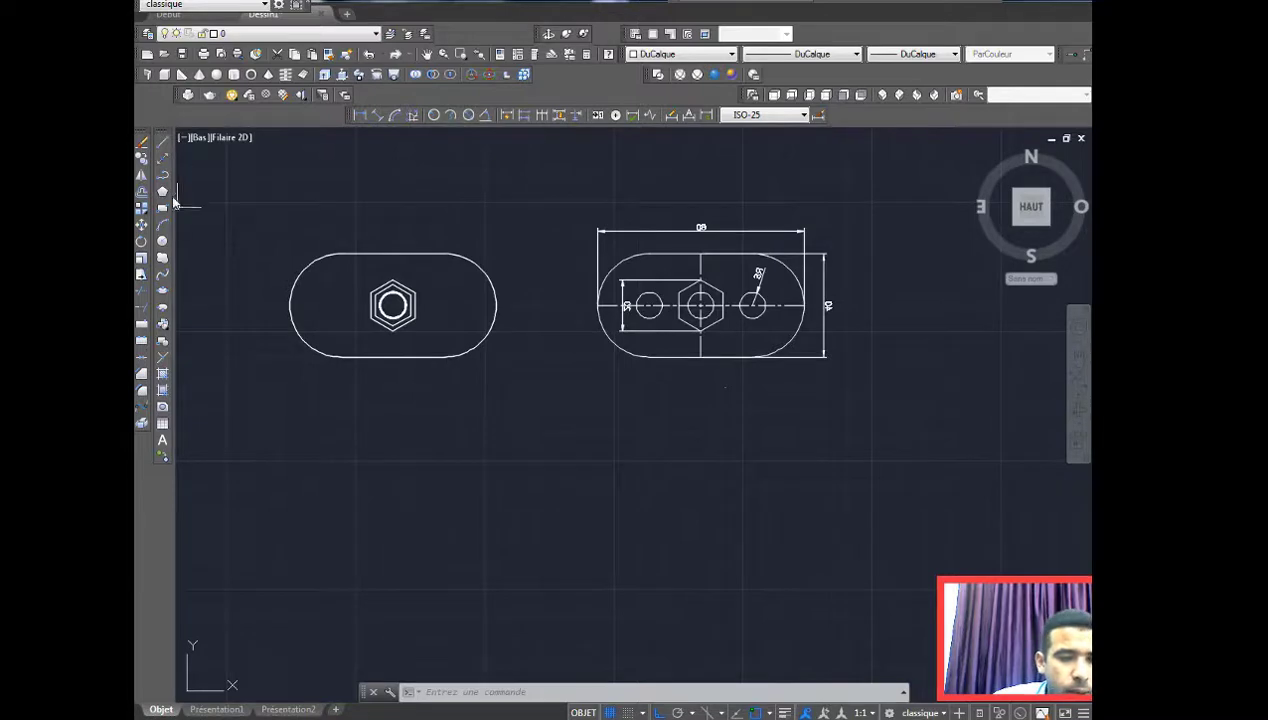
# Step: Copy the dimensioned slot-plate sketch below and to the left, with Ortho off
pyautogui.click(145, 160)
pyautogui.click(858, 390)
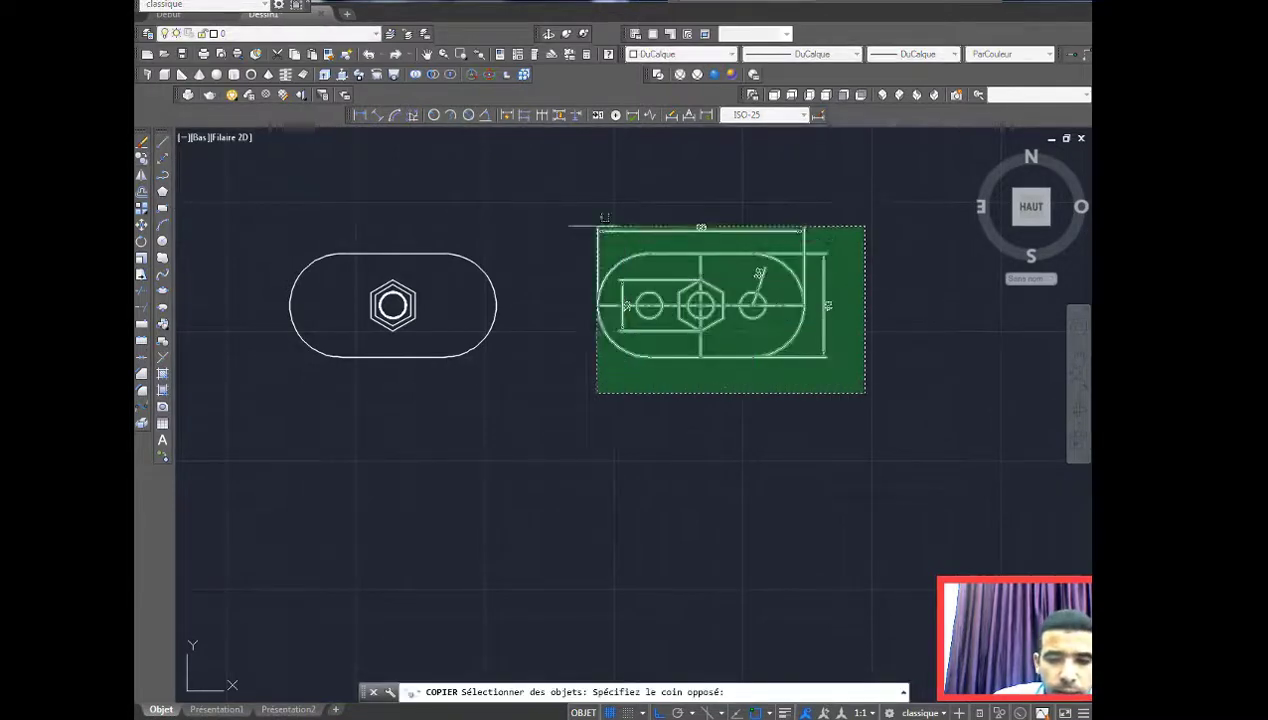
pyautogui.click(579, 208)
pyautogui.press('Return')
pyautogui.click(701, 305)
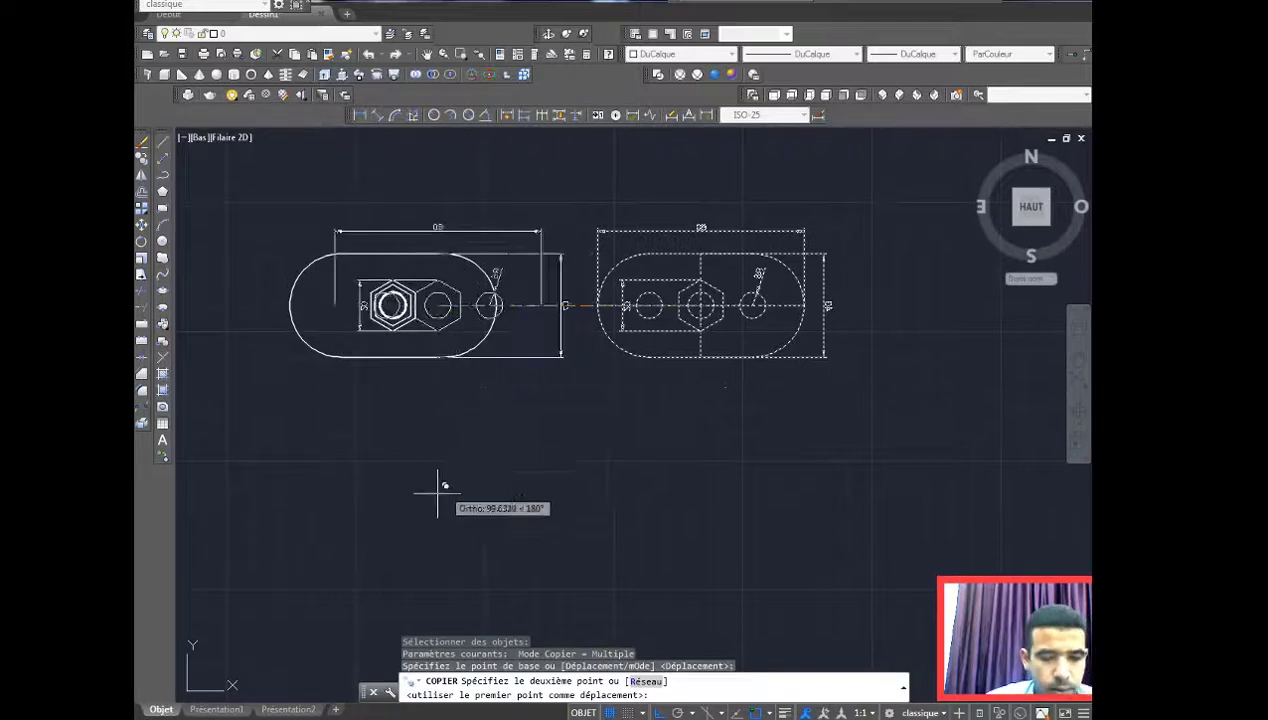
pyautogui.press('F8')
pyautogui.click(386, 532)
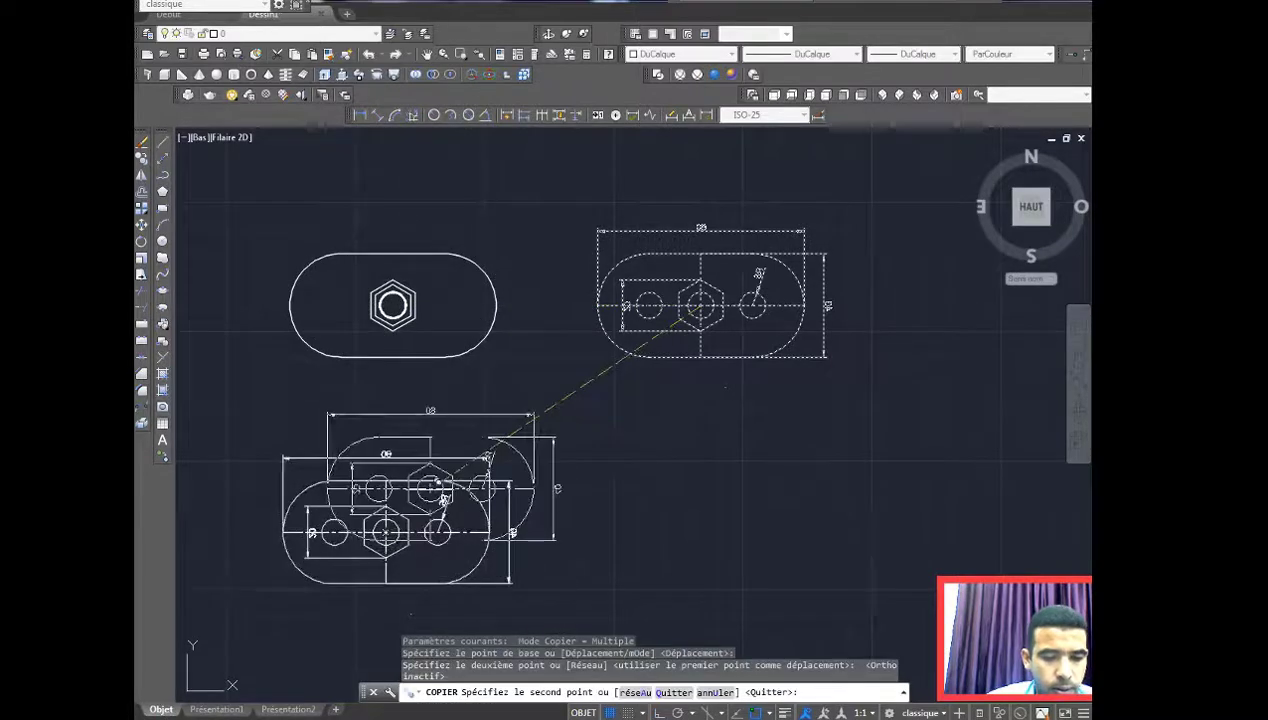
pyautogui.press('F8')
pyautogui.press('Escape')
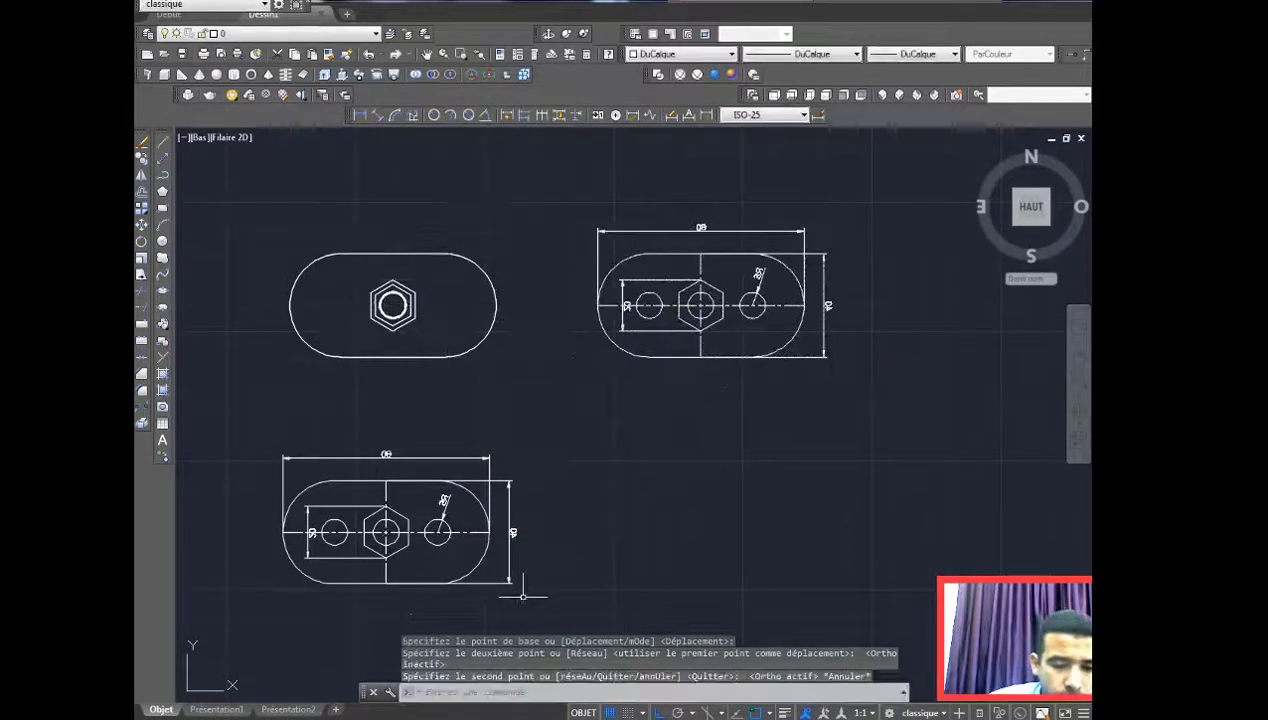
# Step: Erase the right part of the bottom copy with a crossing window
pyautogui.click(518, 592)
pyautogui.click(439, 464)
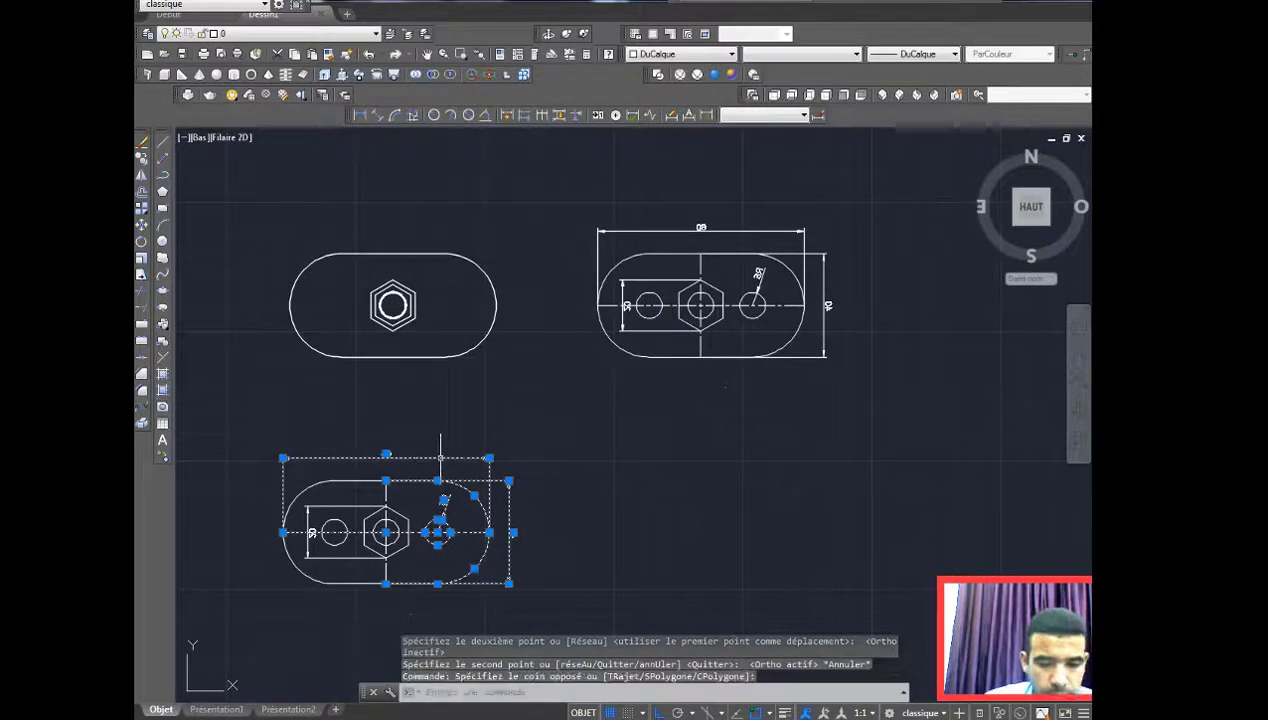
pyautogui.press('Delete')
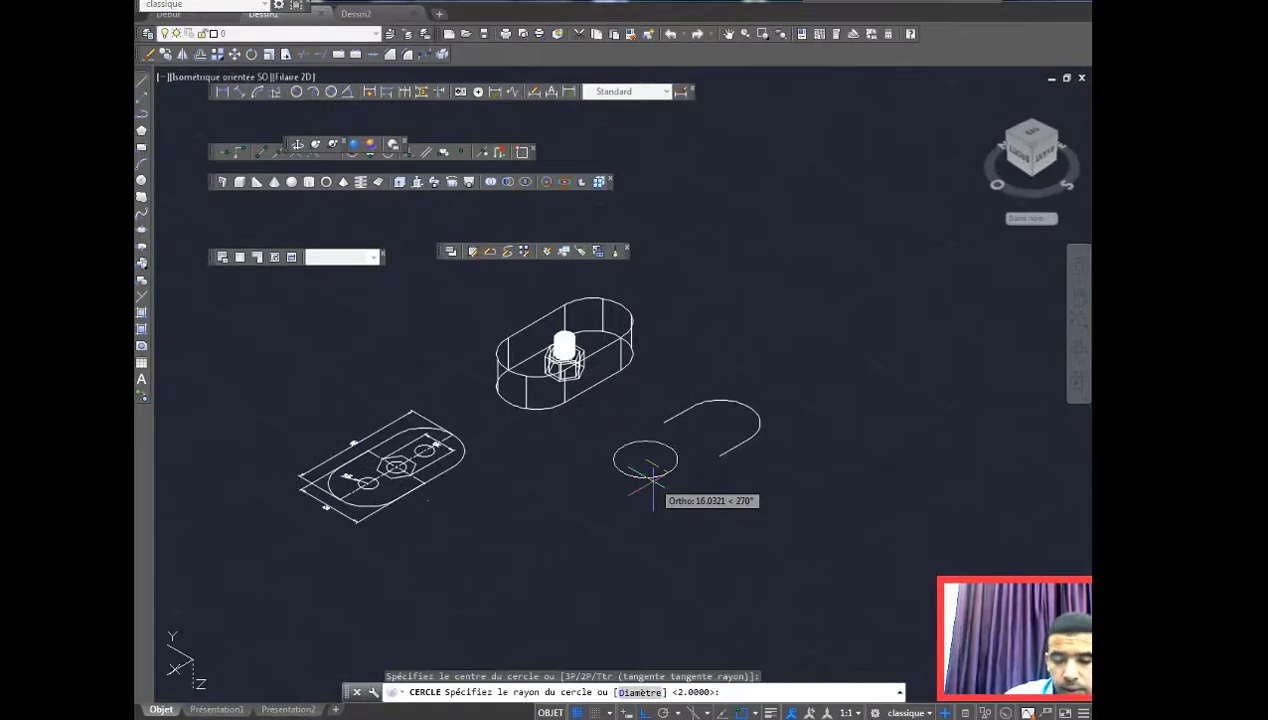
# Step: Finish the circle inside the U-shaped outline with a radius of 2
pyautogui.write('2')
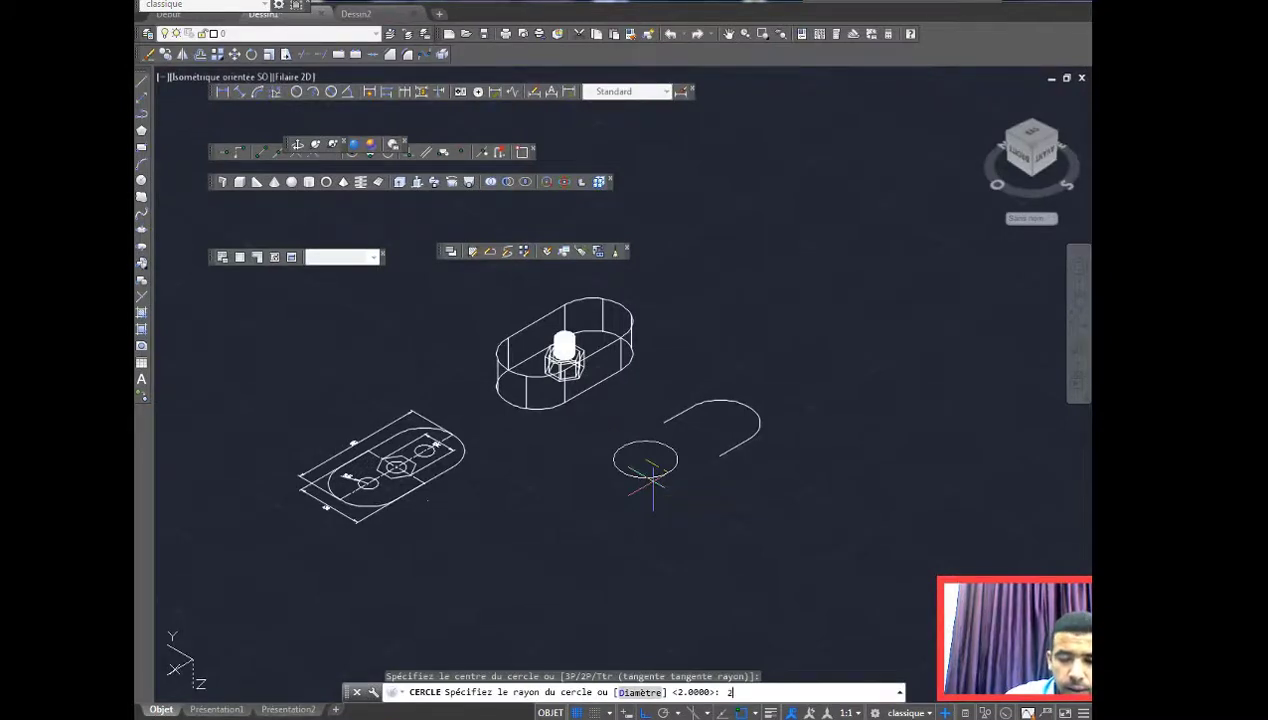
pyautogui.press('Return')
pyautogui.scroll(4, 652, 482)
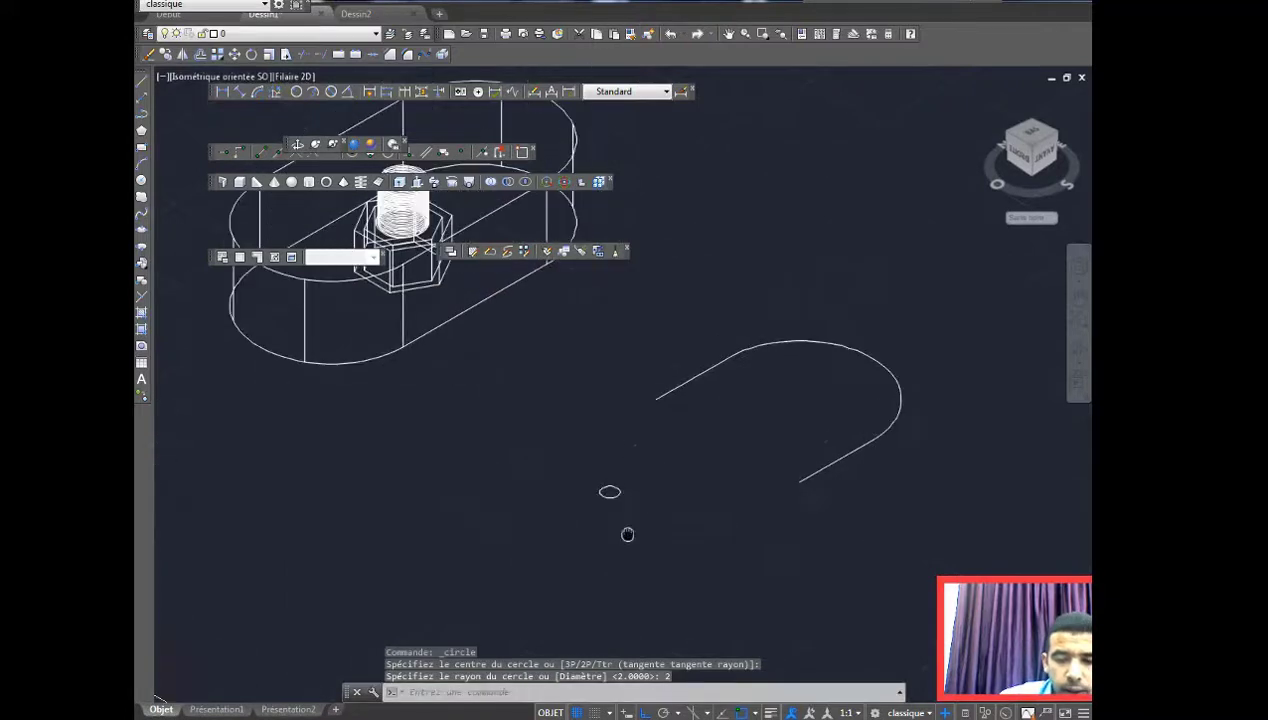
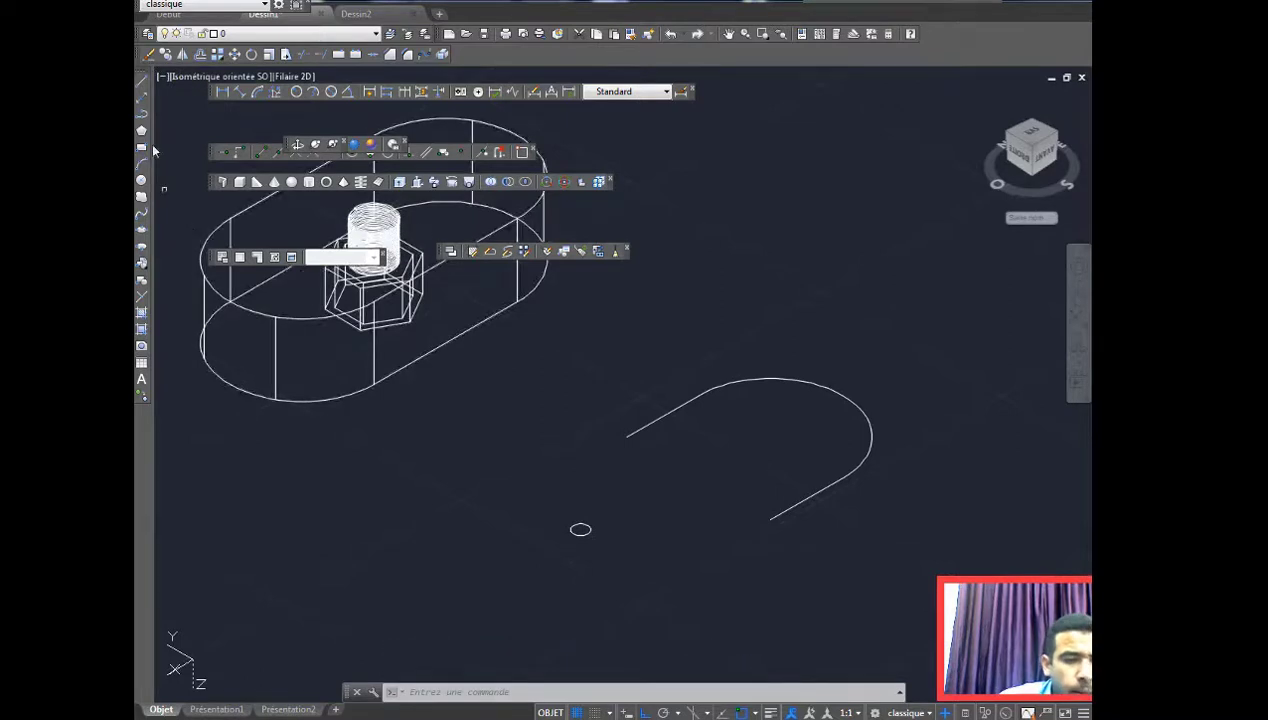
# Step: Copy the small radius-2 circle three times beside the U-shaped path
pyautogui.click(180, 60)
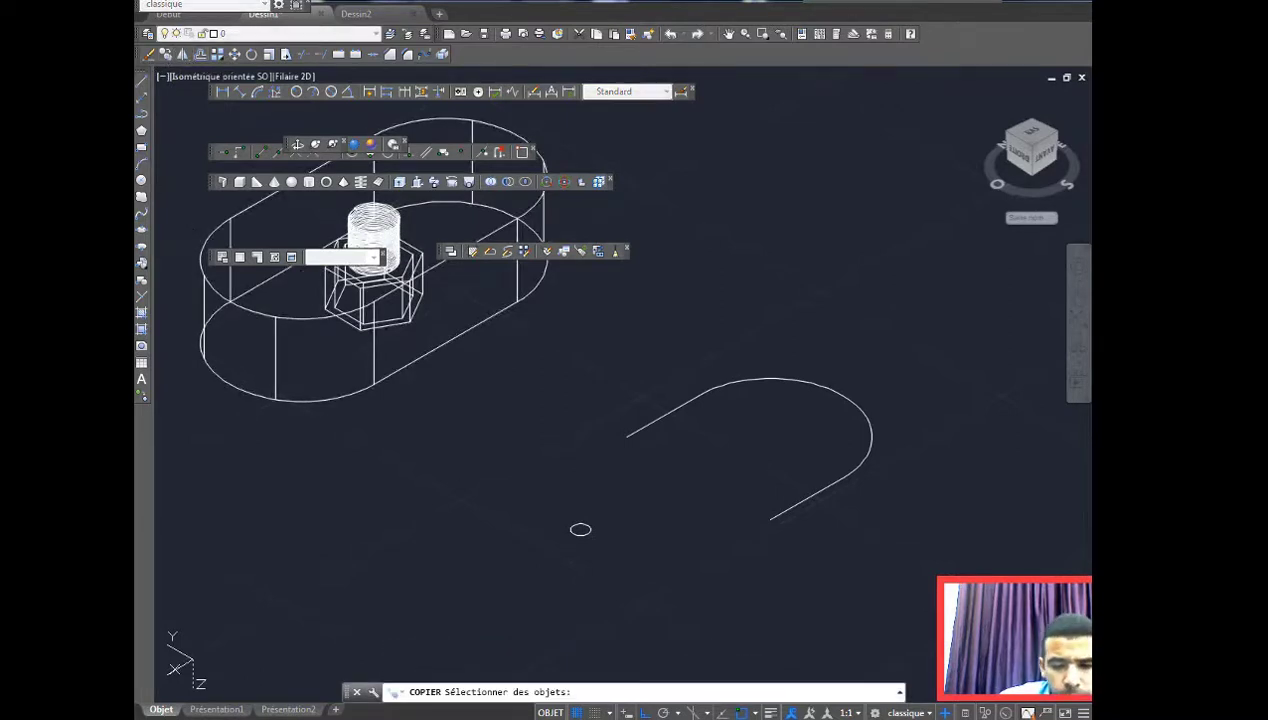
pyautogui.click(594, 541)
pyautogui.click(551, 498)
pyautogui.press('Return')
pyautogui.click(581, 529)
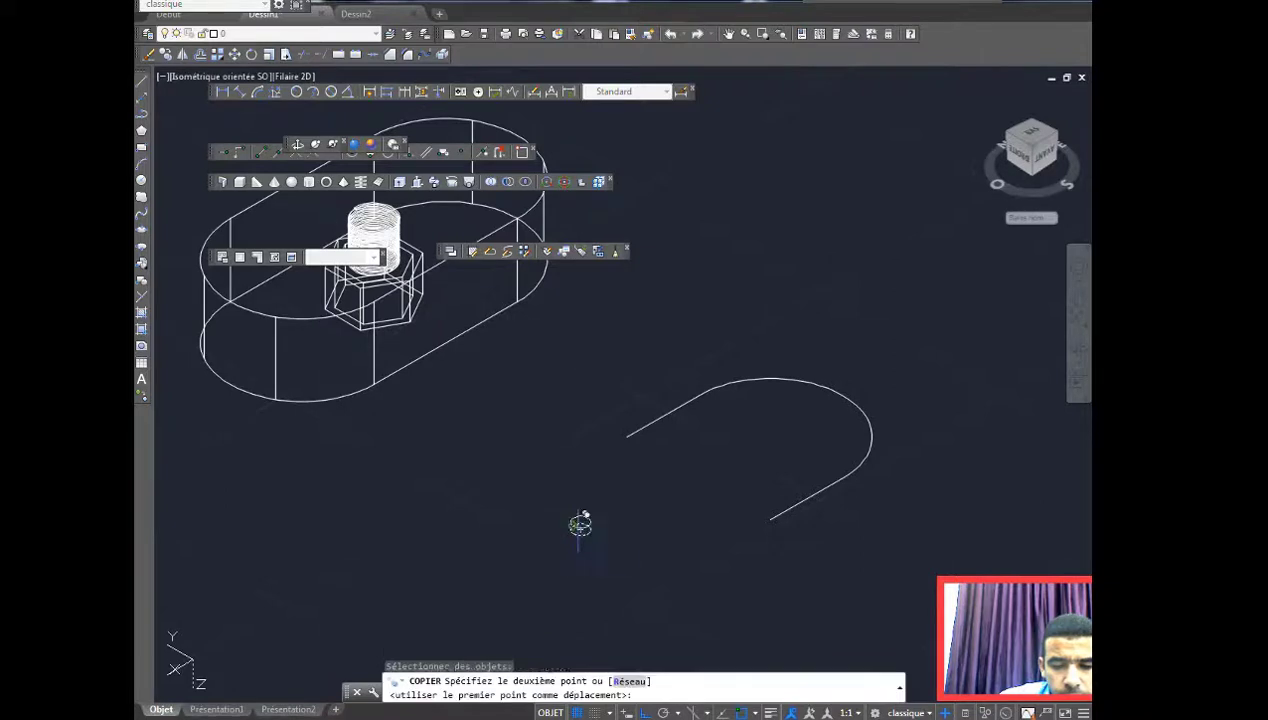
pyautogui.click(547, 511)
pyautogui.click(581, 485)
pyautogui.click(580, 459)
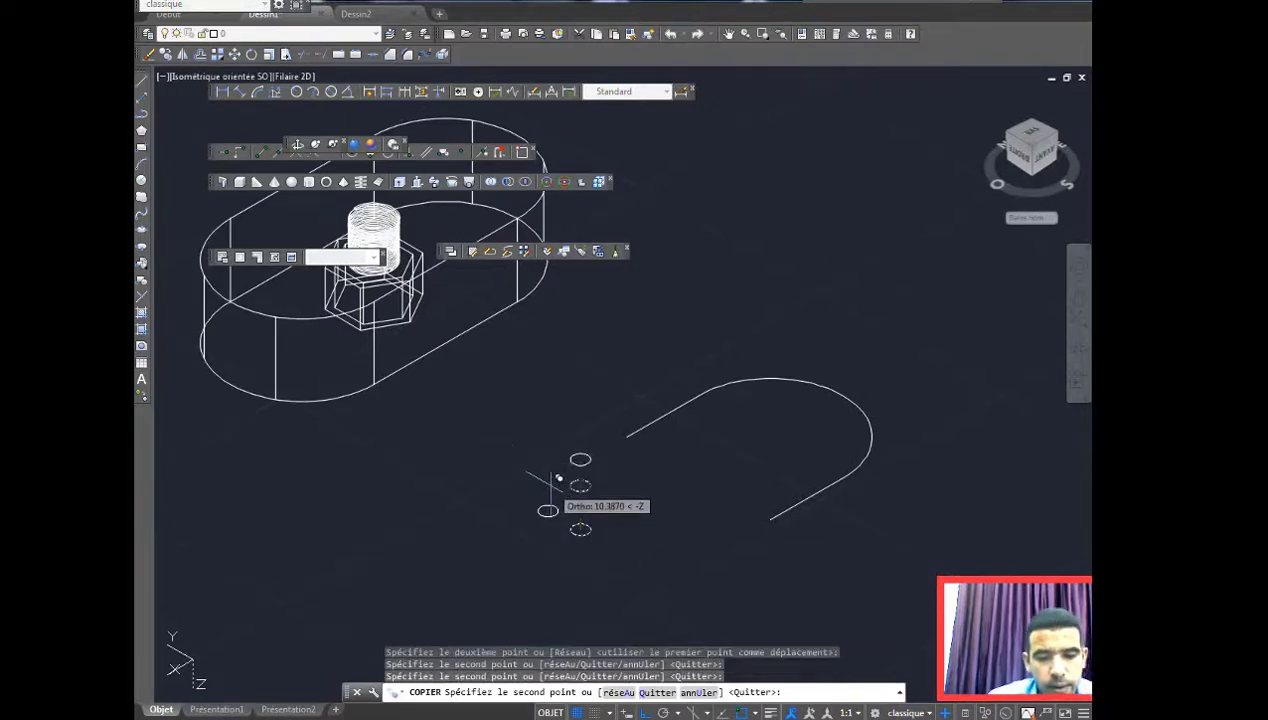
pyautogui.press('Escape')
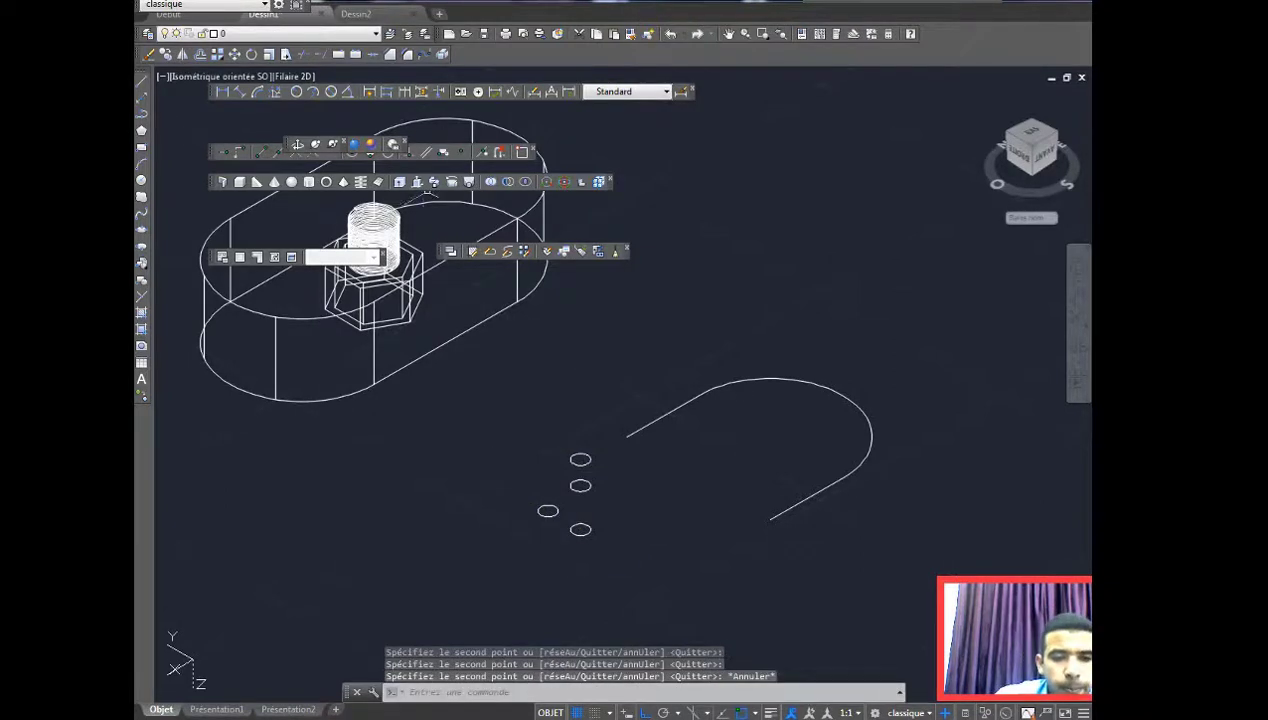
# Step: Sweep a small circle along the straight line of the U path
pyautogui.click(436, 183)
pyautogui.click(581, 460)
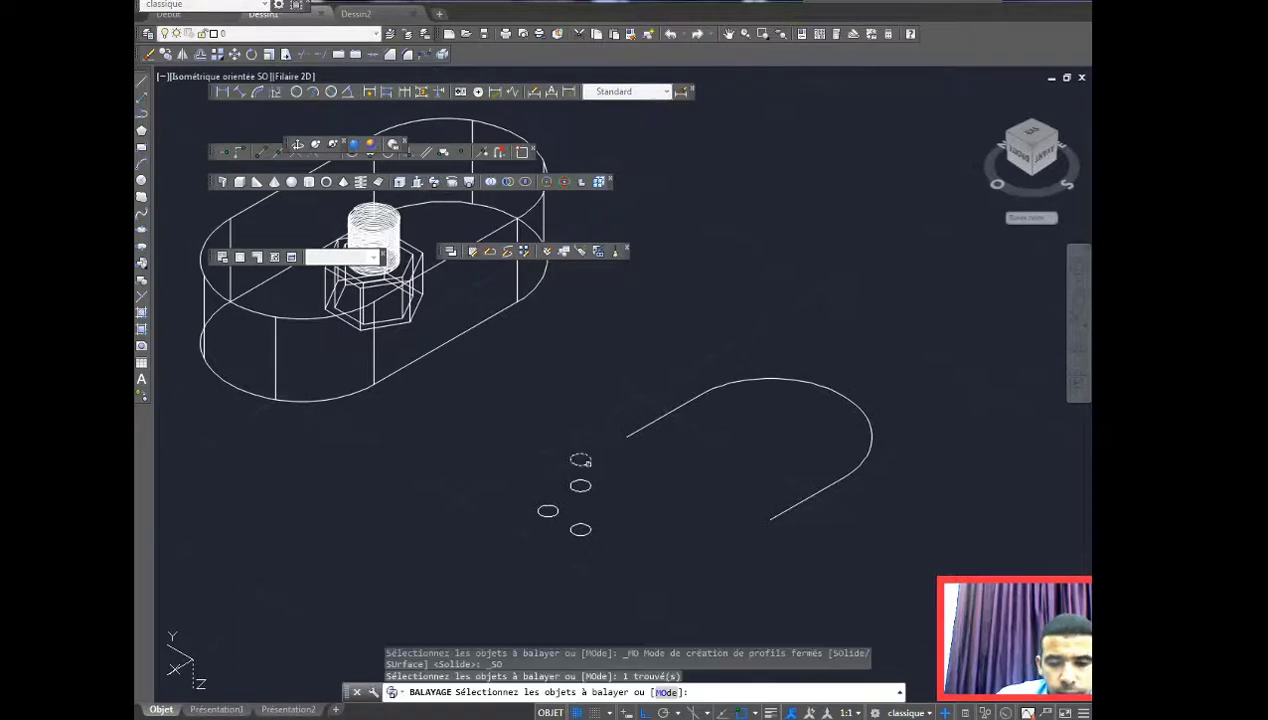
pyautogui.press('Return')
pyautogui.click(635, 432)
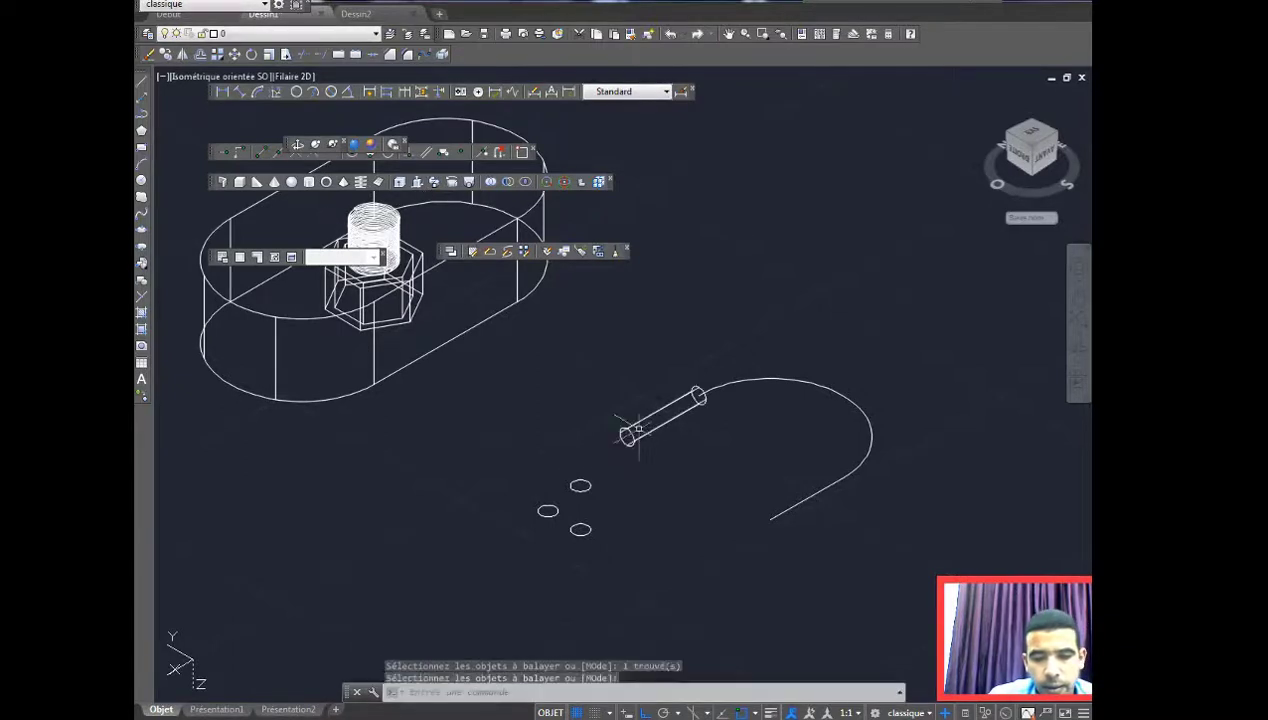
# Step: Sweep the upper circle along the upper arc of the path
pyautogui.press('Return')
pyautogui.click(581, 480)
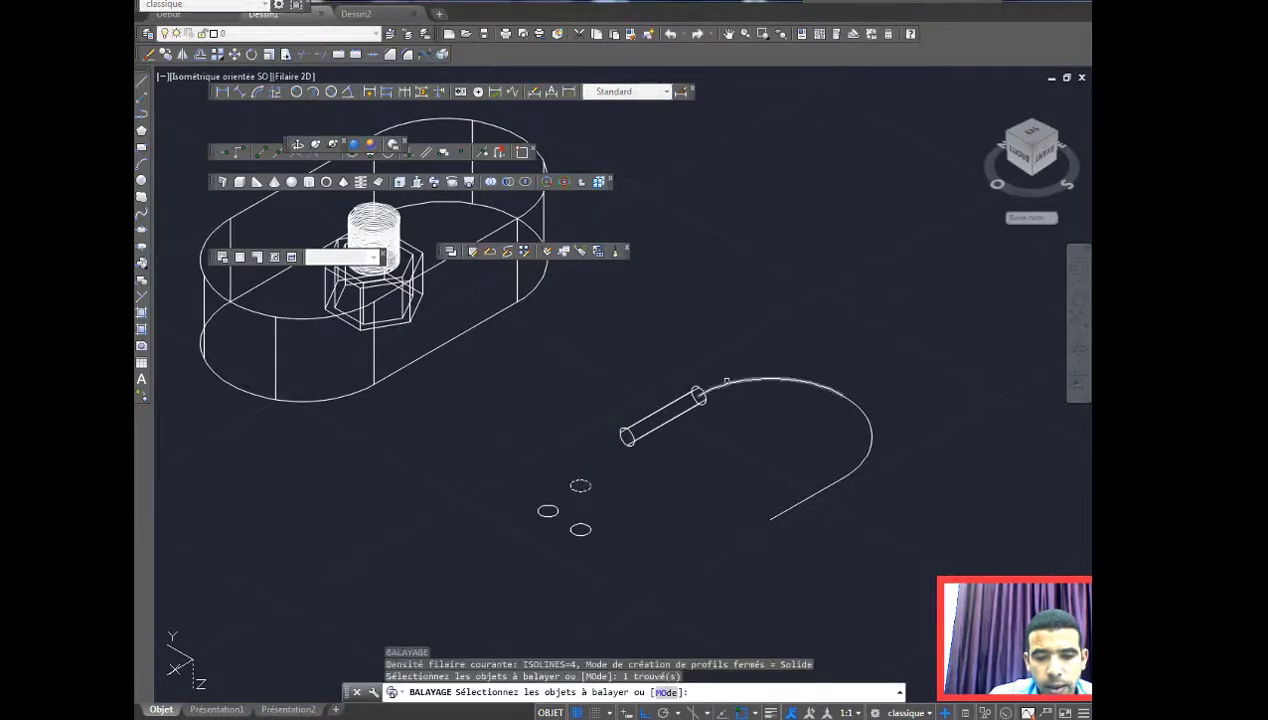
pyautogui.click(722, 384)
pyautogui.press('Return')
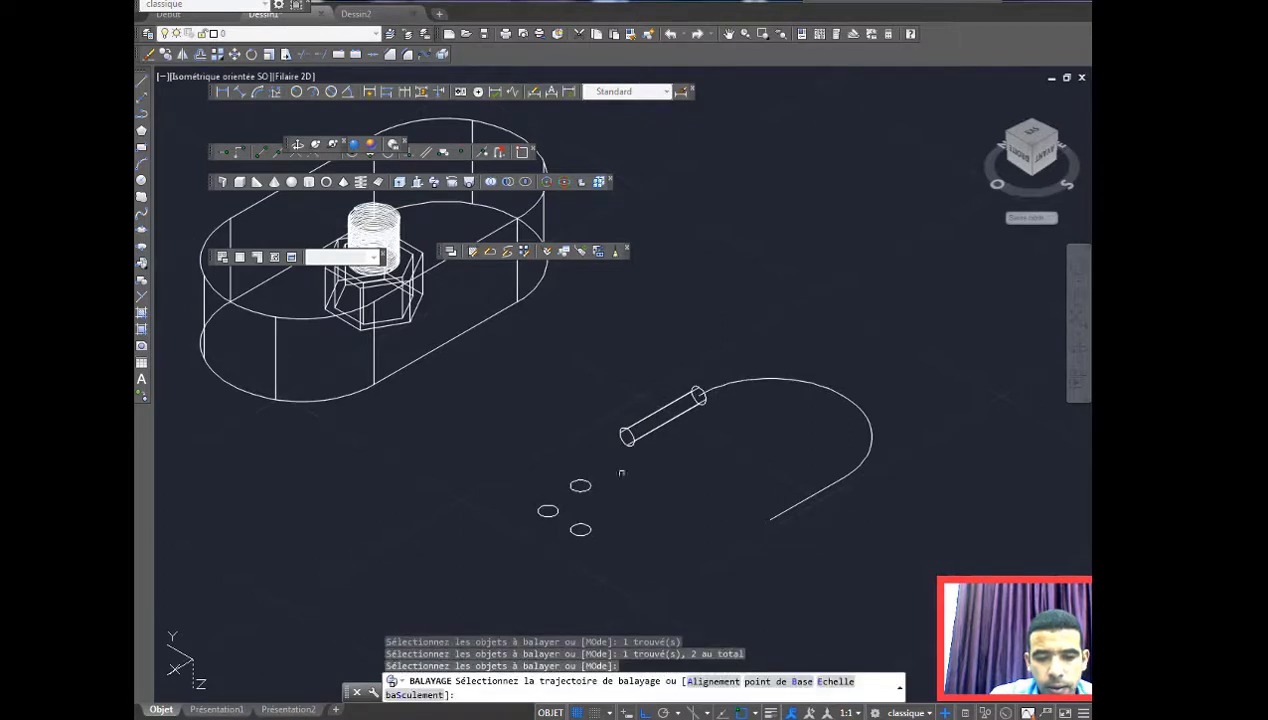
pyautogui.click(580, 480)
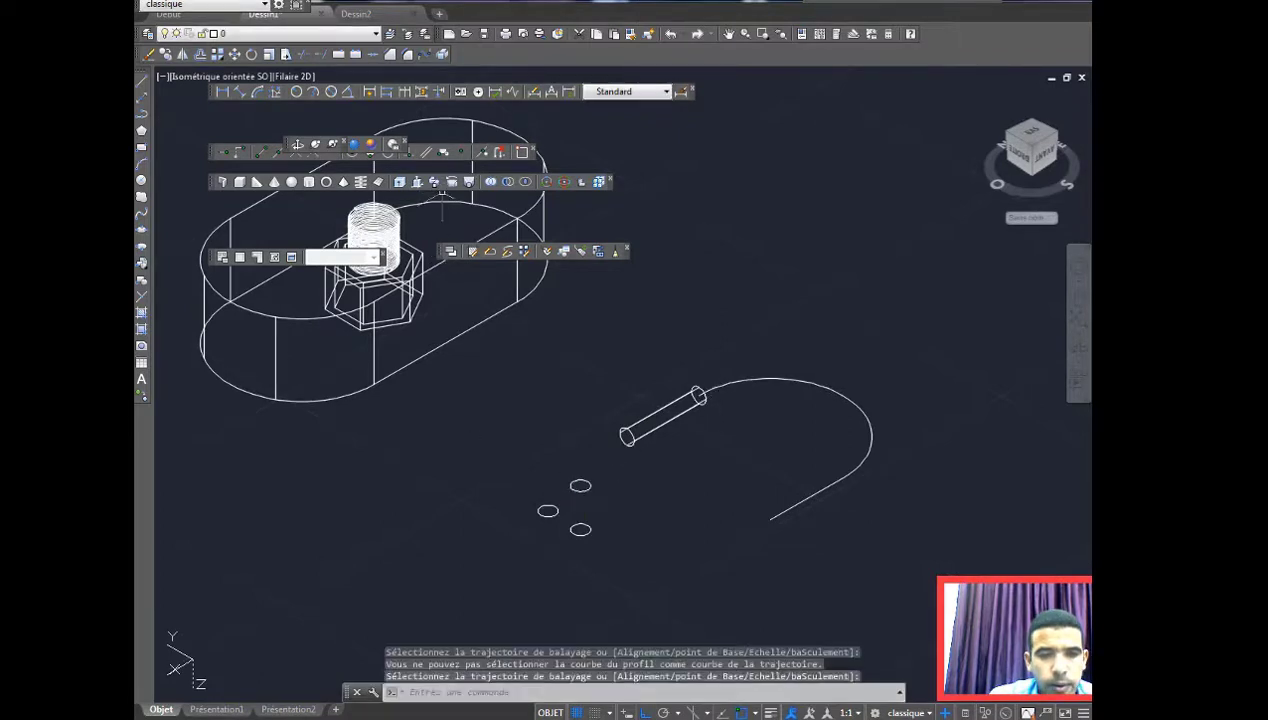
pyautogui.click(434, 184)
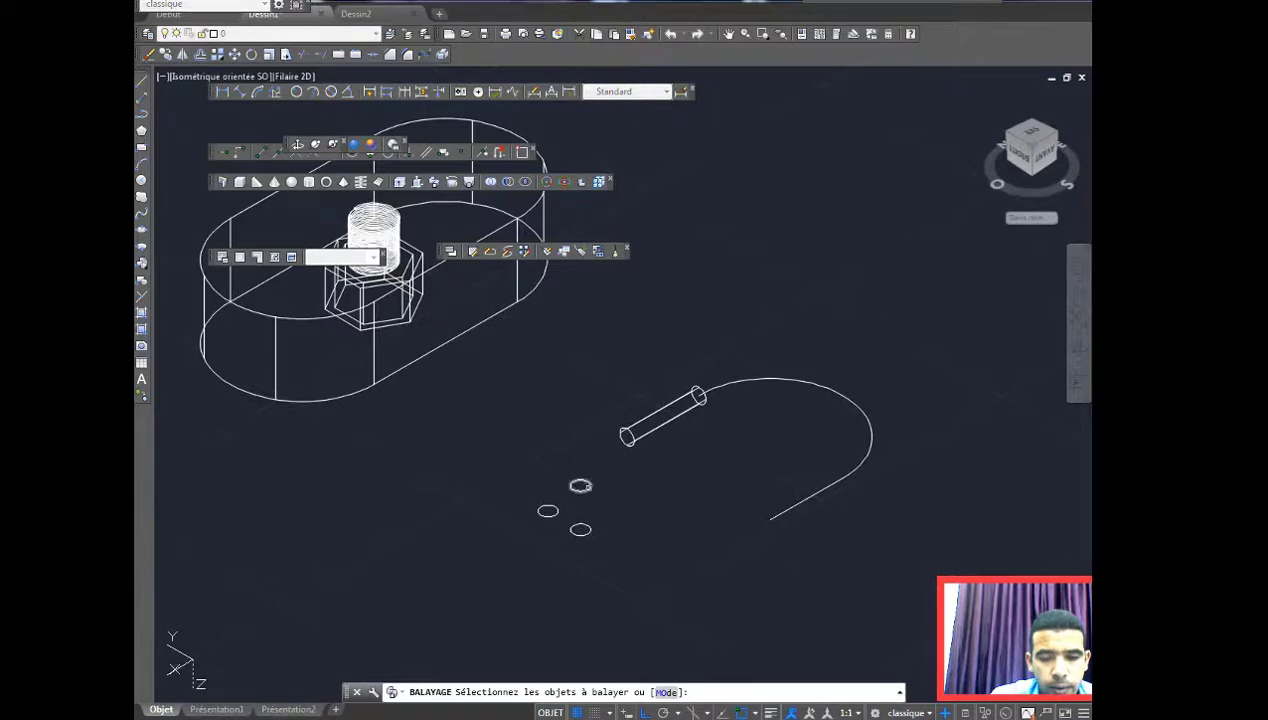
pyautogui.click(580, 485)
pyautogui.press('Return')
pyautogui.click(716, 378)
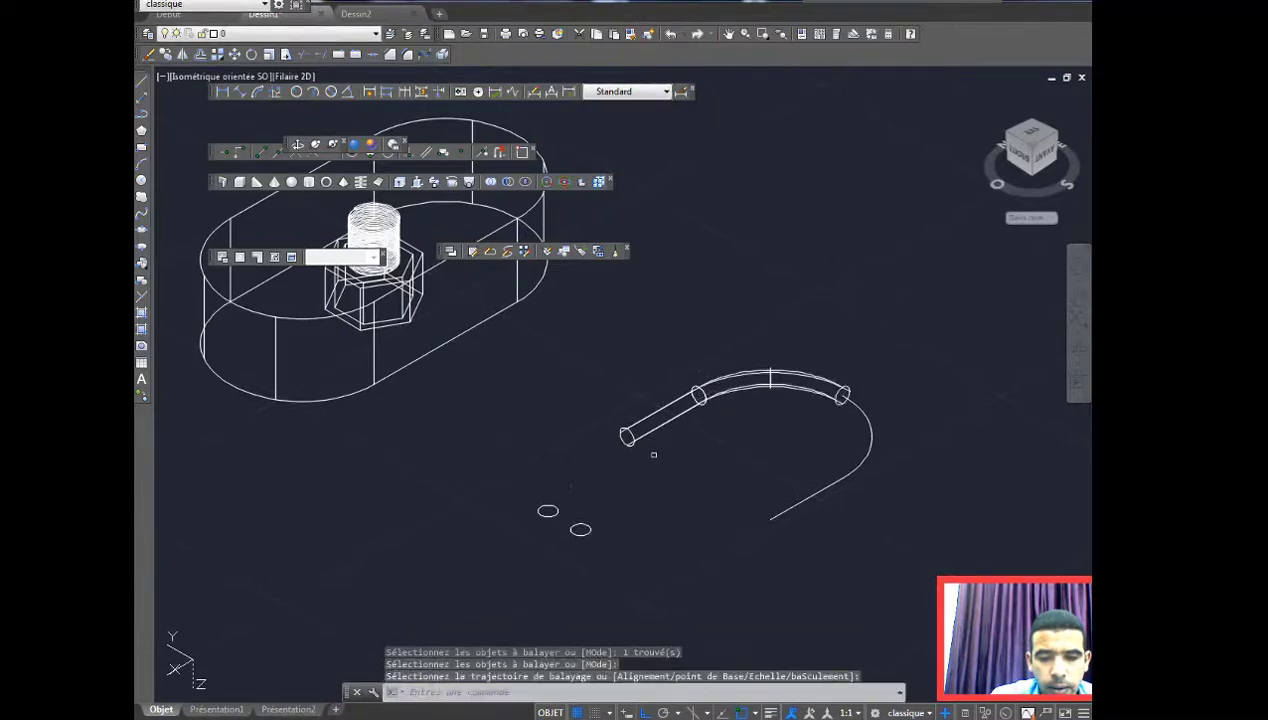
# Step: Sweep the remaining circles along the lower straight line and the lower arc
pyautogui.click(434, 183)
pyautogui.click(586, 531)
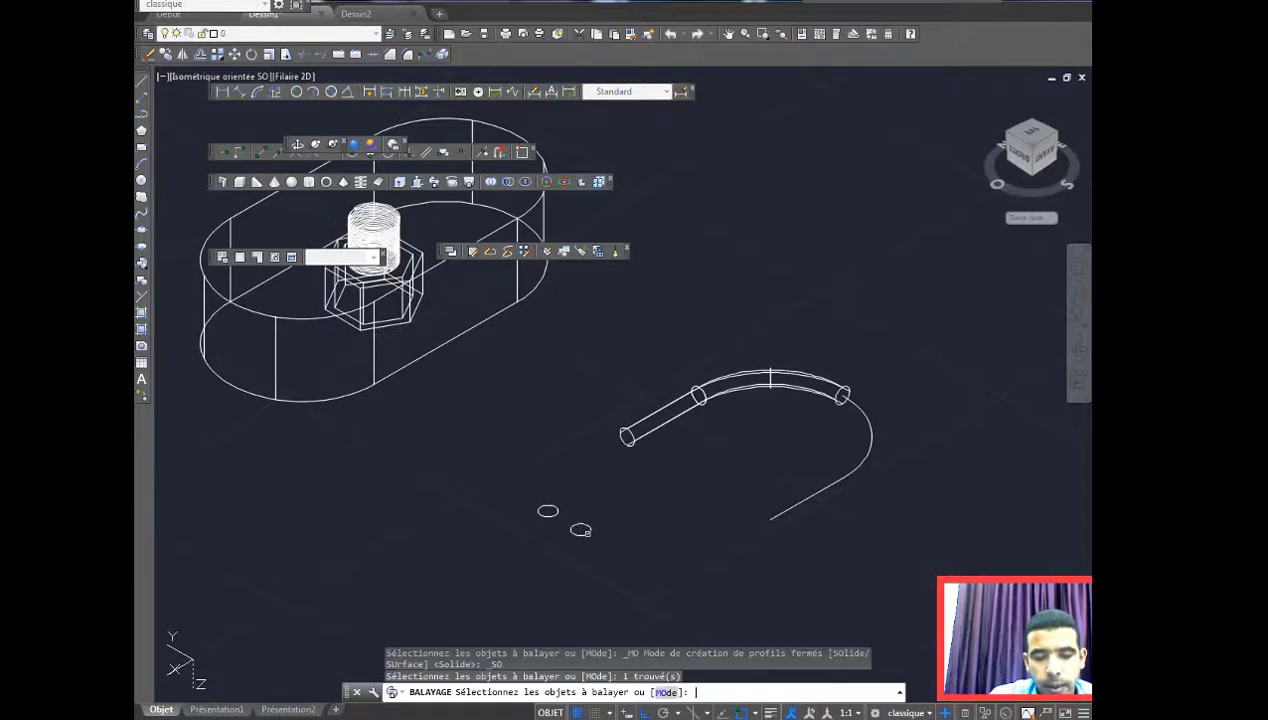
pyautogui.press('Return')
pyautogui.click(786, 506)
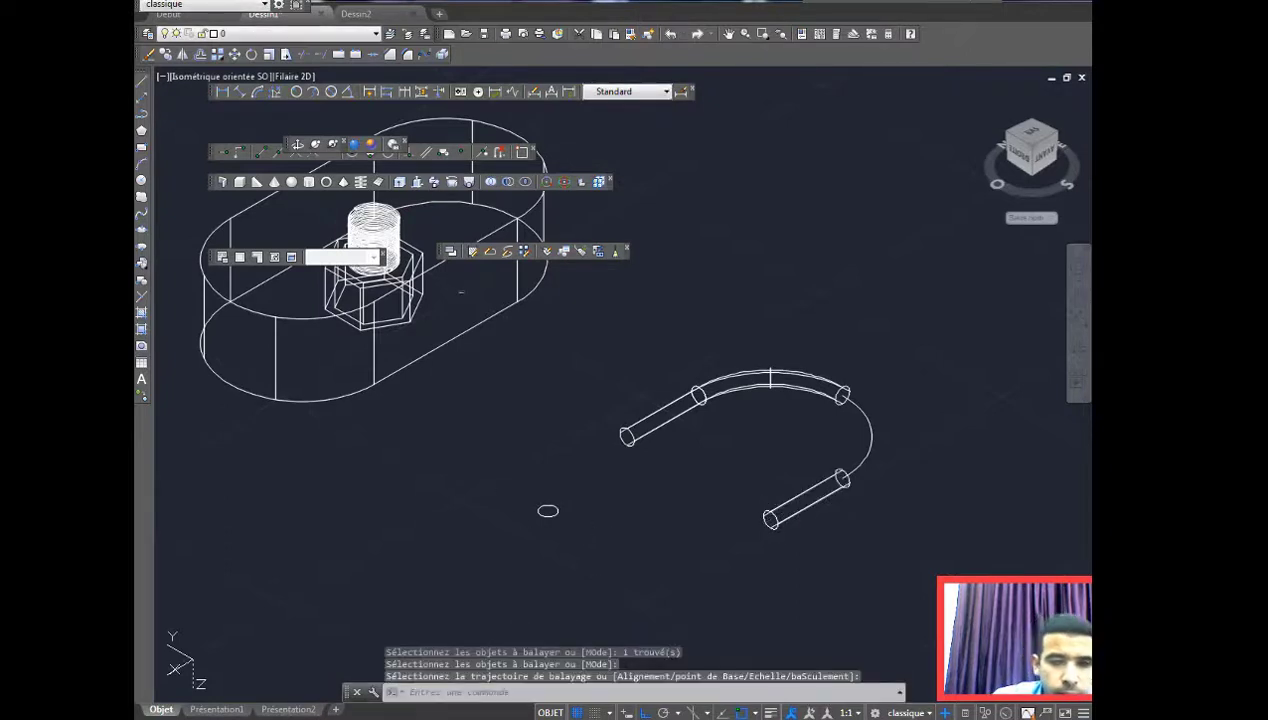
pyautogui.click(439, 184)
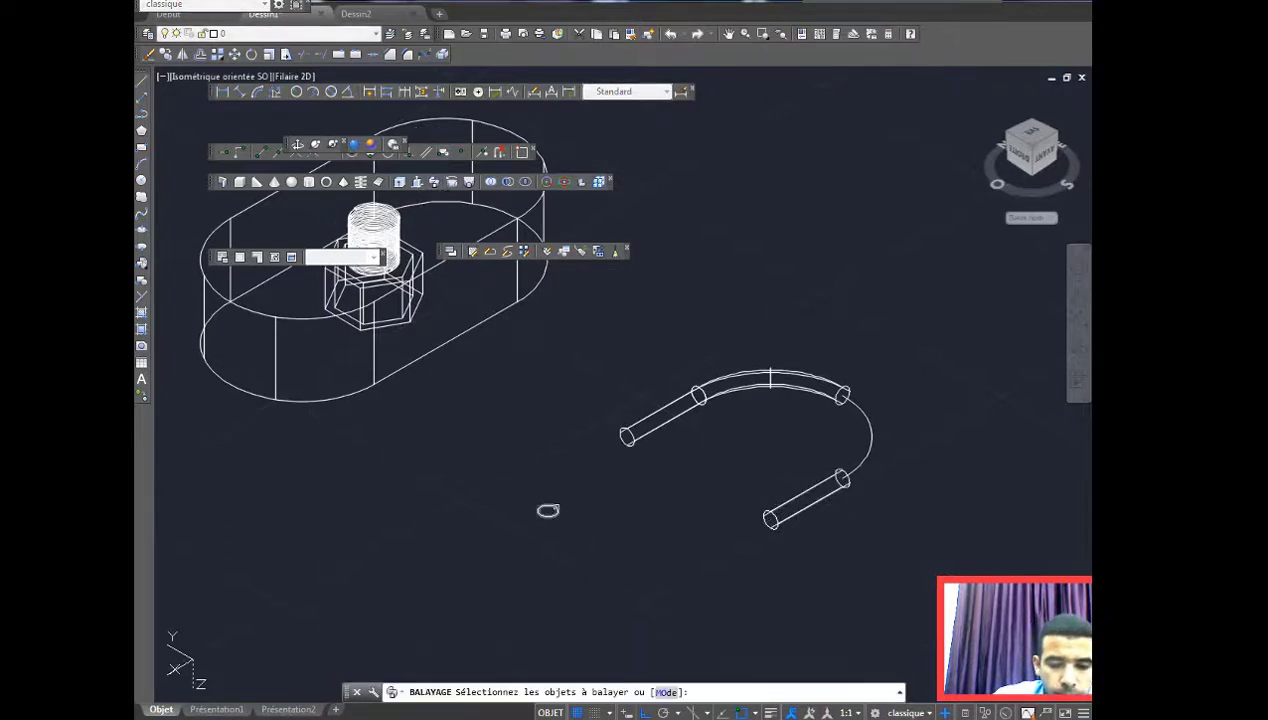
pyautogui.click(554, 508)
pyautogui.press('Return')
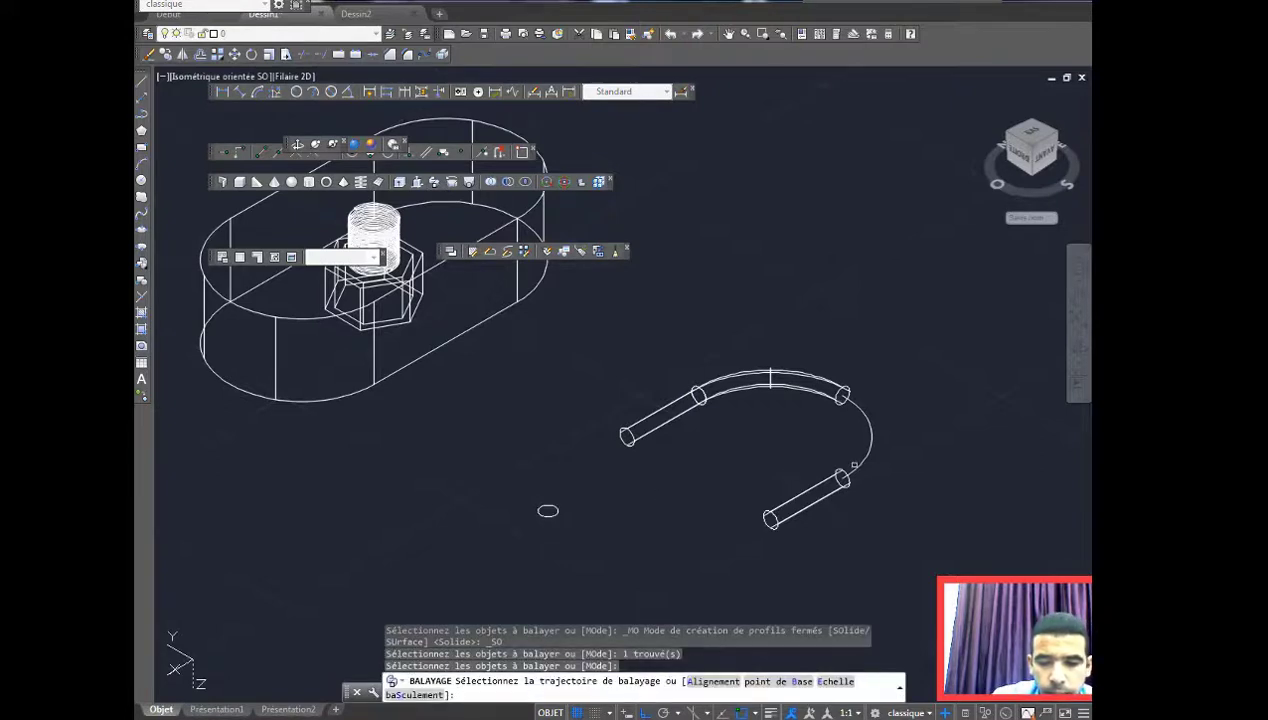
pyautogui.click(854, 466)
pyautogui.moveTo(482, 189); pyautogui.dragTo(441, 203, button='middle')
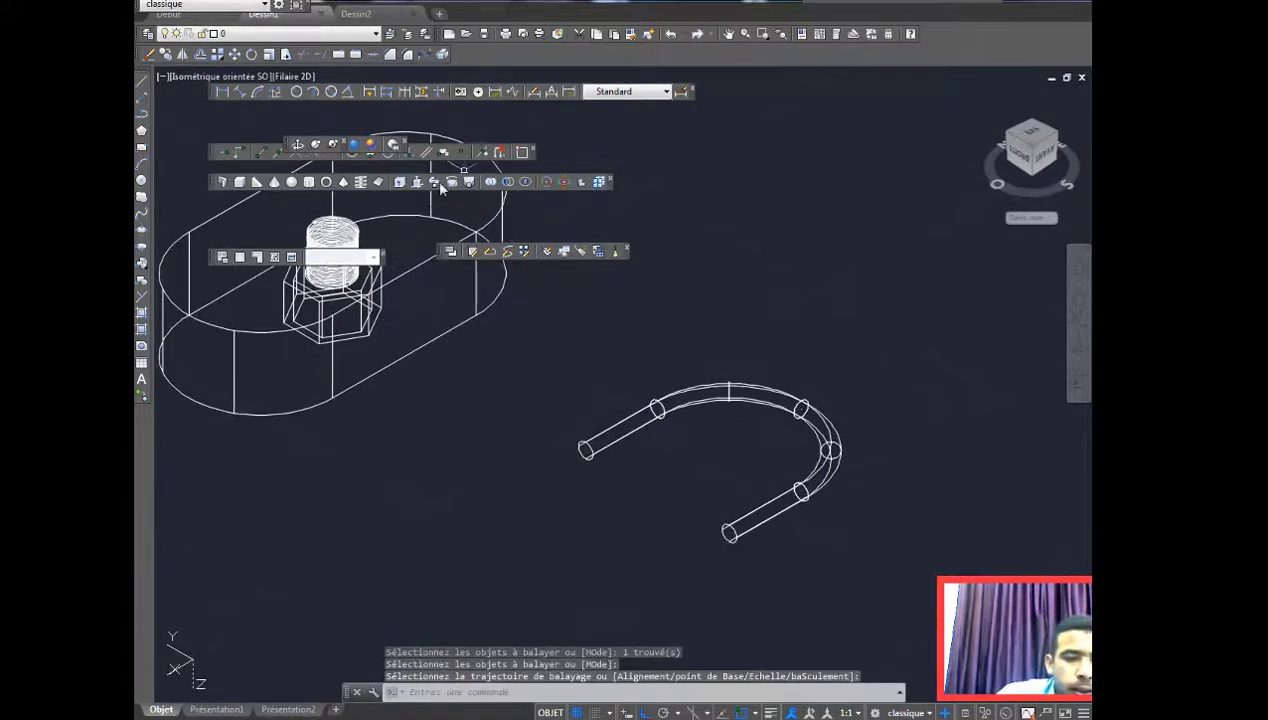
# Step: Union the five swept tube pieces into one U-shaped tube solid
pyautogui.click(493, 188)
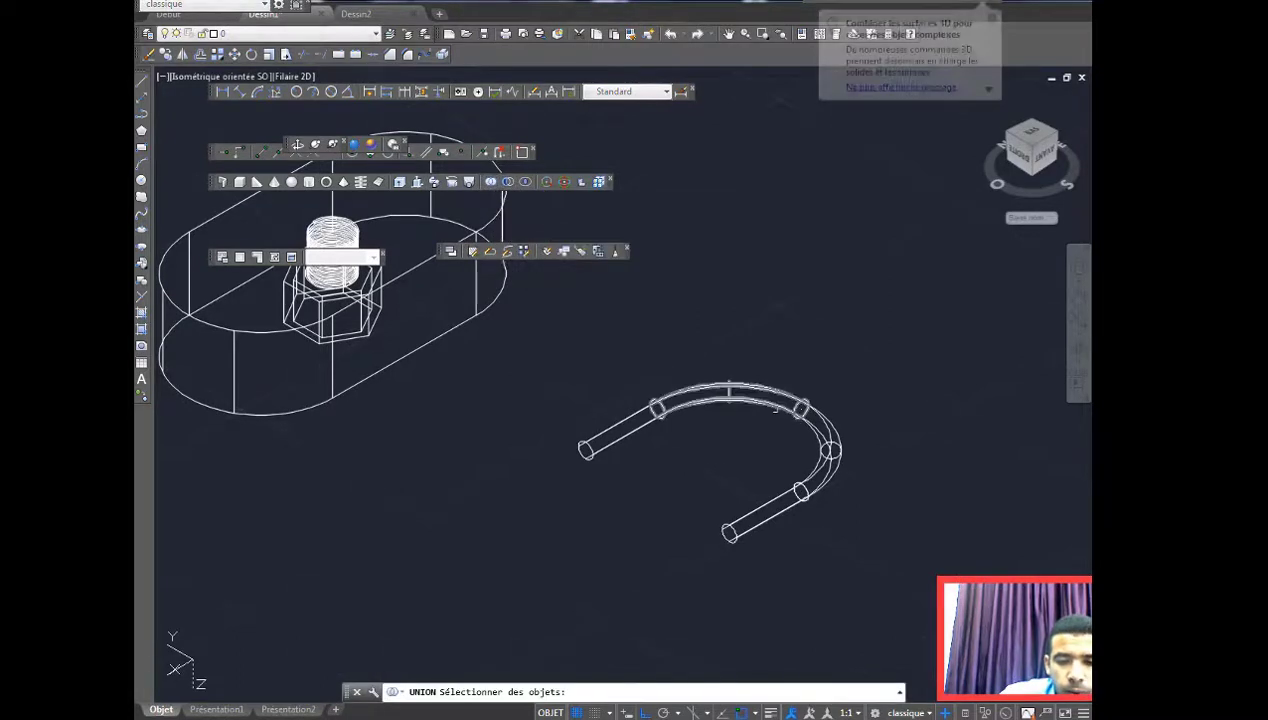
pyautogui.click(886, 582)
pyautogui.click(548, 364)
pyautogui.press('Return')
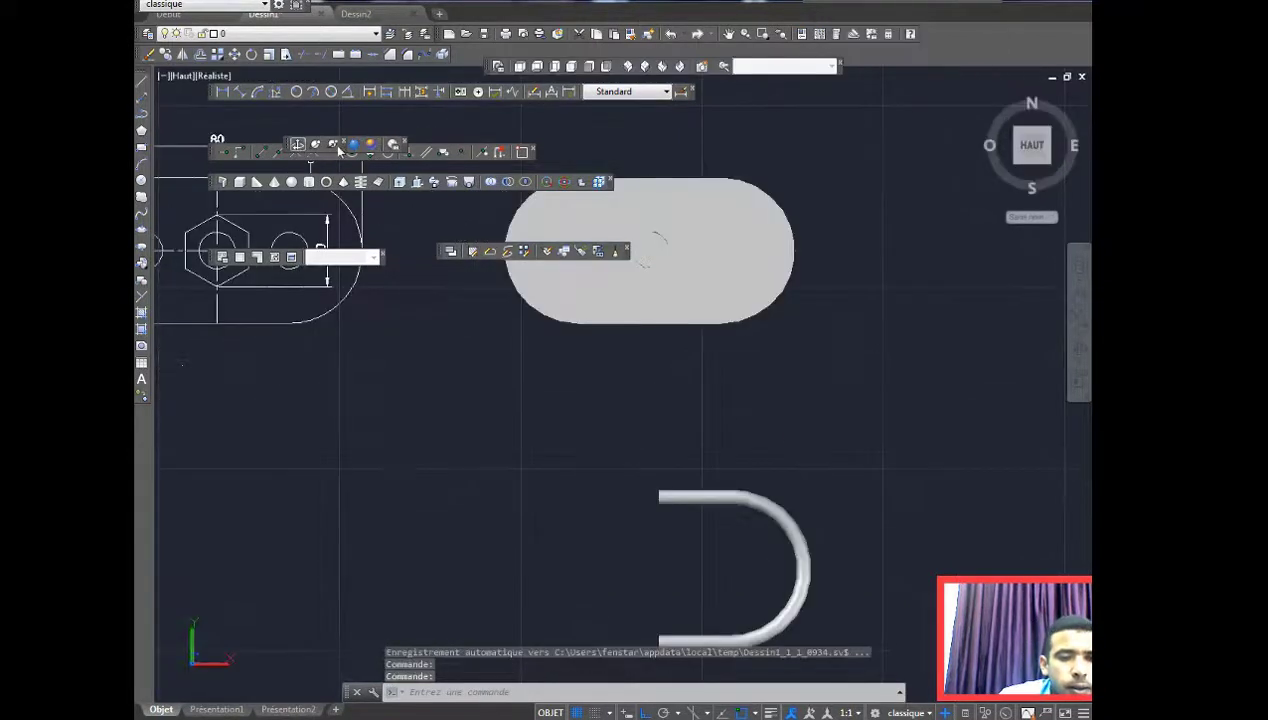
# Step: Switch the display to the 2D Wireframe visual style
pyautogui.moveTo(340, 148)
pyautogui.mouseDown()
pyautogui.moveTo(462, 140)
pyautogui.moveTo(440, 112)
pyautogui.mouseUp()
pyautogui.click(401, 112)
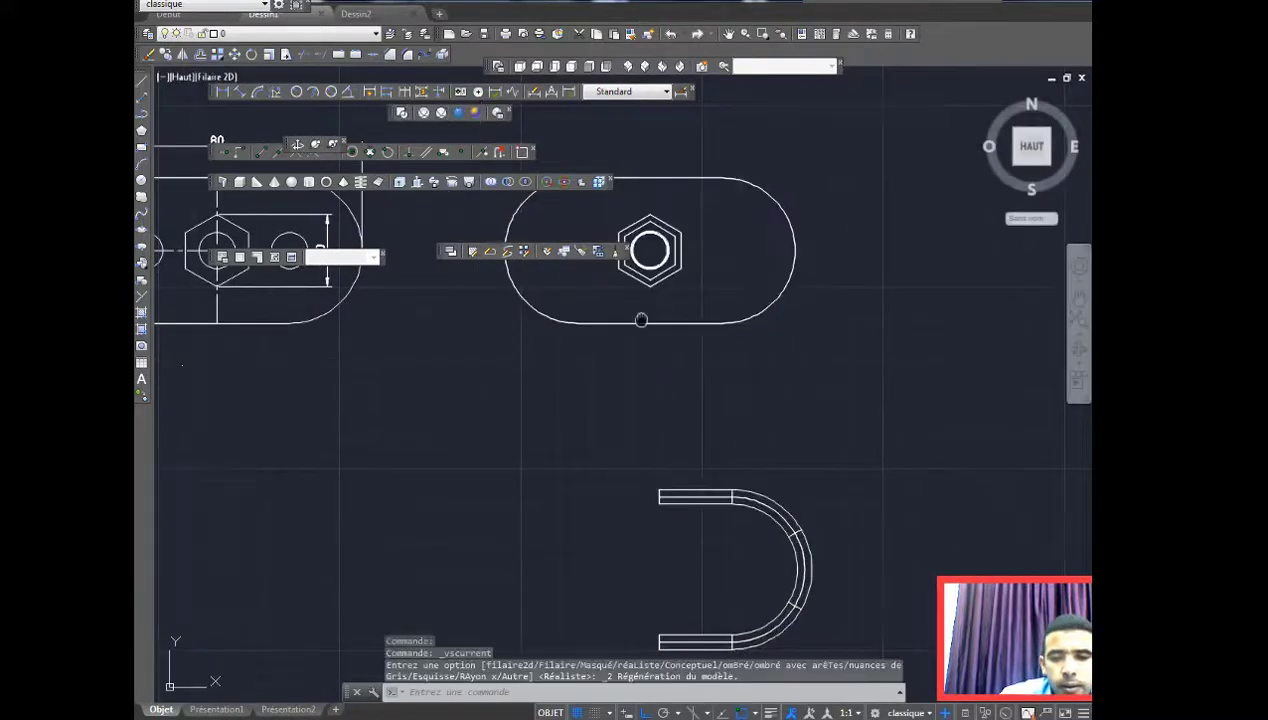
pyautogui.moveTo(641, 320); pyautogui.dragTo(629, 333, button='middle')
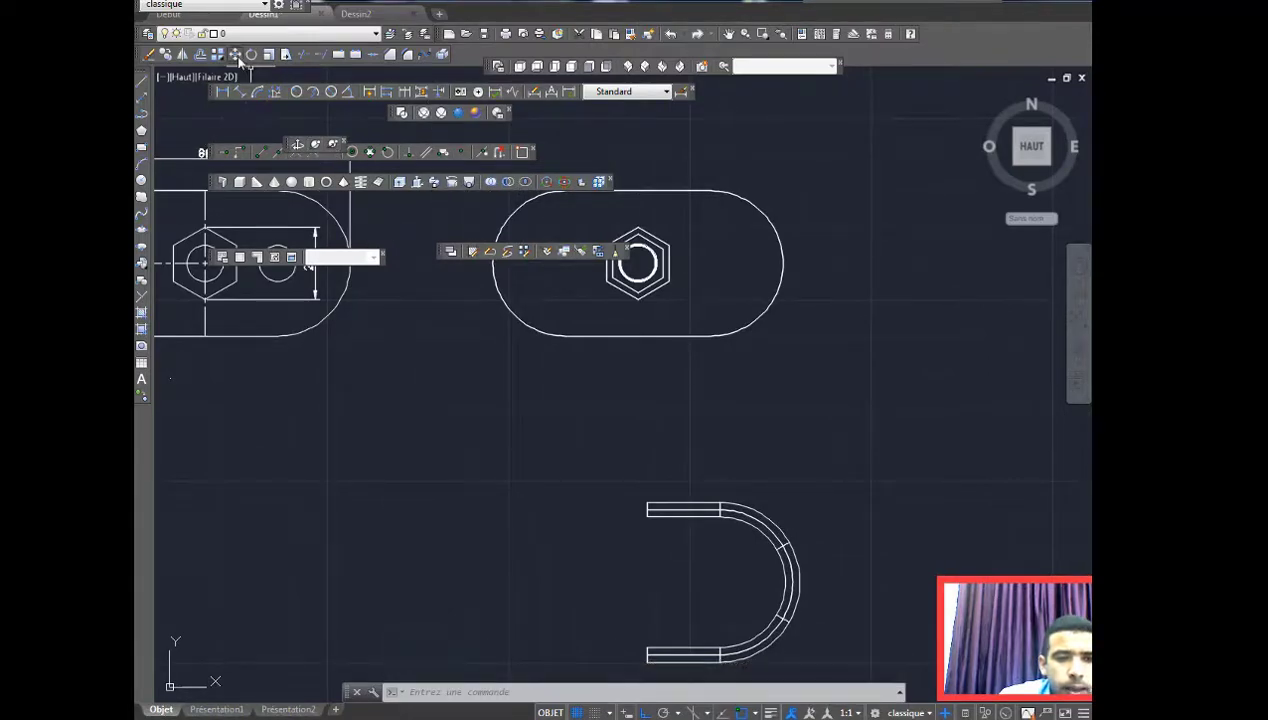
# Step: Move the U-shaped tube so it wraps around the plate's right end
pyautogui.click(234, 54)
pyautogui.moveTo(628, 521); pyautogui.dragTo(596, 466, button='middle')
pyautogui.click(808, 628)
pyautogui.click(590, 386)
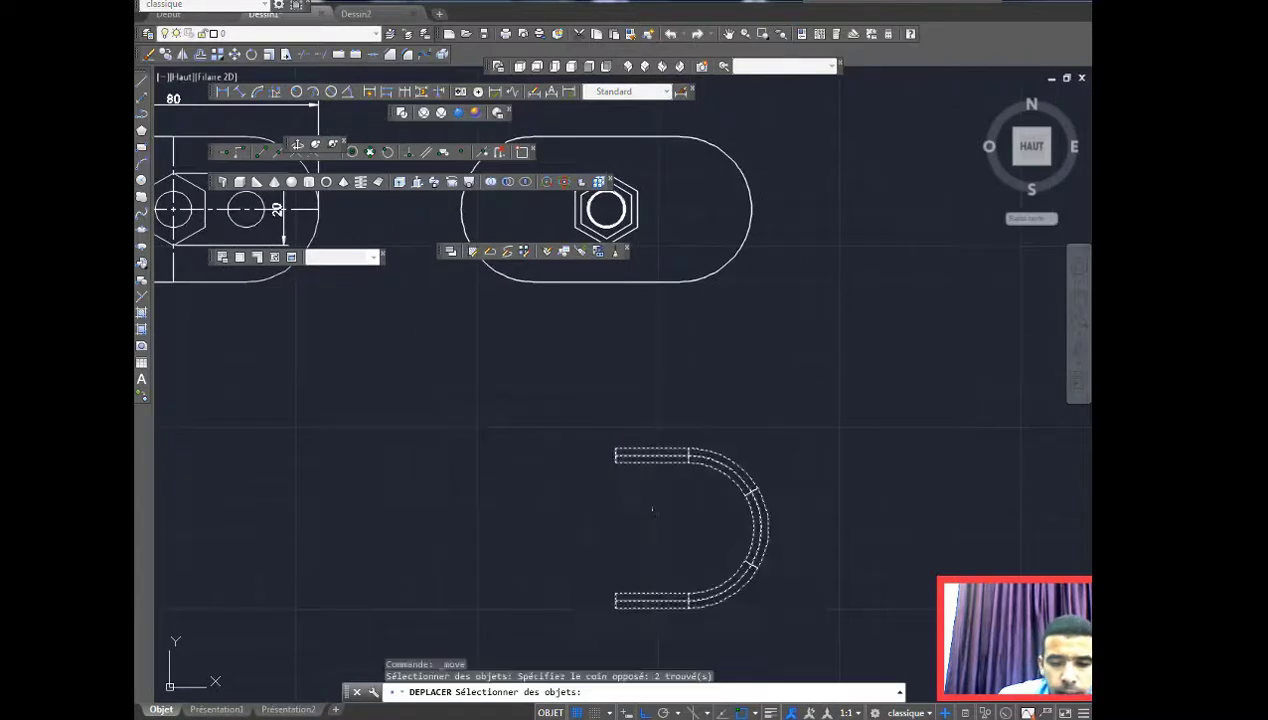
pyautogui.press('Return')
pyautogui.click(688, 527)
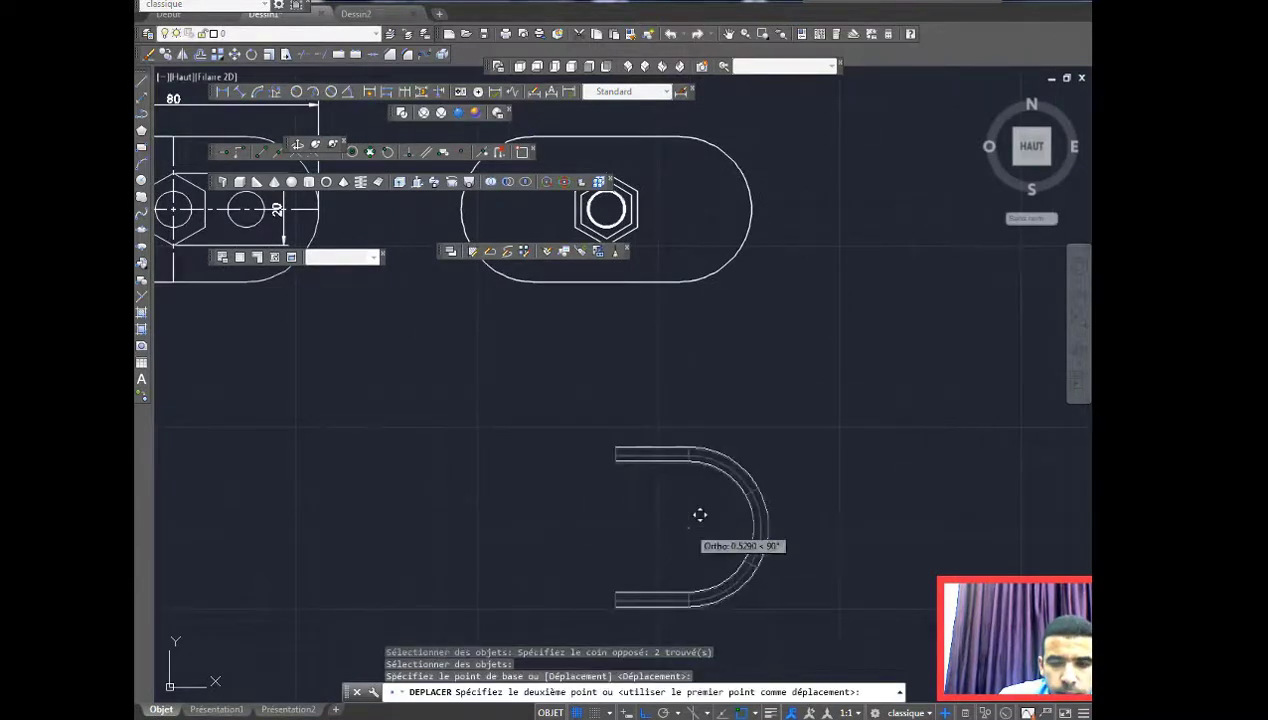
pyautogui.click(681, 208)
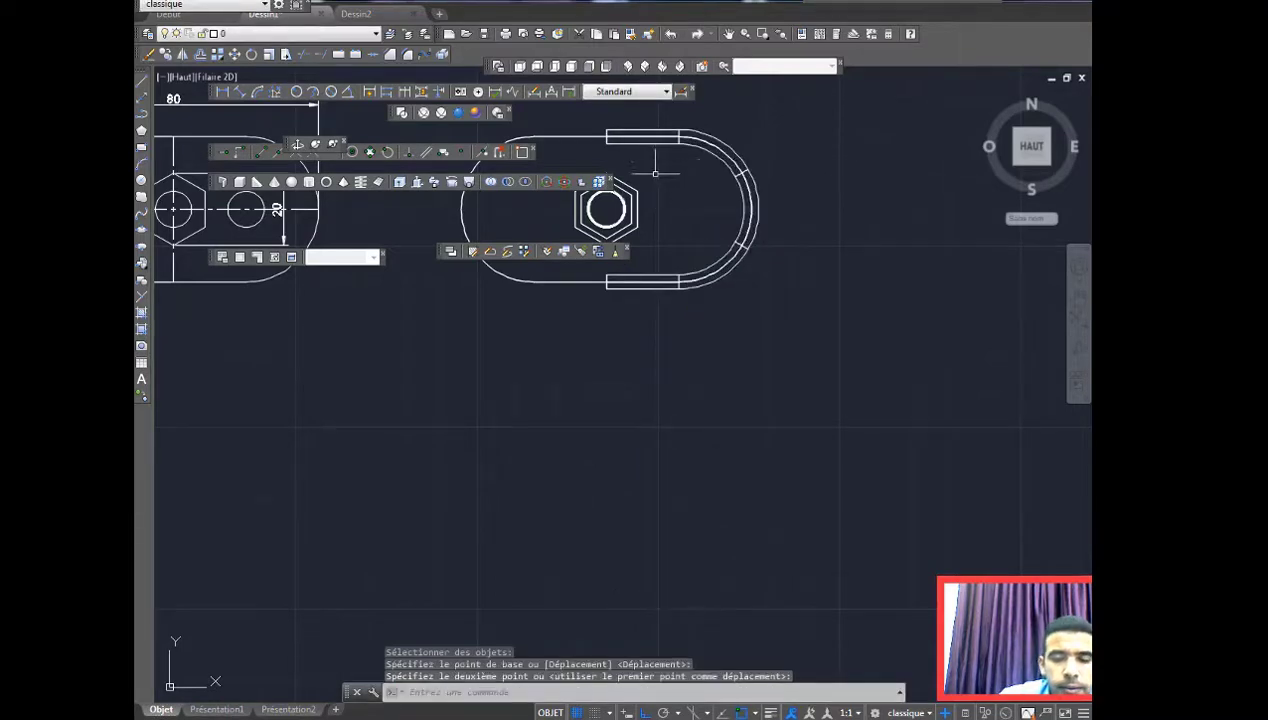
pyautogui.moveTo(655, 172); pyautogui.dragTo(663, 383, button='middle')
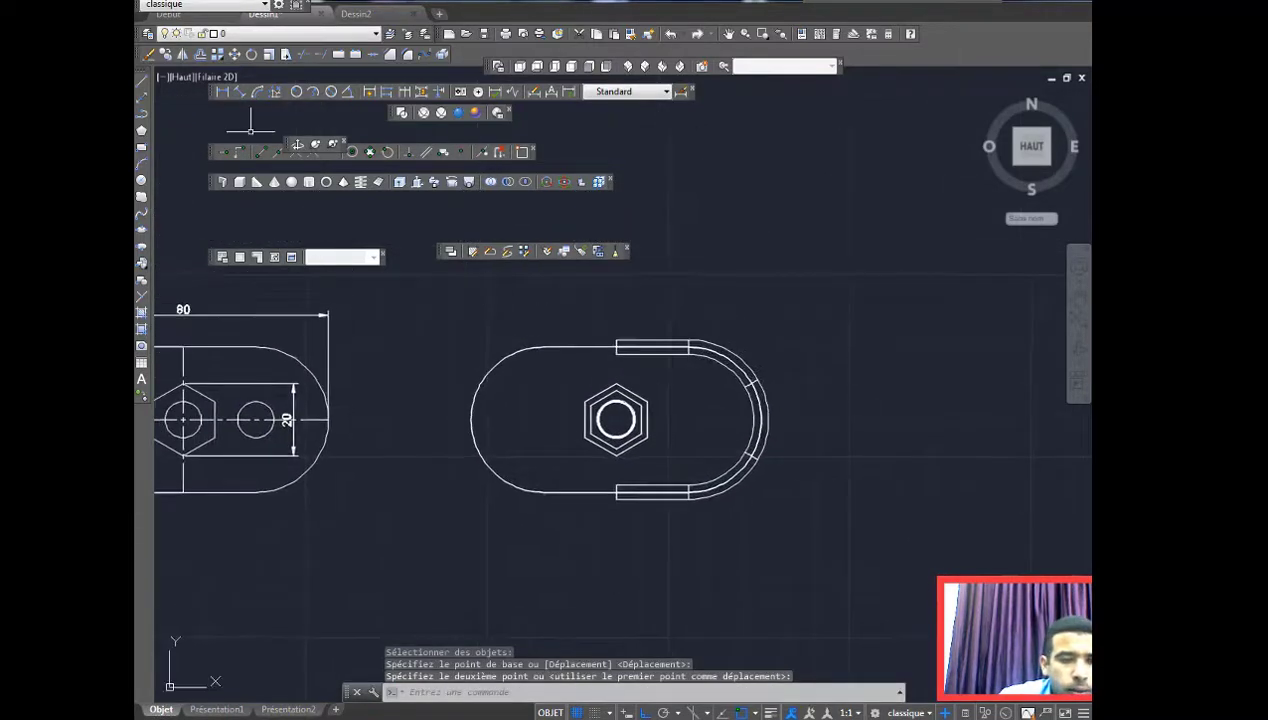
# Step: Mirror the tube about the vertical centre line, keeping the original, and view SW Isometric
pyautogui.click(184, 56)
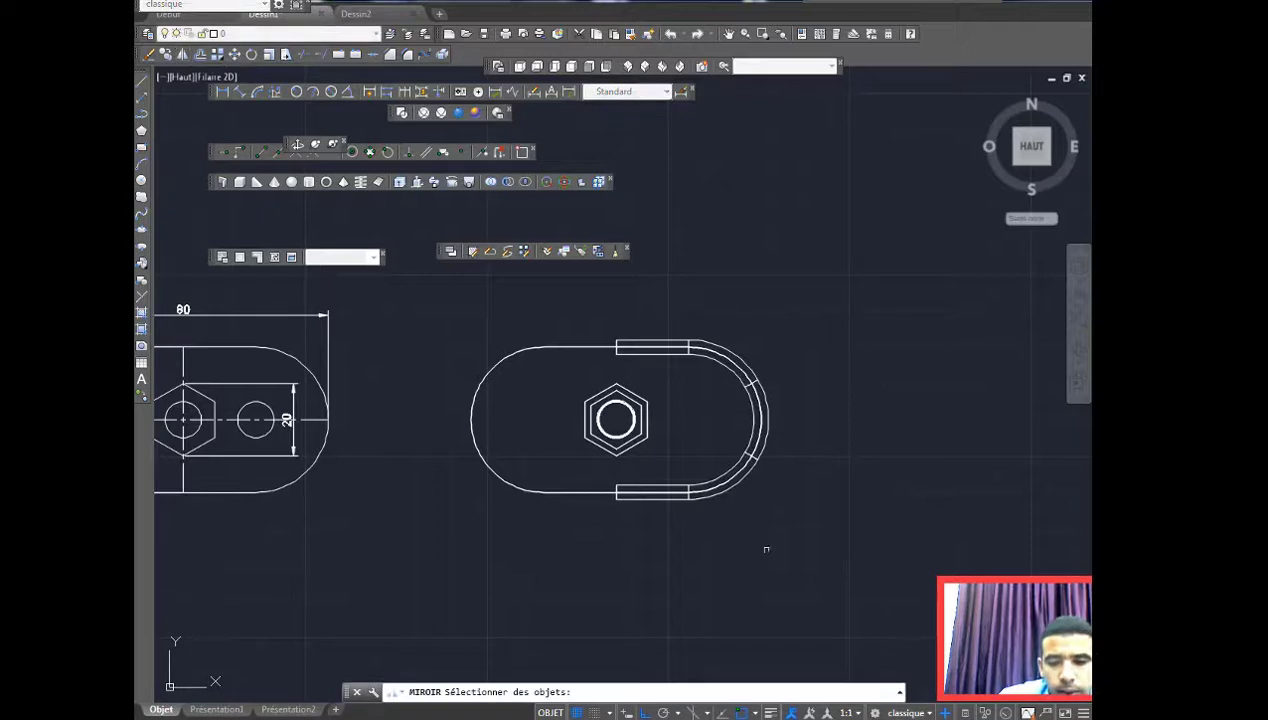
pyautogui.click(706, 494)
pyautogui.press('Return')
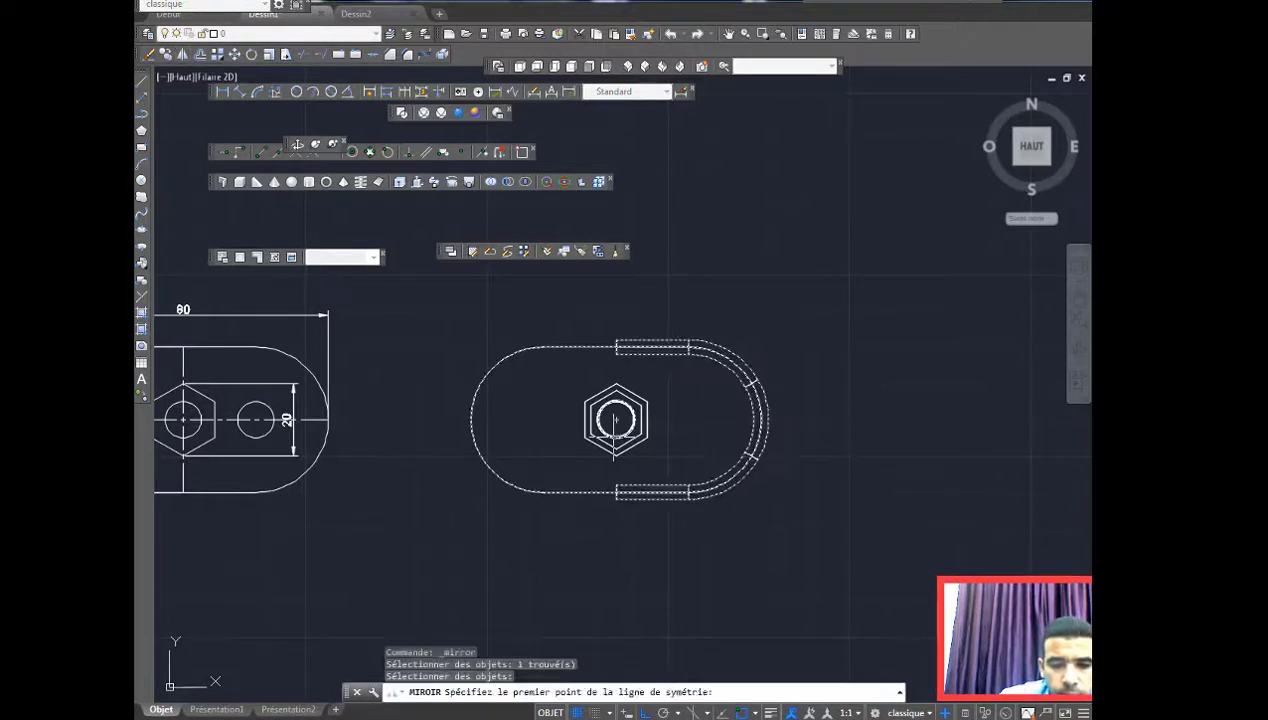
pyautogui.click(616, 348)
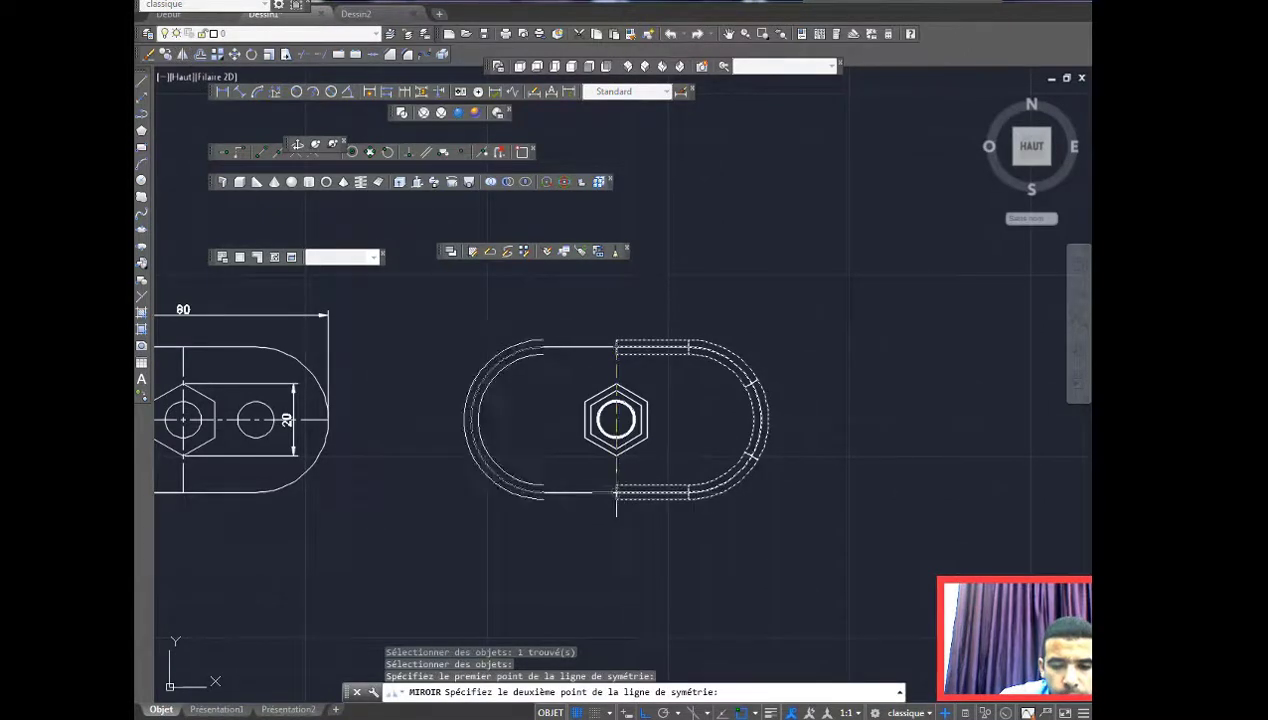
pyautogui.click(617, 492)
pyautogui.press('Return')
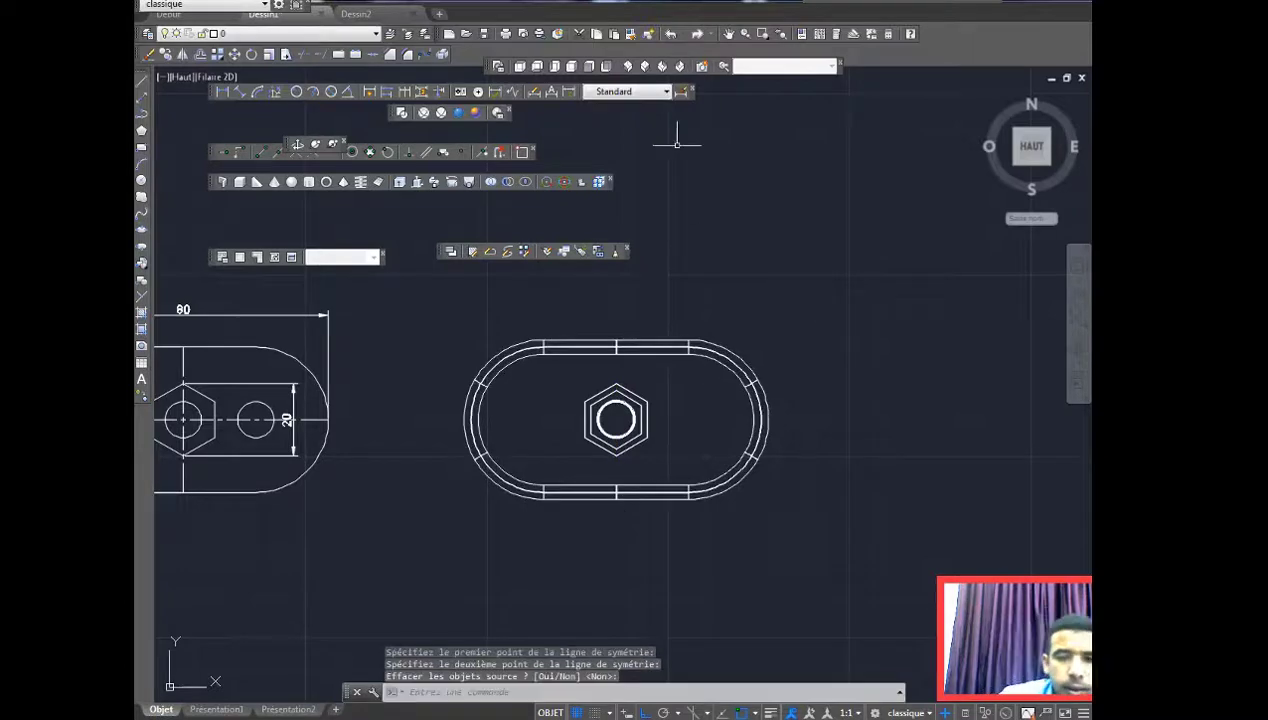
pyautogui.click(634, 67)
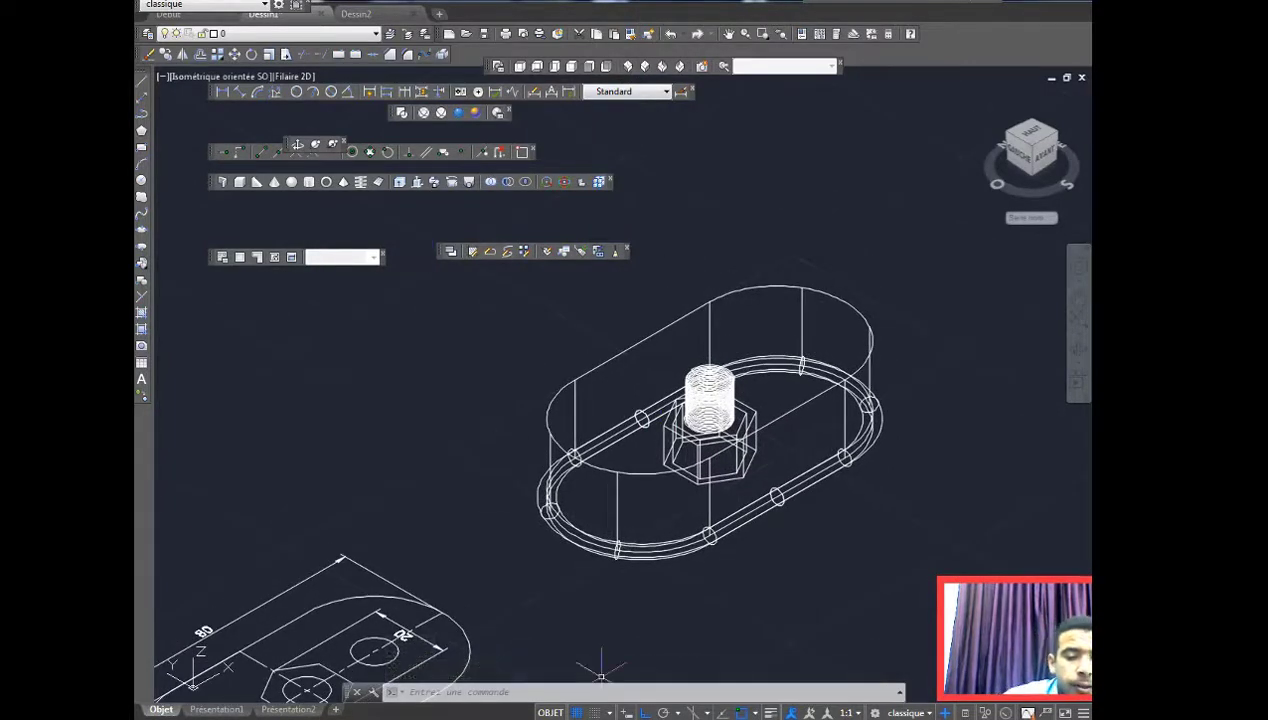
# Step: Unite the two U-shaped tube halves into one oval ring solid, shown in wireframe
pyautogui.click(459, 113)
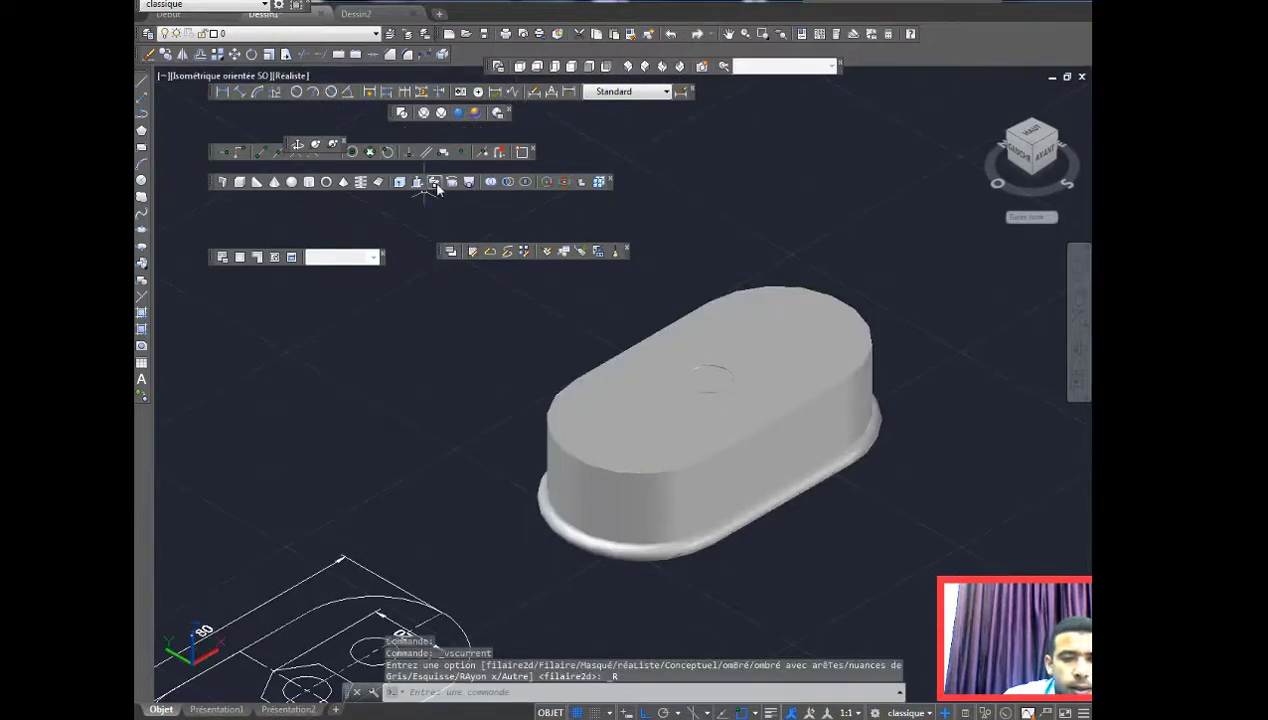
pyautogui.click(490, 182)
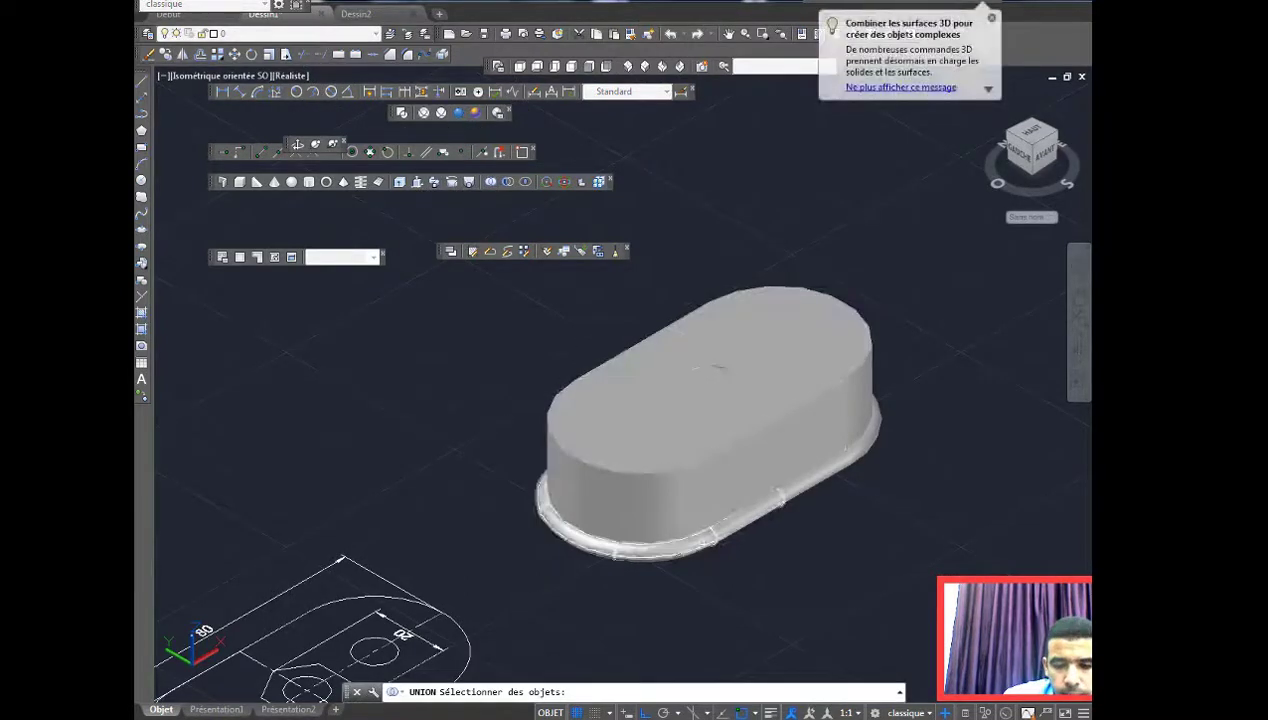
pyautogui.click(718, 540)
pyautogui.click(812, 471)
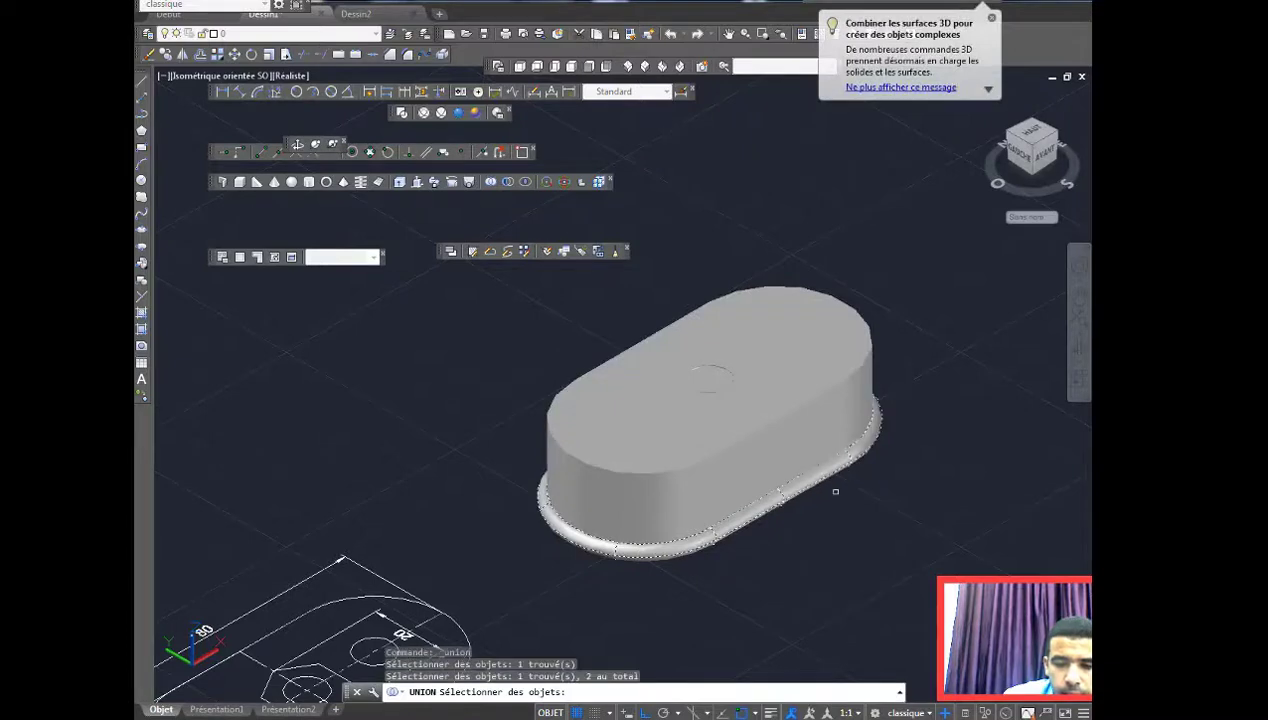
pyautogui.press('Return')
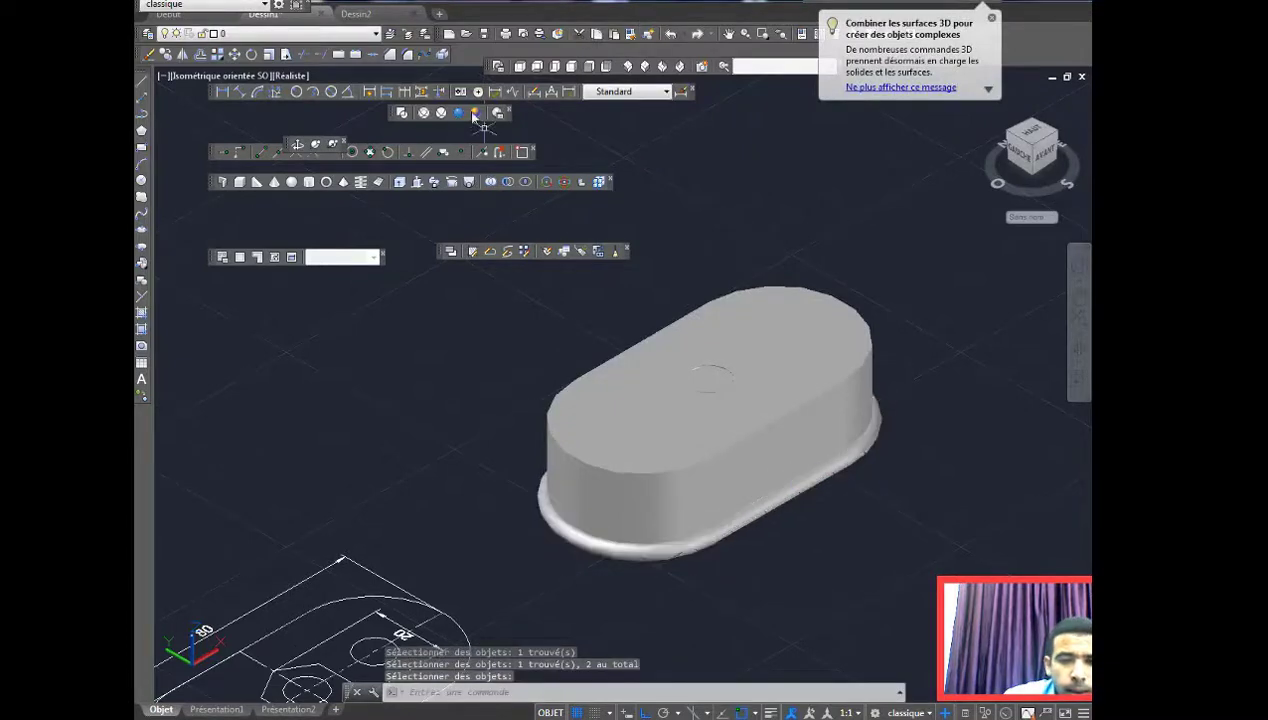
pyautogui.click(403, 112)
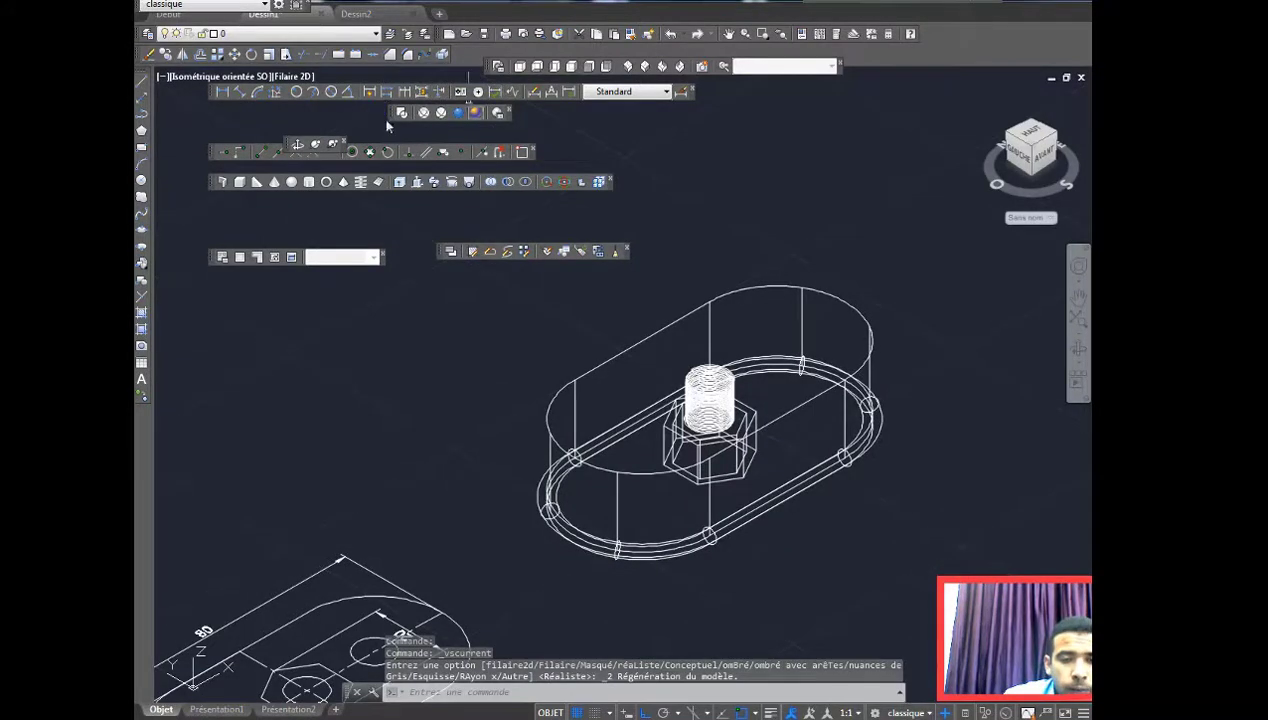
# Step: Move the ring 10 units upward and return to Realistic shading
pyautogui.click(297, 144)
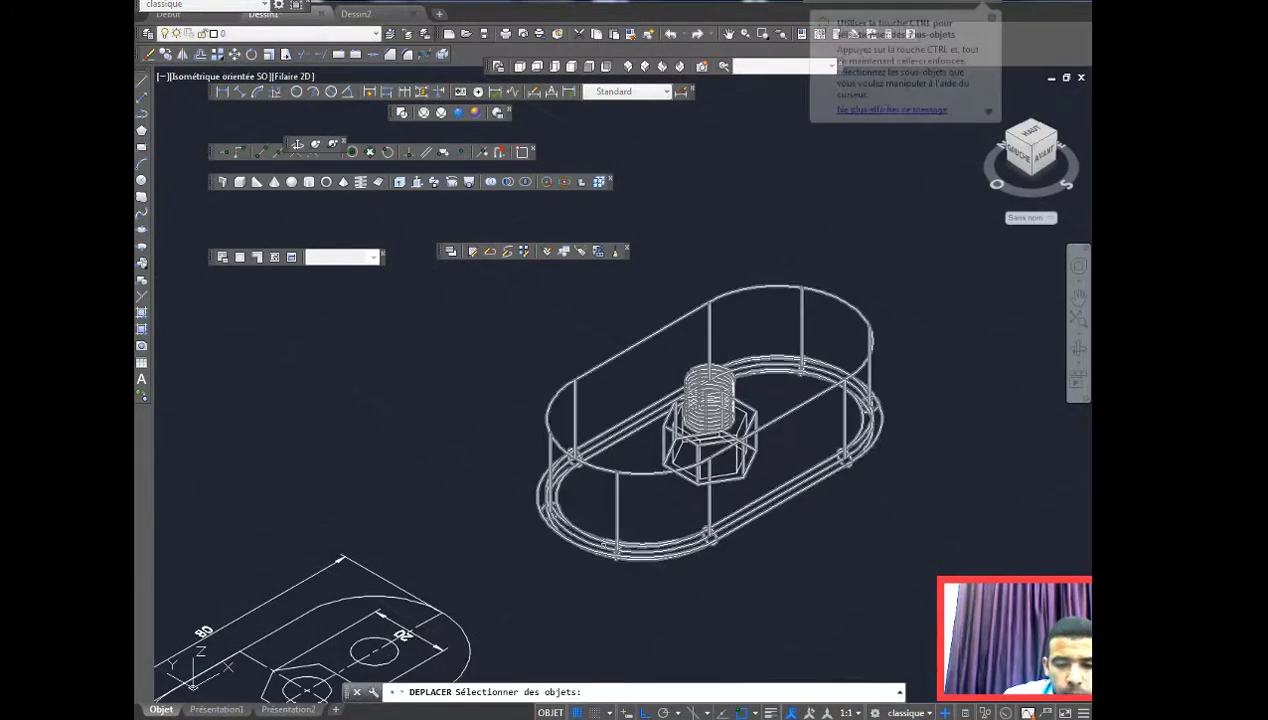
pyautogui.click(598, 547)
pyautogui.press('Return')
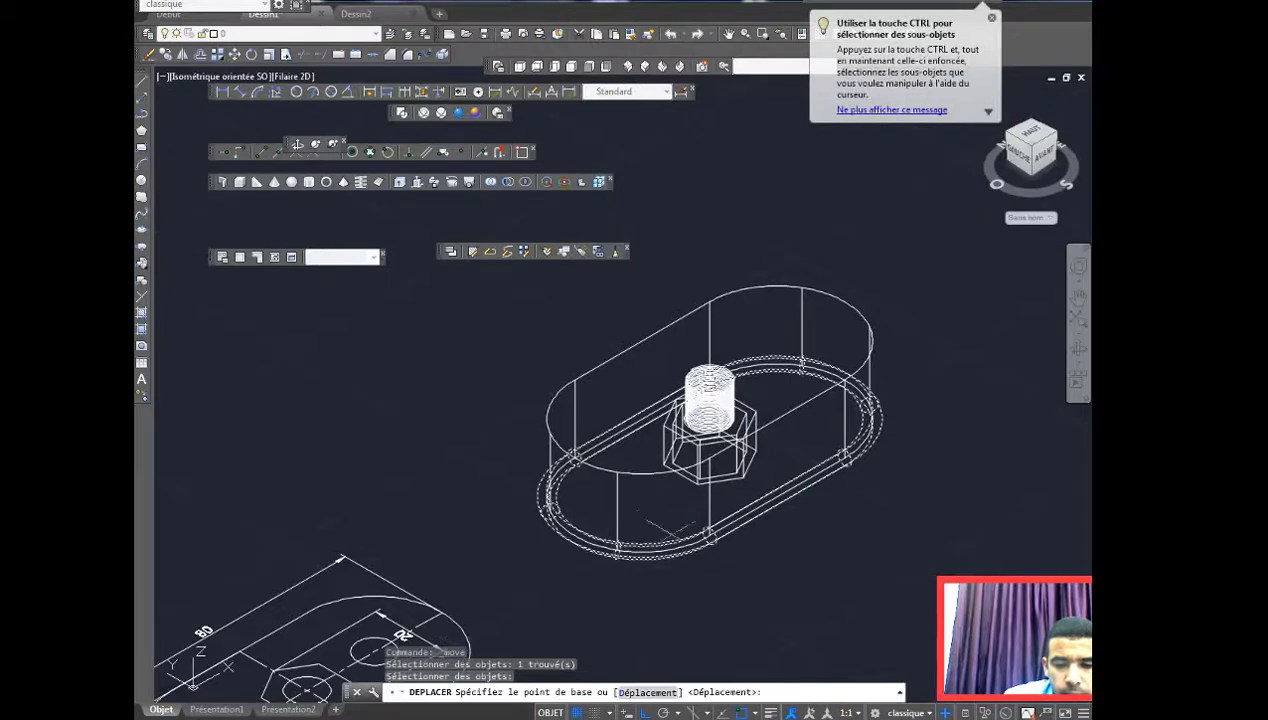
pyautogui.click(642, 496)
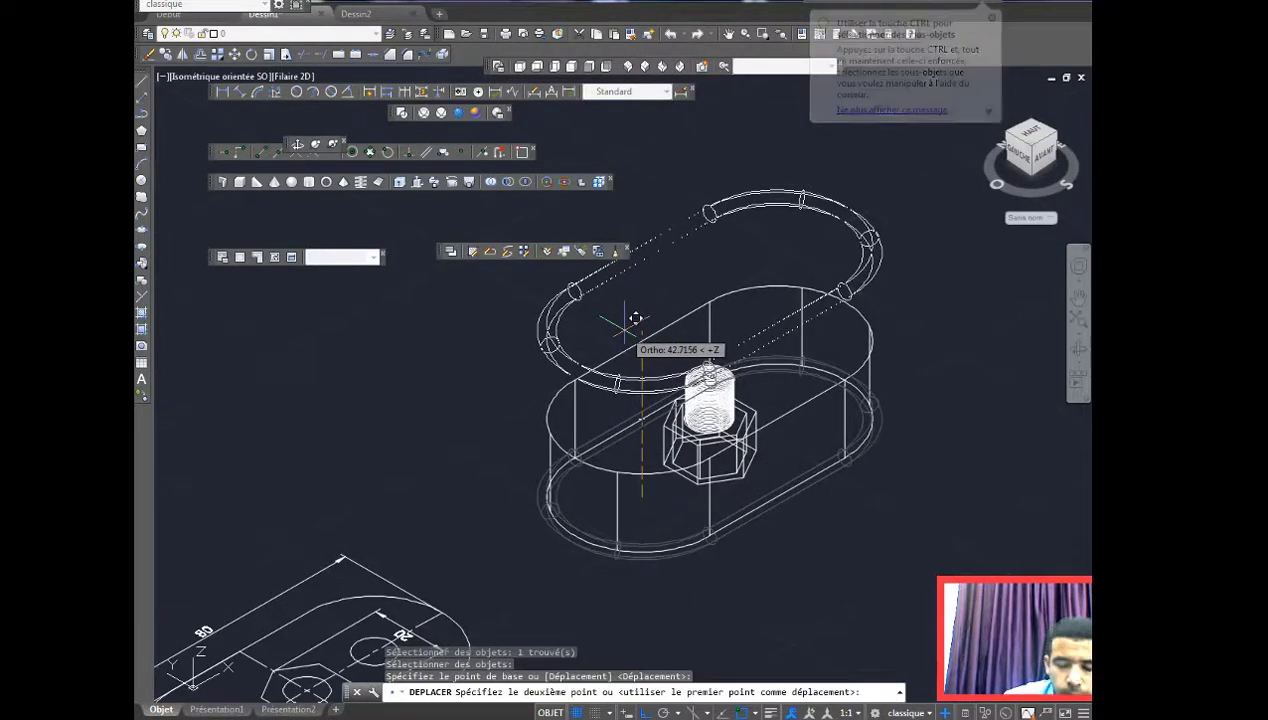
pyautogui.write('1')
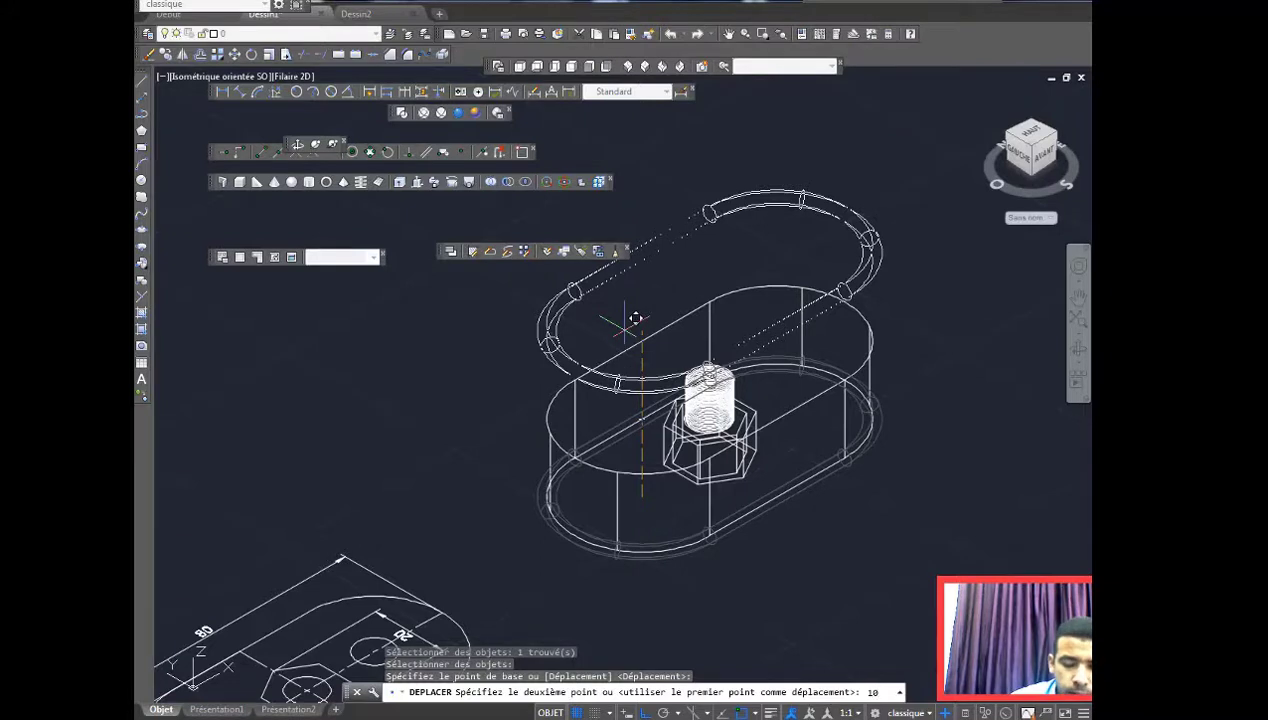
pyautogui.write('0')
pyautogui.press('Return')
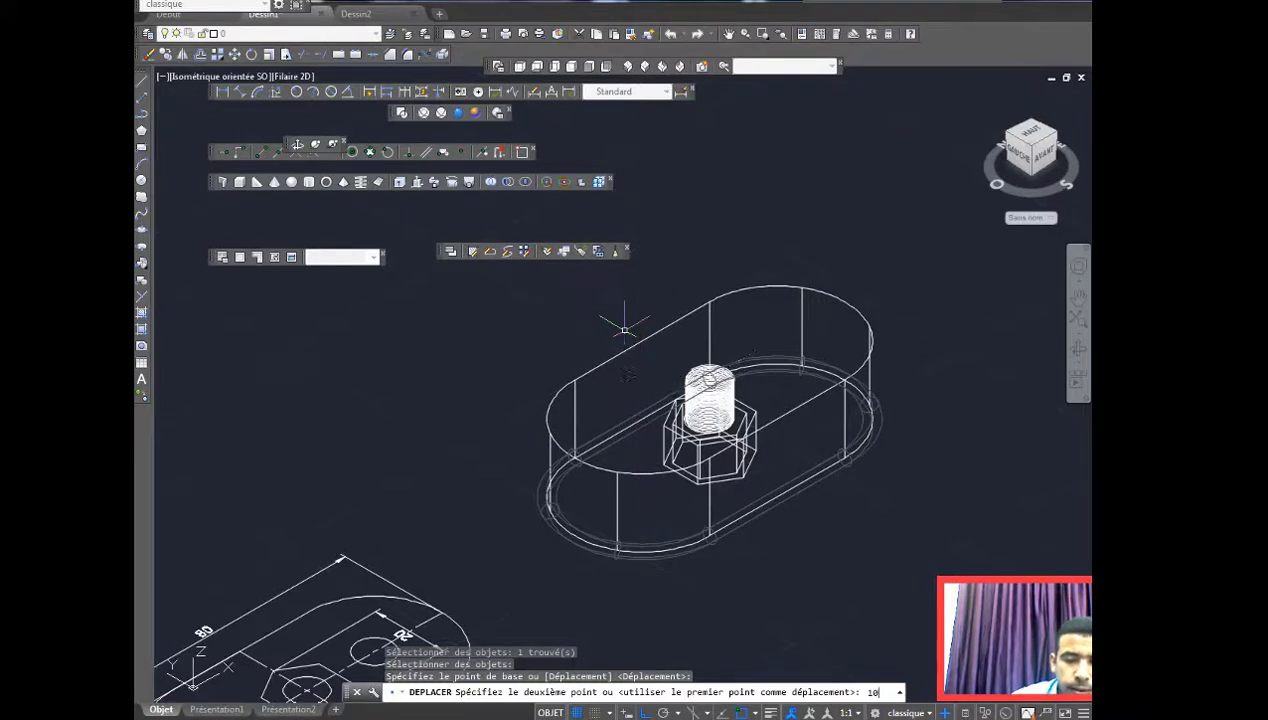
pyautogui.click(470, 112)
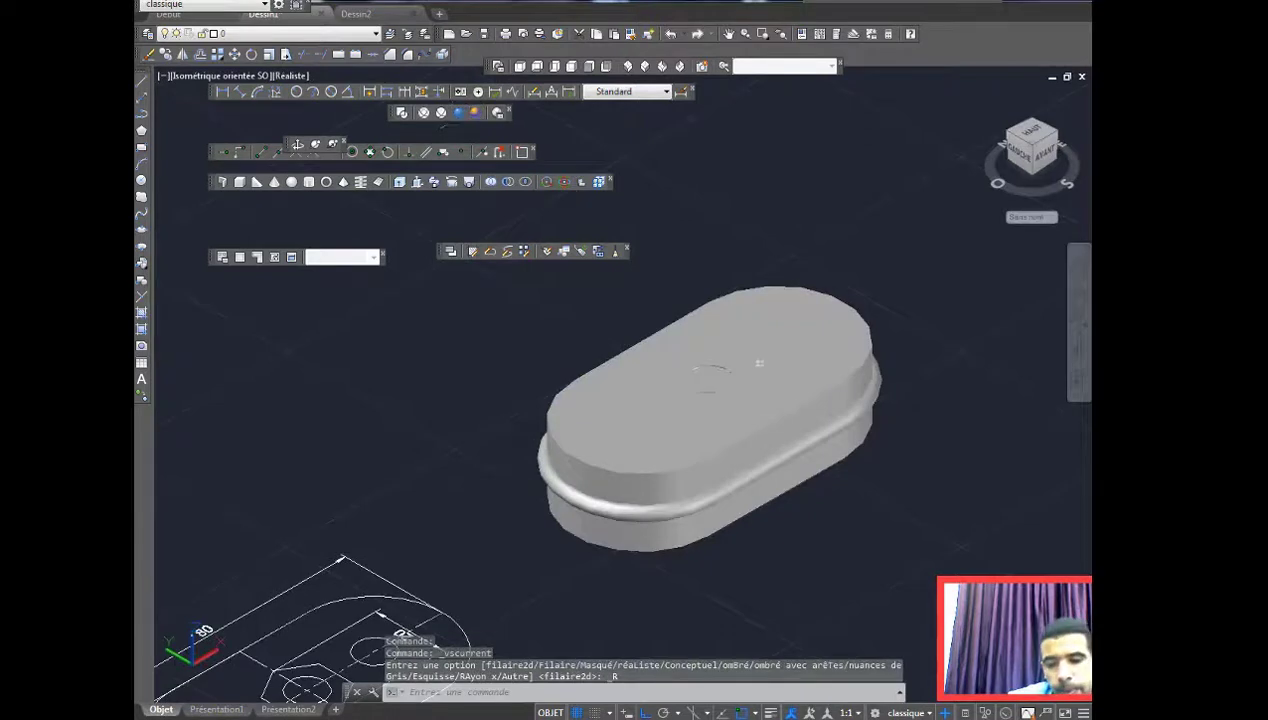
pyautogui.click(508, 182)
# Step: Subtract the ring from the oval body, leaving a rounded groove around its side
pyautogui.click(677, 446)
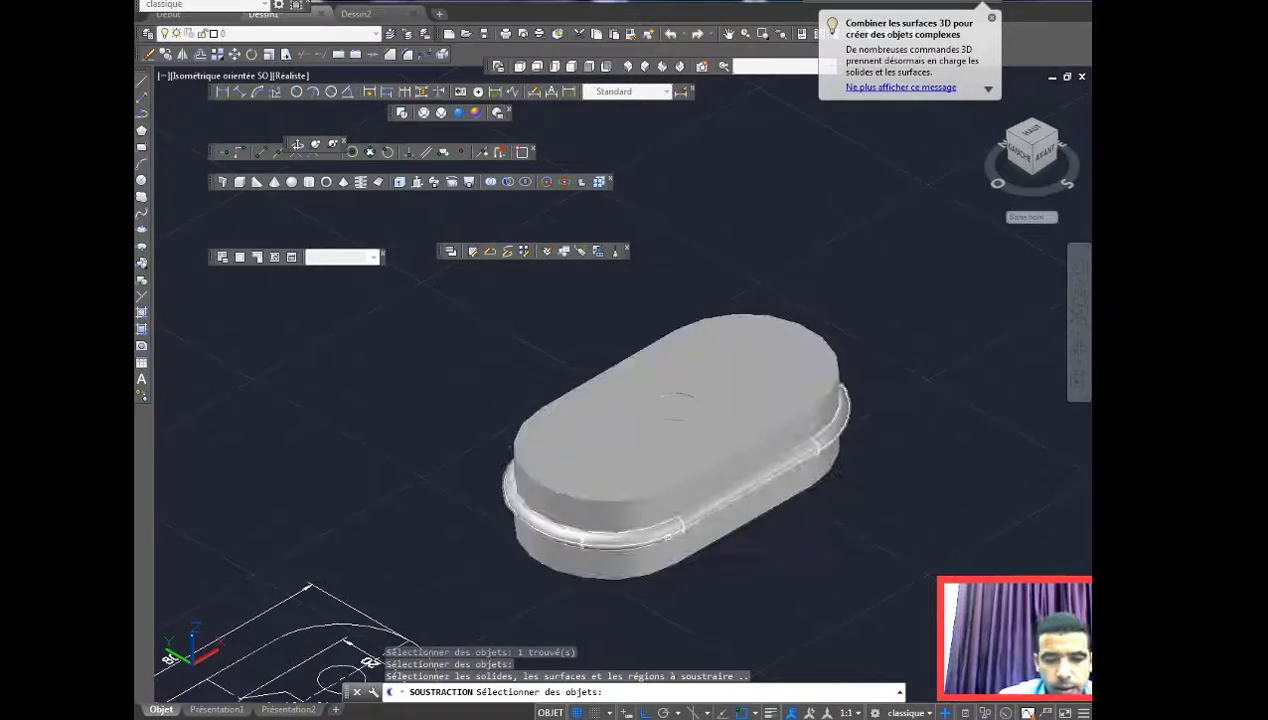
pyautogui.press('Return')
pyautogui.click(740, 525)
pyautogui.press('Return')
pyautogui.scroll(3, 877, 450)
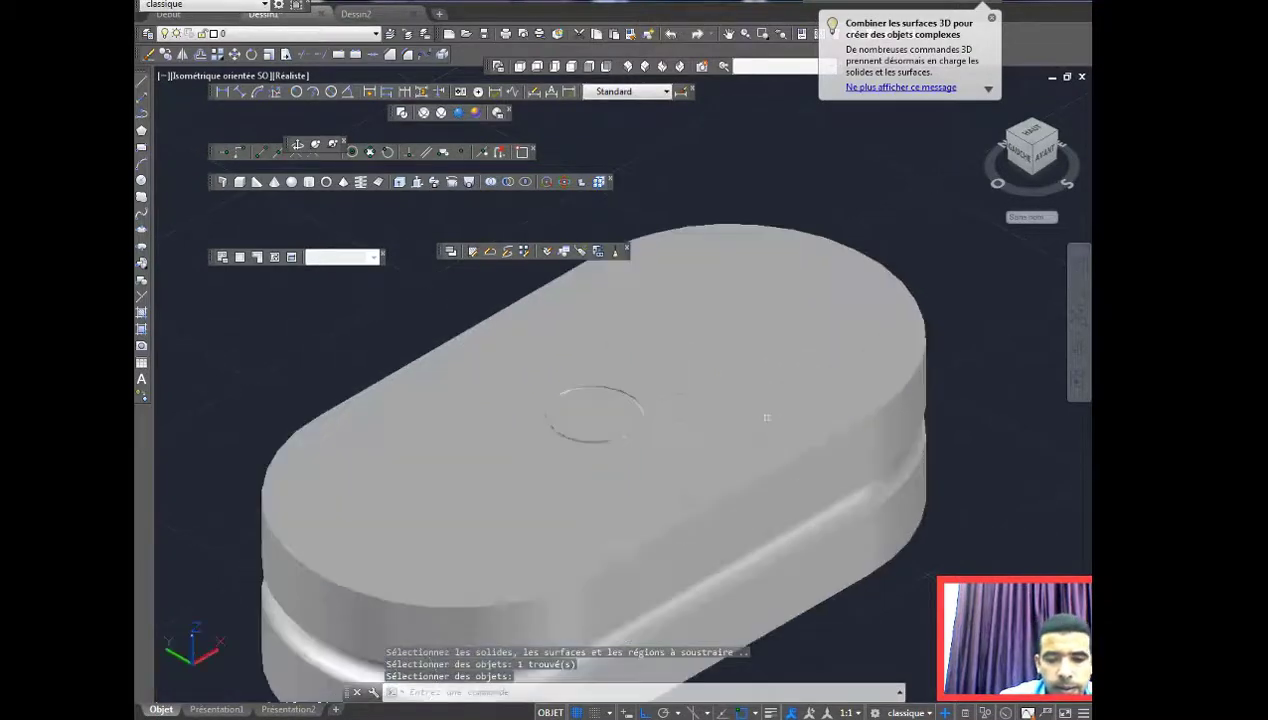
pyautogui.click(476, 113)
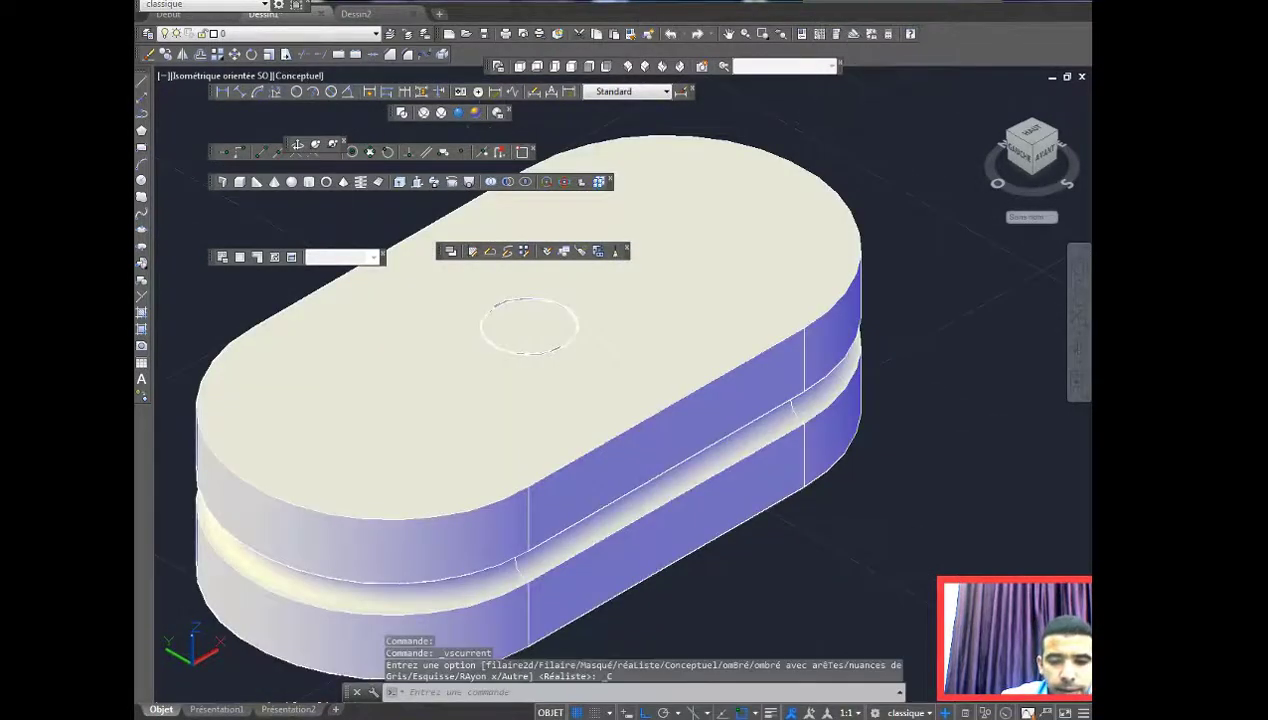
pyautogui.moveTo(410, 185); pyautogui.dragTo(467, 193, button='middle')
pyautogui.click(458, 112)
pyautogui.scroll(-2, 571, 380)
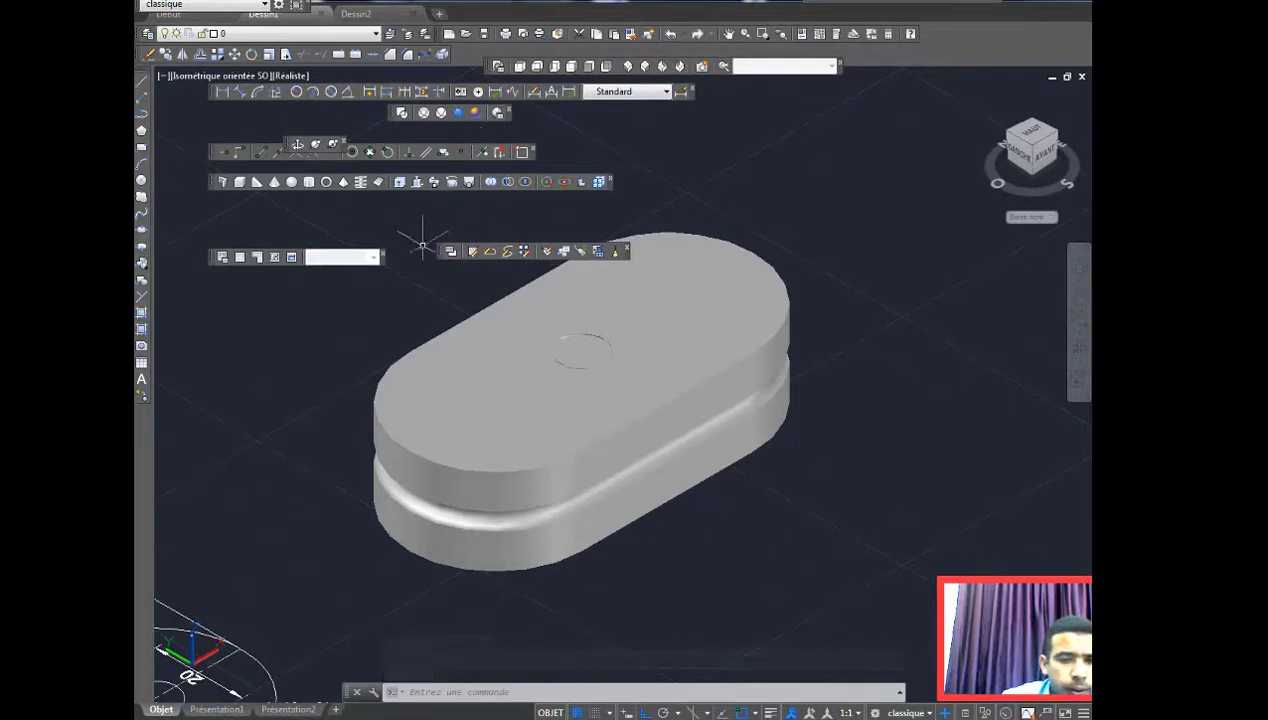
# Step: Orbit the model to inspect its underside and hex recess, then return to isometric
pyautogui.click(305, 145)
pyautogui.moveTo(670, 417)
pyautogui.mouseDown()
pyautogui.moveTo(657, 381)
pyautogui.moveTo(705, 459)
pyautogui.moveTo(683, 373)
pyautogui.moveTo(645, 399)
pyautogui.moveTo(597, 351)
pyautogui.moveTo(679, 405)
pyautogui.moveTo(720, 462)
pyautogui.moveTo(611, 444)
pyautogui.moveTo(665, 498)
pyautogui.moveTo(626, 471)
pyautogui.mouseUp()
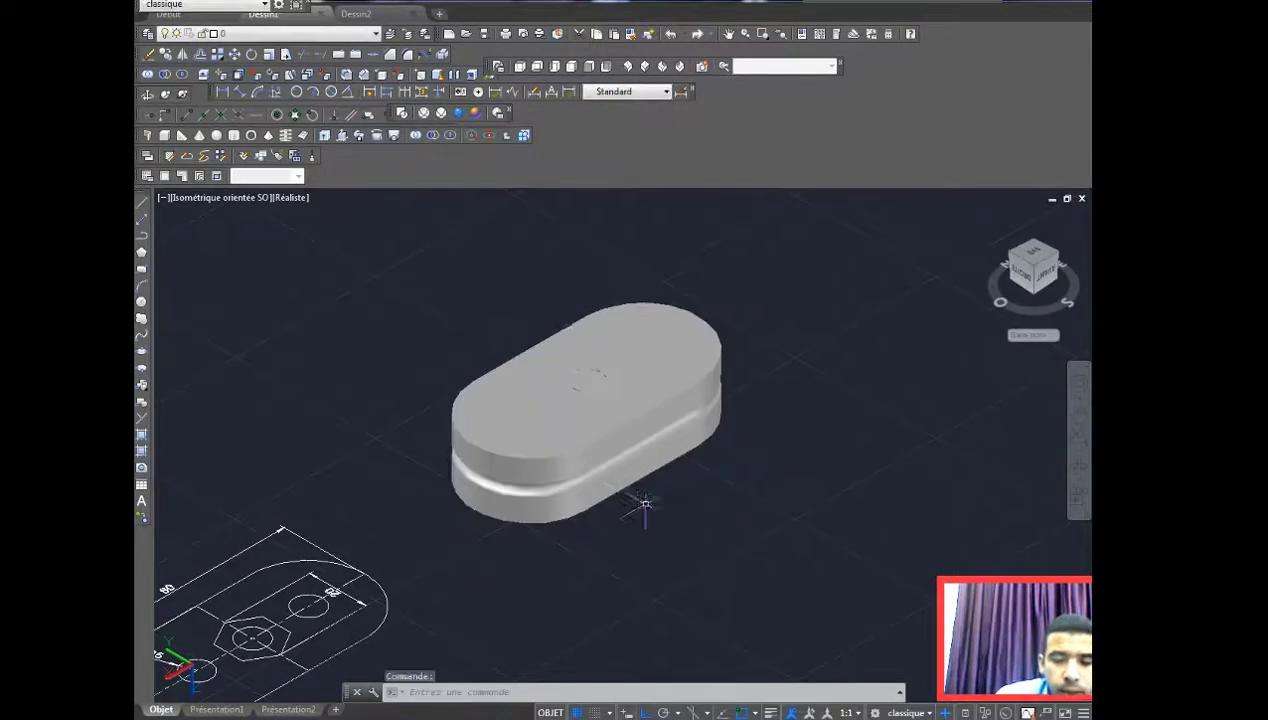
pyautogui.moveTo(627, 500); pyautogui.dragTo(637, 495)
pyautogui.press('Escape')
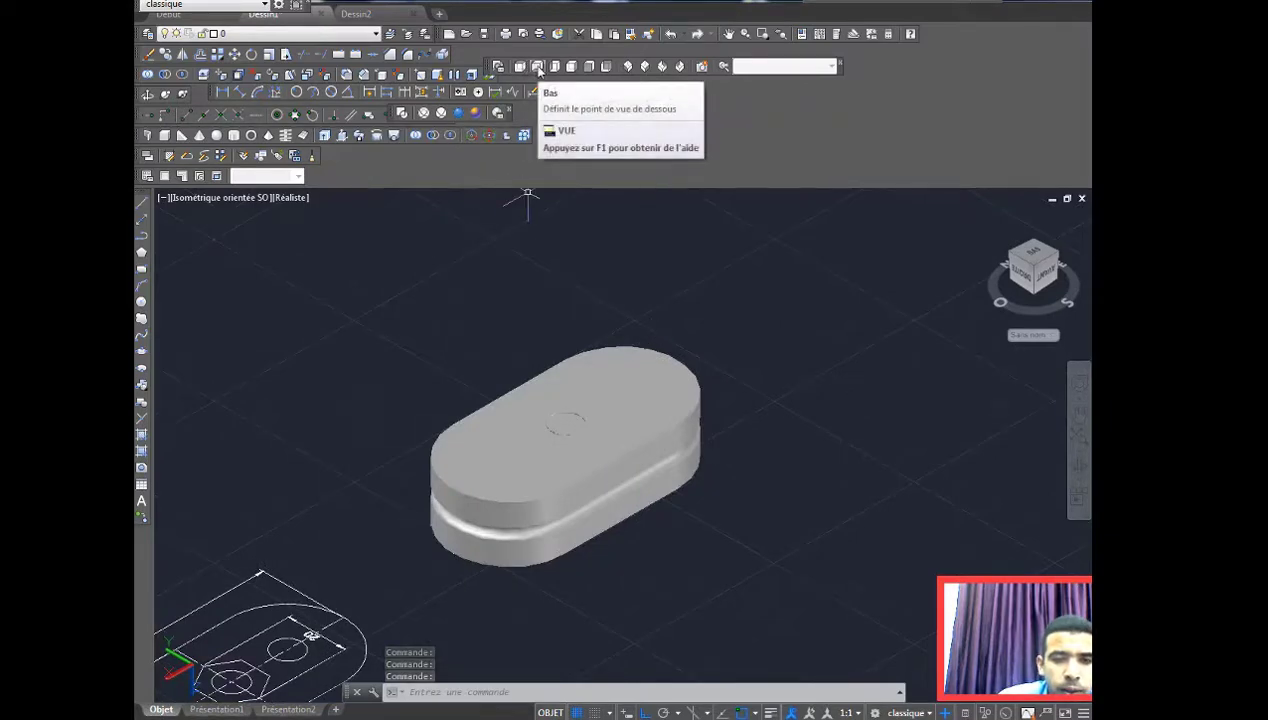
# Step: View the part from the Bottom in 2D Wireframe
pyautogui.click(538, 67)
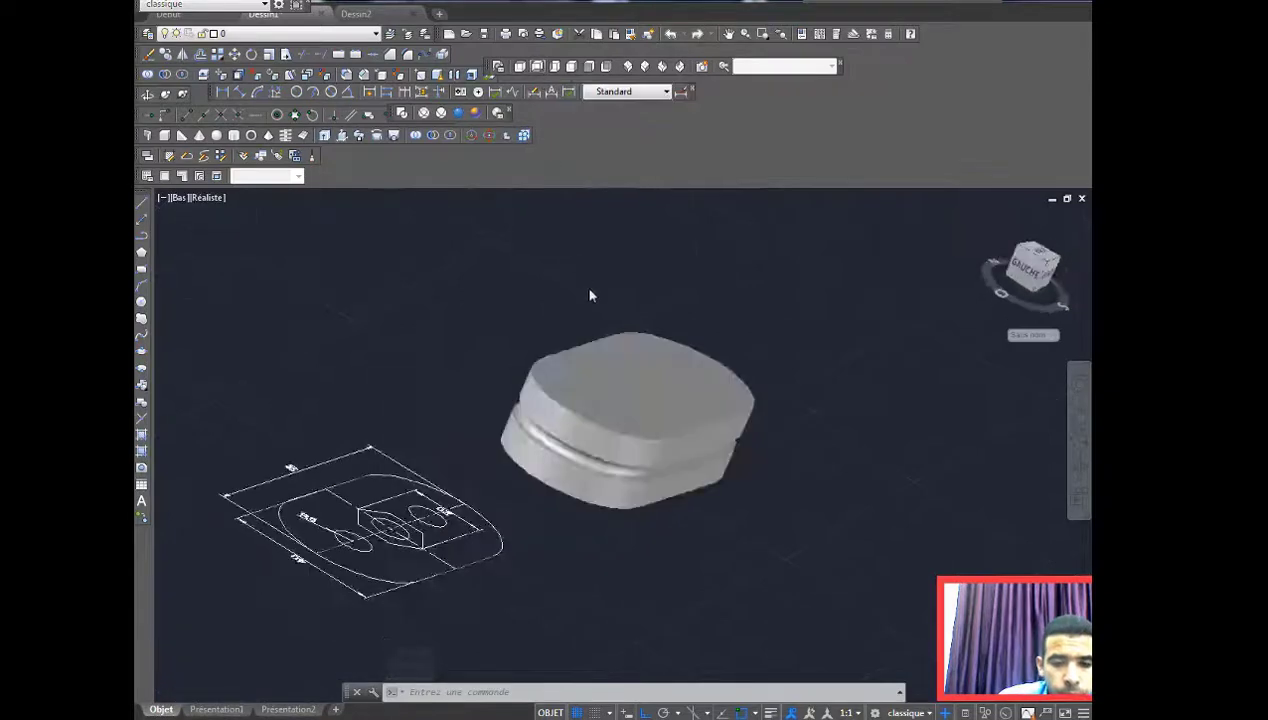
pyautogui.click(402, 114)
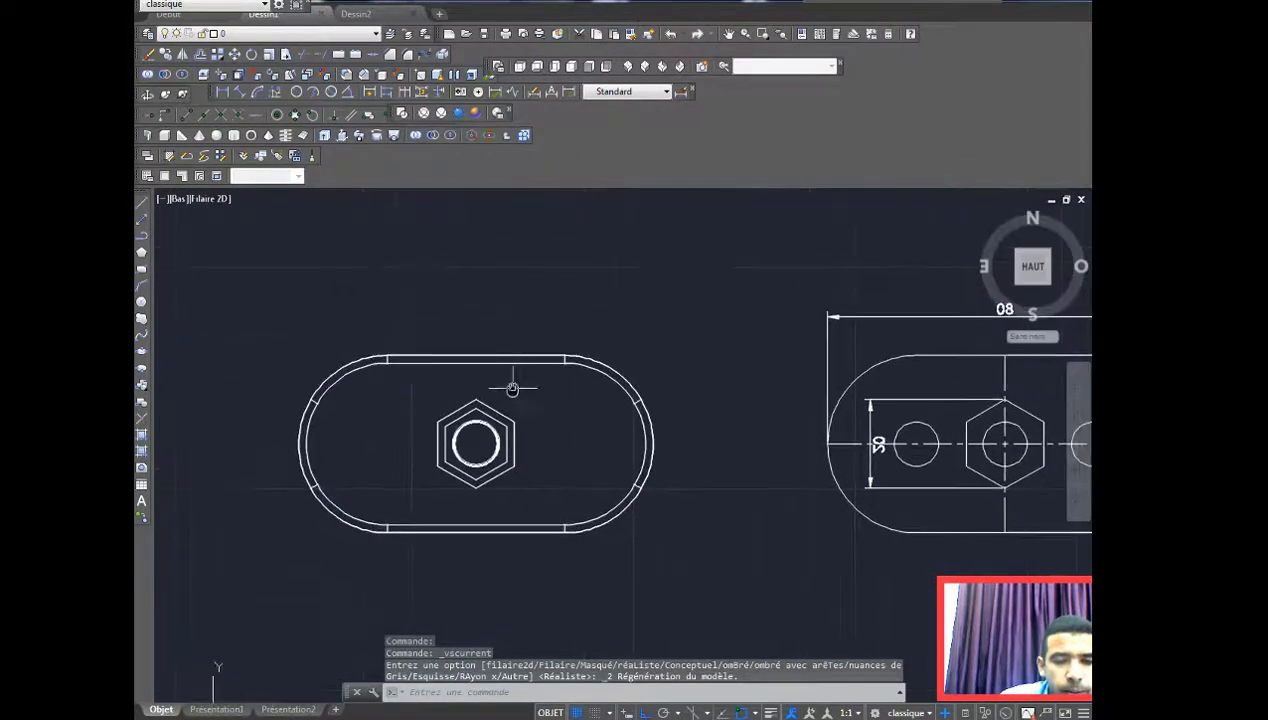
pyautogui.click(484, 692)
pyautogui.write('dé')
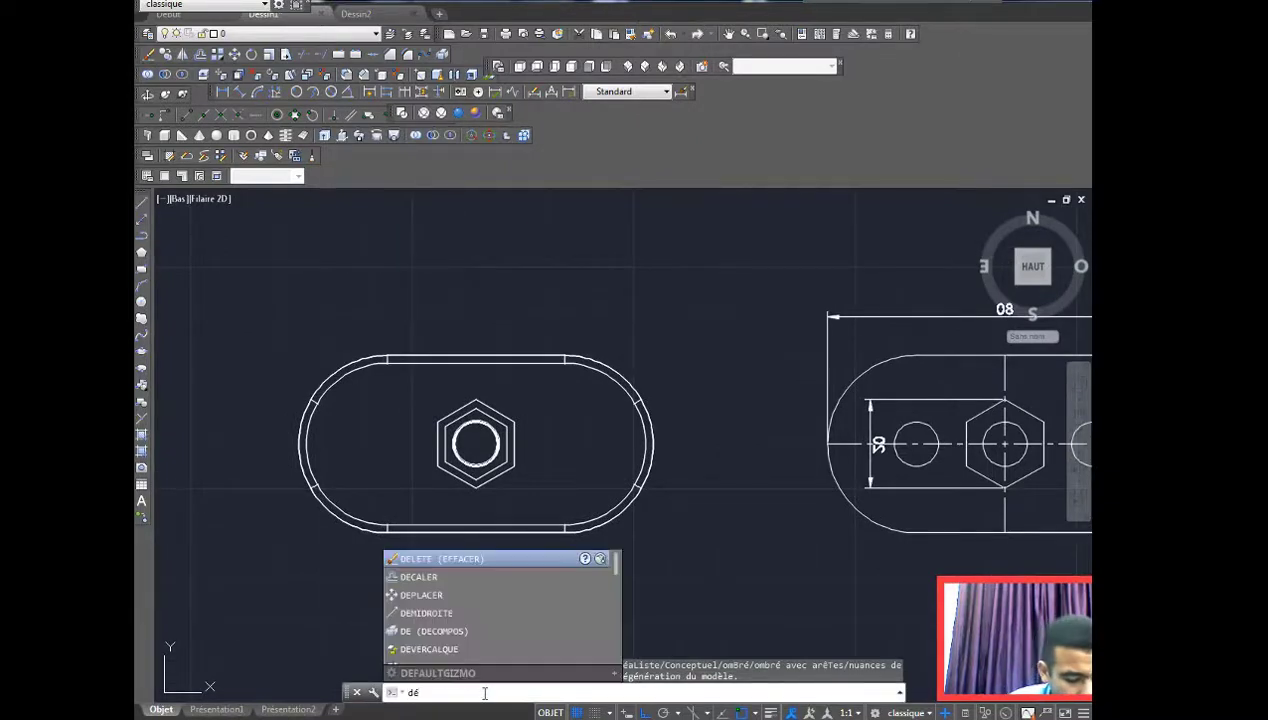
# Step: Create a section plane along the part's bottom edge and move it through the stud's centre
pyautogui.write('cou')
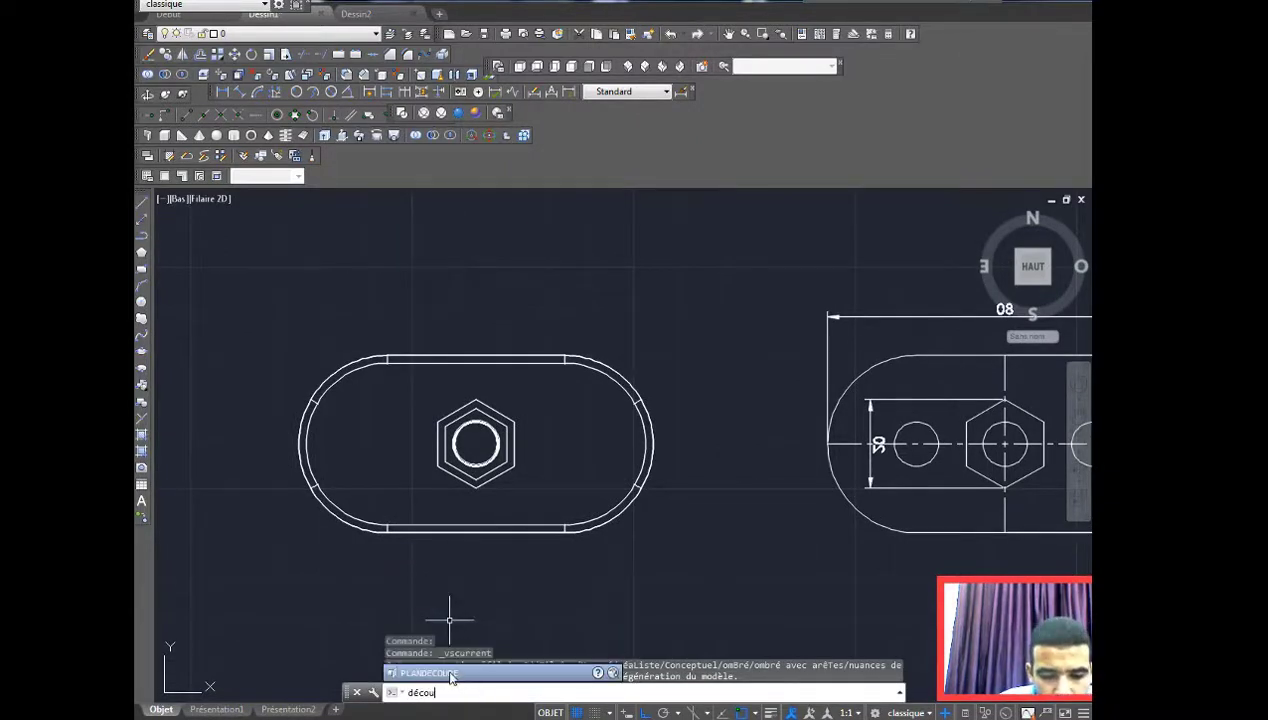
pyautogui.click(440, 675)
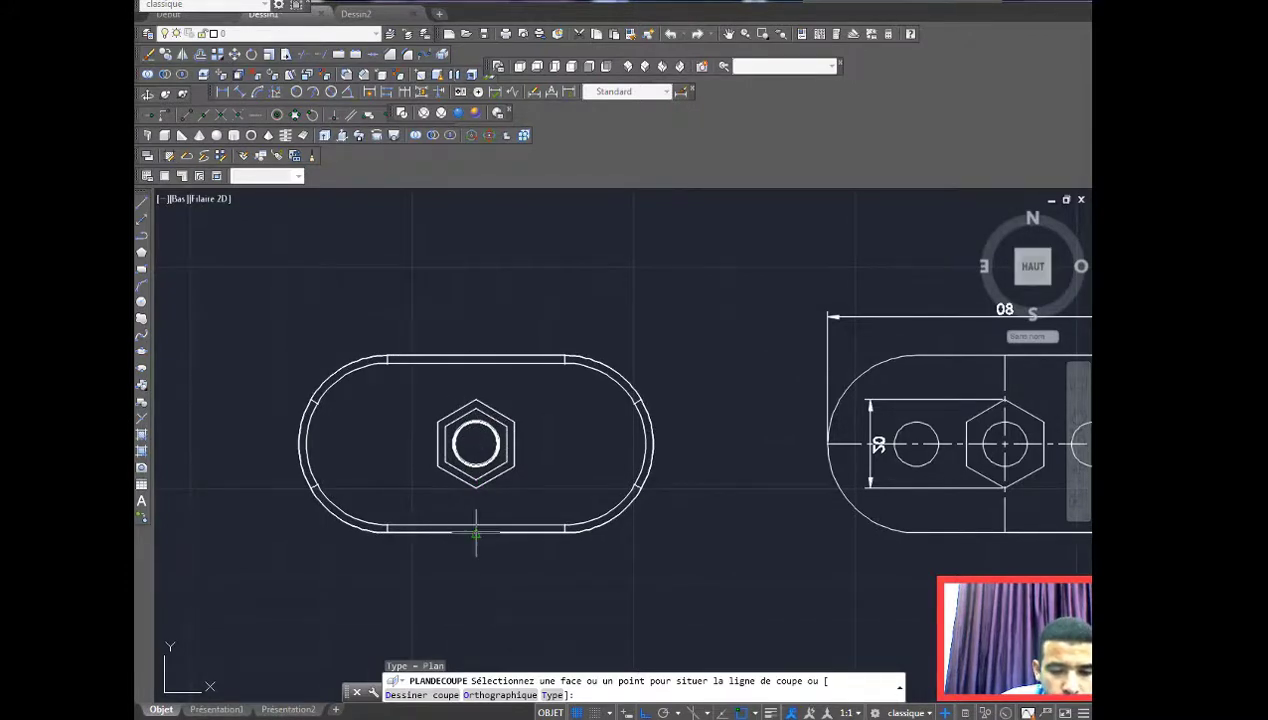
pyautogui.click(476, 533)
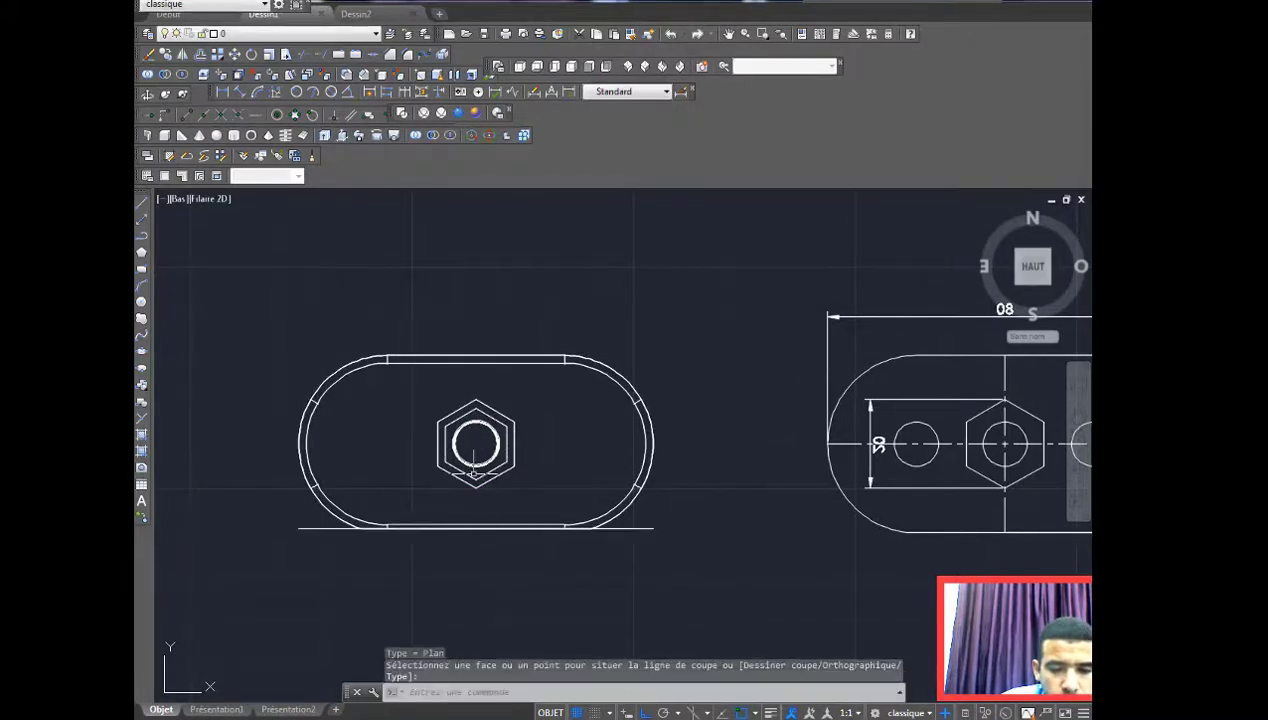
pyautogui.click(328, 528)
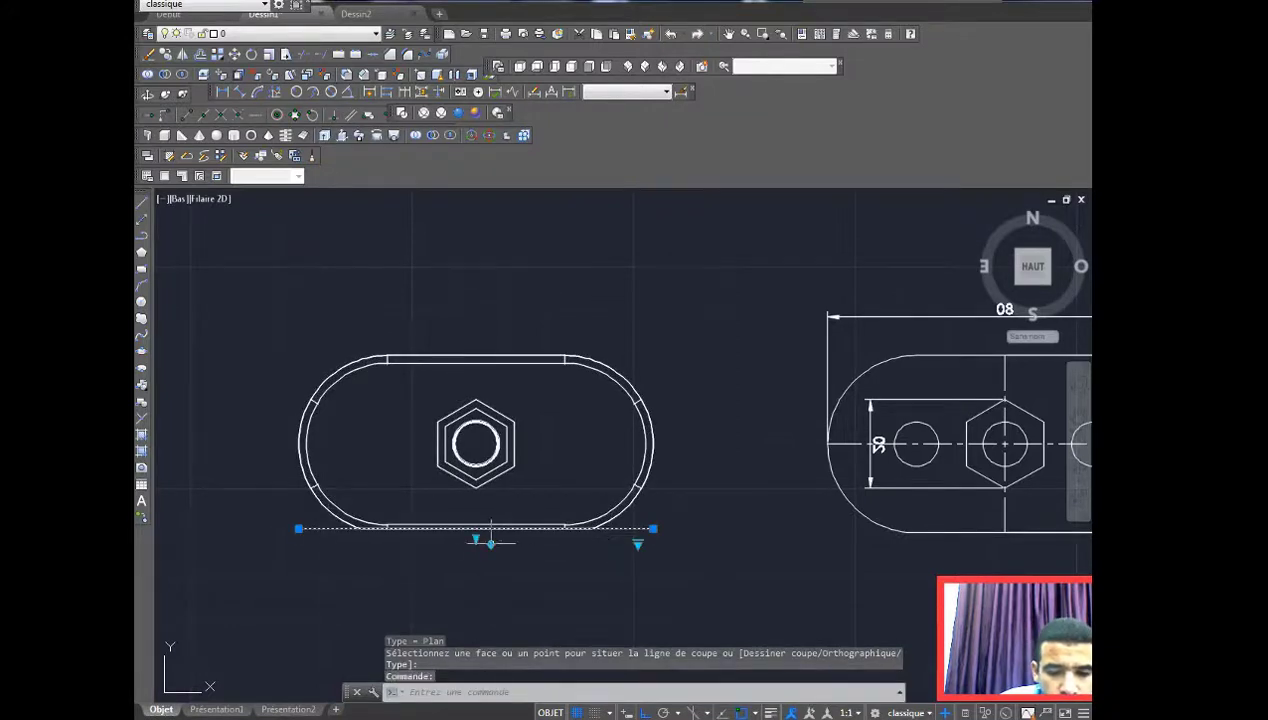
pyautogui.click(476, 539)
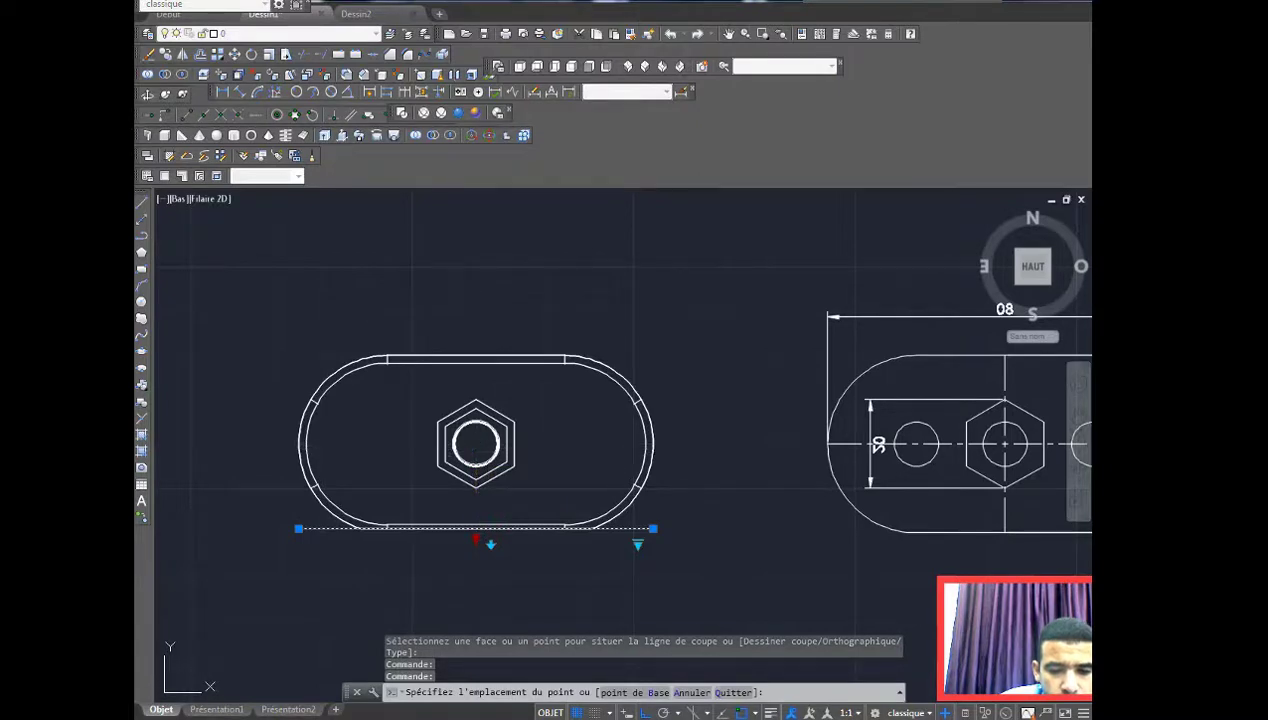
pyautogui.click(476, 443)
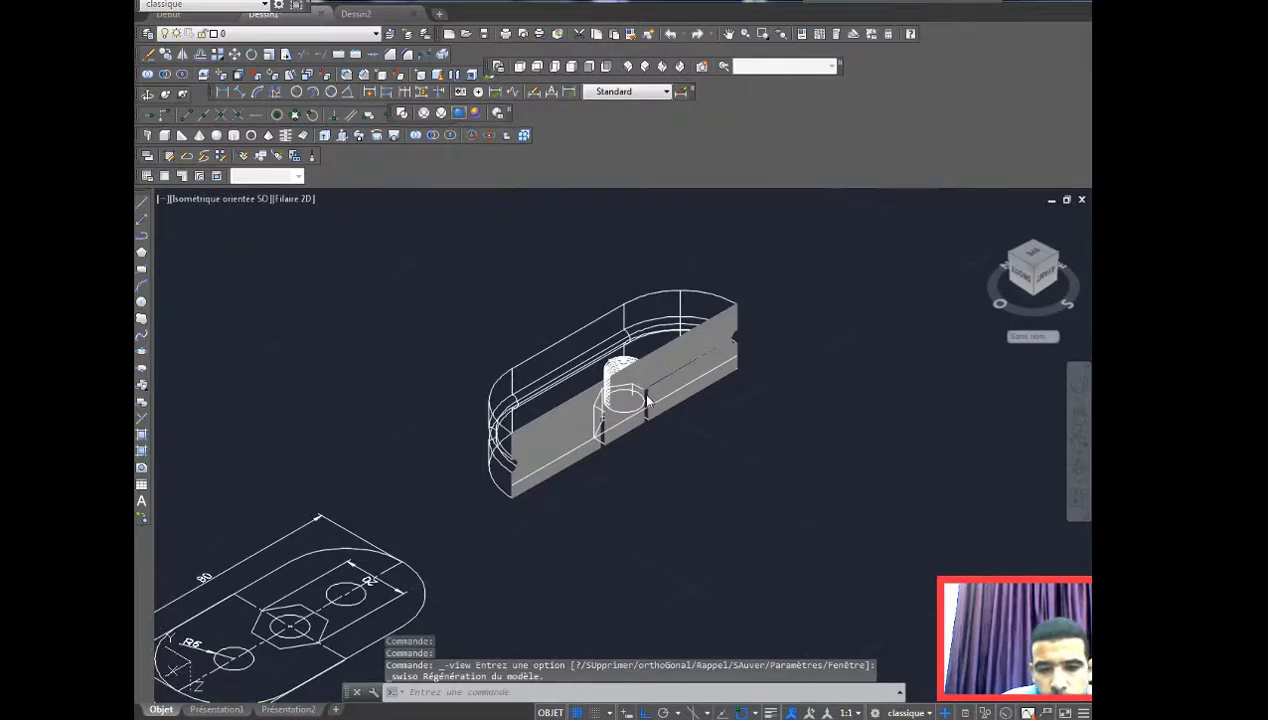
# Step: Shade the half-cut part in Realistic style and drag the section plane off the solid
pyautogui.click(459, 137)
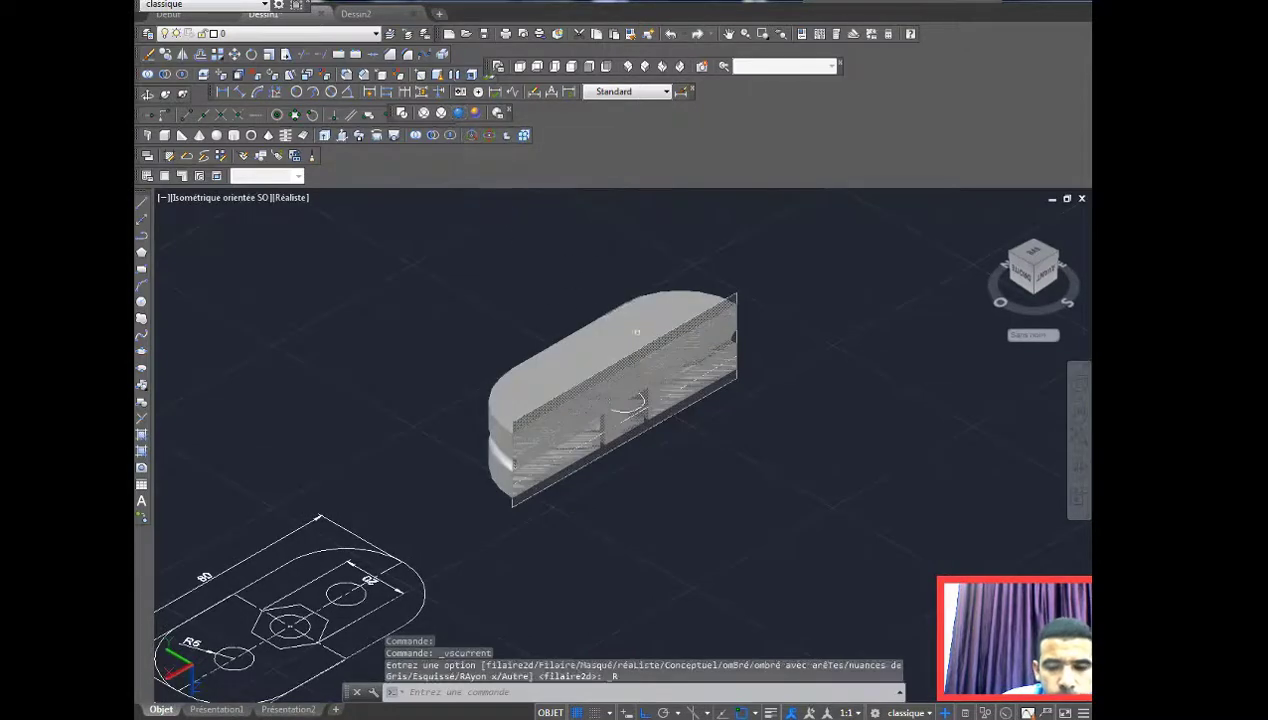
pyautogui.scroll(4, 654, 390)
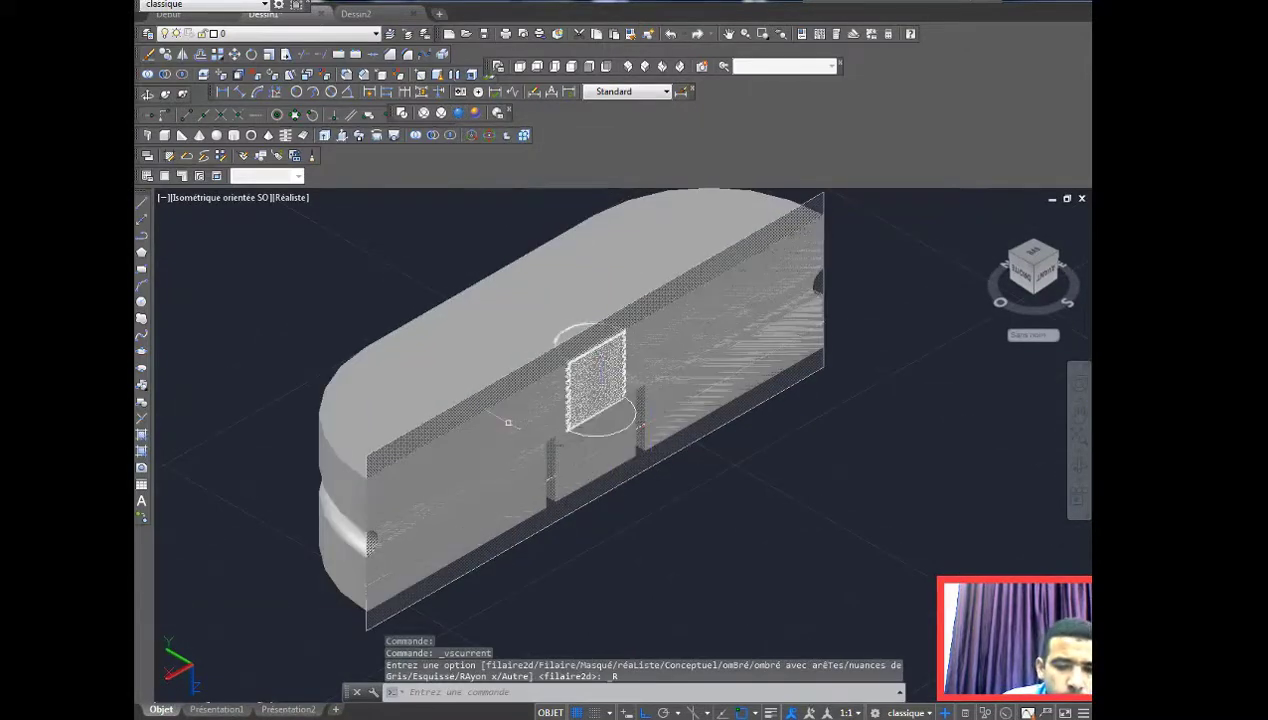
pyautogui.click(517, 366)
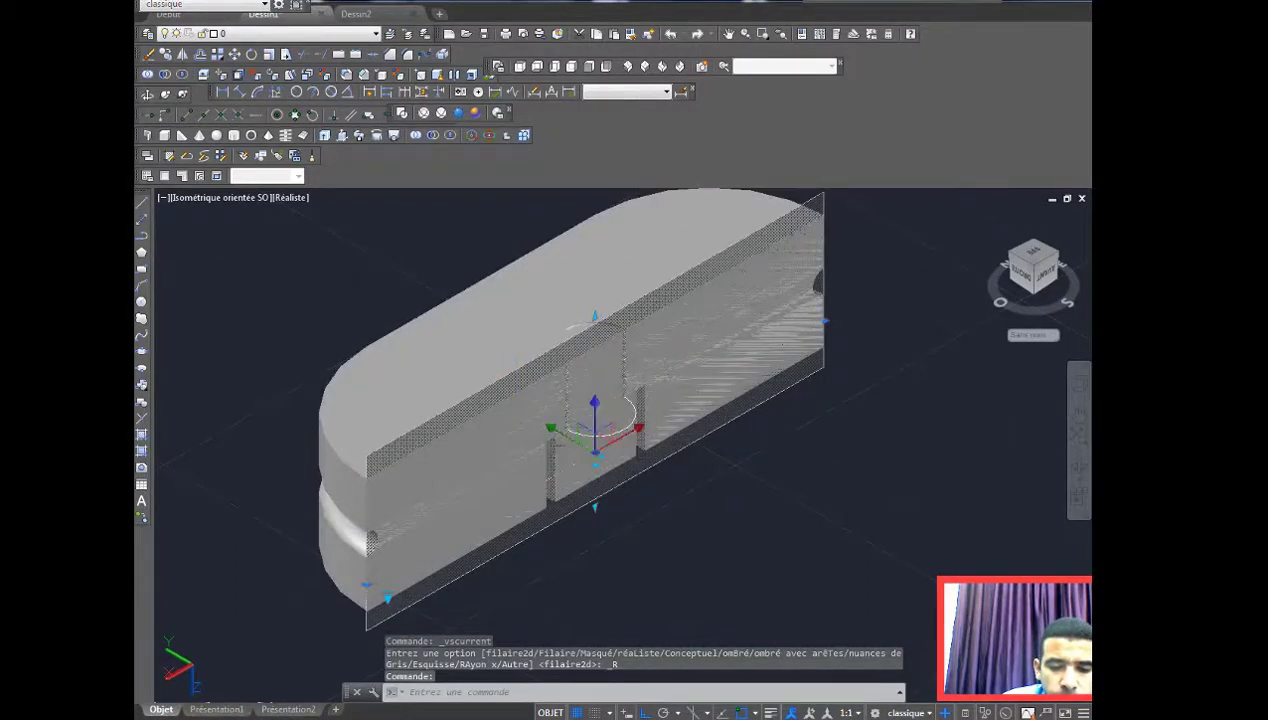
pyautogui.click(594, 428)
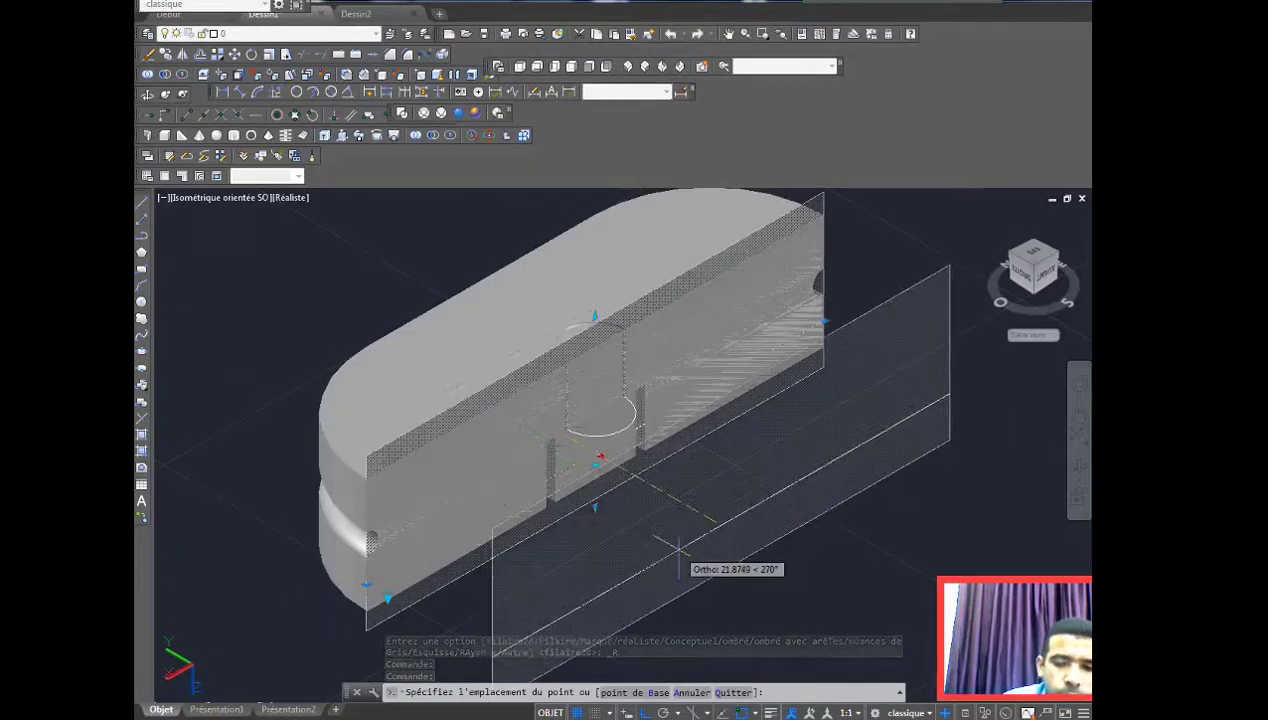
pyautogui.click(705, 515)
pyautogui.moveTo(678, 520); pyautogui.dragTo(663, 484, button='middle')
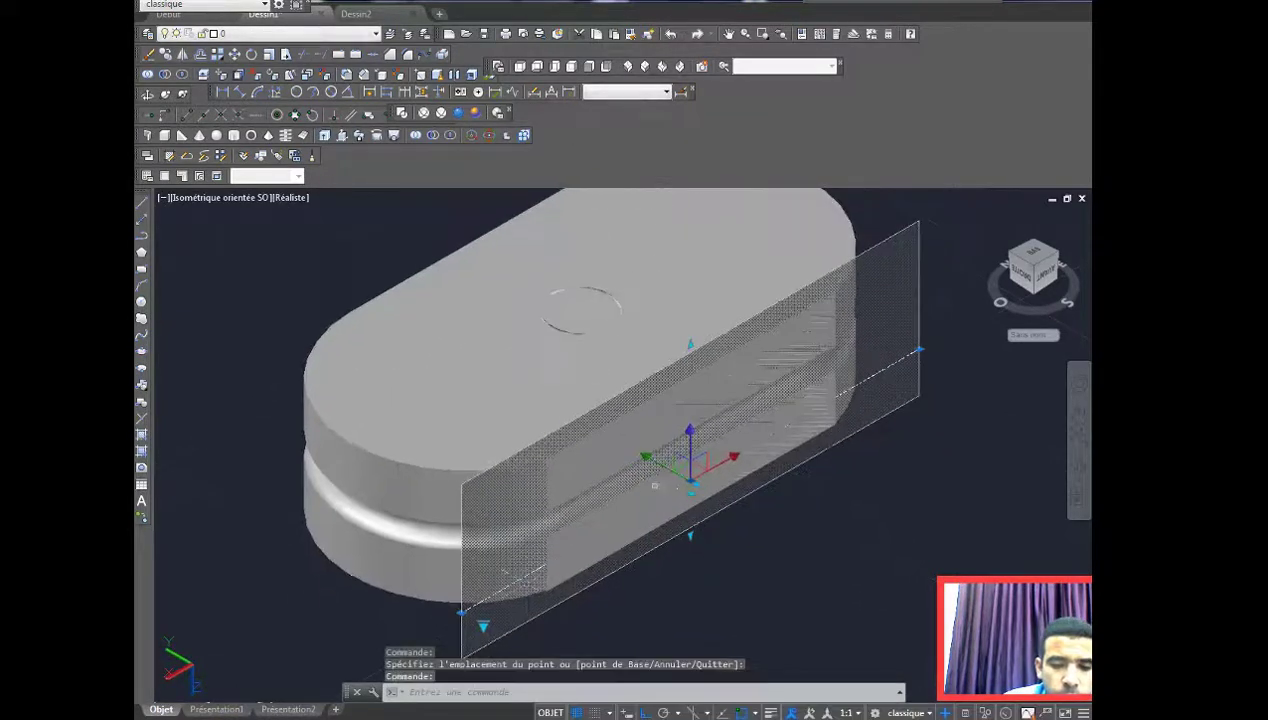
pyautogui.click(483, 625)
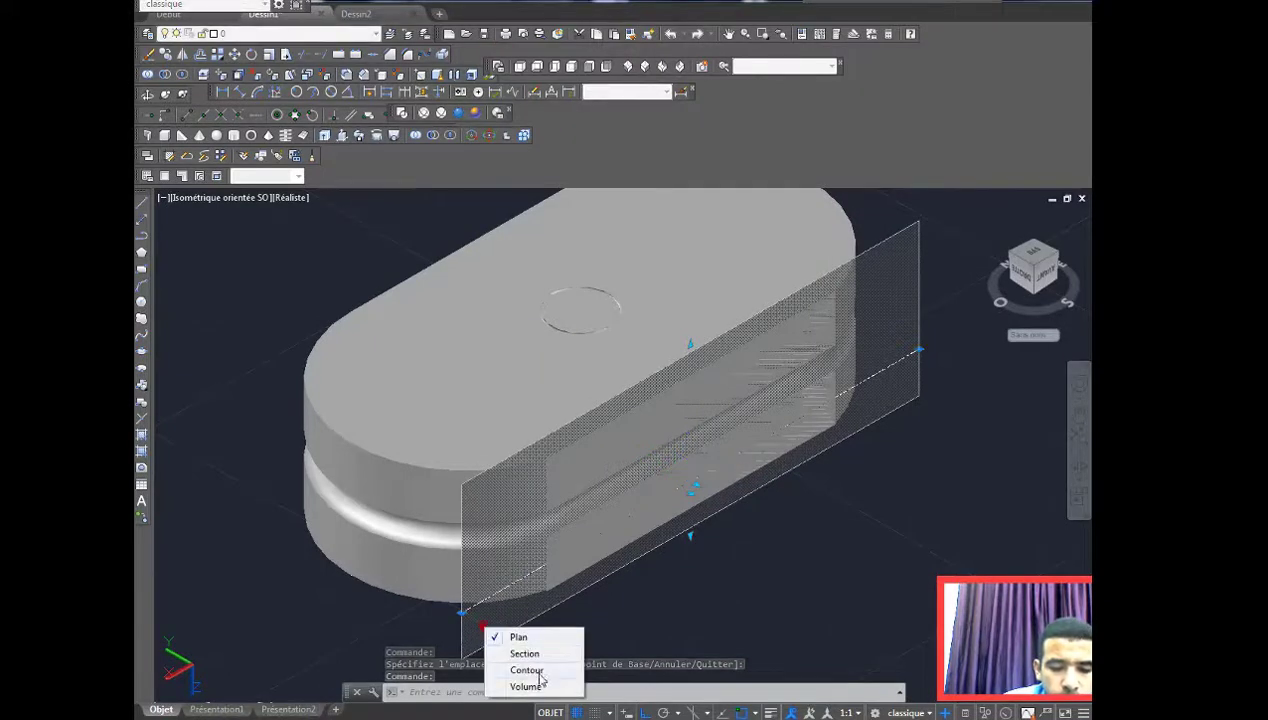
# Step: Set the section plane to Contour mode and drag its grips back across the plate's middle
pyautogui.click(527, 670)
pyautogui.scroll(-1, 458, 468)
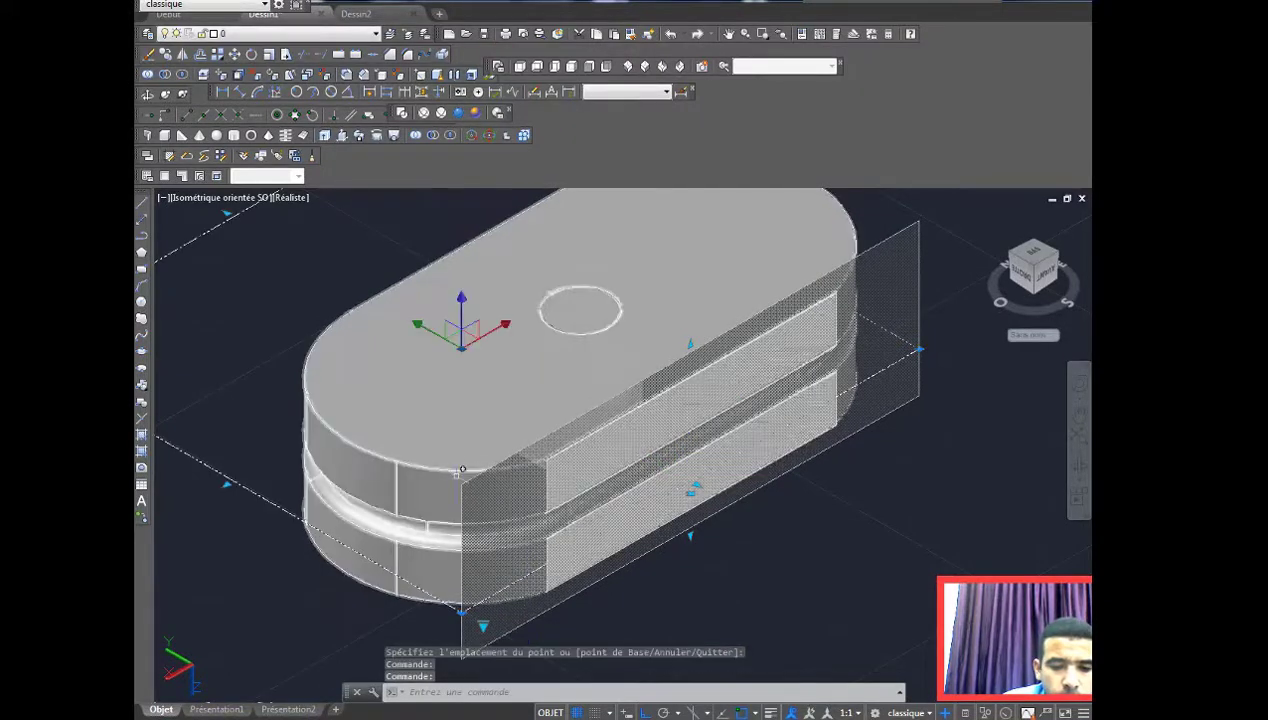
pyautogui.scroll(-1, 458, 468)
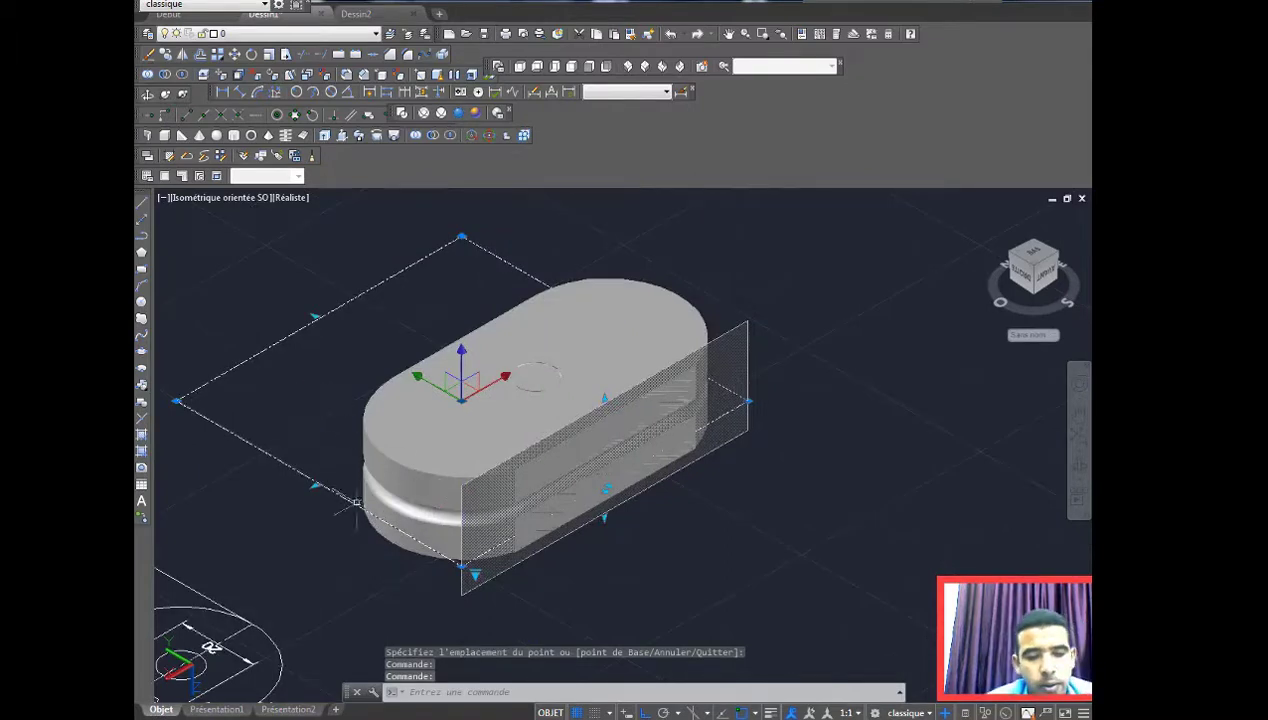
pyautogui.click(314, 485)
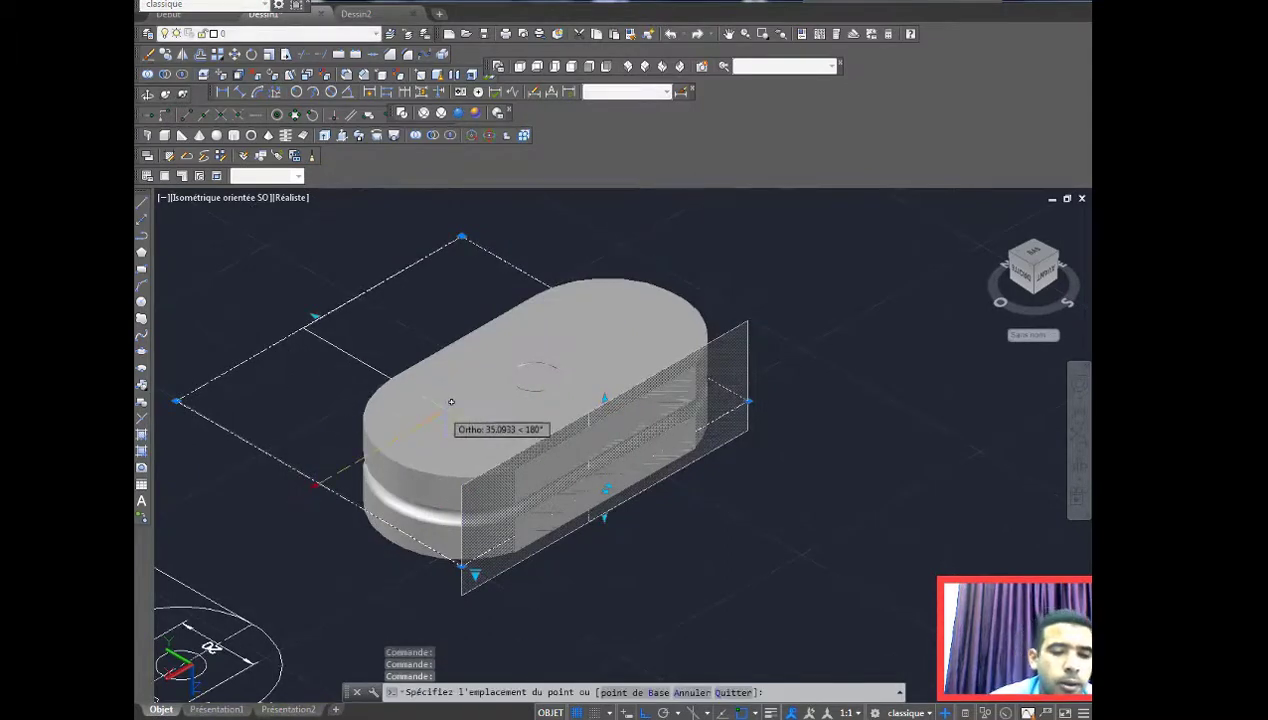
pyautogui.click(521, 367)
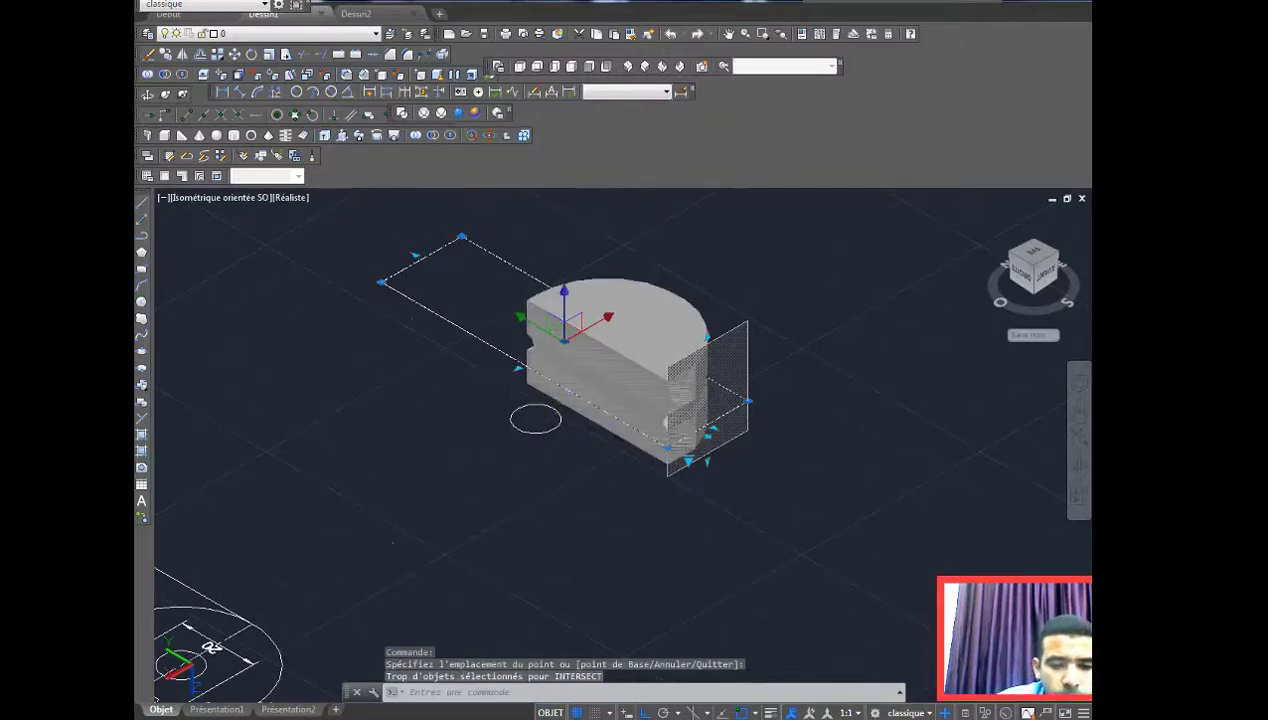
pyautogui.click(518, 367)
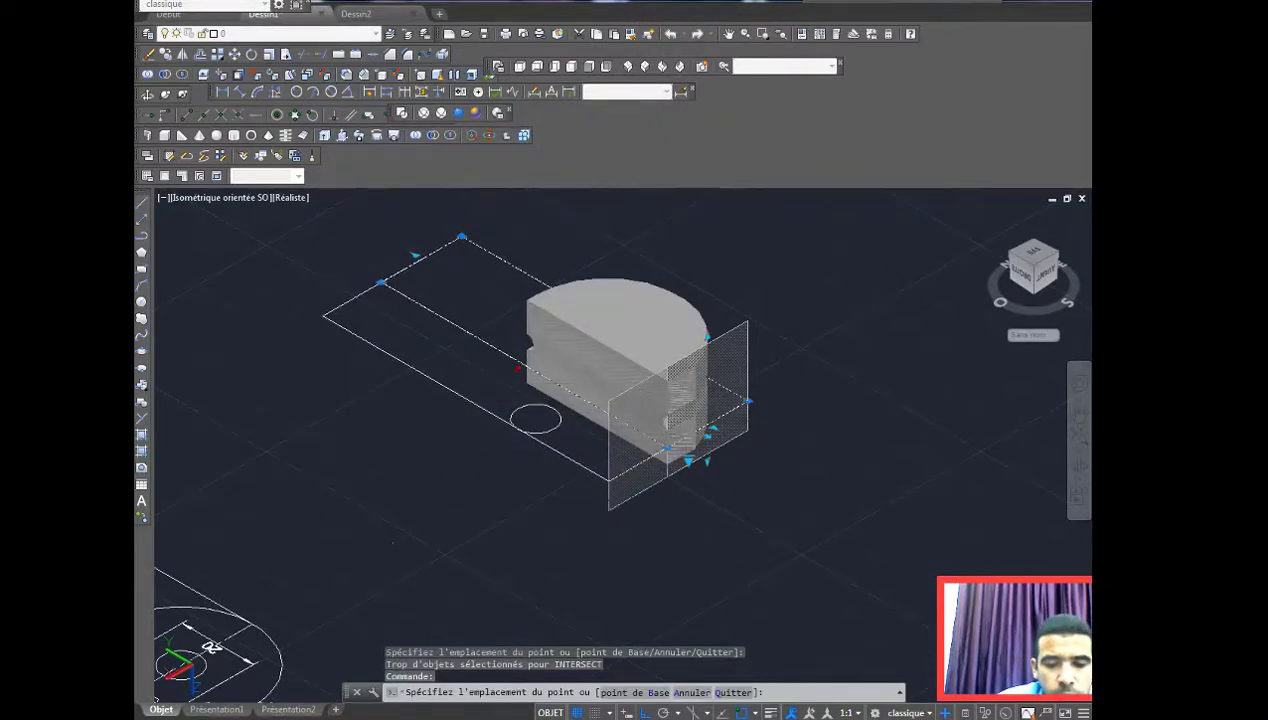
pyautogui.click(409, 278)
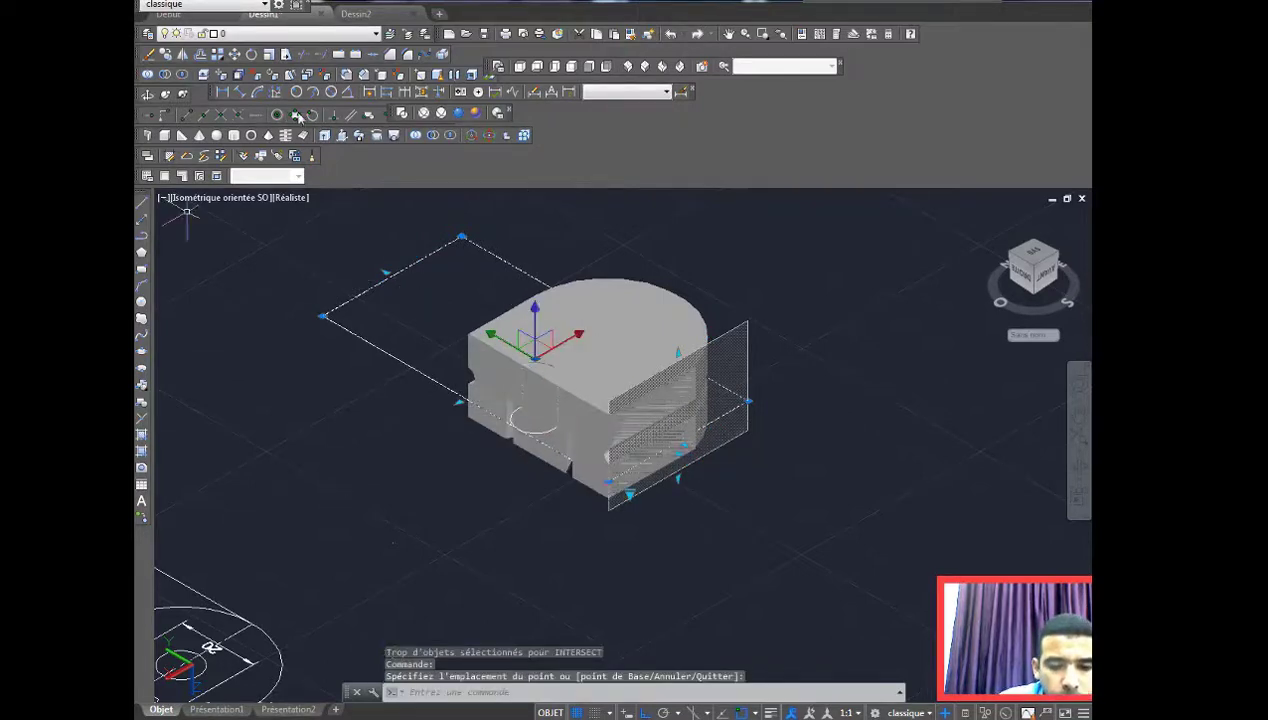
# Step: Apply Conceptual shading, dock the Dimension toolbar, and orbit the cut model to a new angle
pyautogui.click(477, 114)
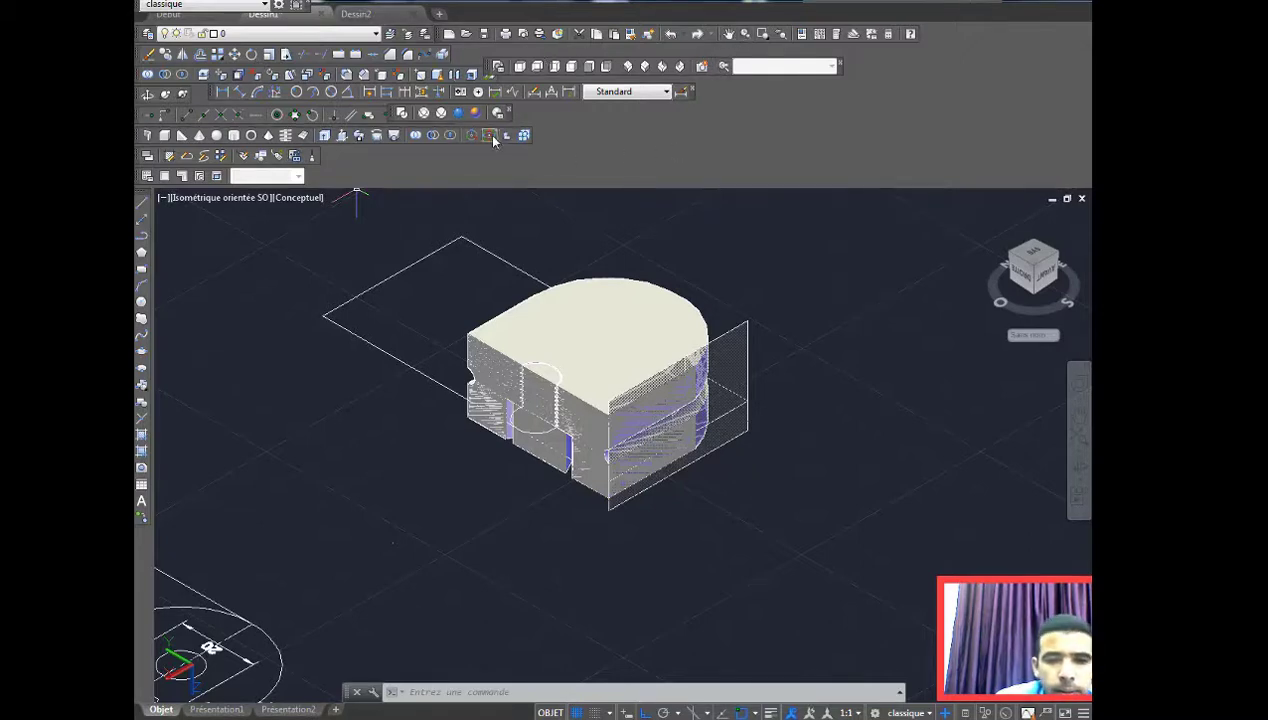
pyautogui.moveTo(693, 100); pyautogui.dragTo(735, 168)
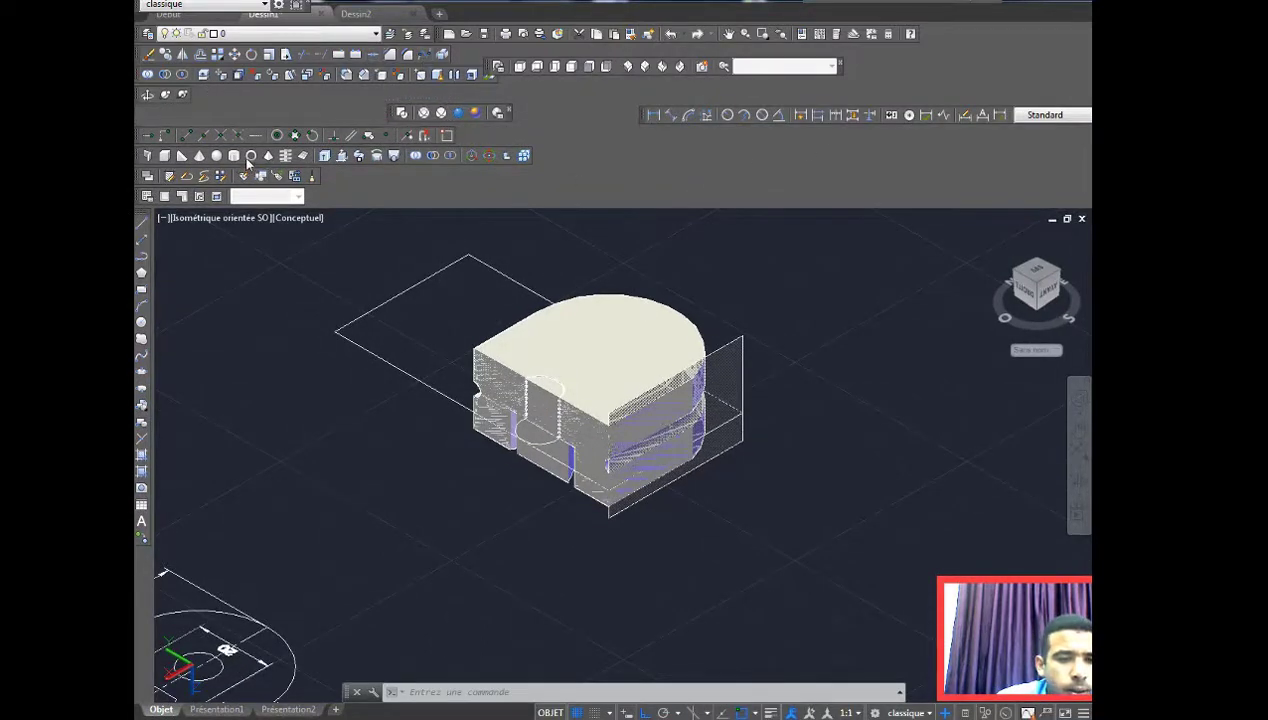
pyautogui.click(168, 95)
pyautogui.moveTo(624, 416)
pyautogui.mouseDown()
pyautogui.moveTo(595, 405)
pyautogui.moveTo(543, 447)
pyautogui.moveTo(543, 478)
pyautogui.moveTo(484, 328)
pyautogui.moveTo(636, 436)
pyautogui.moveTo(628, 286)
pyautogui.moveTo(702, 382)
pyautogui.moveTo(705, 354)
pyautogui.moveTo(691, 413)
pyautogui.moveTo(702, 376)
pyautogui.moveTo(685, 354)
pyautogui.moveTo(598, 434)
pyautogui.moveTo(539, 325)
pyautogui.mouseUp()
pyautogui.press('Escape')
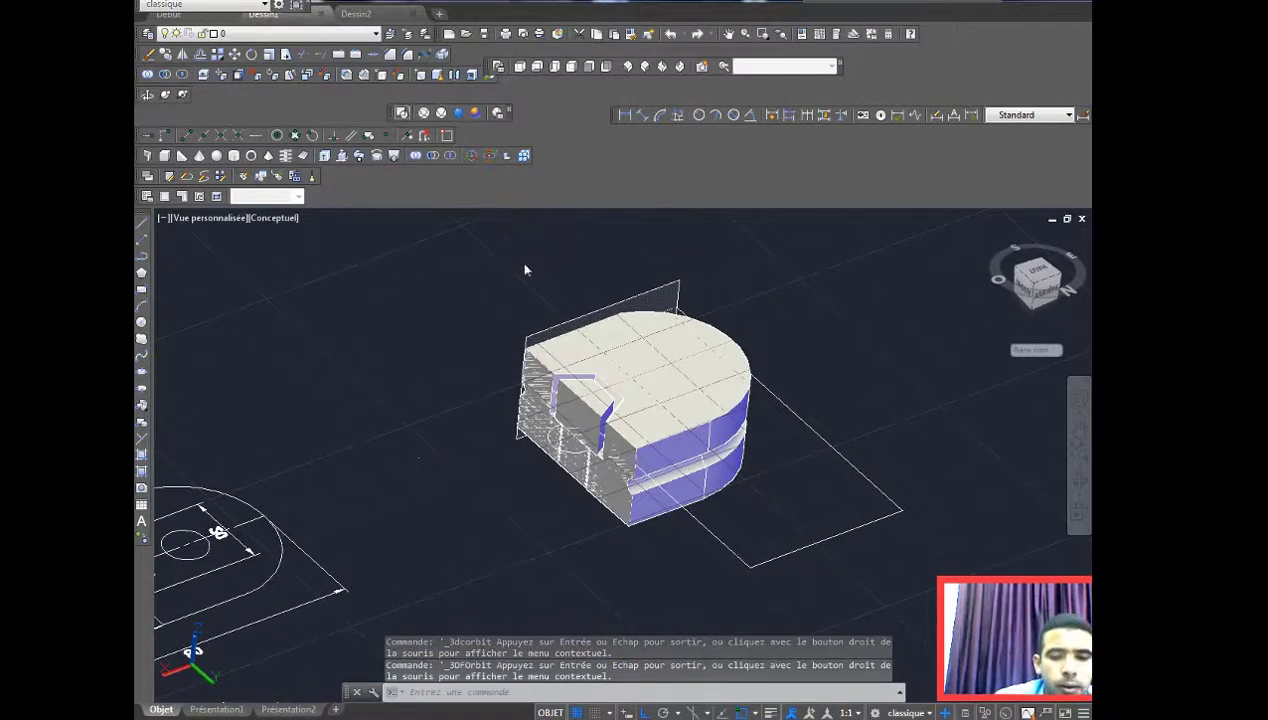
# Step: Switch to 2D Wireframe and erase the section plane, restoring the mistakenly deleted plate
pyautogui.click(401, 112)
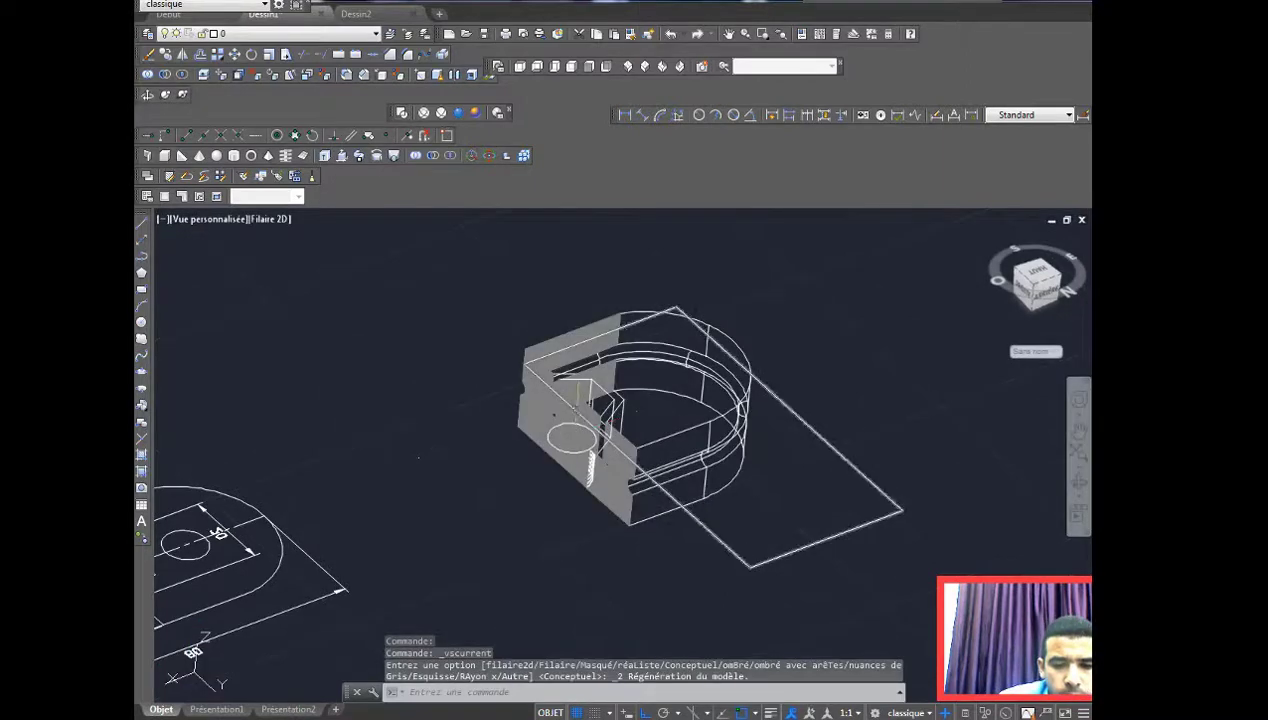
pyautogui.click(539, 424)
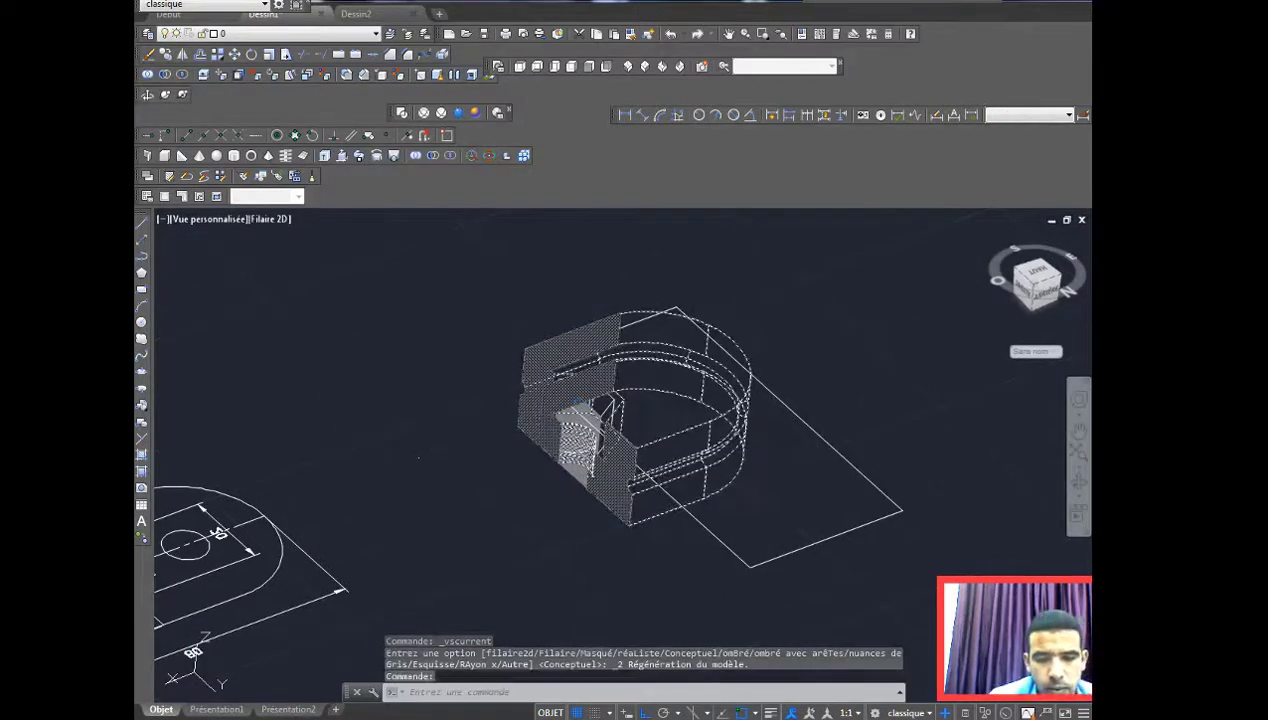
pyautogui.press('Delete')
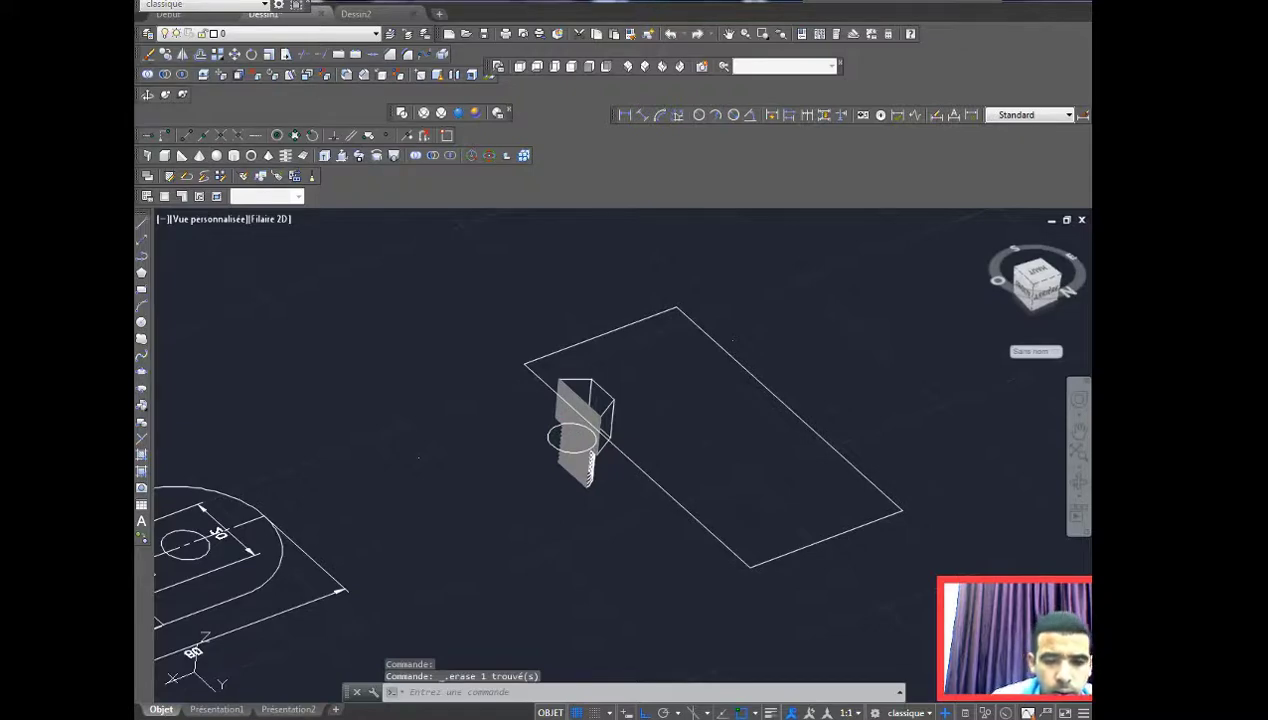
pyautogui.hotkey('ctrl', 'z')
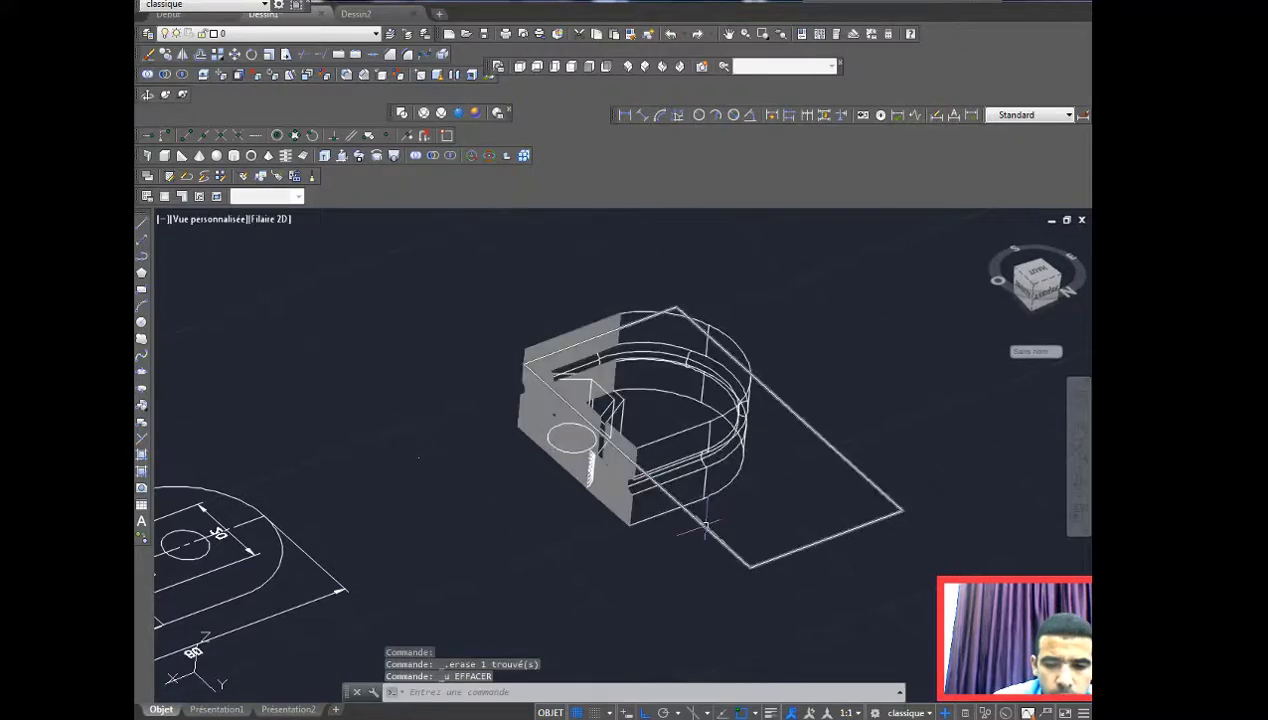
pyautogui.click(690, 518)
pyautogui.press('Delete')
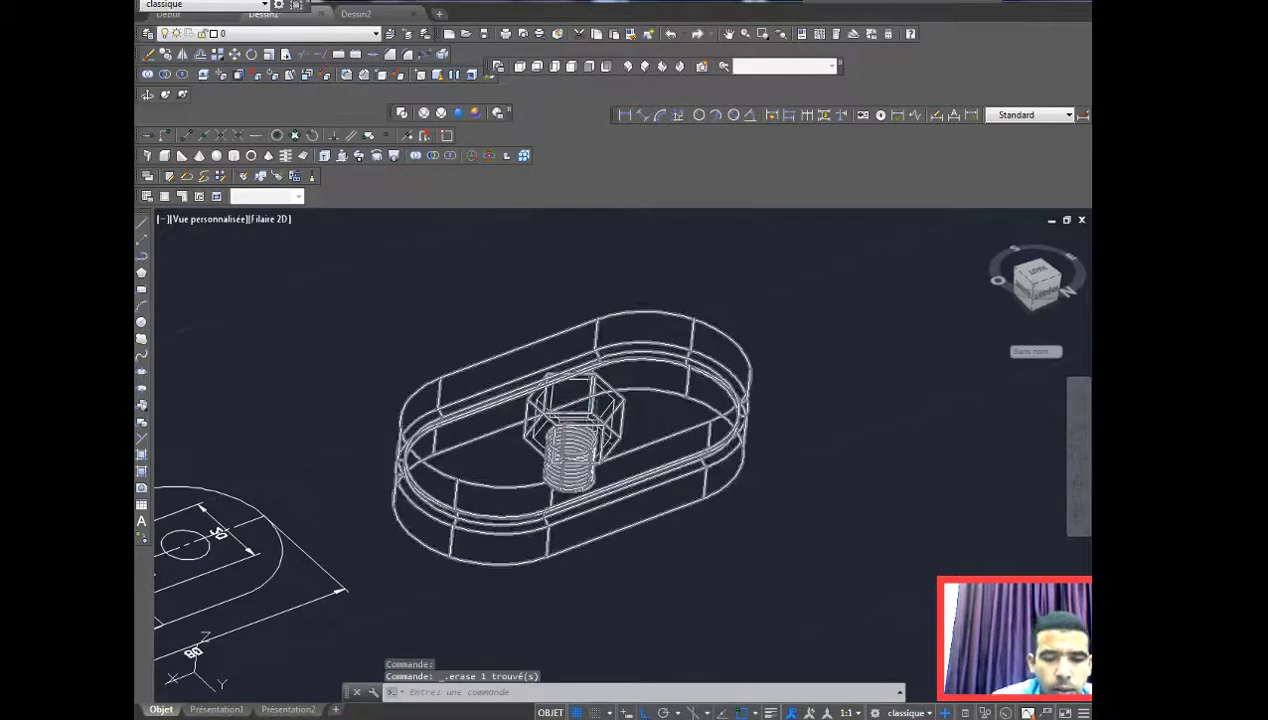
# Step: Orbit and pan around the plate, then set the Top view showing both plan drawings
pyautogui.scroll(3, 575, 440)
pyautogui.moveTo(681, 393); pyautogui.dragTo(641, 361, button='middle')
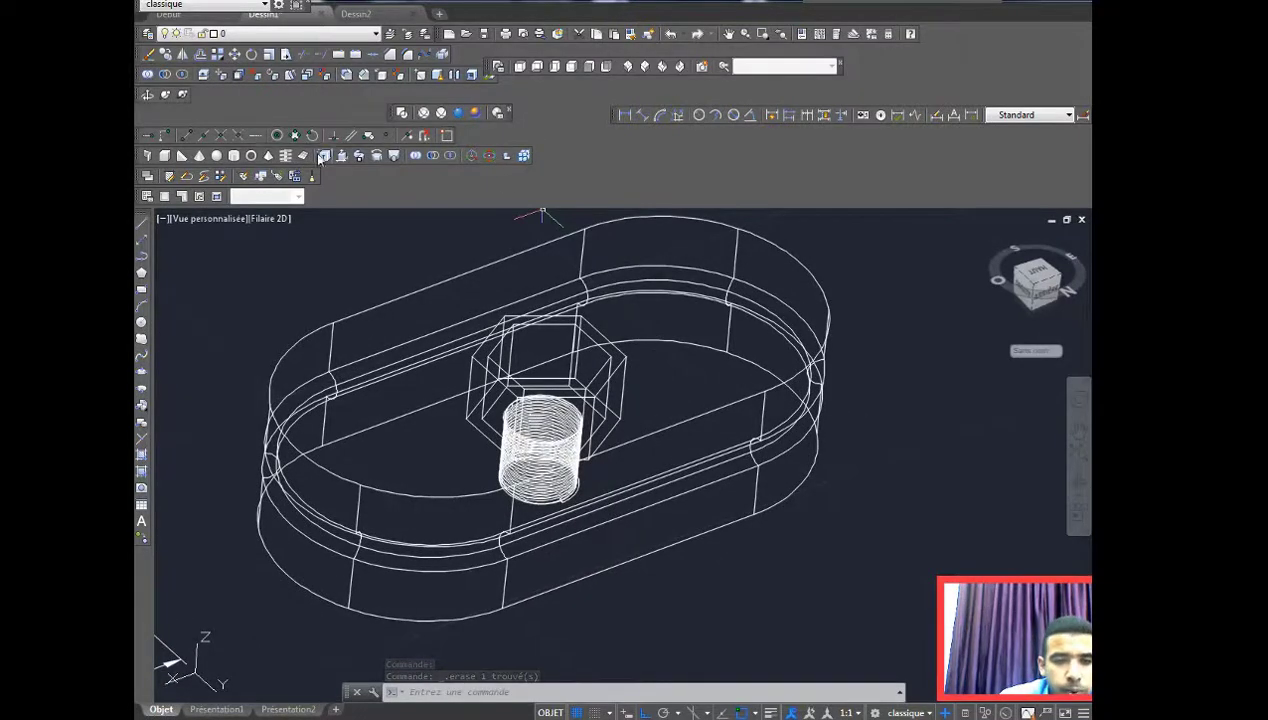
pyautogui.click(167, 94)
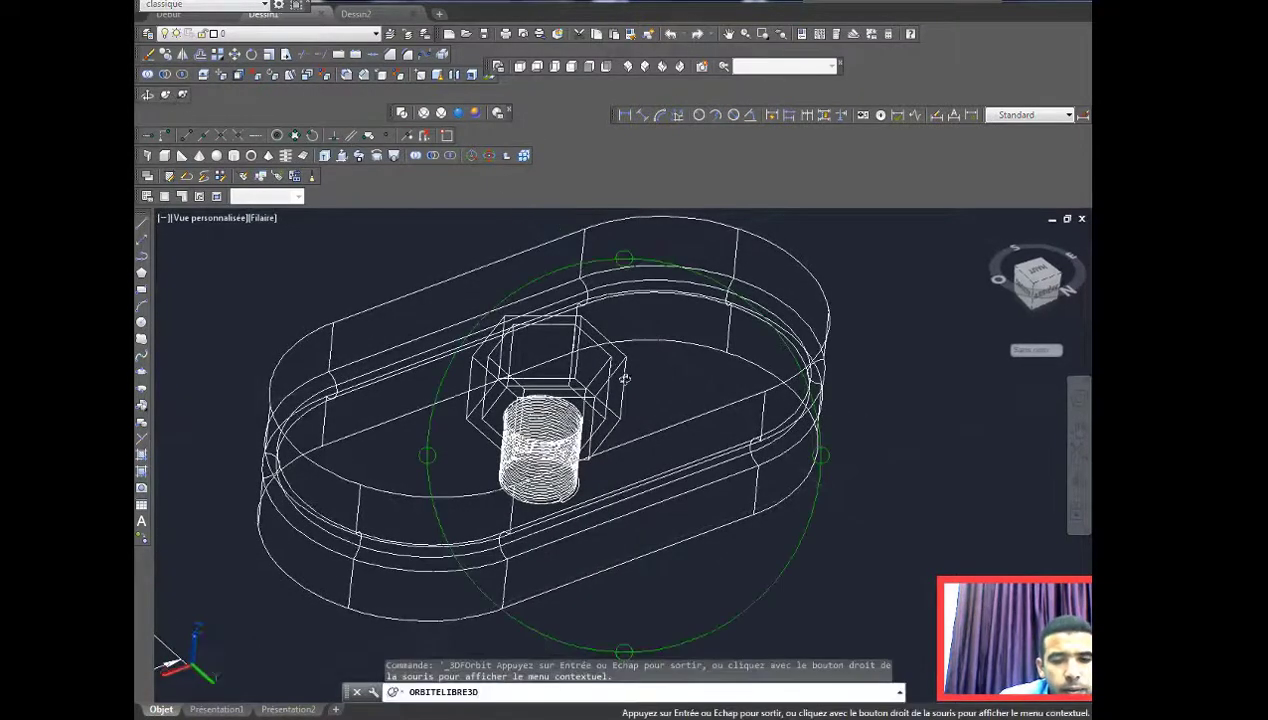
pyautogui.moveTo(600, 440); pyautogui.dragTo(637, 402)
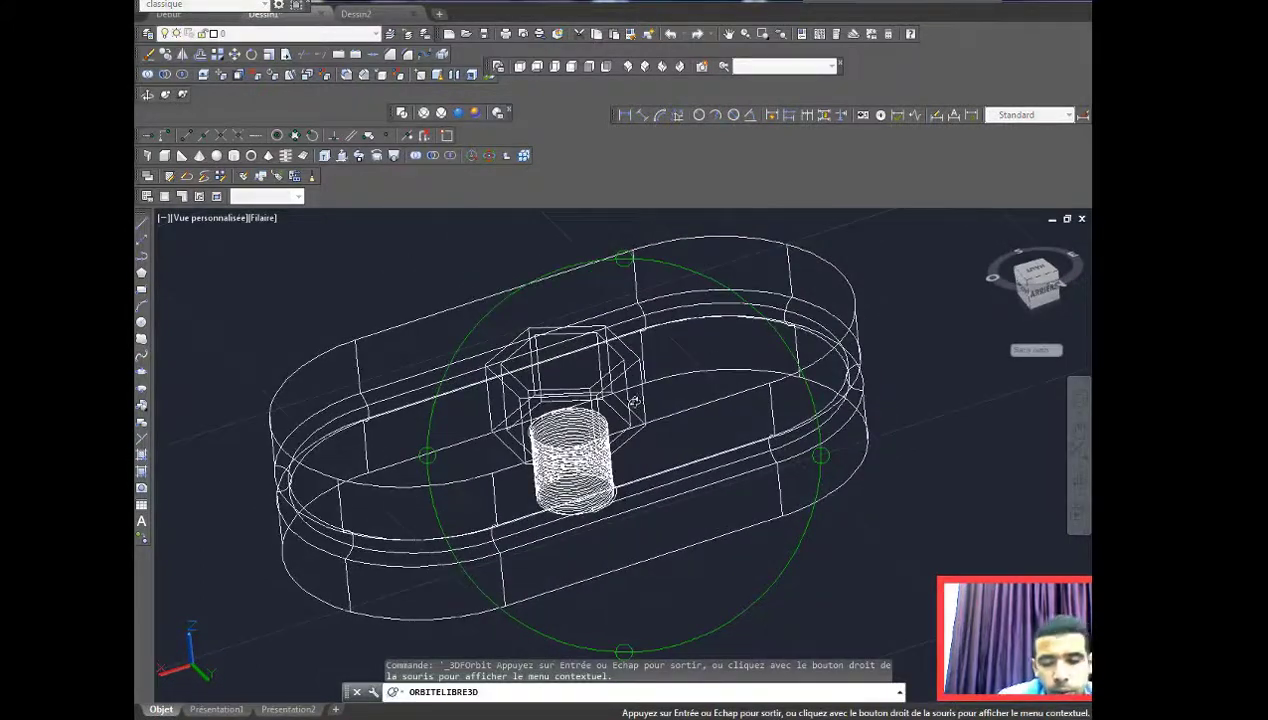
pyautogui.press('Escape')
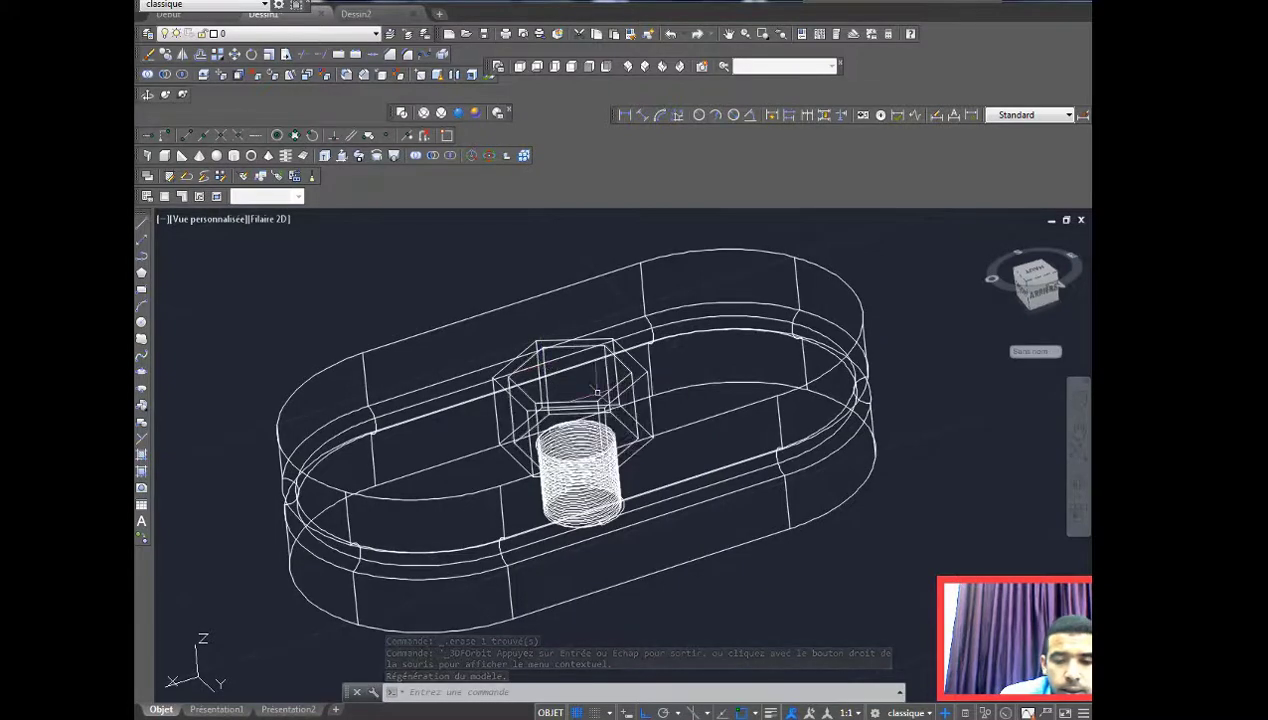
pyautogui.moveTo(674, 428); pyautogui.dragTo(607, 409, button='middle')
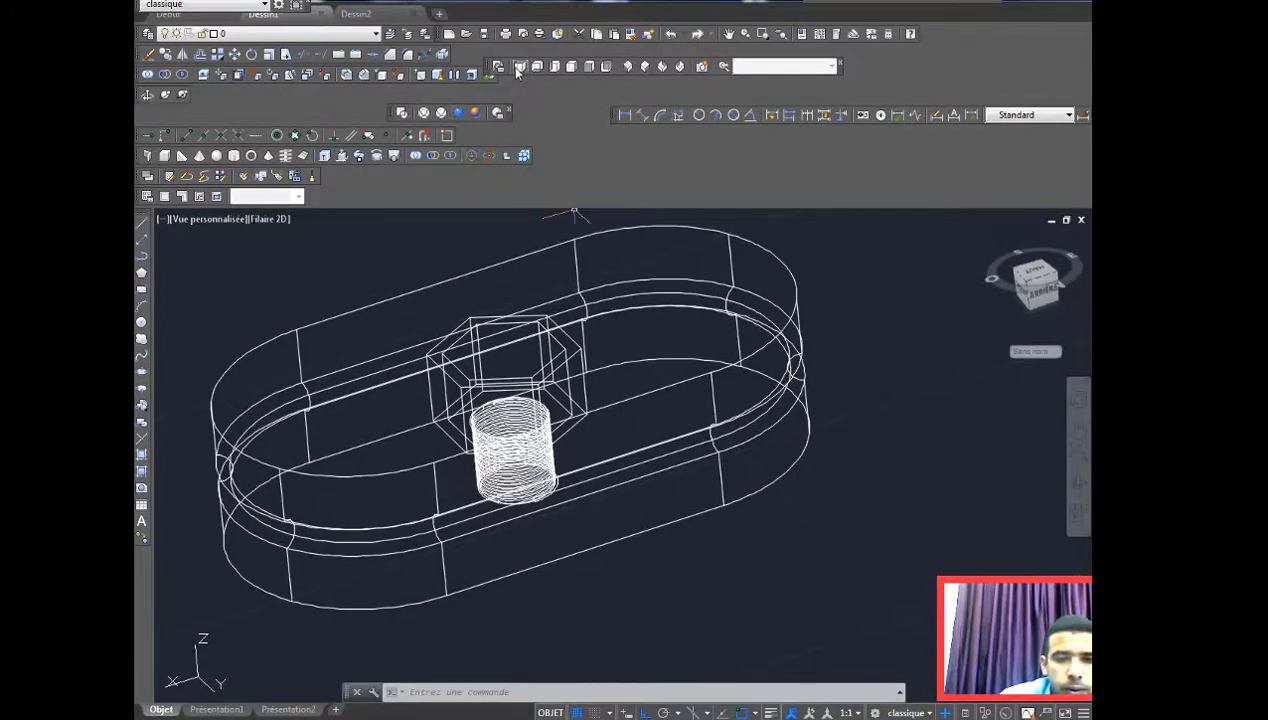
pyautogui.click(519, 67)
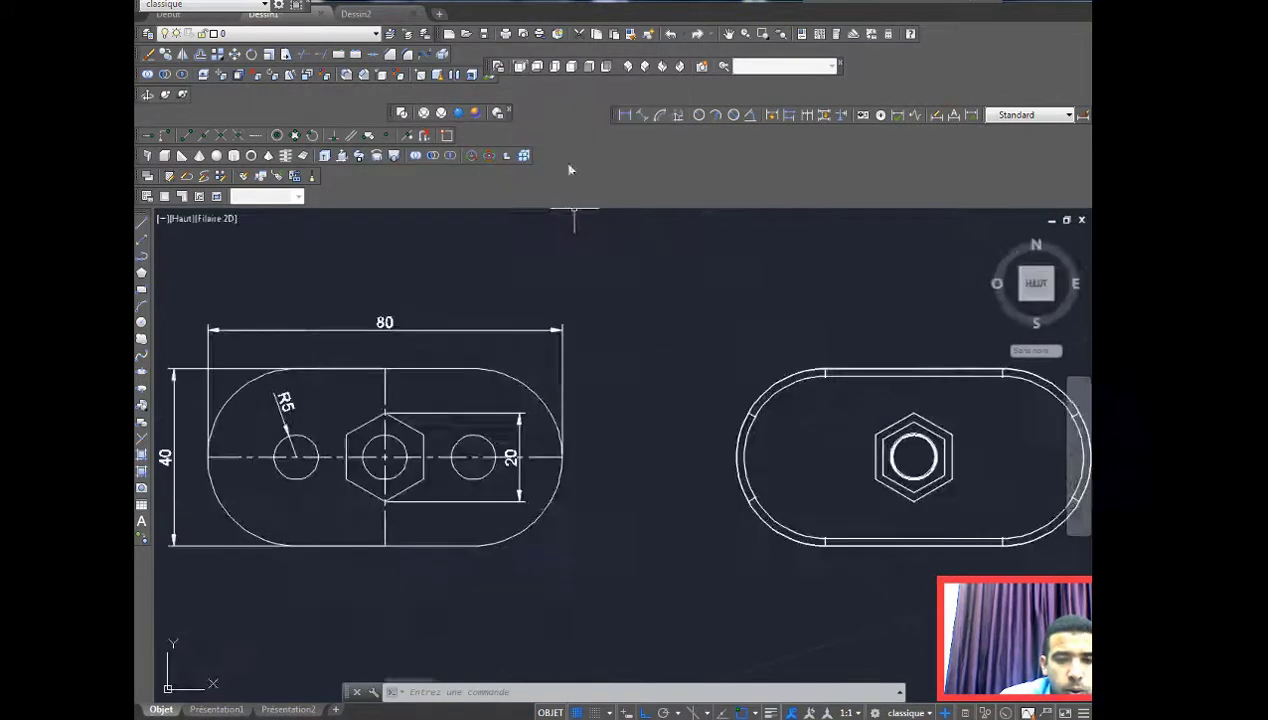
pyautogui.moveTo(679, 439)
pyautogui.mouseDown(button='middle')
pyautogui.moveTo(622, 433)
pyautogui.moveTo(625, 467)
pyautogui.mouseUp(button='middle')
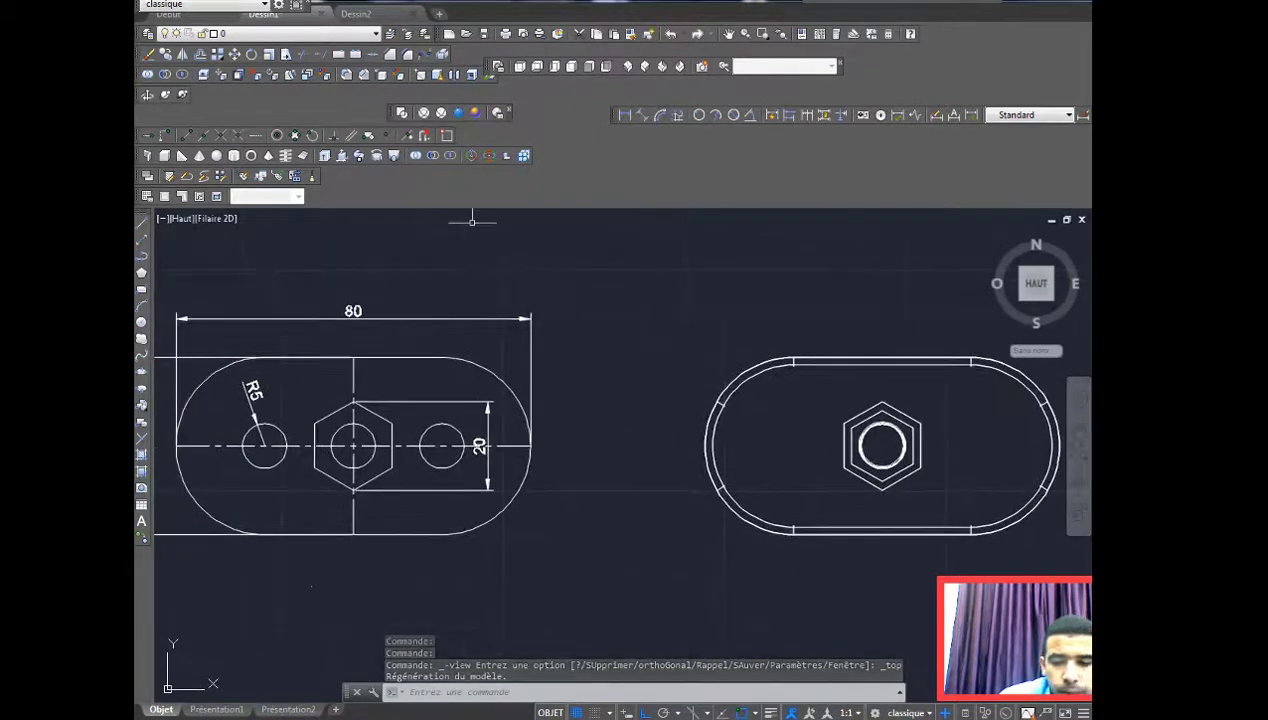
# Step: Copy the left R5 circle from its centre to both slot centres beside the hexagon, then view SW Isometric
pyautogui.click(141, 228)
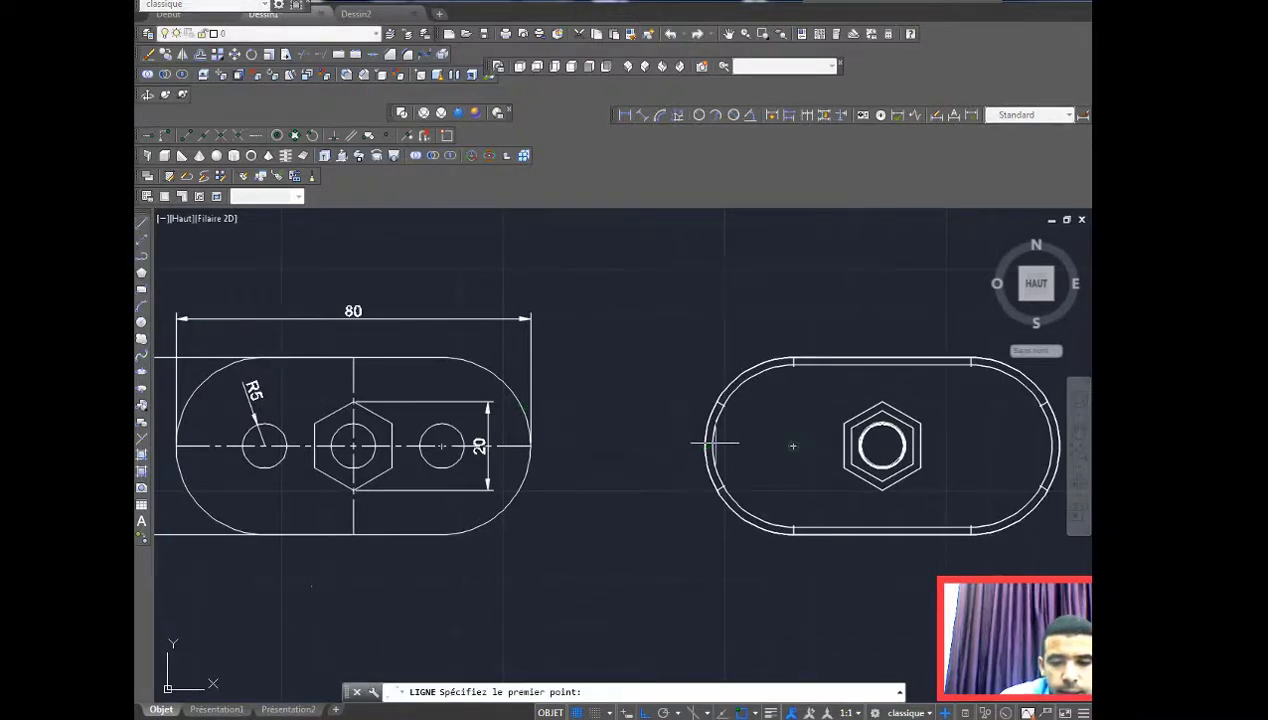
pyautogui.moveTo(714, 443); pyautogui.dragTo(620, 438, button='middle')
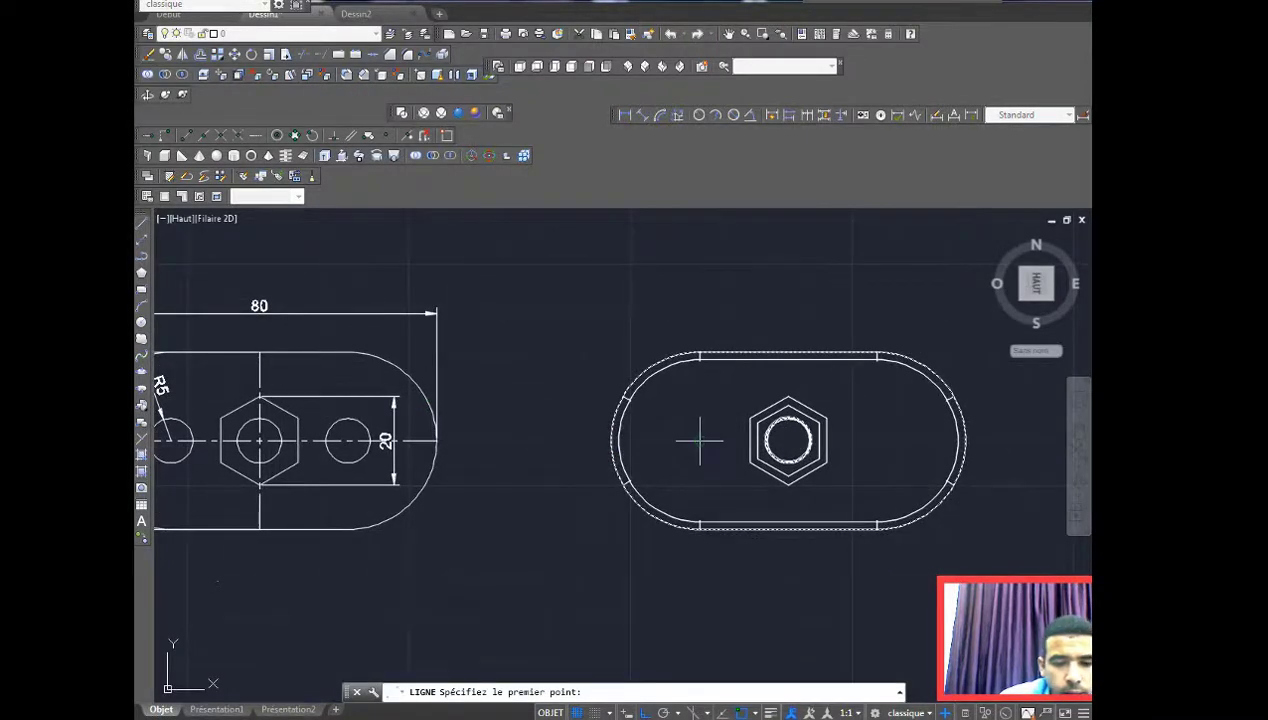
pyautogui.moveTo(270, 436); pyautogui.dragTo(367, 418, button='middle')
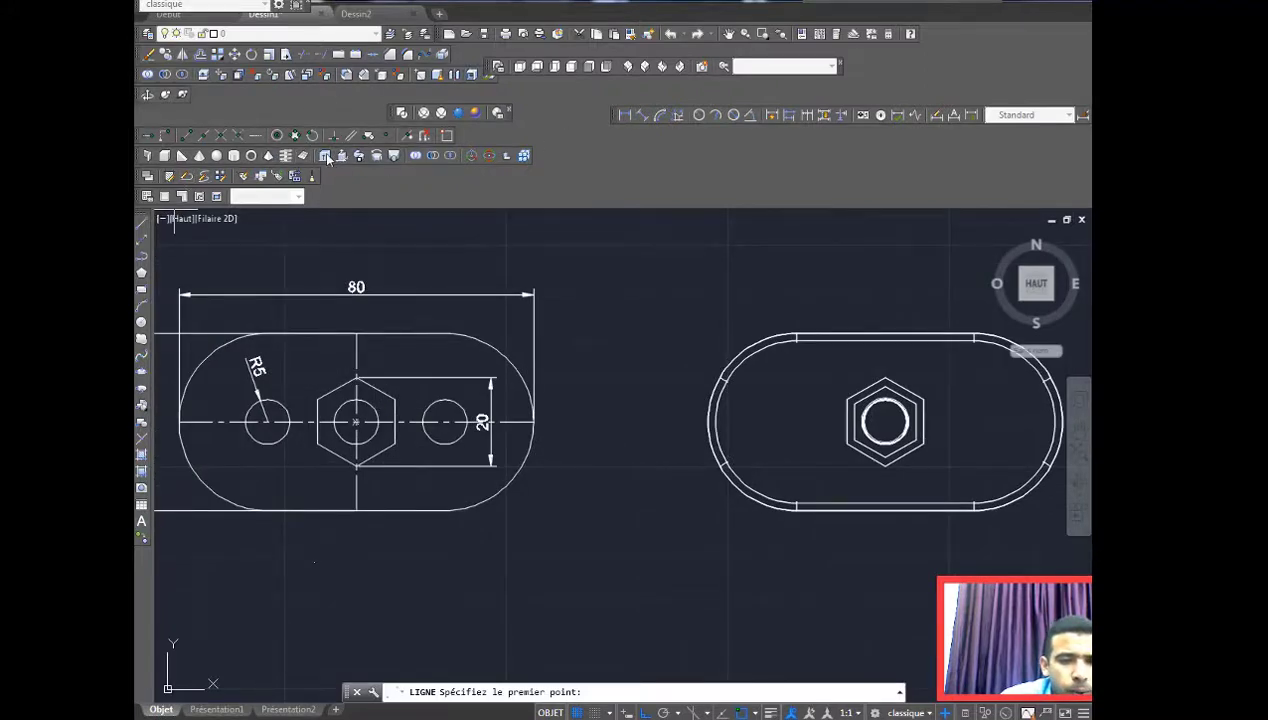
pyautogui.click(165, 55)
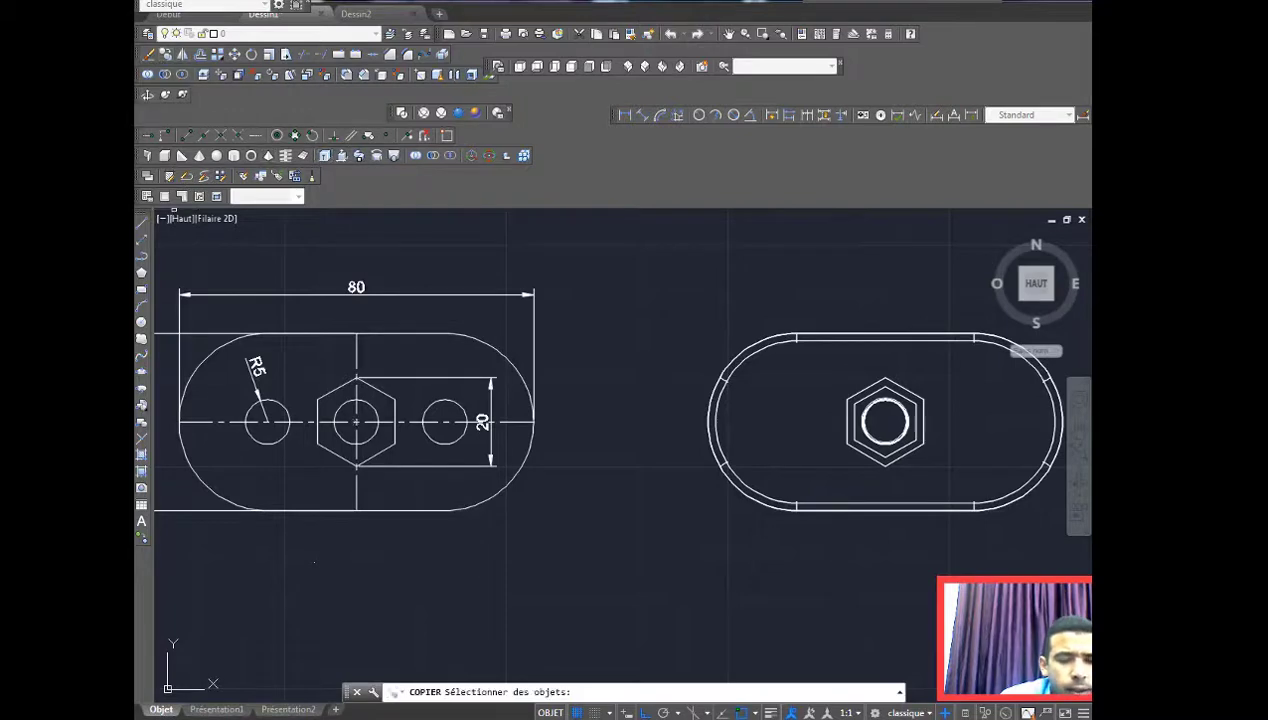
pyautogui.click(280, 400)
pyautogui.press('Return')
pyautogui.click(267, 422)
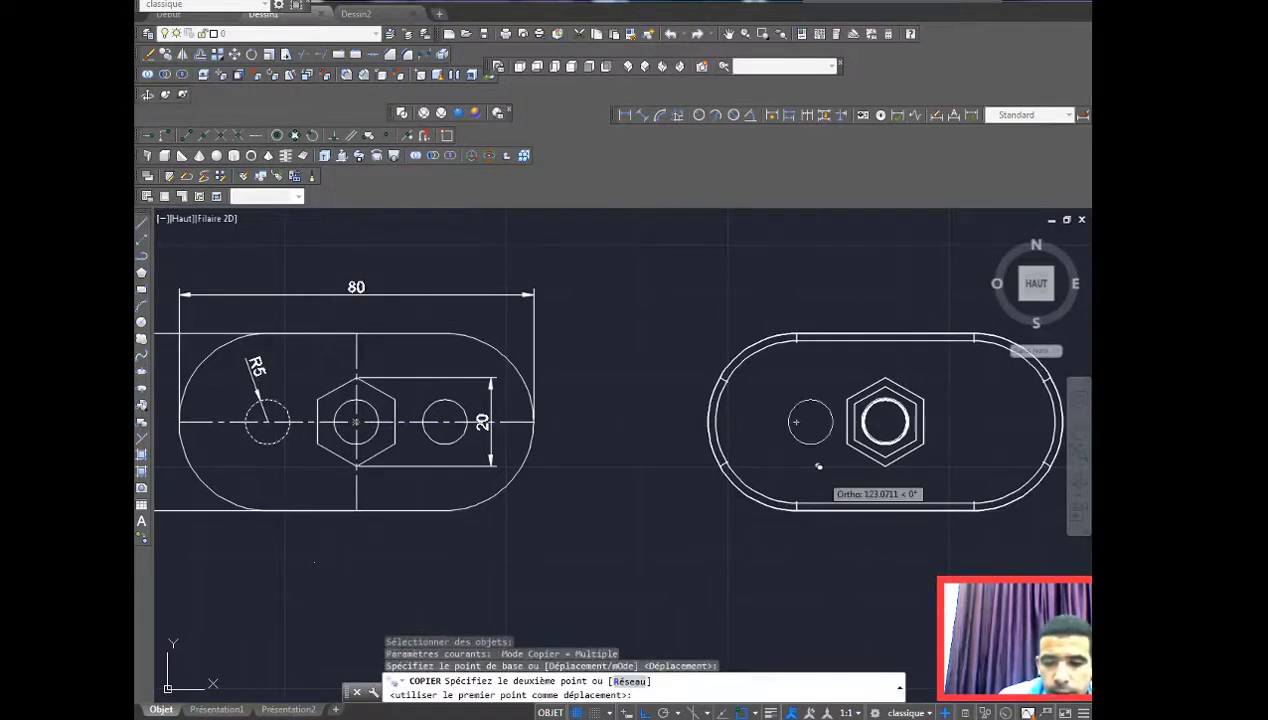
pyautogui.click(796, 421)
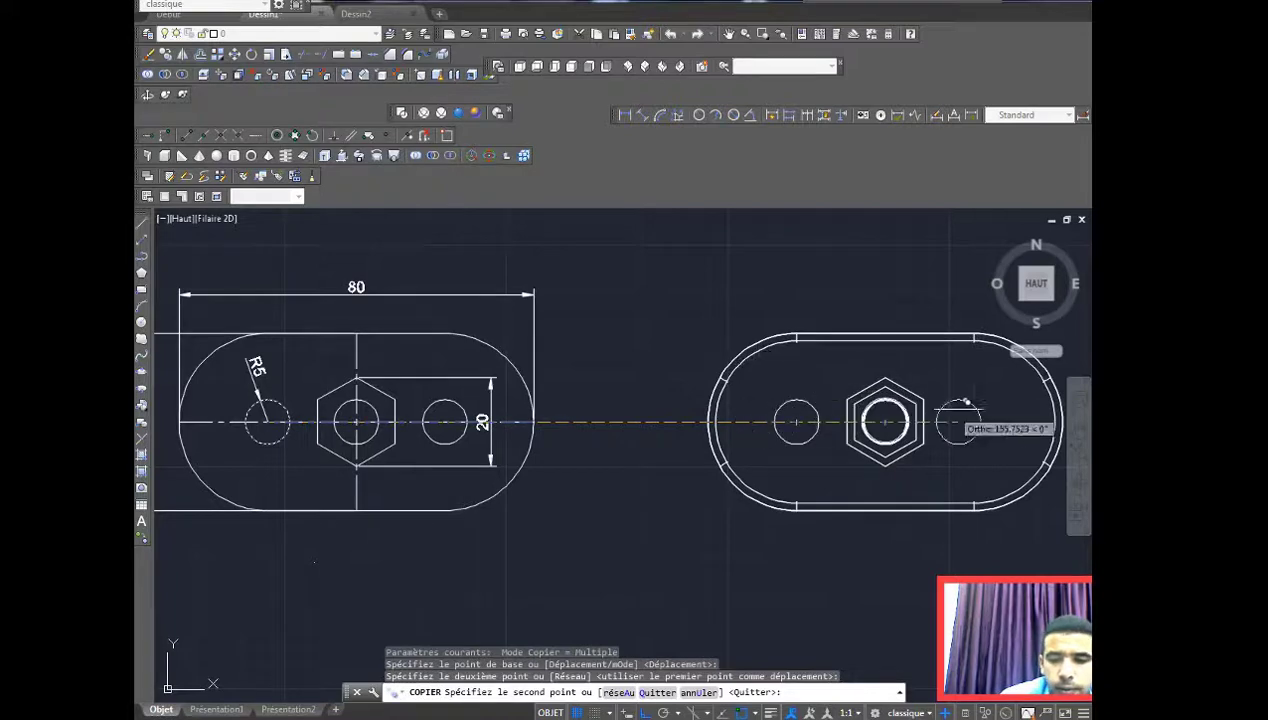
pyautogui.click(973, 421)
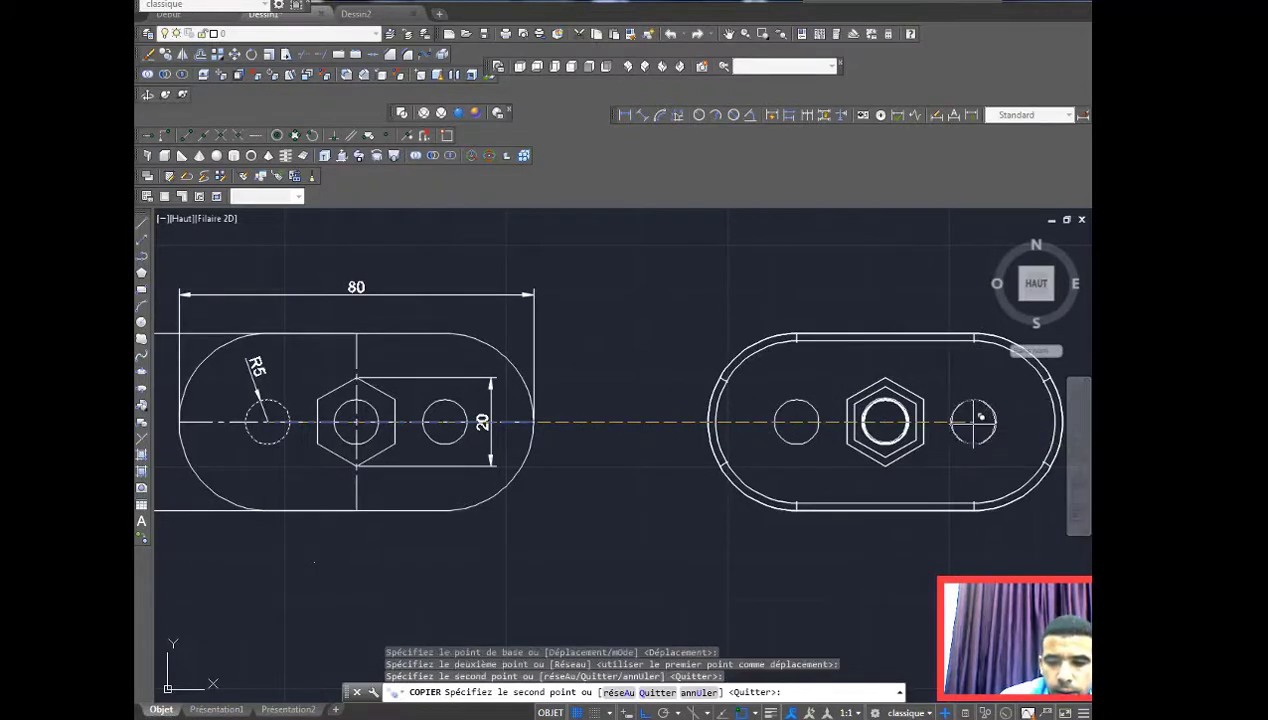
pyautogui.press('Escape')
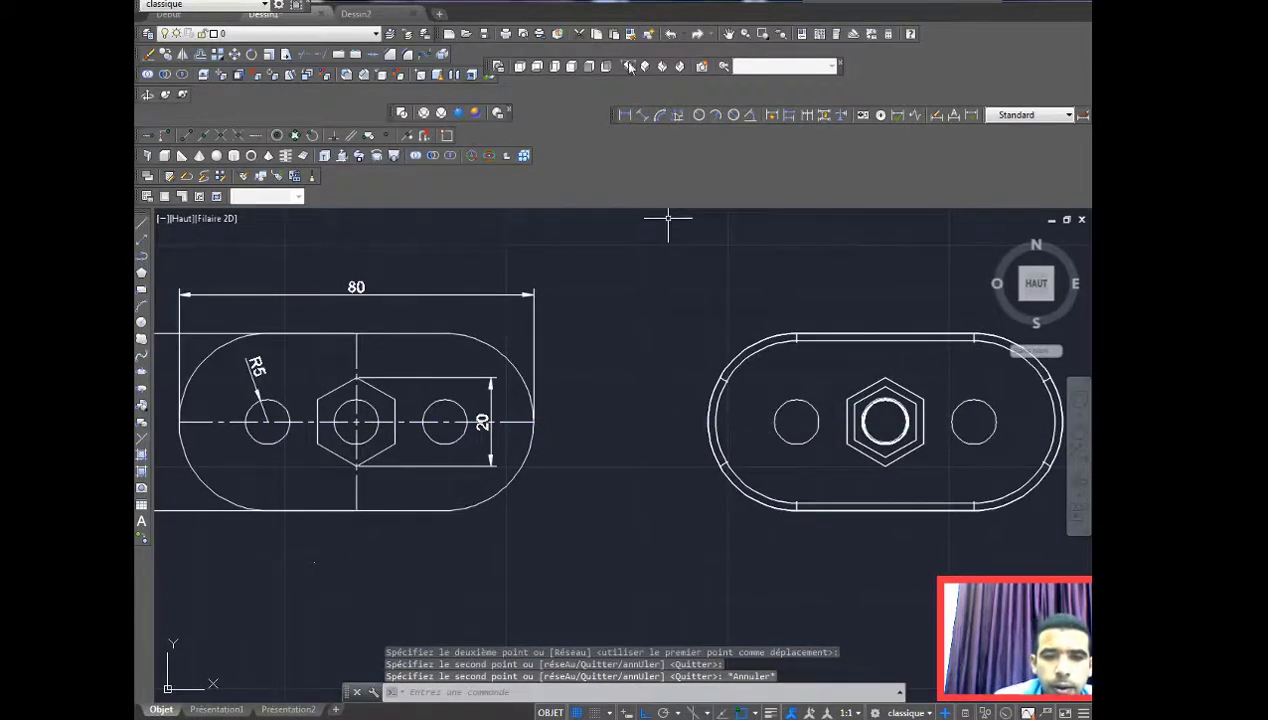
pyautogui.click(629, 66)
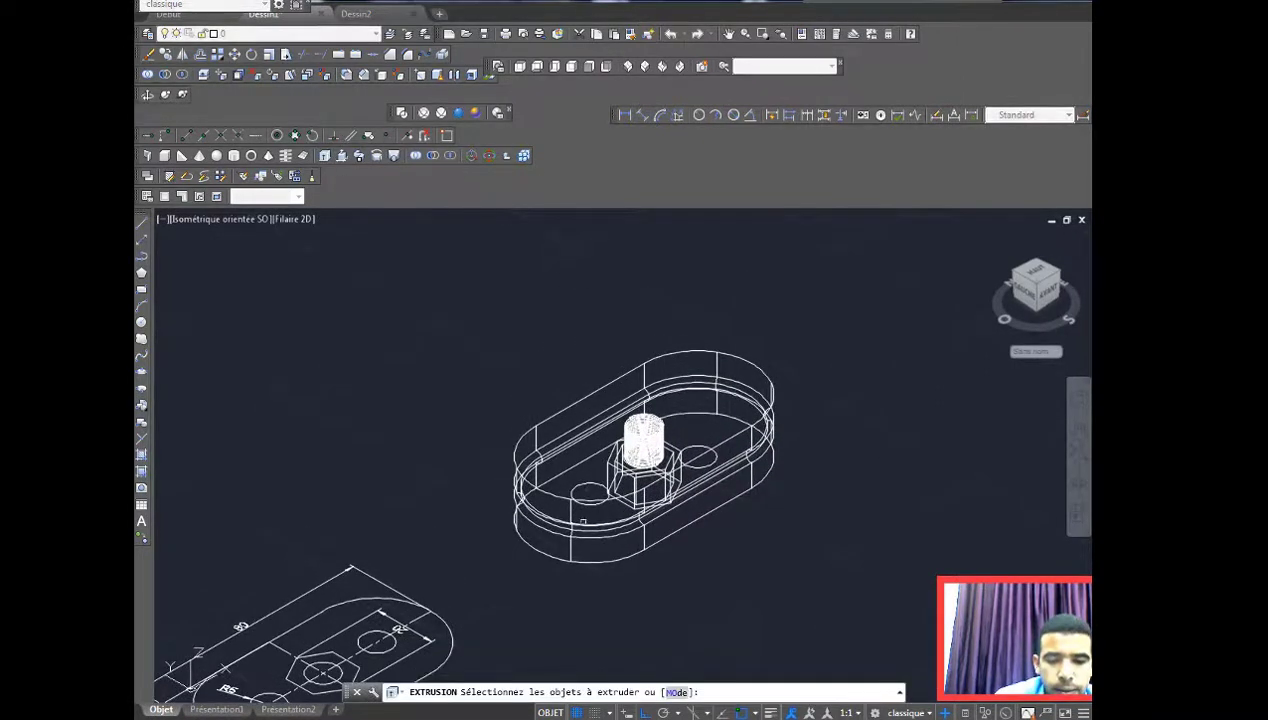
# Step: Extrude both R5 pin circles to a height of 50
pyautogui.click(587, 482)
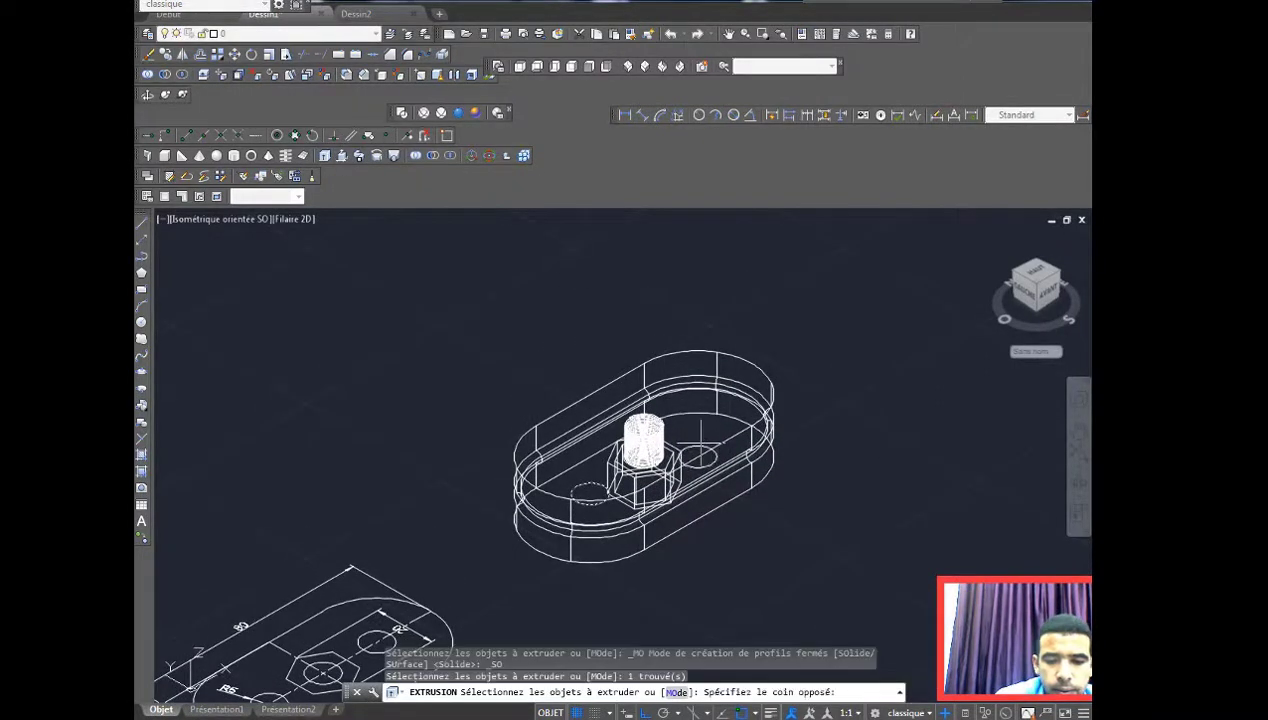
pyautogui.click(694, 448)
pyautogui.click(692, 450)
pyautogui.rightClick(694, 441)
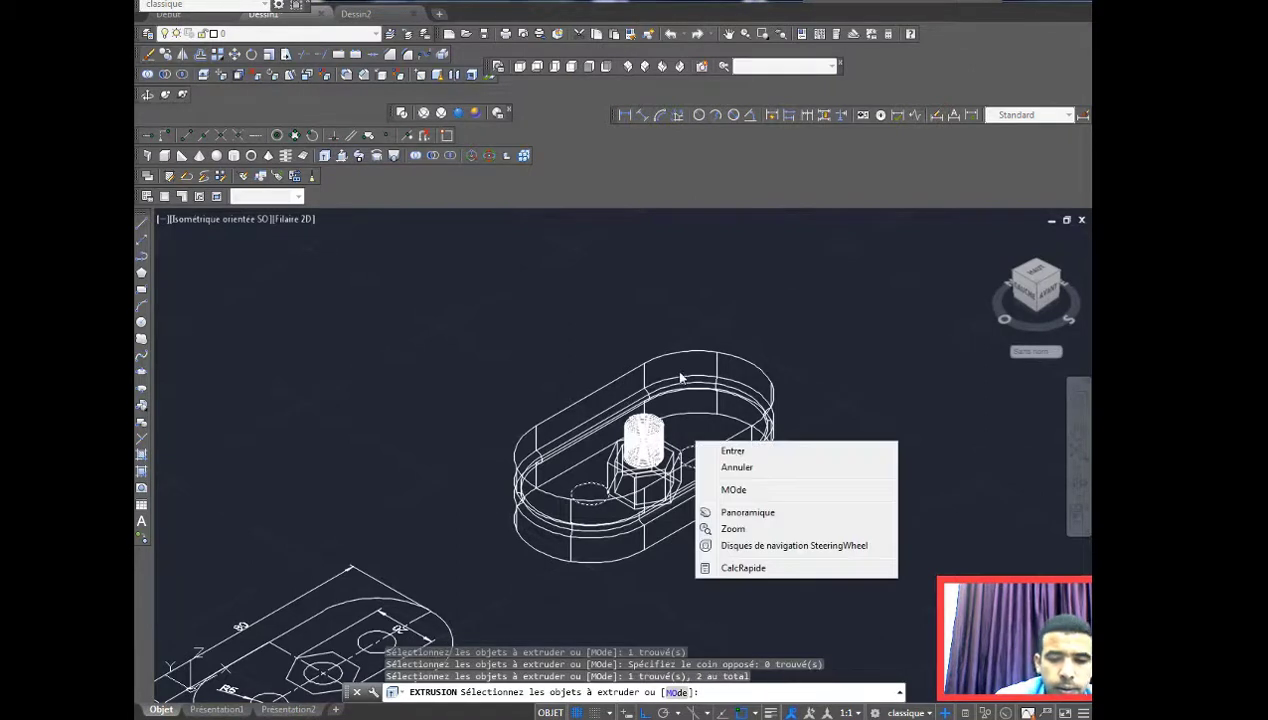
pyautogui.click(733, 450)
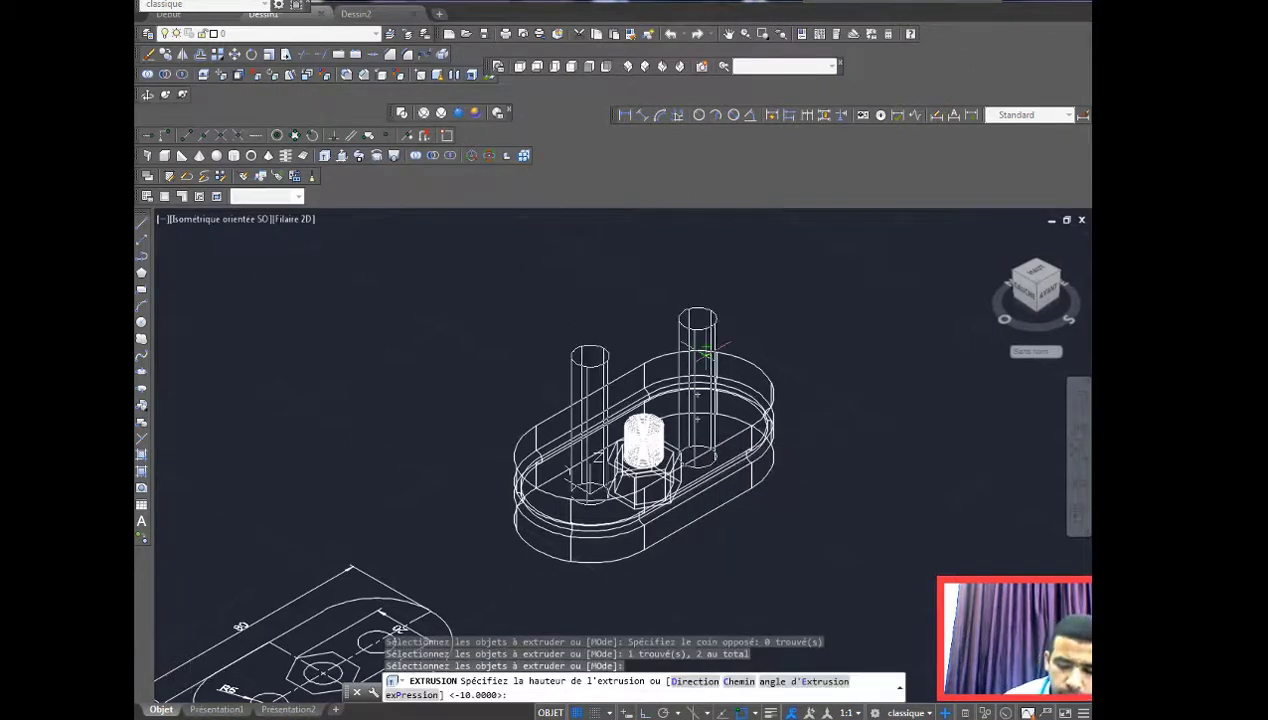
pyautogui.write('50')
pyautogui.press('Return')
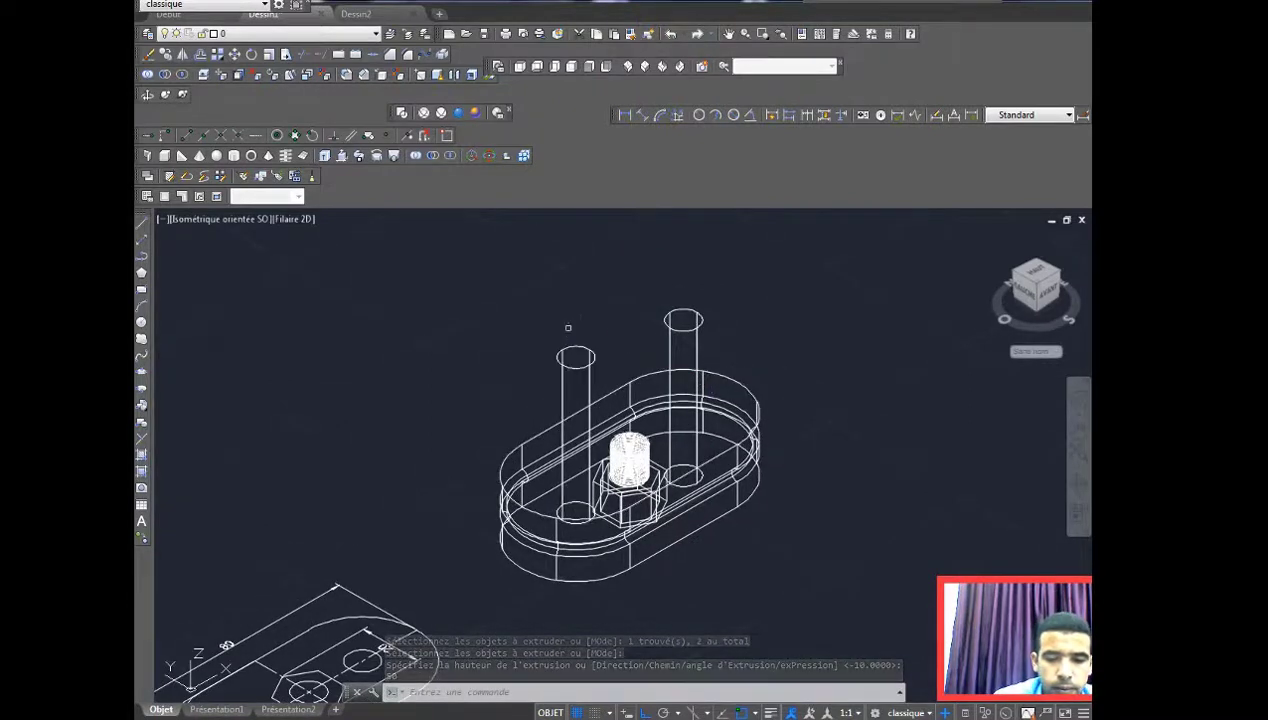
# Step: Return to SW Isometric, apply Realistic shading, and orbit to see the underside
pyautogui.click(624, 70)
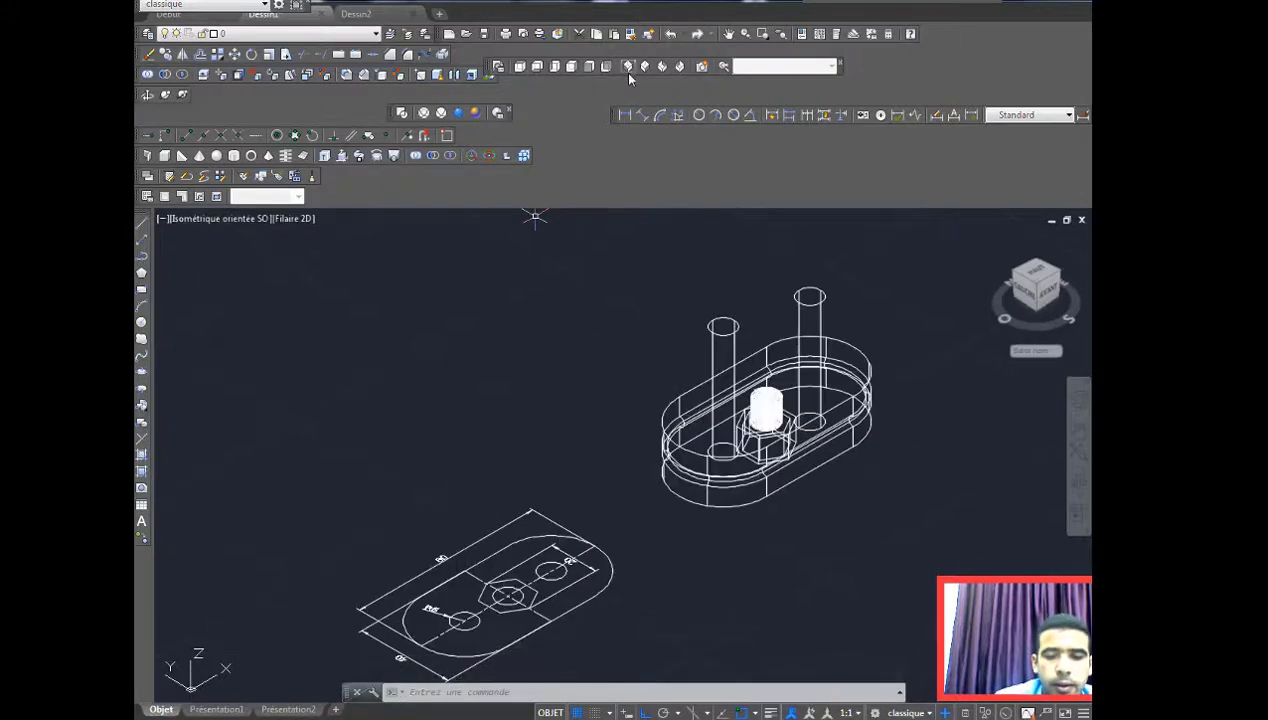
pyautogui.click(459, 114)
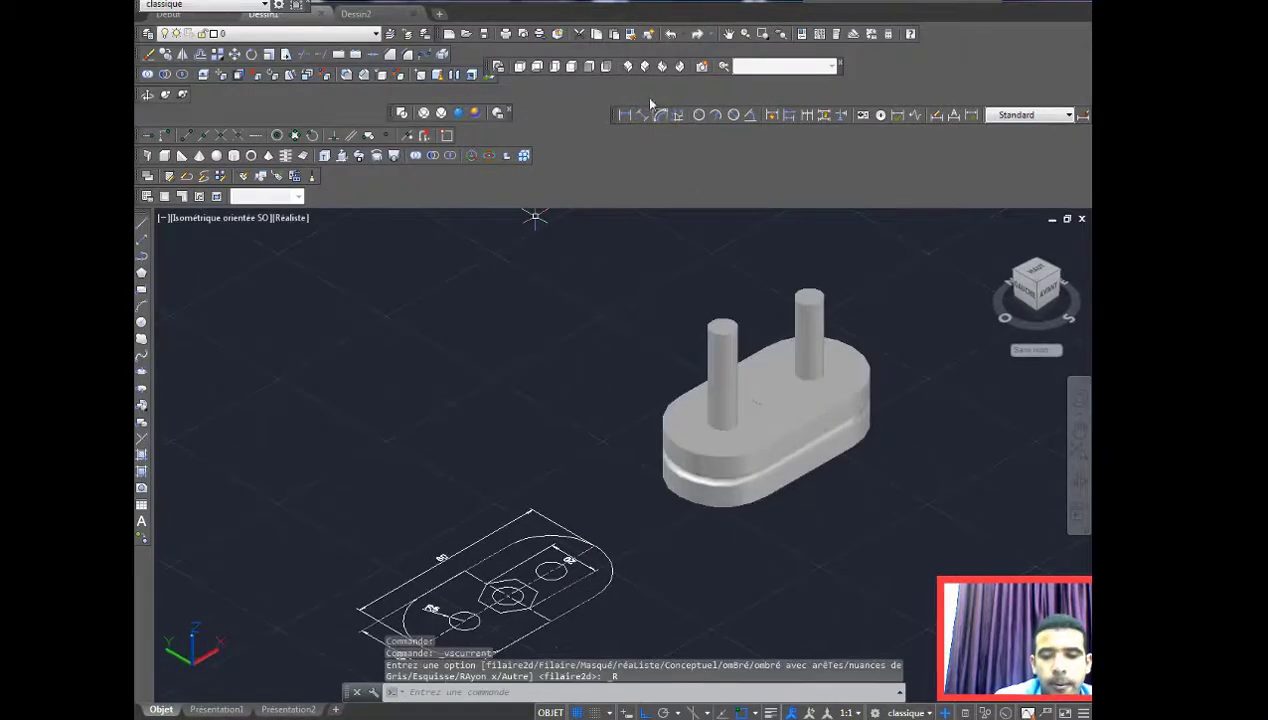
pyautogui.click(165, 94)
pyautogui.moveTo(600, 450)
pyautogui.mouseDown()
pyautogui.moveTo(671, 407)
pyautogui.moveTo(709, 405)
pyautogui.moveTo(719, 362)
pyautogui.moveTo(694, 437)
pyautogui.mouseUp()
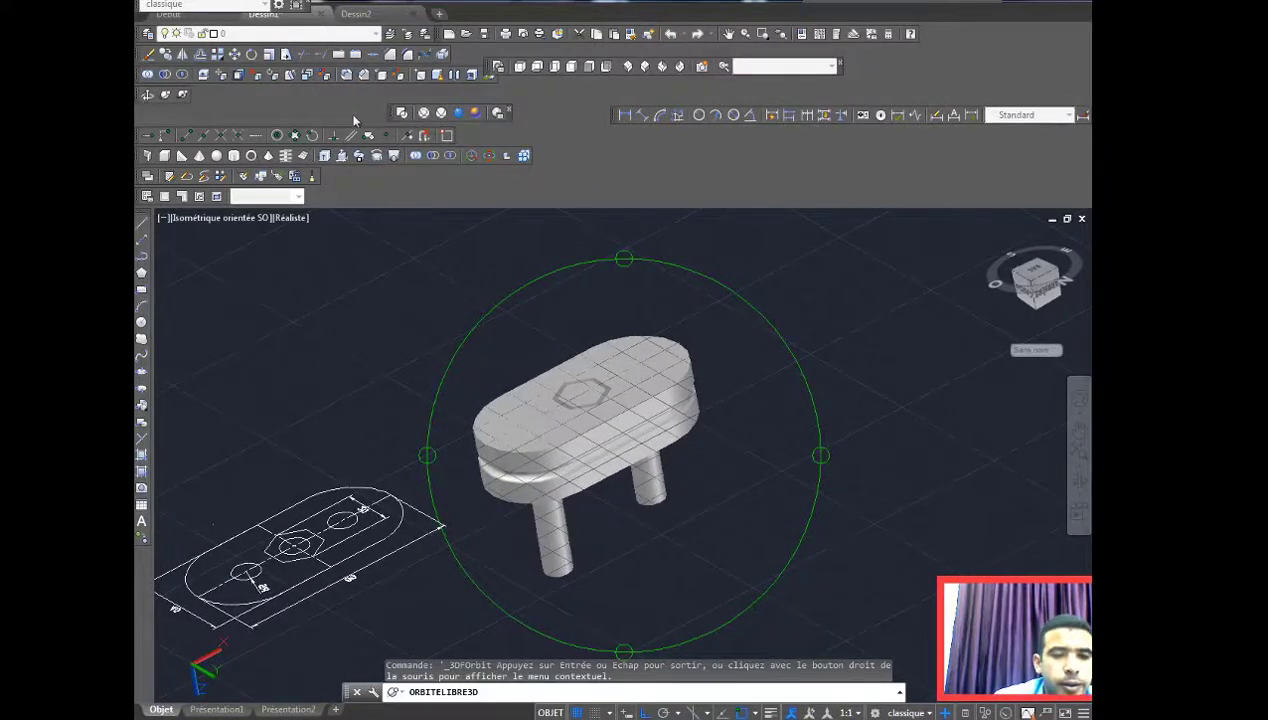
# Step: Move both pin cylinders 20 units upward from their end point
pyautogui.click(294, 135)
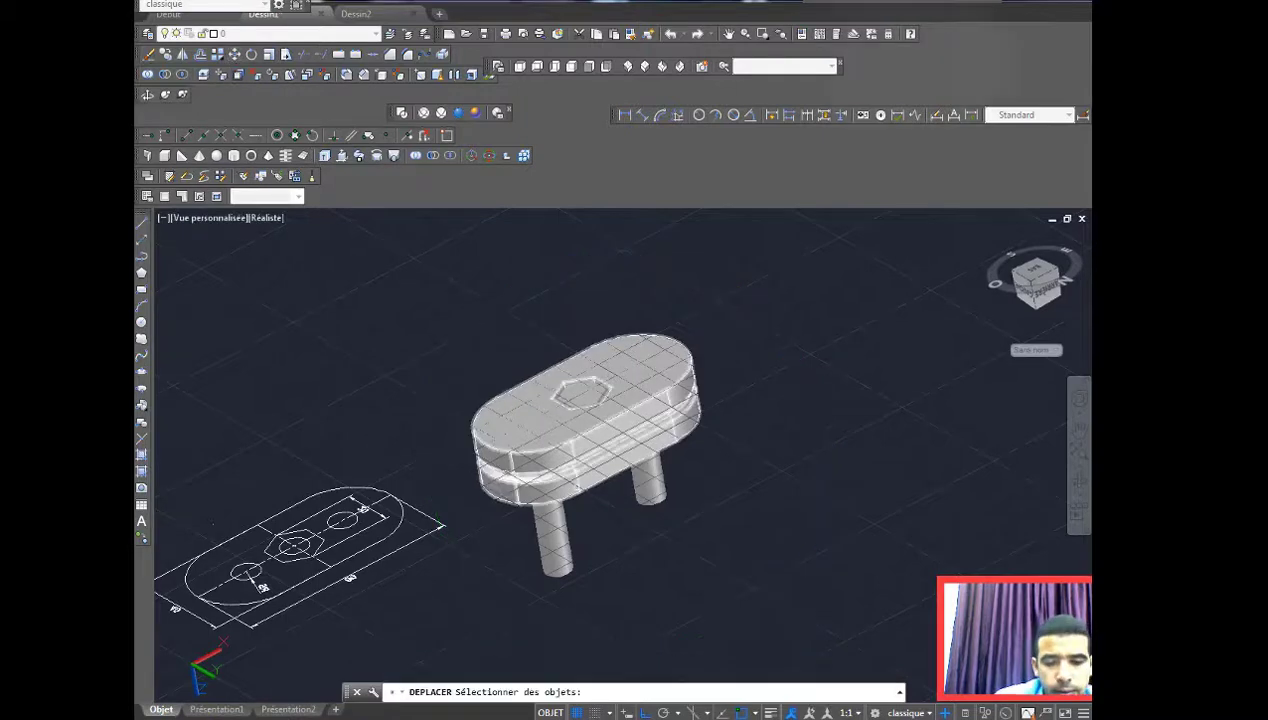
pyautogui.click(562, 502)
pyautogui.click(638, 504)
pyautogui.press('Return')
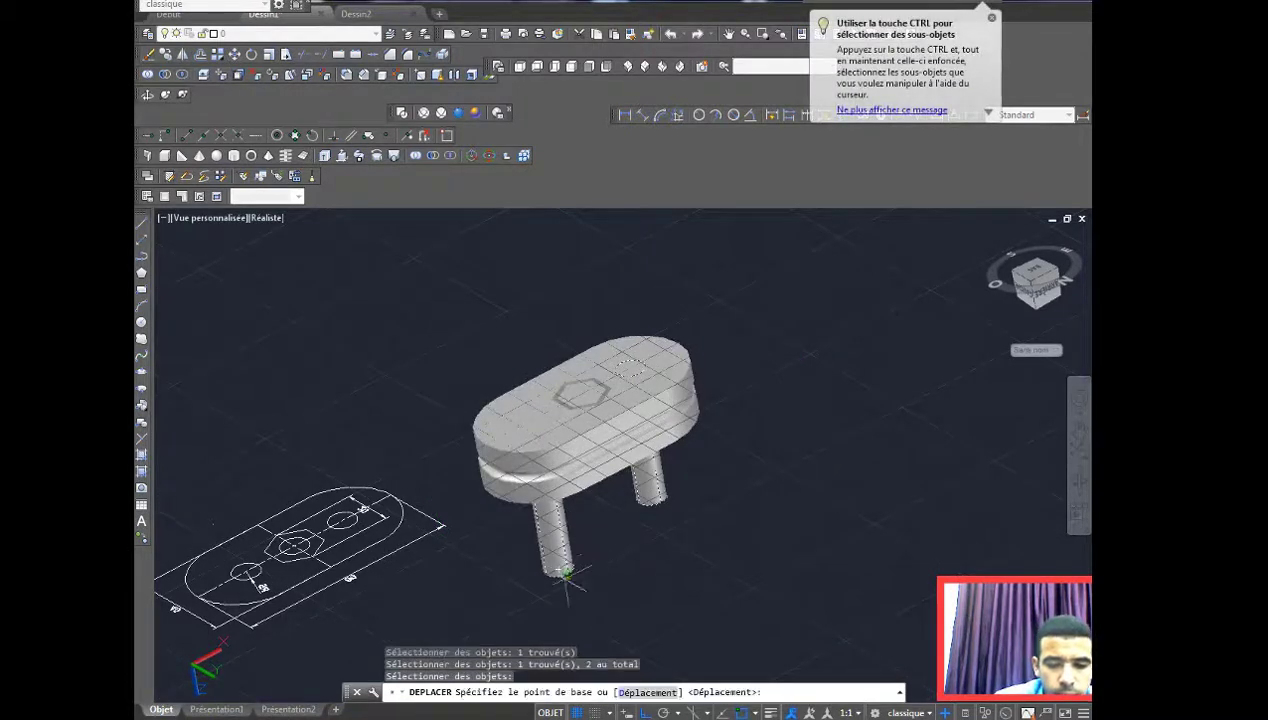
pyautogui.click(561, 570)
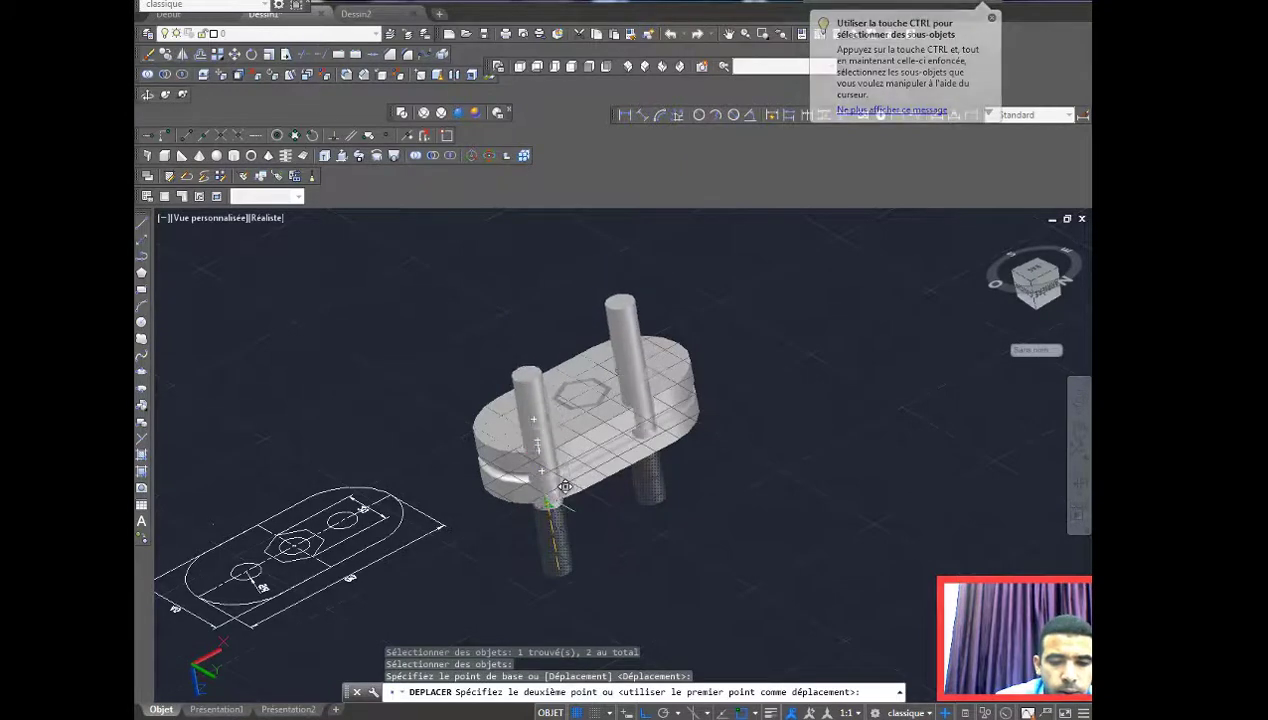
pyautogui.scroll(3, 560, 490)
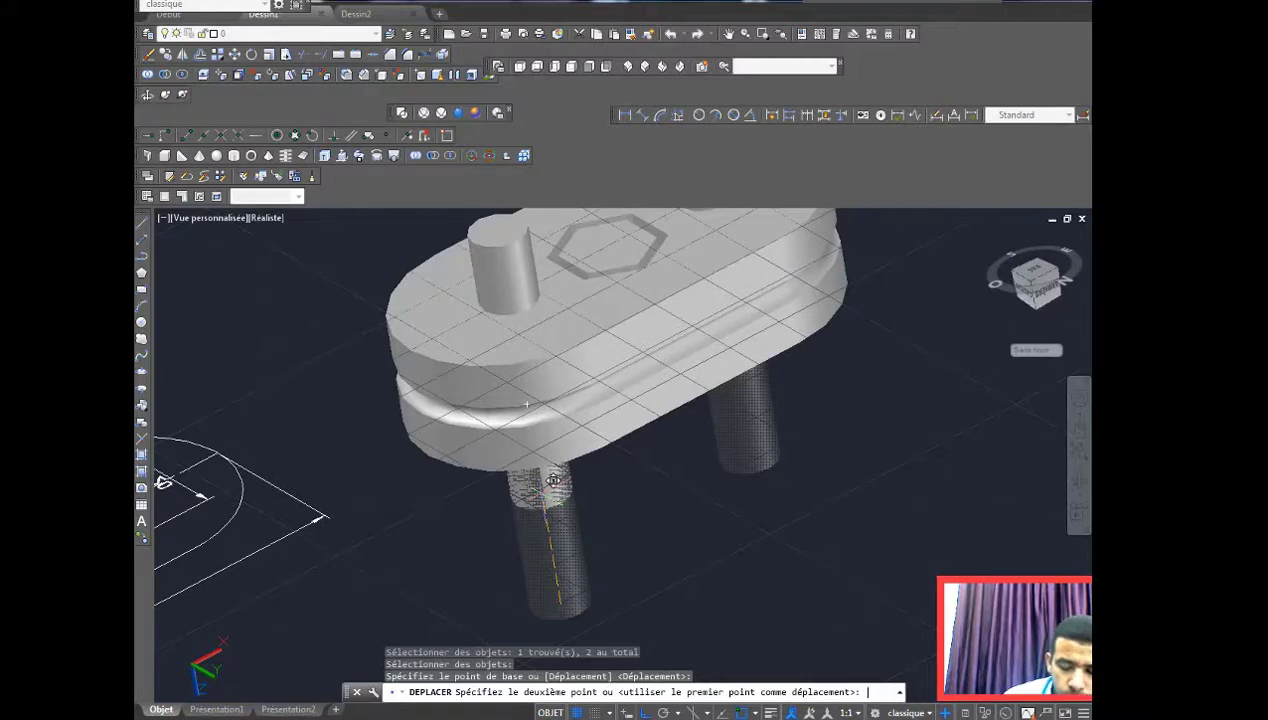
pyautogui.write('20')
pyautogui.press('Return')
# Step: Orbit around the part to check the pins, then switch to 2D Wireframe
pyautogui.scroll(1, 560, 505)
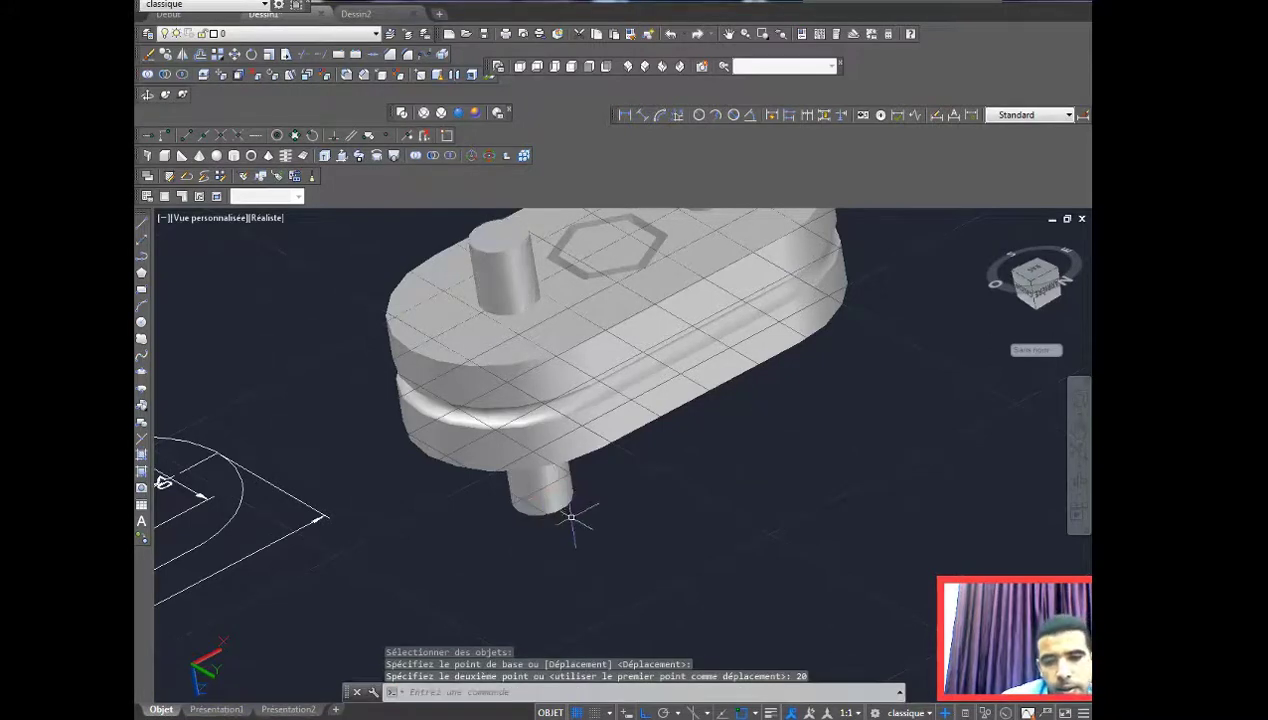
pyautogui.scroll(2, 600, 600)
pyautogui.scroll(-3, 645, 597)
pyautogui.moveTo(645, 597)
pyautogui.mouseDown(button='middle')
pyautogui.moveTo(711, 556)
pyautogui.moveTo(705, 572)
pyautogui.mouseUp(button='middle')
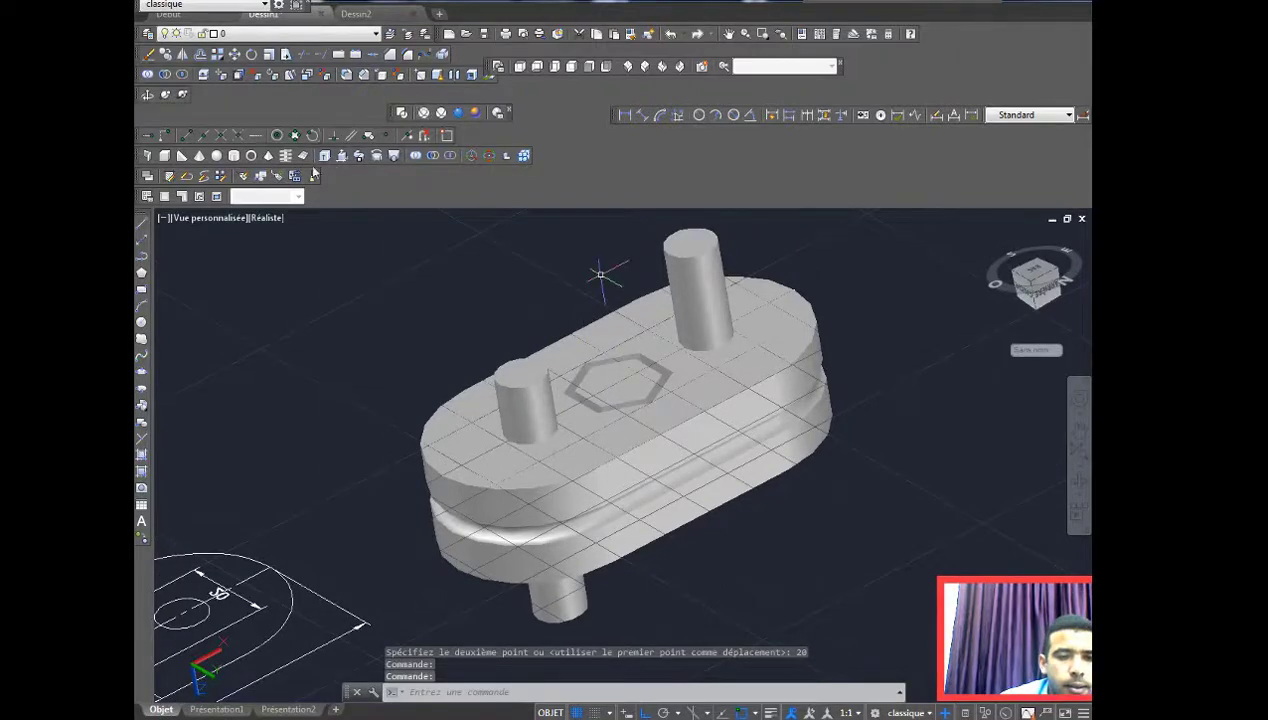
pyautogui.click(165, 94)
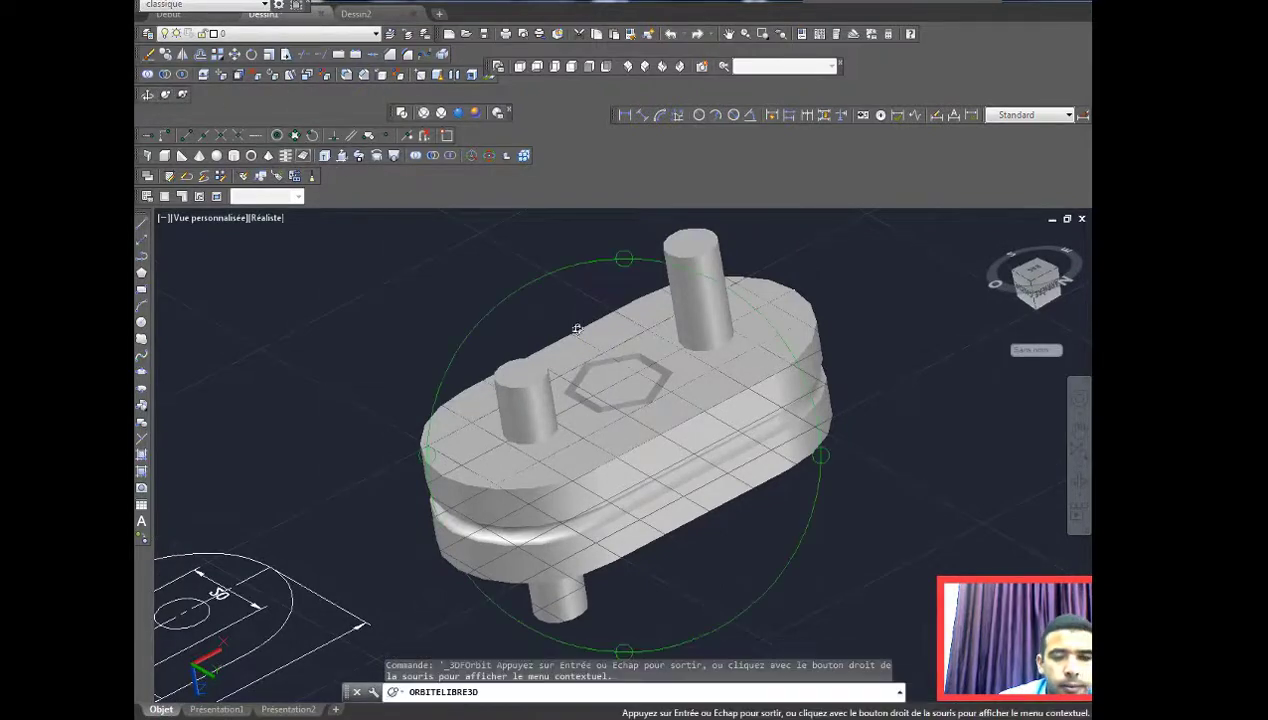
pyautogui.moveTo(600, 480)
pyautogui.mouseDown()
pyautogui.moveTo(478, 266)
pyautogui.moveTo(675, 421)
pyautogui.moveTo(669, 460)
pyautogui.mouseUp()
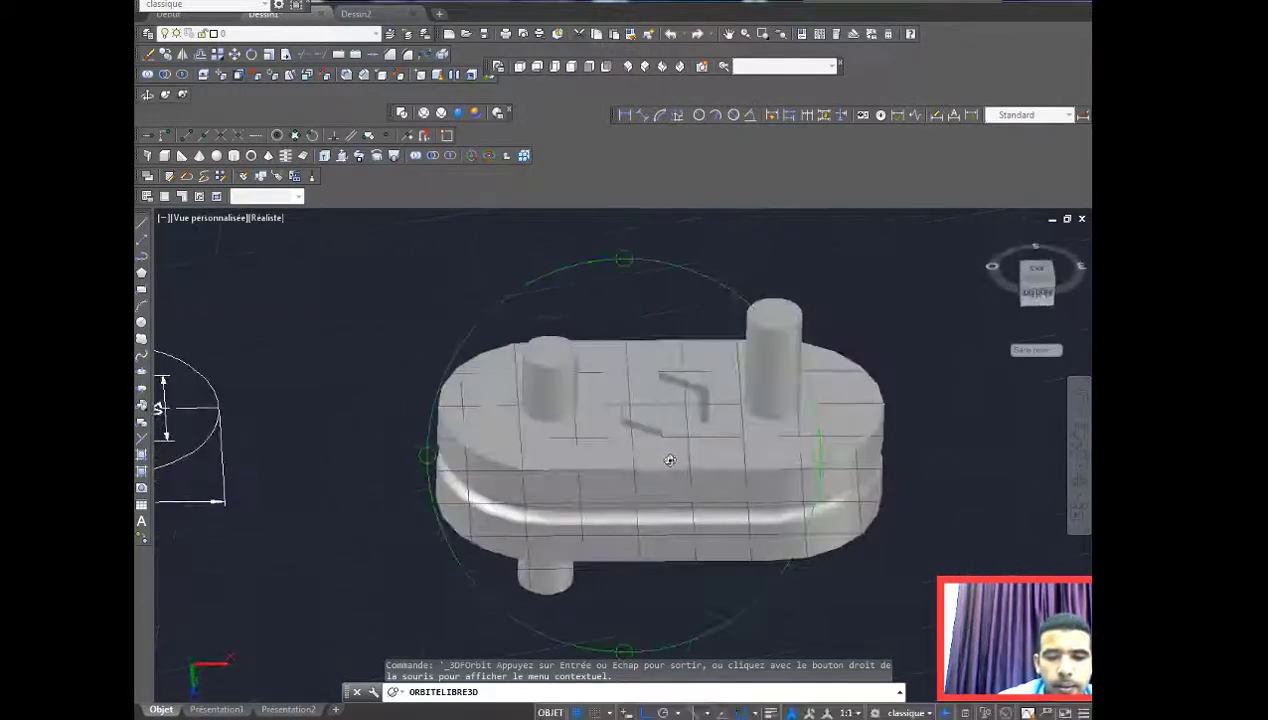
pyautogui.moveTo(593, 477); pyautogui.dragTo(529, 434)
pyautogui.press('Escape')
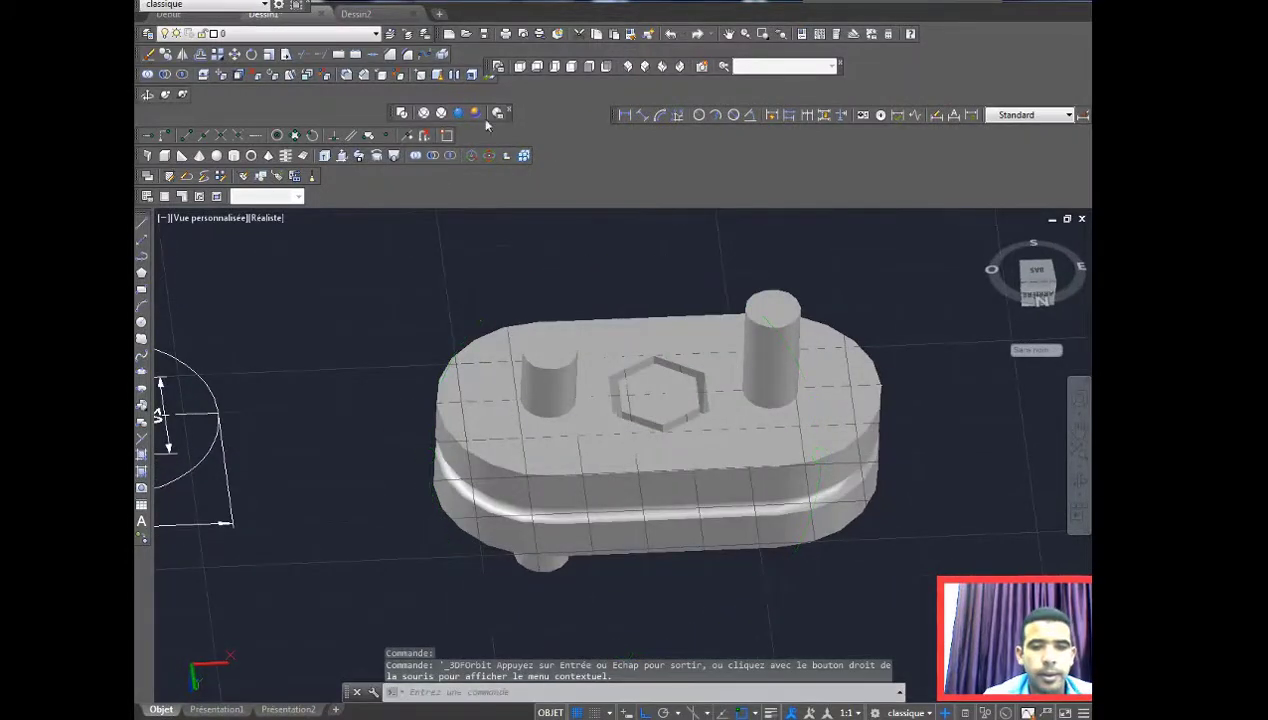
pyautogui.click(402, 114)
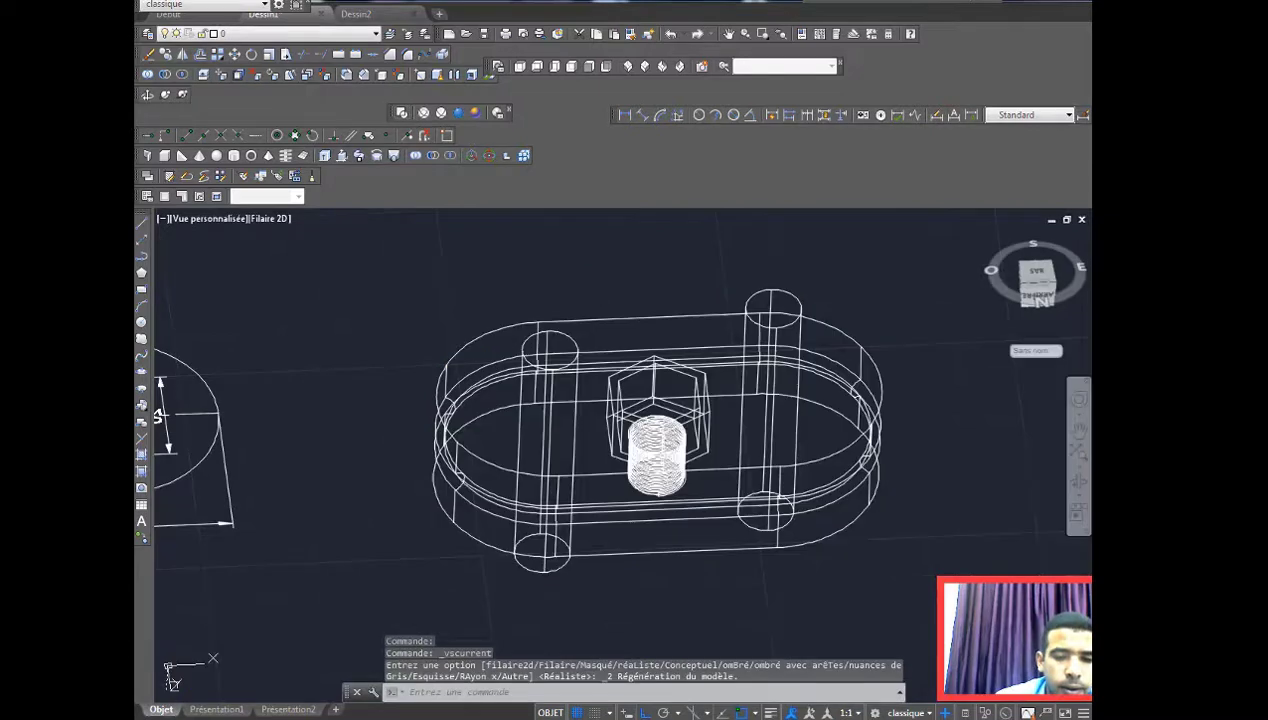
# Step: Move the left pin down into its hole, checking it briefly in Realistic shading
pyautogui.click(233, 58)
pyautogui.click(553, 563)
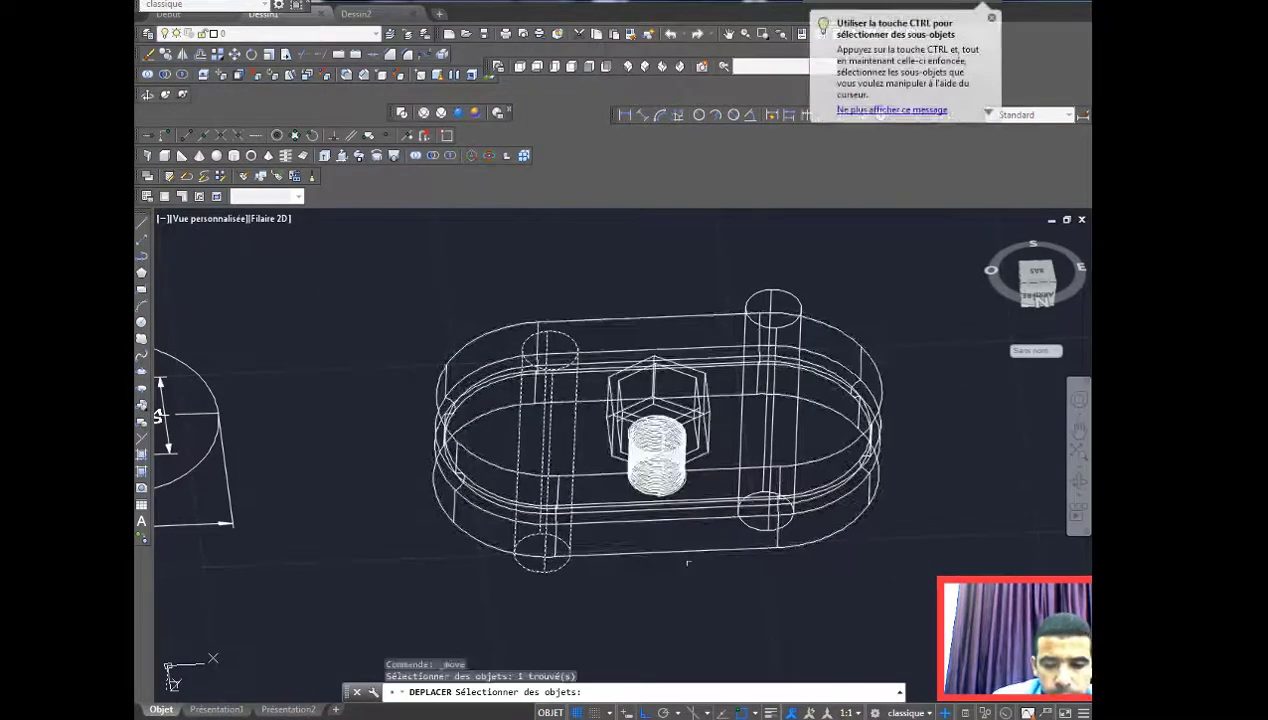
pyautogui.press('Return')
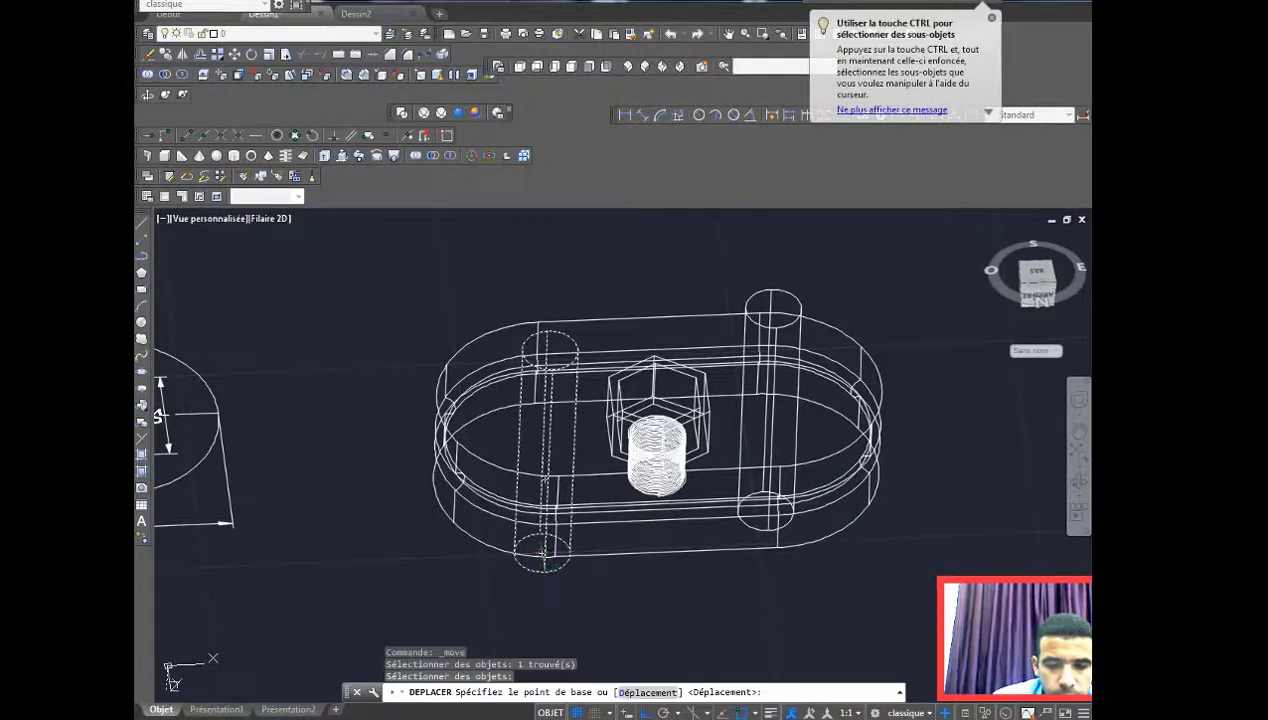
pyautogui.click(542, 553)
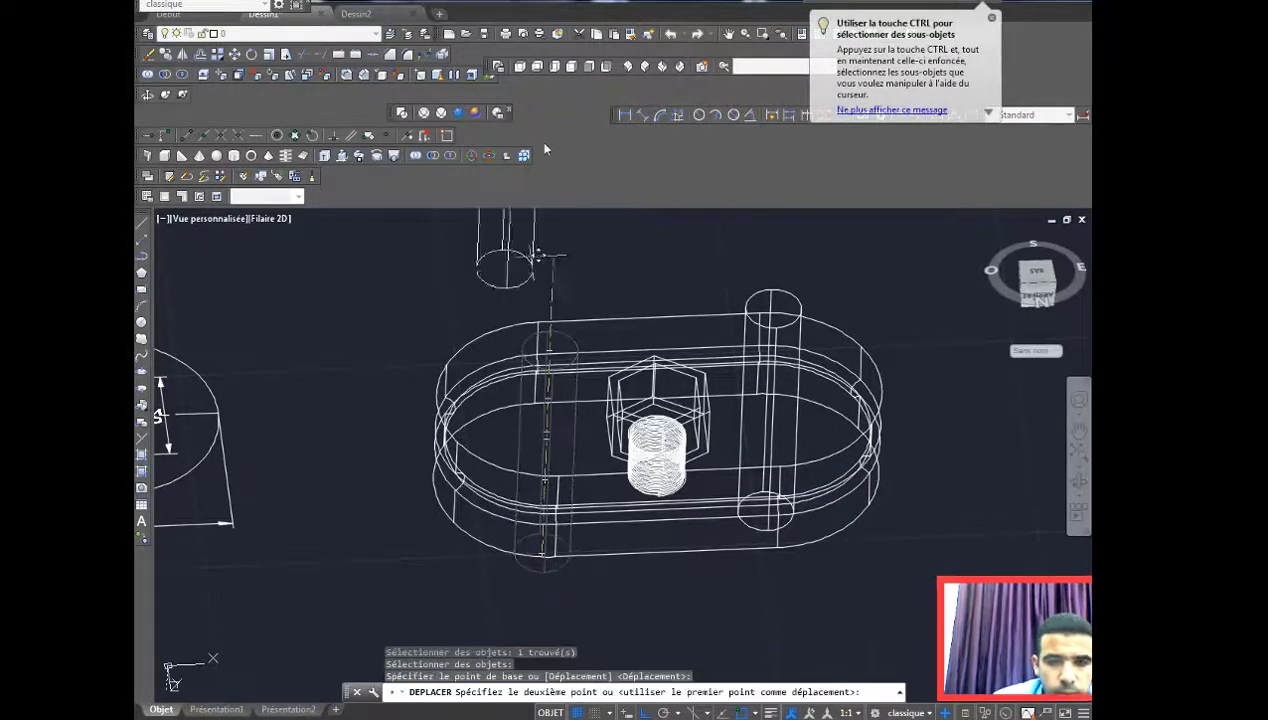
pyautogui.click(176, 94)
pyautogui.moveTo(461, 303)
pyautogui.mouseDown()
pyautogui.moveTo(628, 515)
pyautogui.moveTo(600, 470)
pyautogui.mouseUp()
pyautogui.press('Escape')
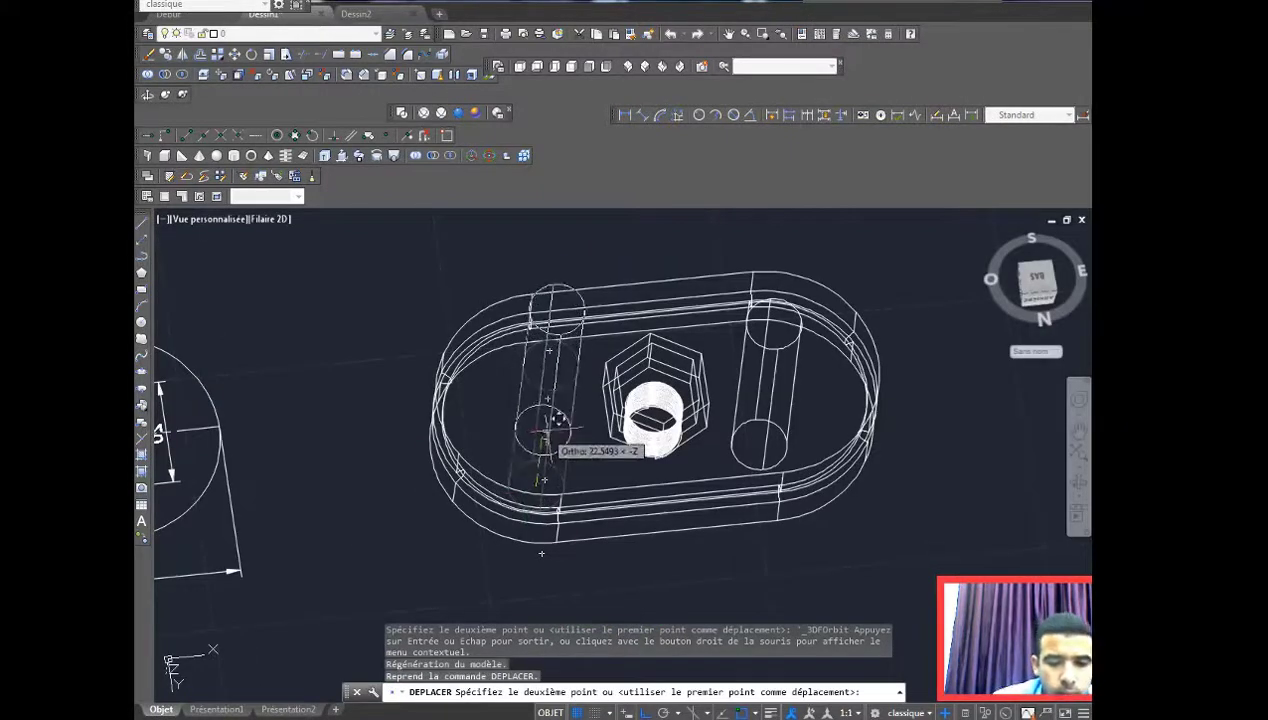
pyautogui.click(545, 443)
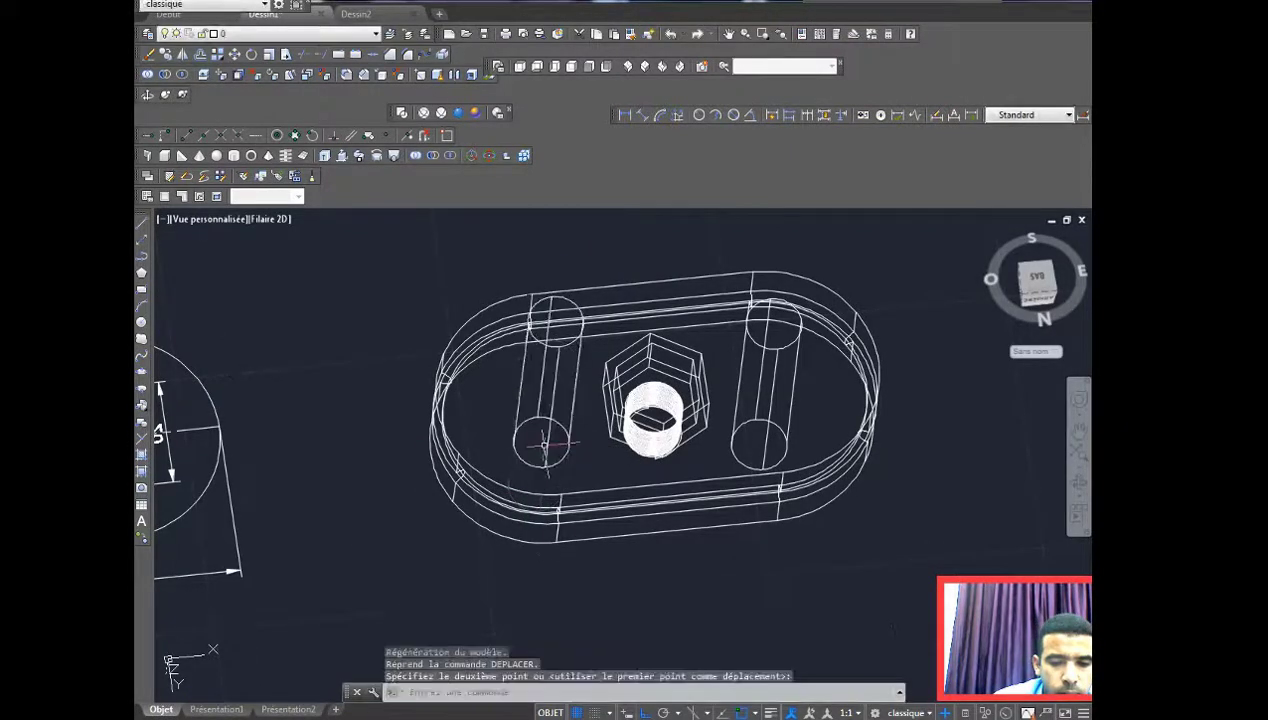
pyautogui.click(460, 116)
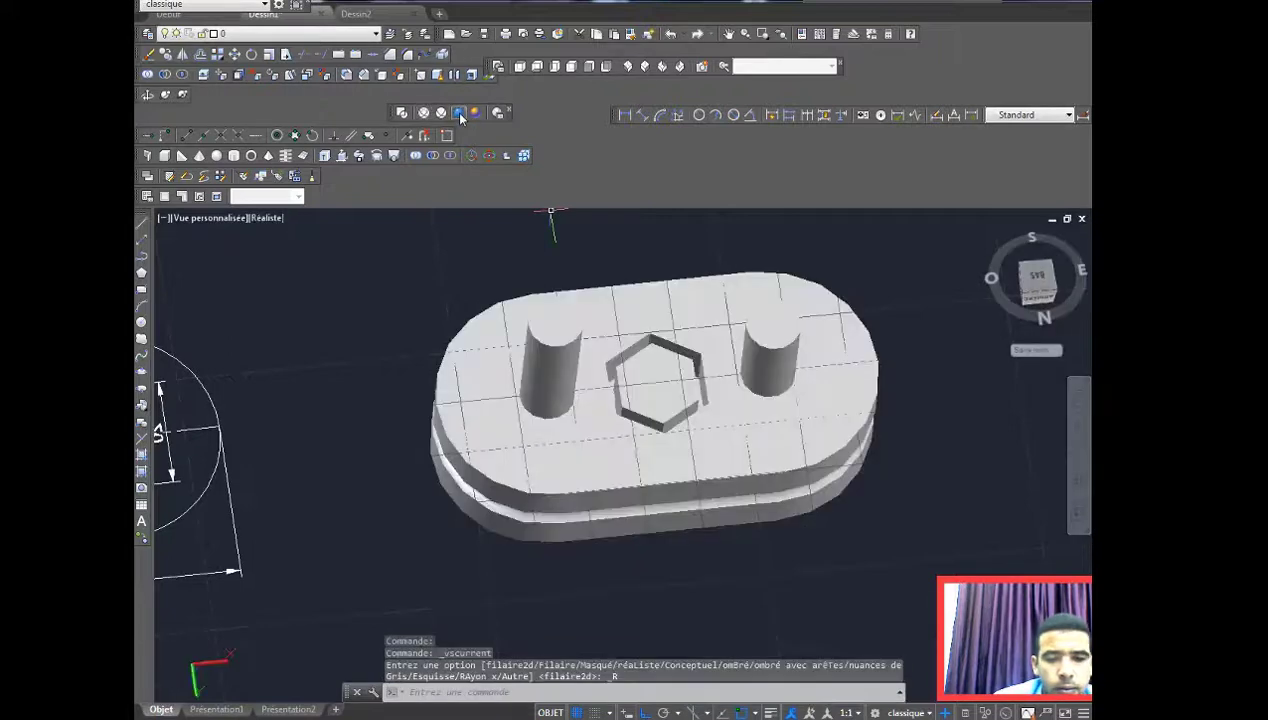
pyautogui.click(400, 113)
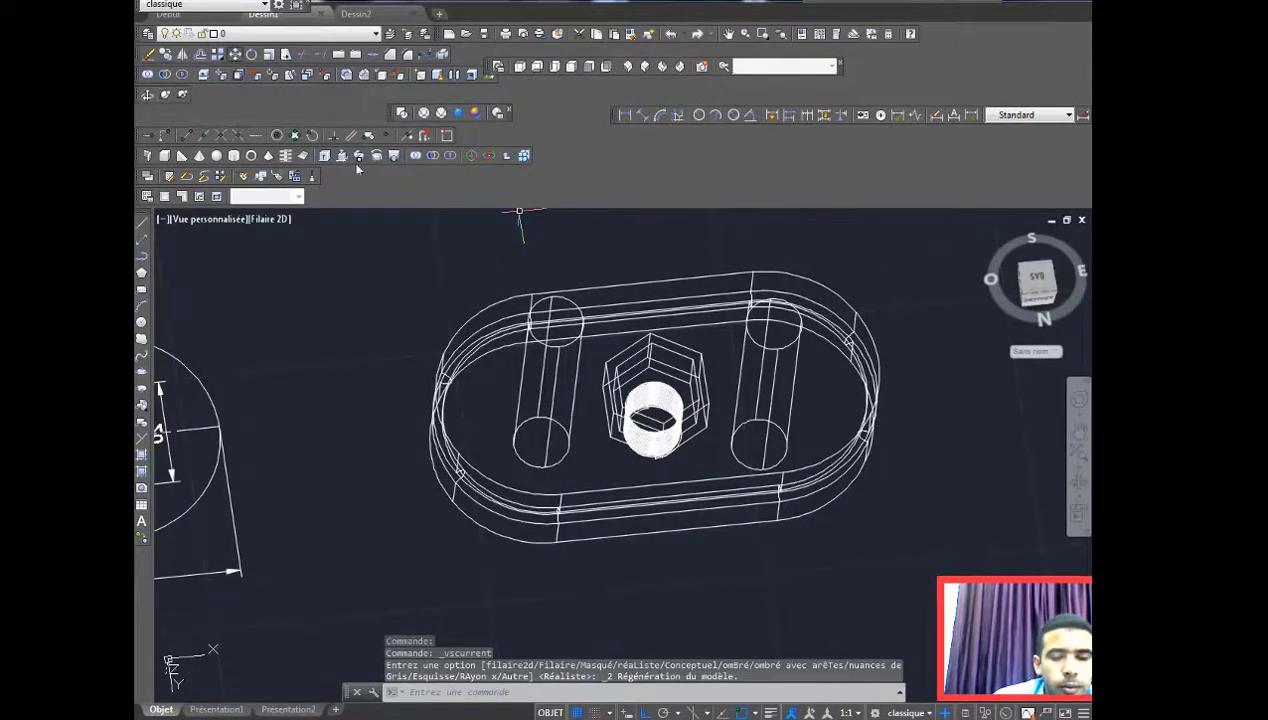
# Step: Window-select the right pin, move it into its hole, and show the part in Realistic style
pyautogui.click(358, 157)
pyautogui.click(736, 448)
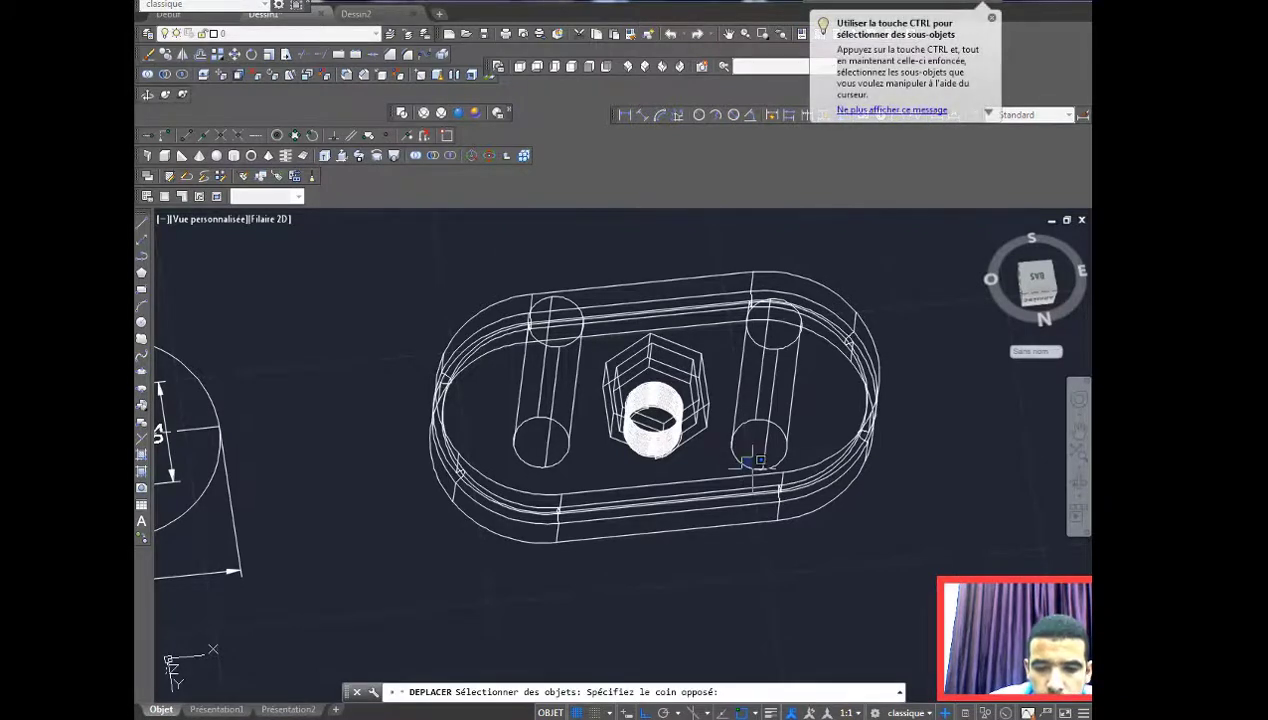
pyautogui.click(760, 461)
pyautogui.press('Return')
pyautogui.click(758, 443)
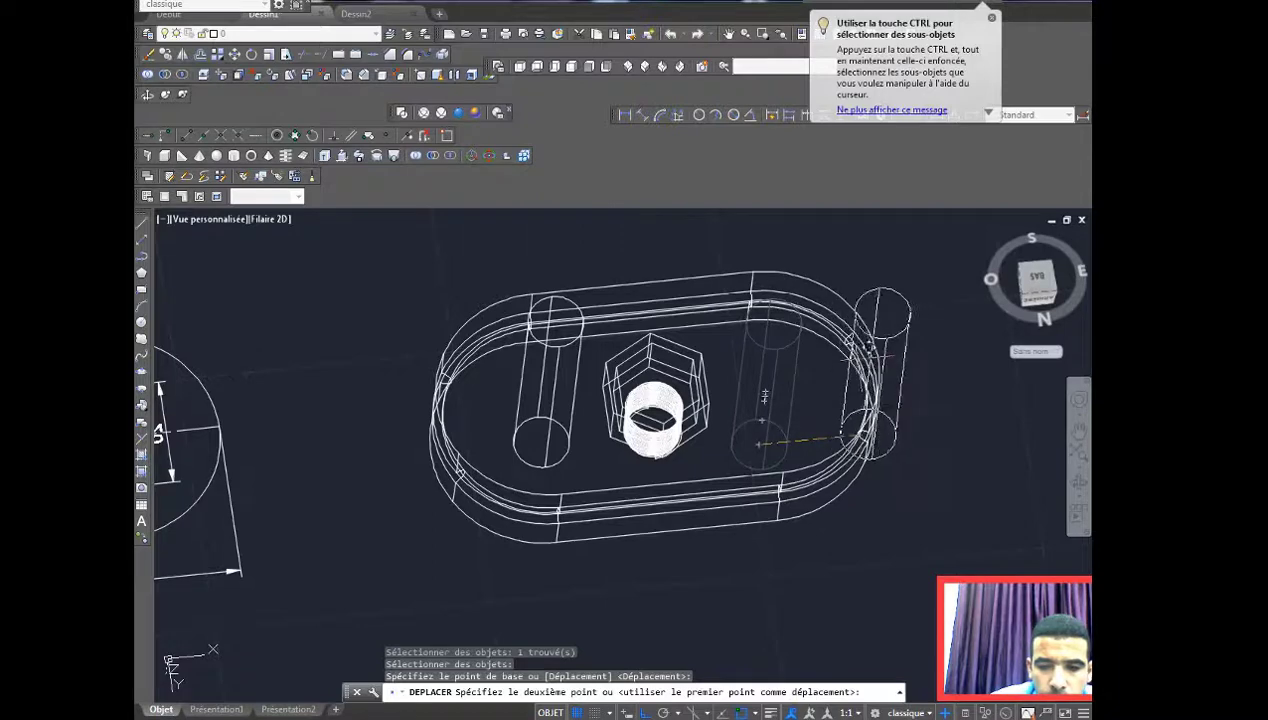
pyautogui.click(763, 418)
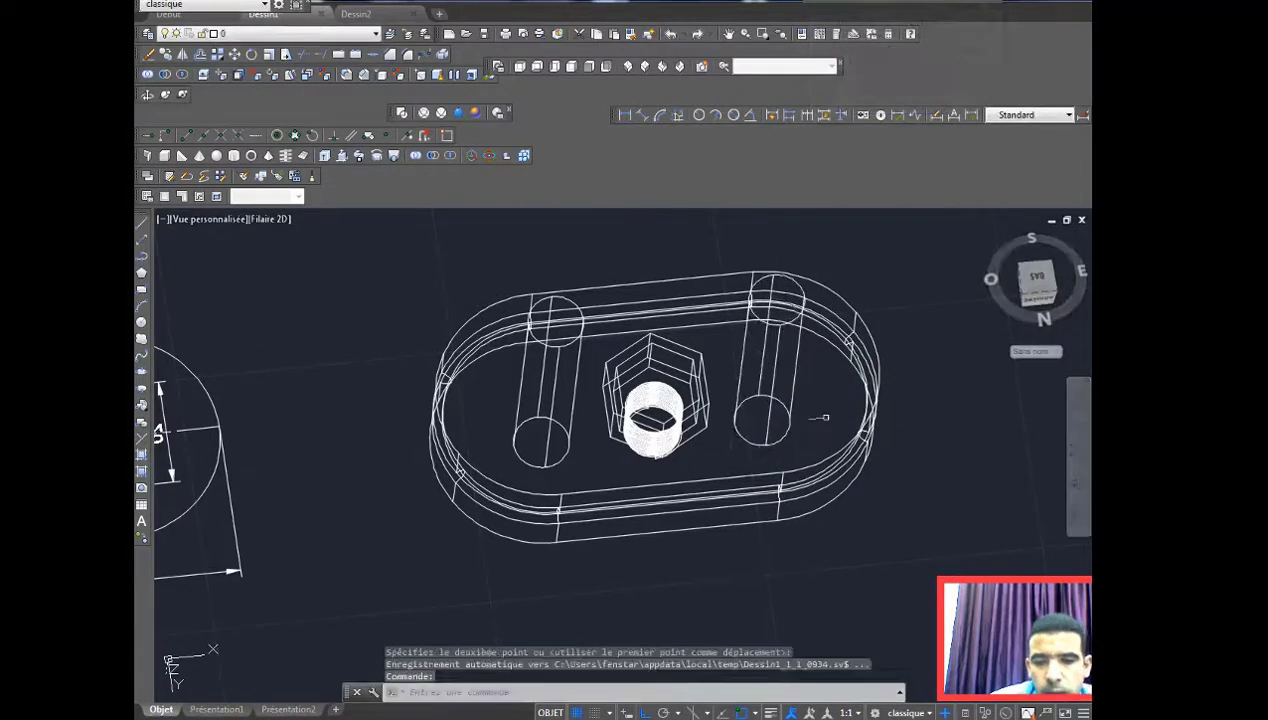
pyautogui.click(458, 112)
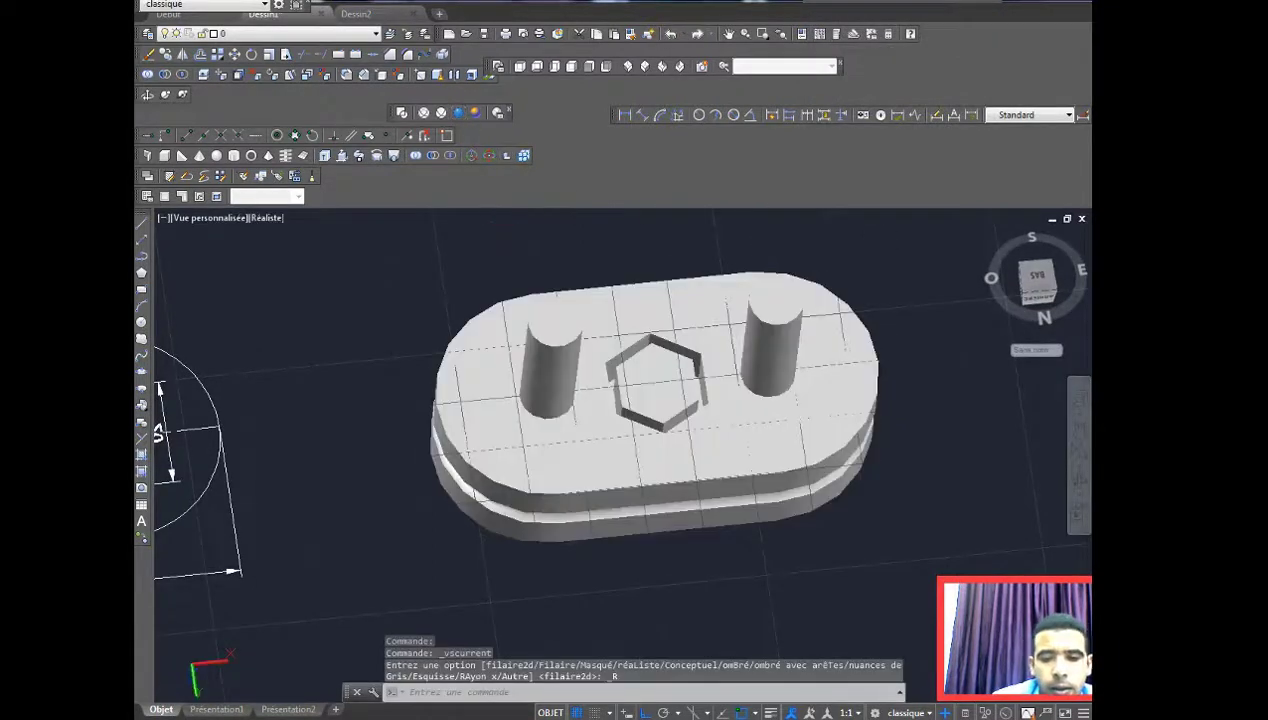
pyautogui.click(168, 93)
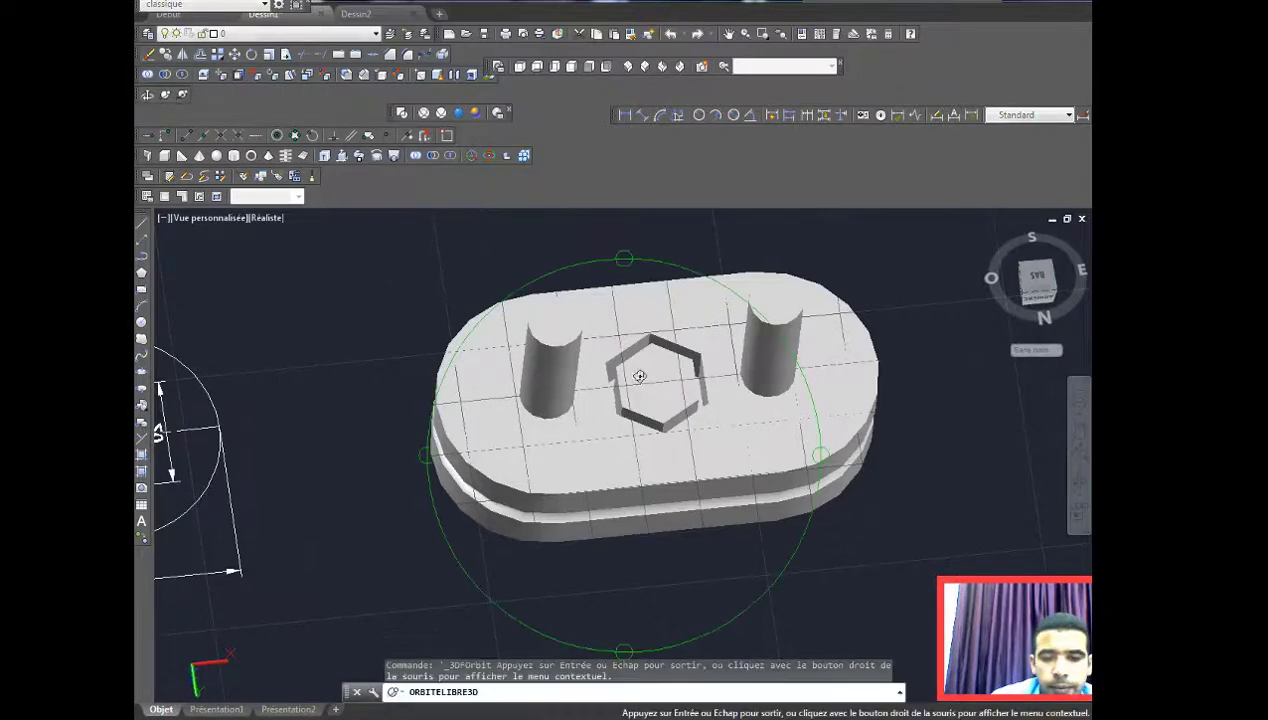
pyautogui.moveTo(650, 400)
pyautogui.mouseDown()
pyautogui.moveTo(525, 286)
pyautogui.moveTo(620, 368)
pyautogui.moveTo(645, 419)
pyautogui.moveTo(558, 351)
pyautogui.moveTo(633, 408)
pyautogui.mouseUp()
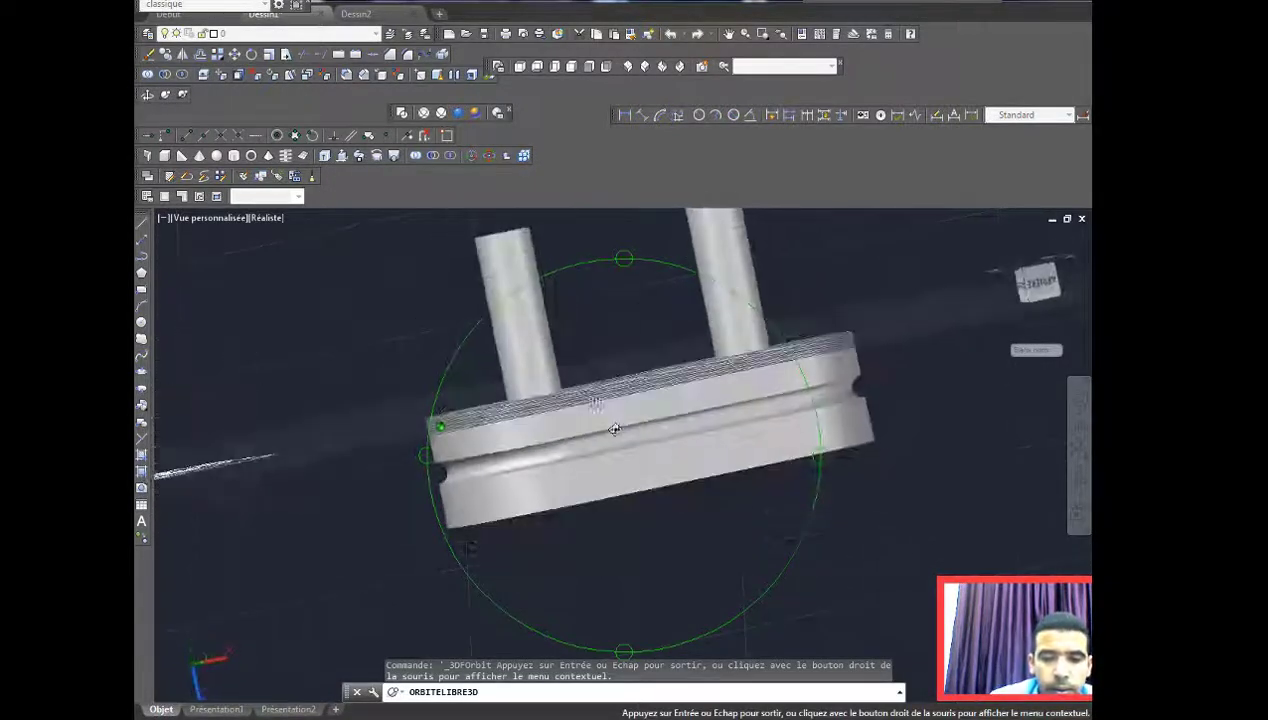